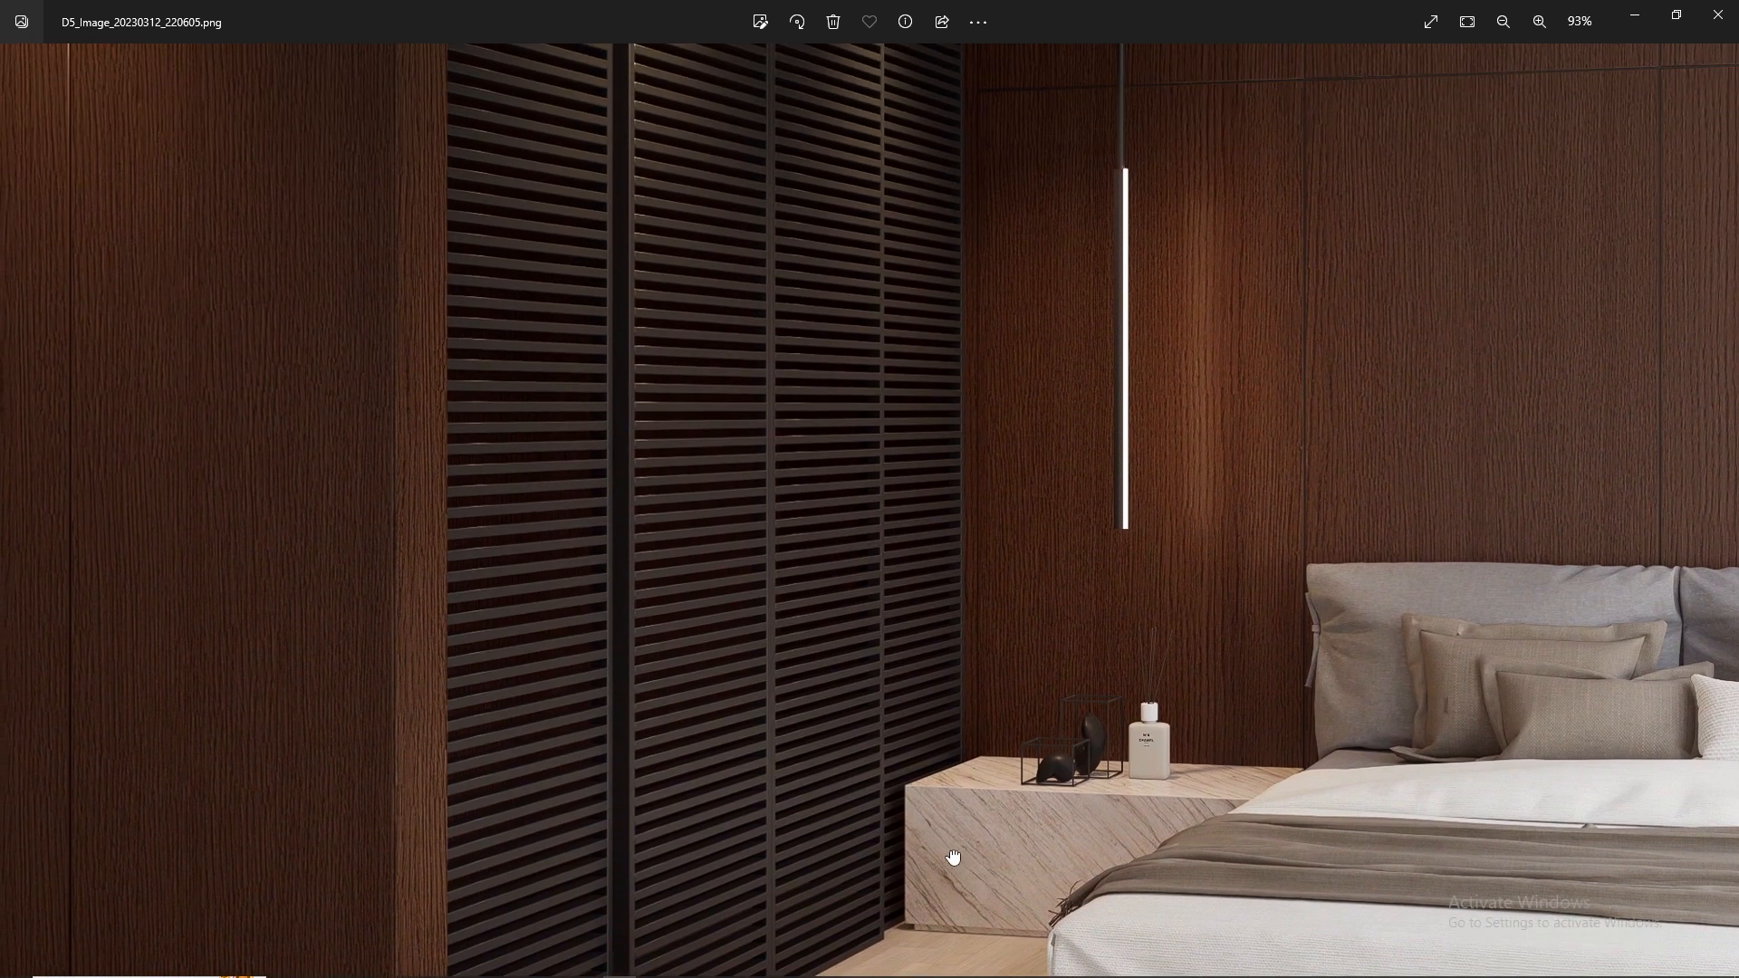
Step: Examine the bedroom reference render, covering the louvred wardrobe, ceiling, wood wall panels and window
{"action": "left_click_drag", "start_coordinate": [874, 501], "coordinate": [849, 830]}
{"action": "left_click_drag", "start_coordinate": [1036, 596], "coordinate": [902, 812]}
{"action": "left_click_drag", "start_coordinate": [1061, 806], "coordinate": [873, 671]}
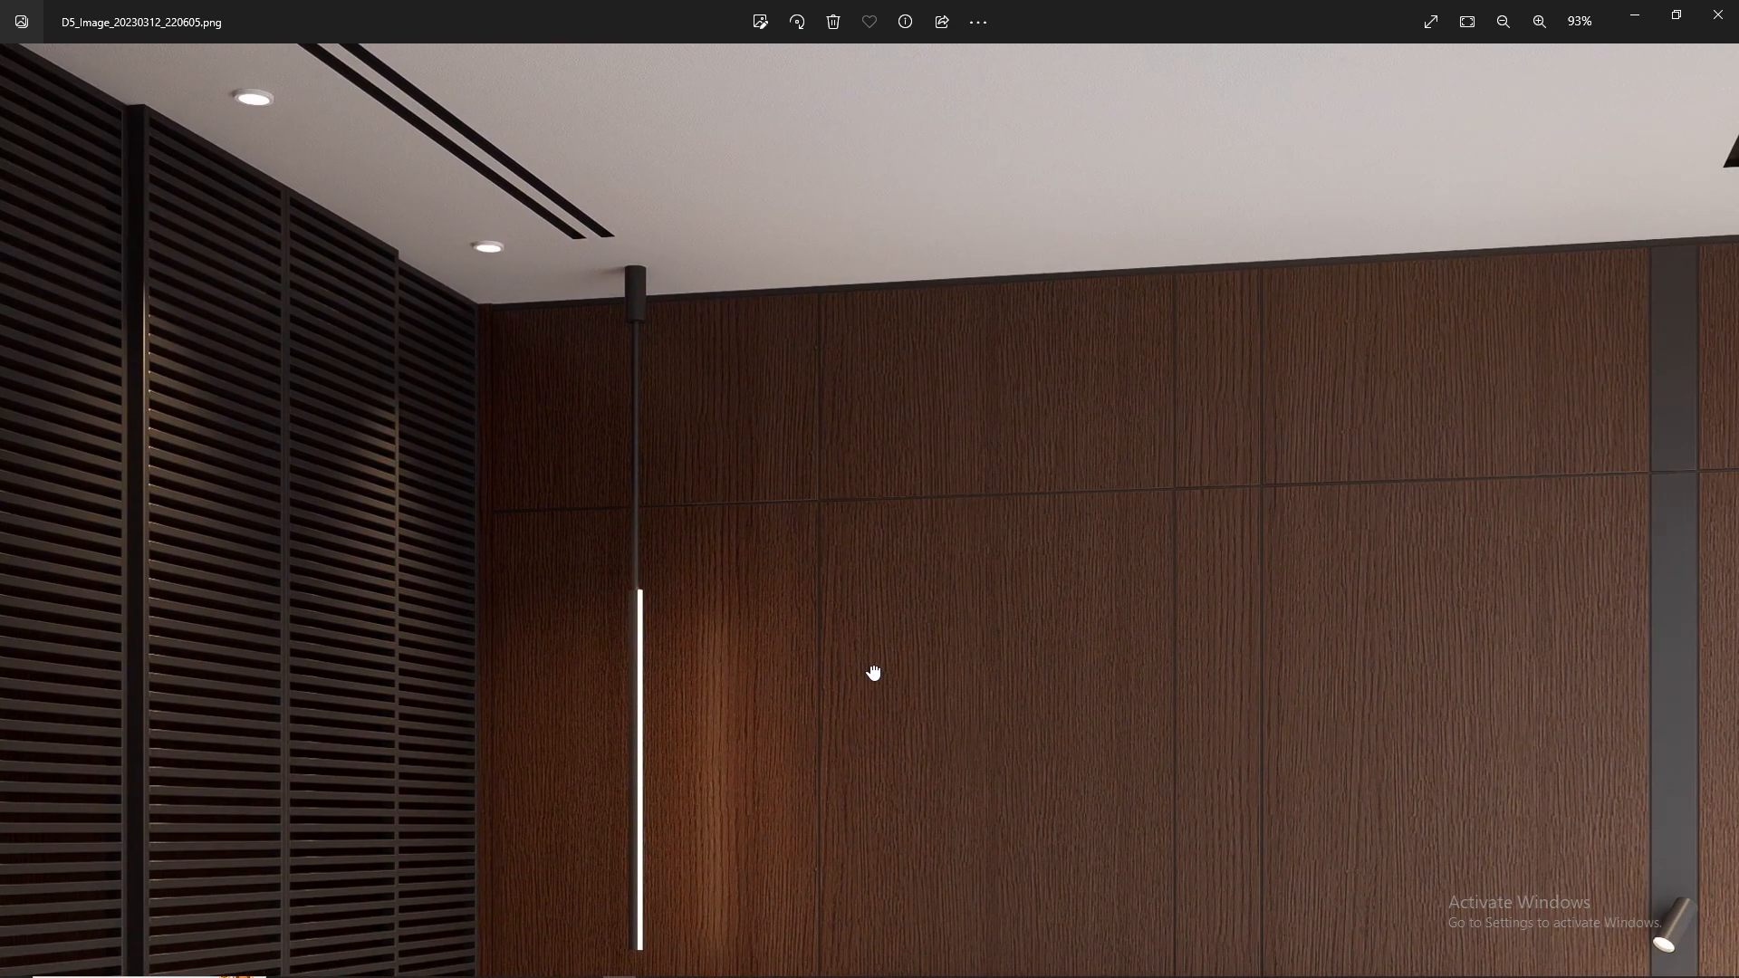
{"action": "left_click_drag", "start_coordinate": [1343, 703], "coordinate": [887, 600]}
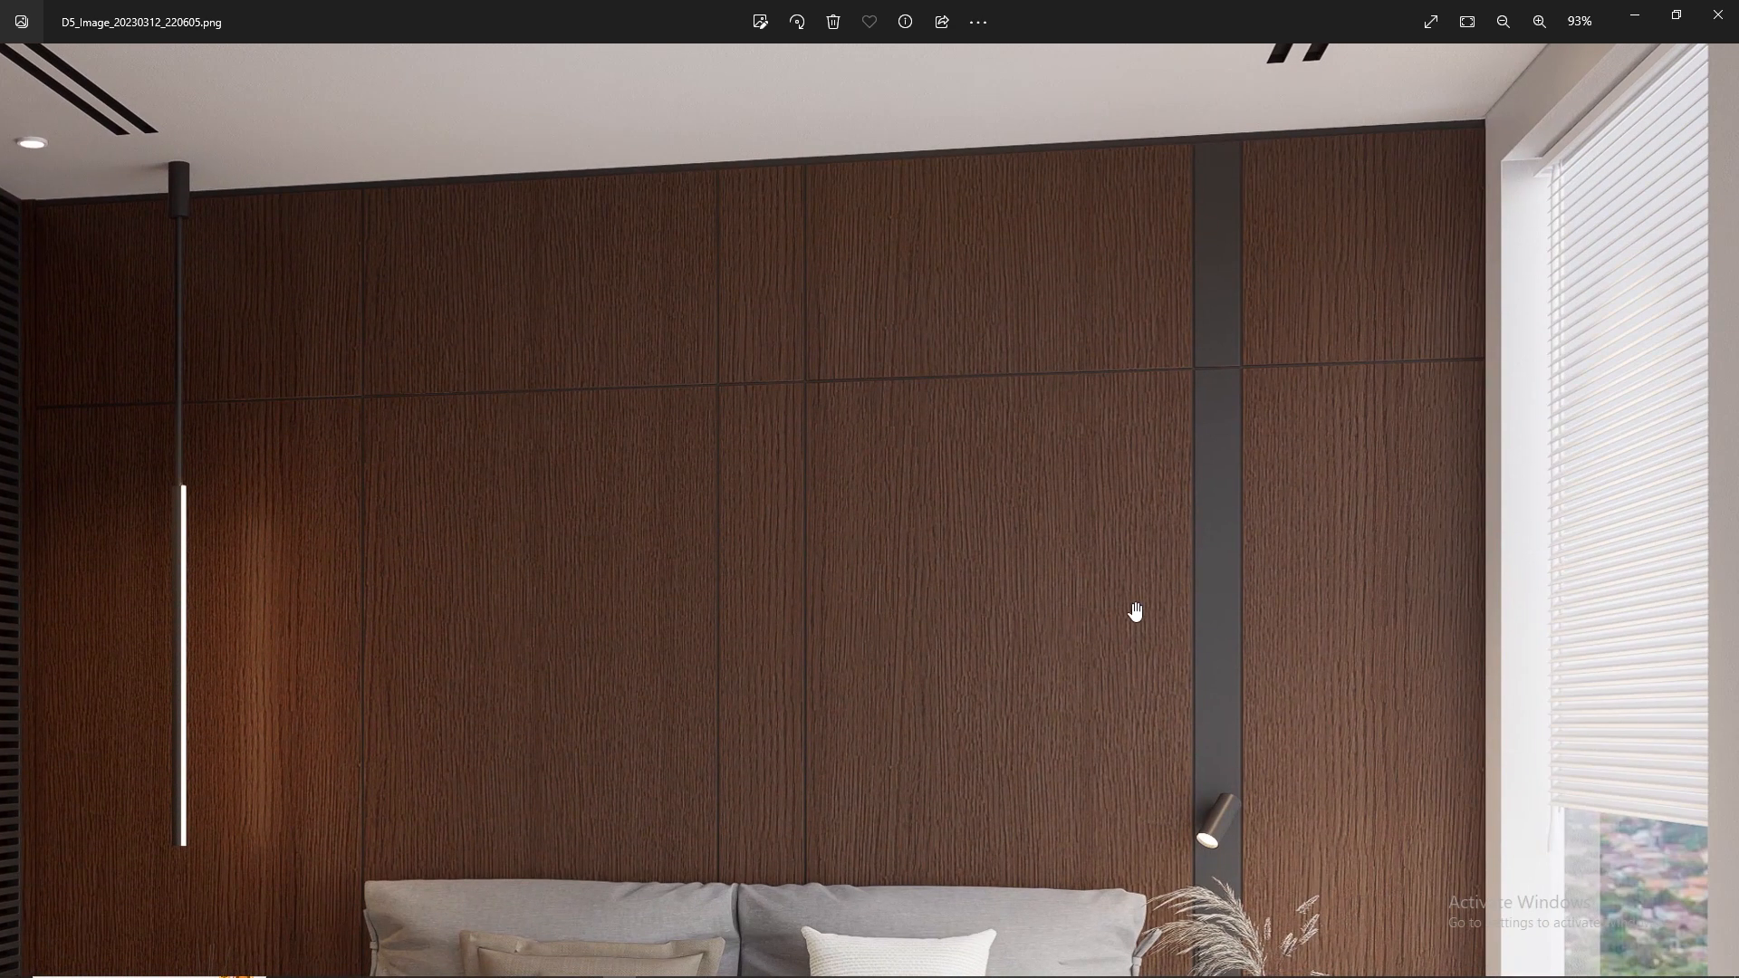
{"action": "scroll", "coordinate": [1132, 601], "scroll_direction": "down", "scroll_amount": 3}
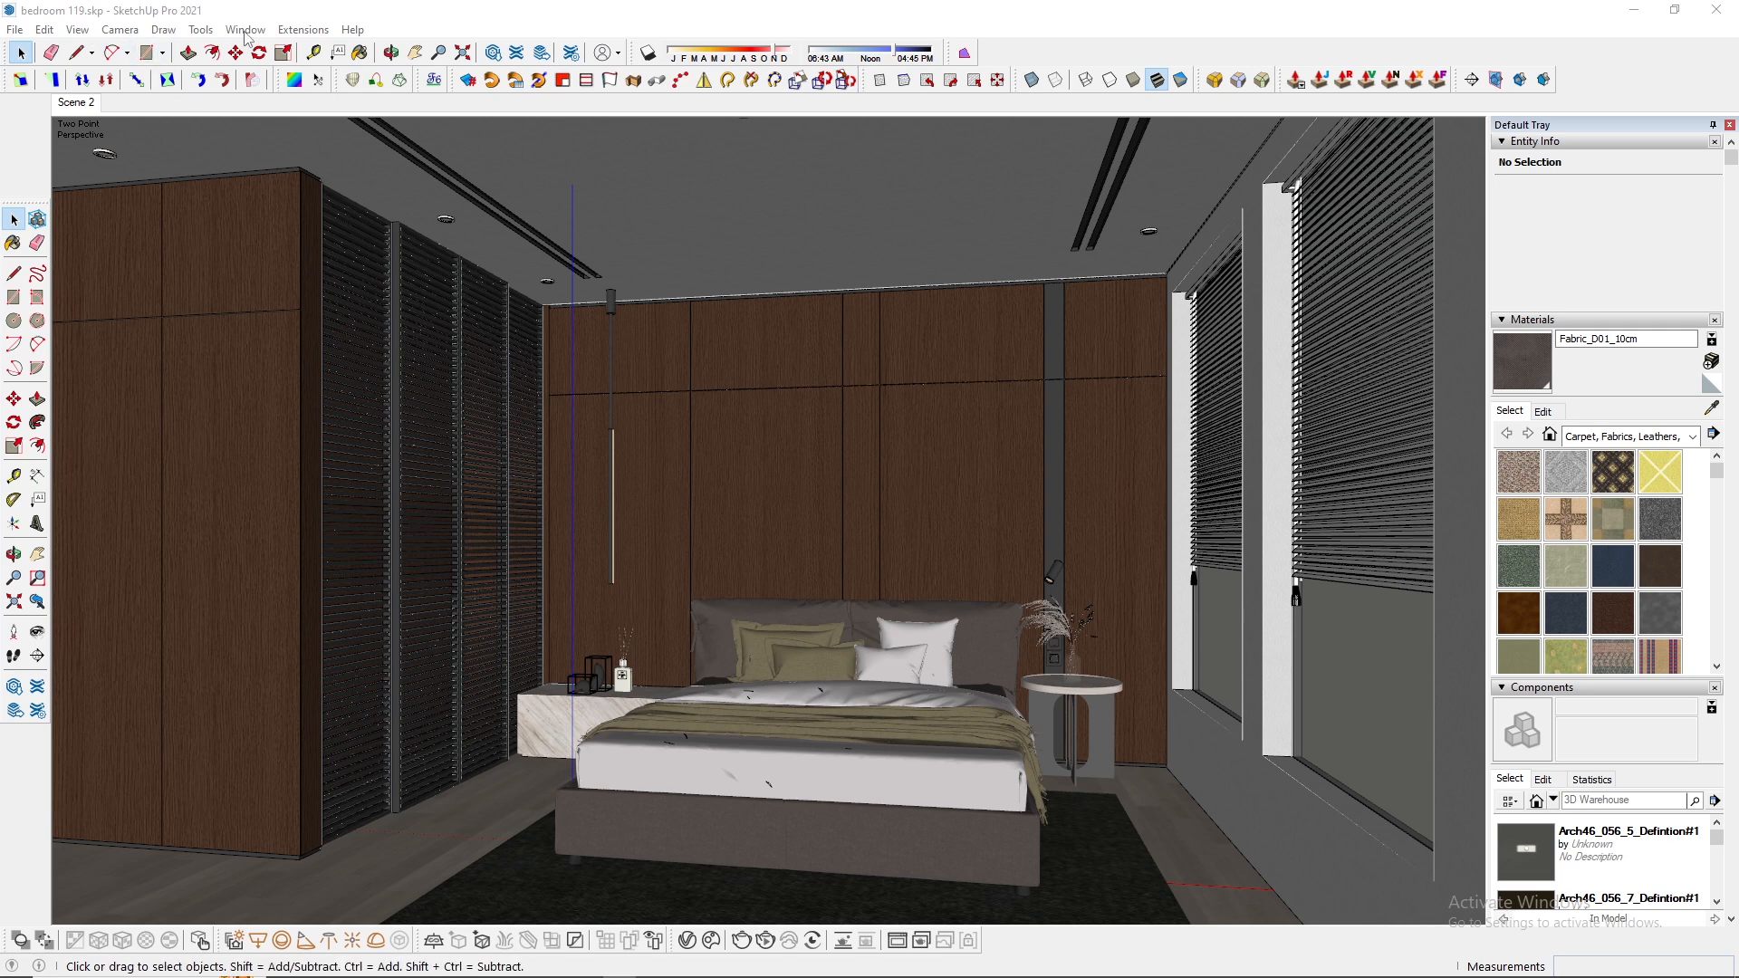
Step: Switch to SketchUp and purge the unused content from the entire bedroom model via the model statistics
{"action": "left_click", "coordinate": [246, 29]}
{"action": "left_click", "coordinate": [292, 119]}
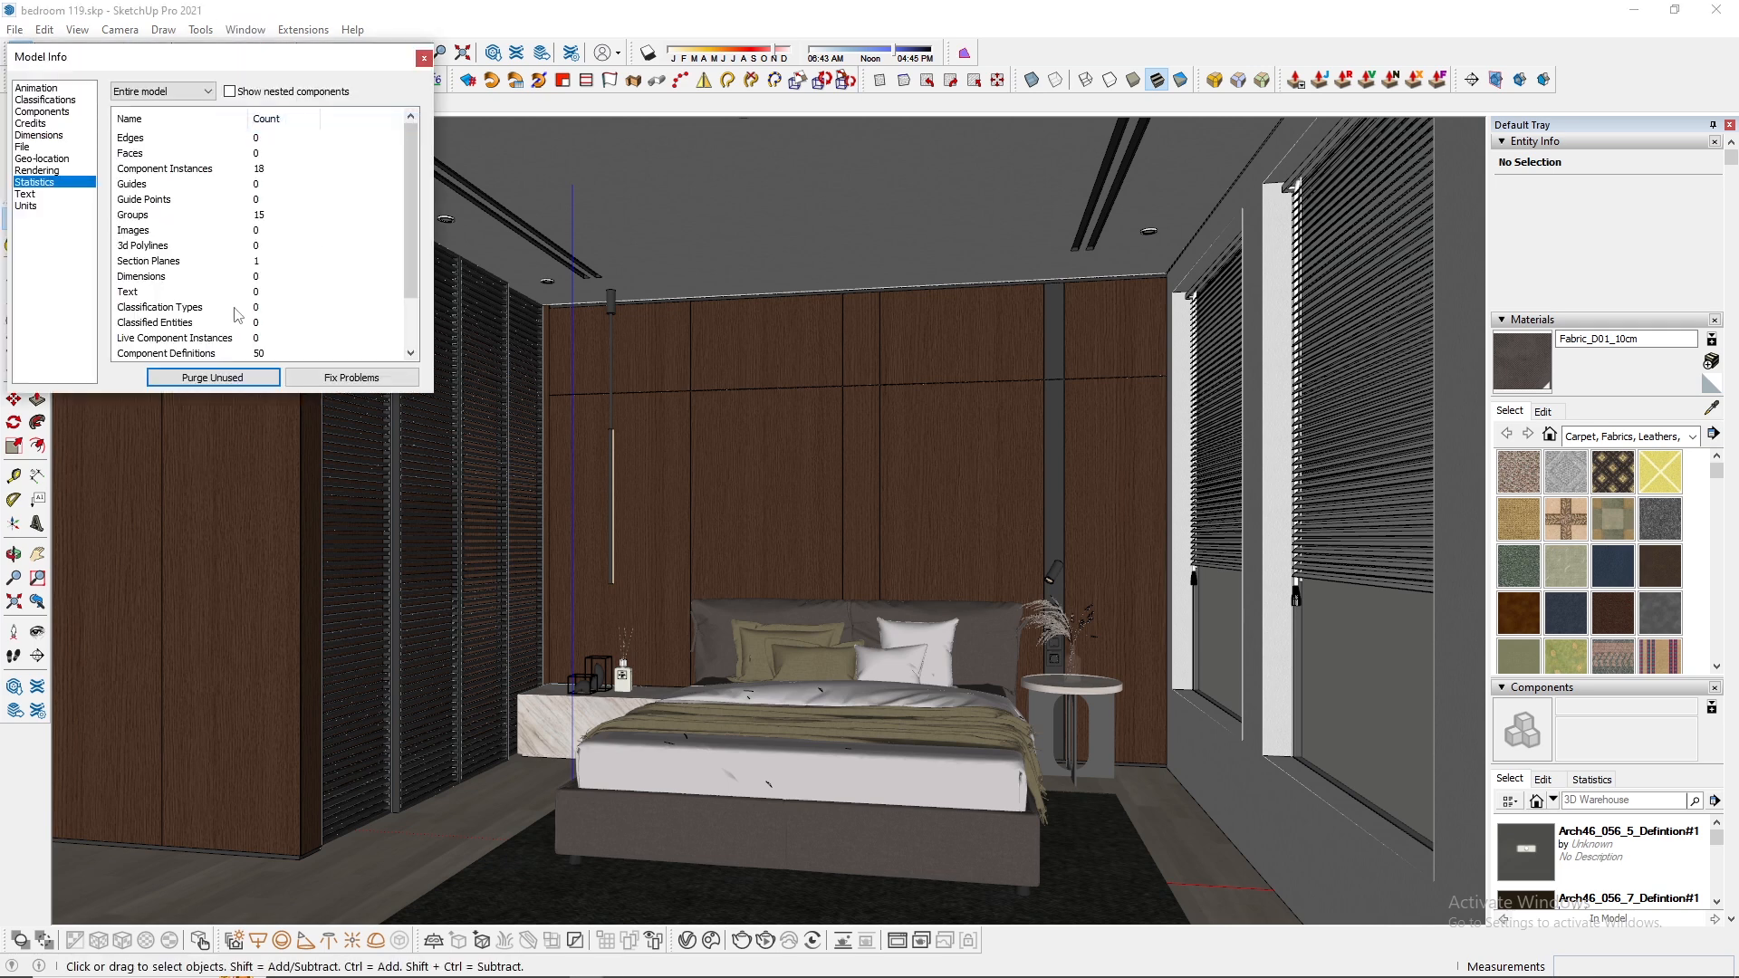
{"action": "left_click", "coordinate": [423, 58]}
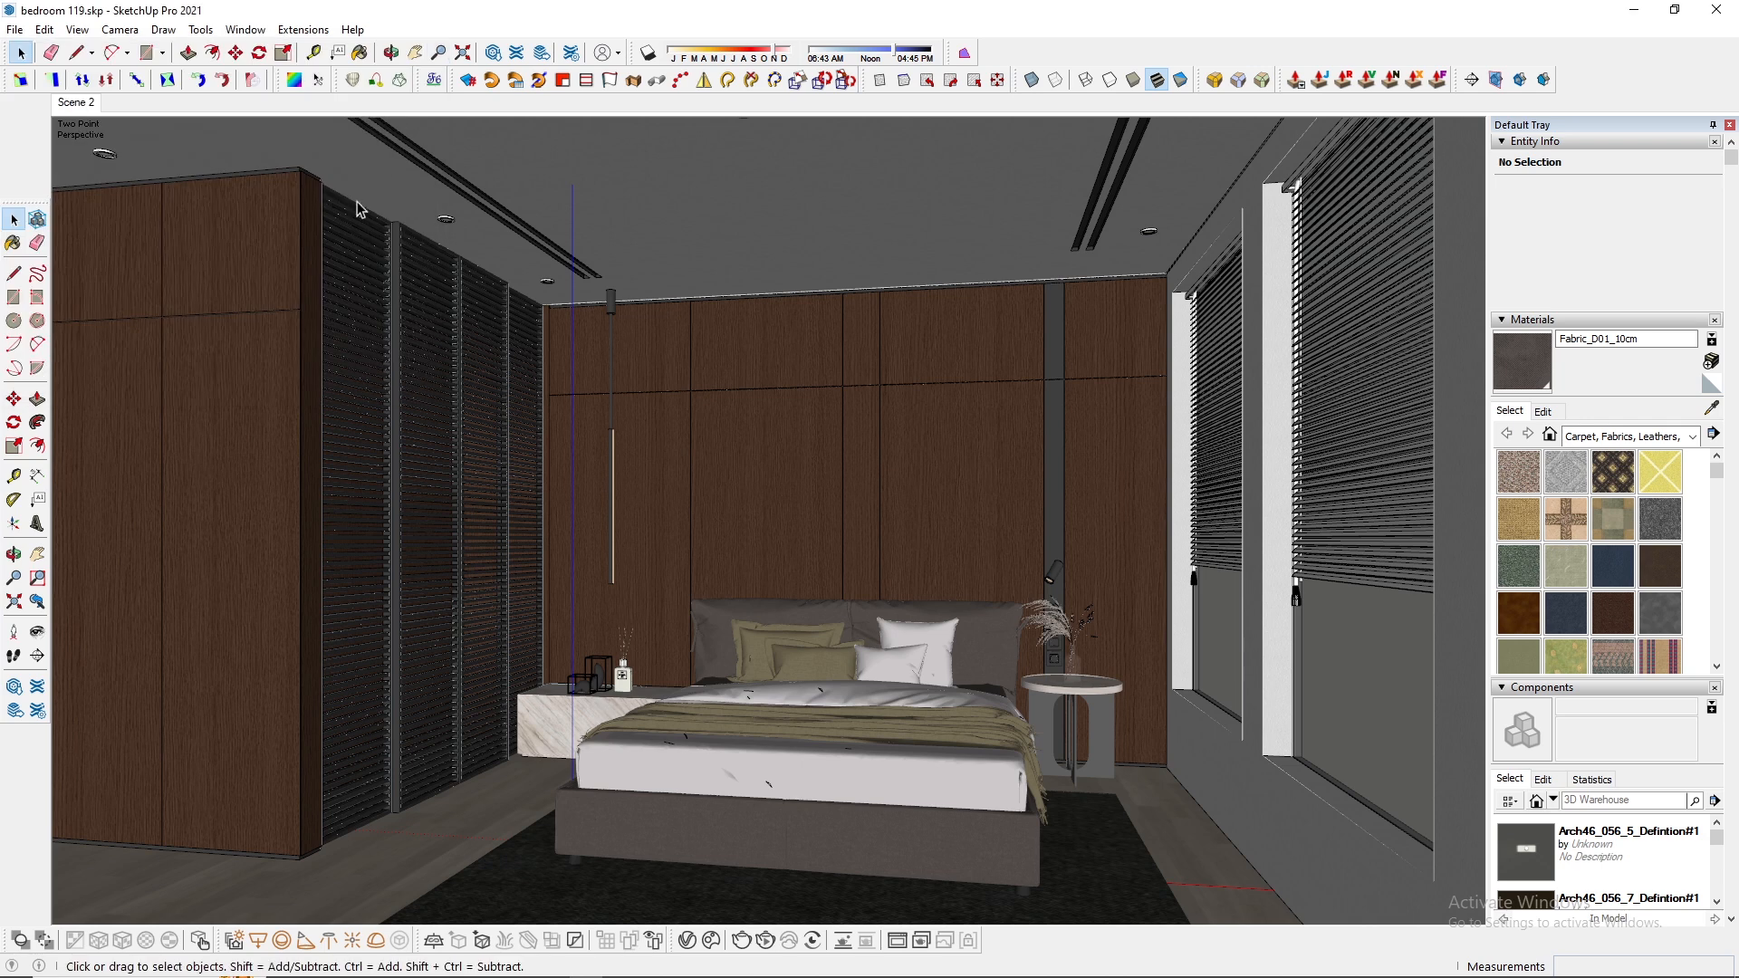
Step: Unhide all hidden geometry in the bedroom model and save the file
{"action": "left_click", "coordinate": [14, 30]}
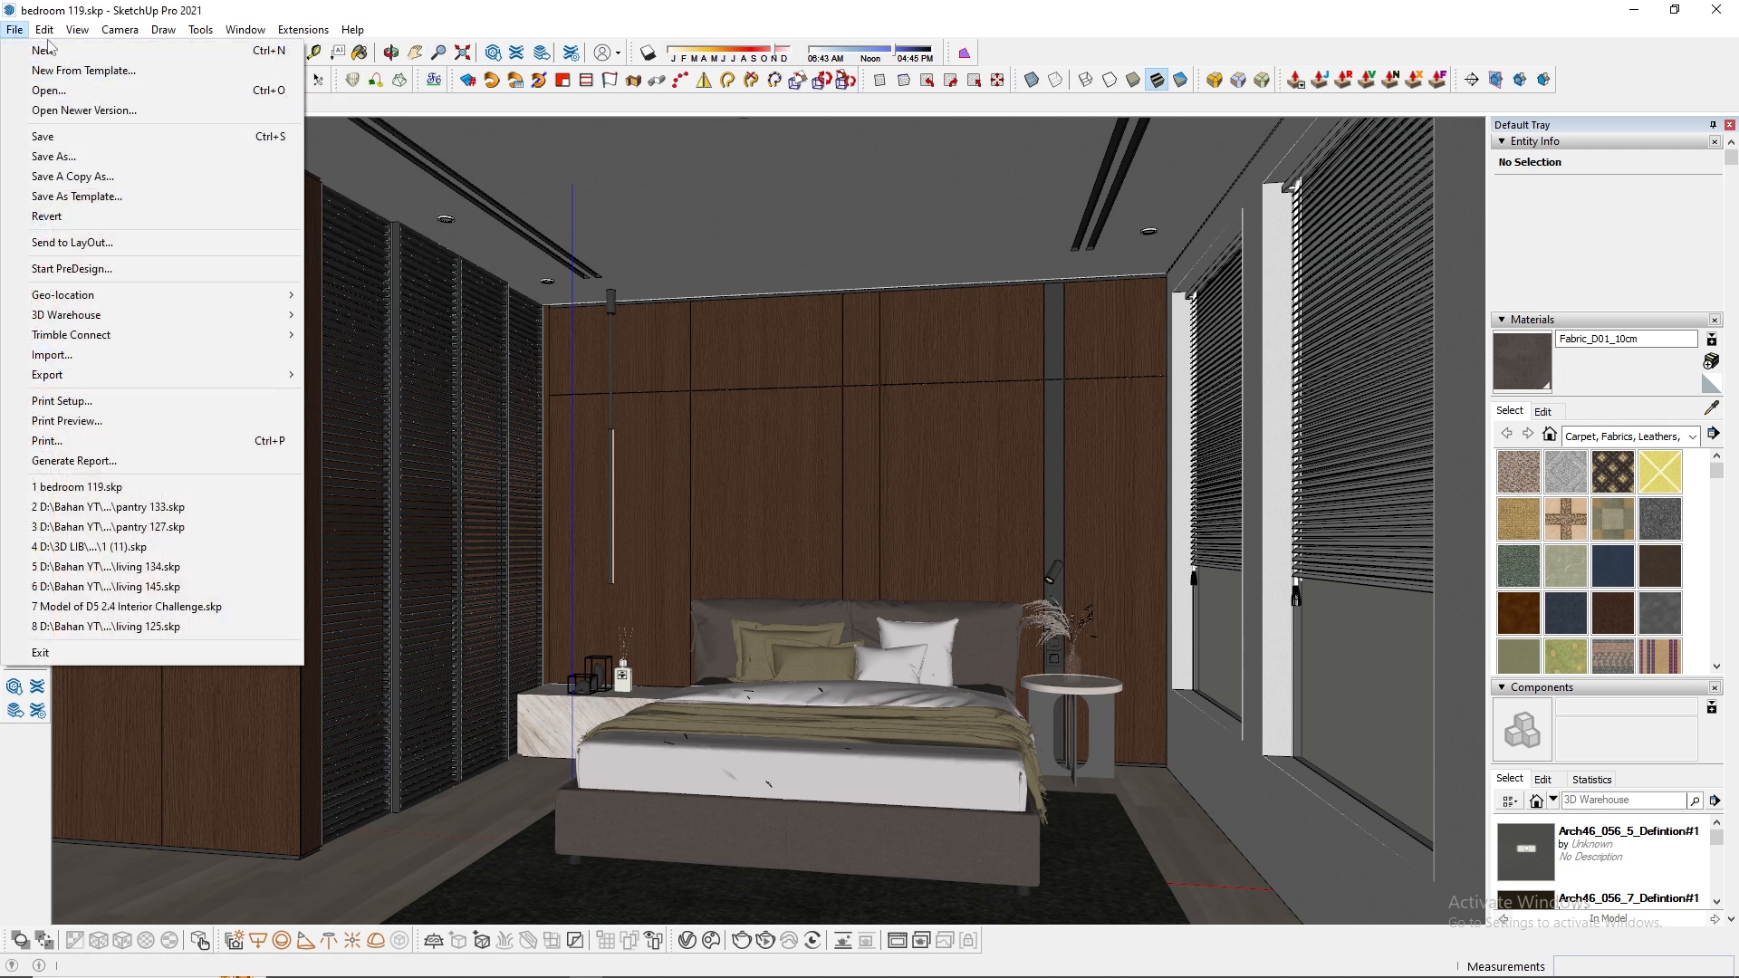
{"action": "mouse_move", "coordinate": [44, 30]}
{"action": "mouse_move", "coordinate": [107, 308]}
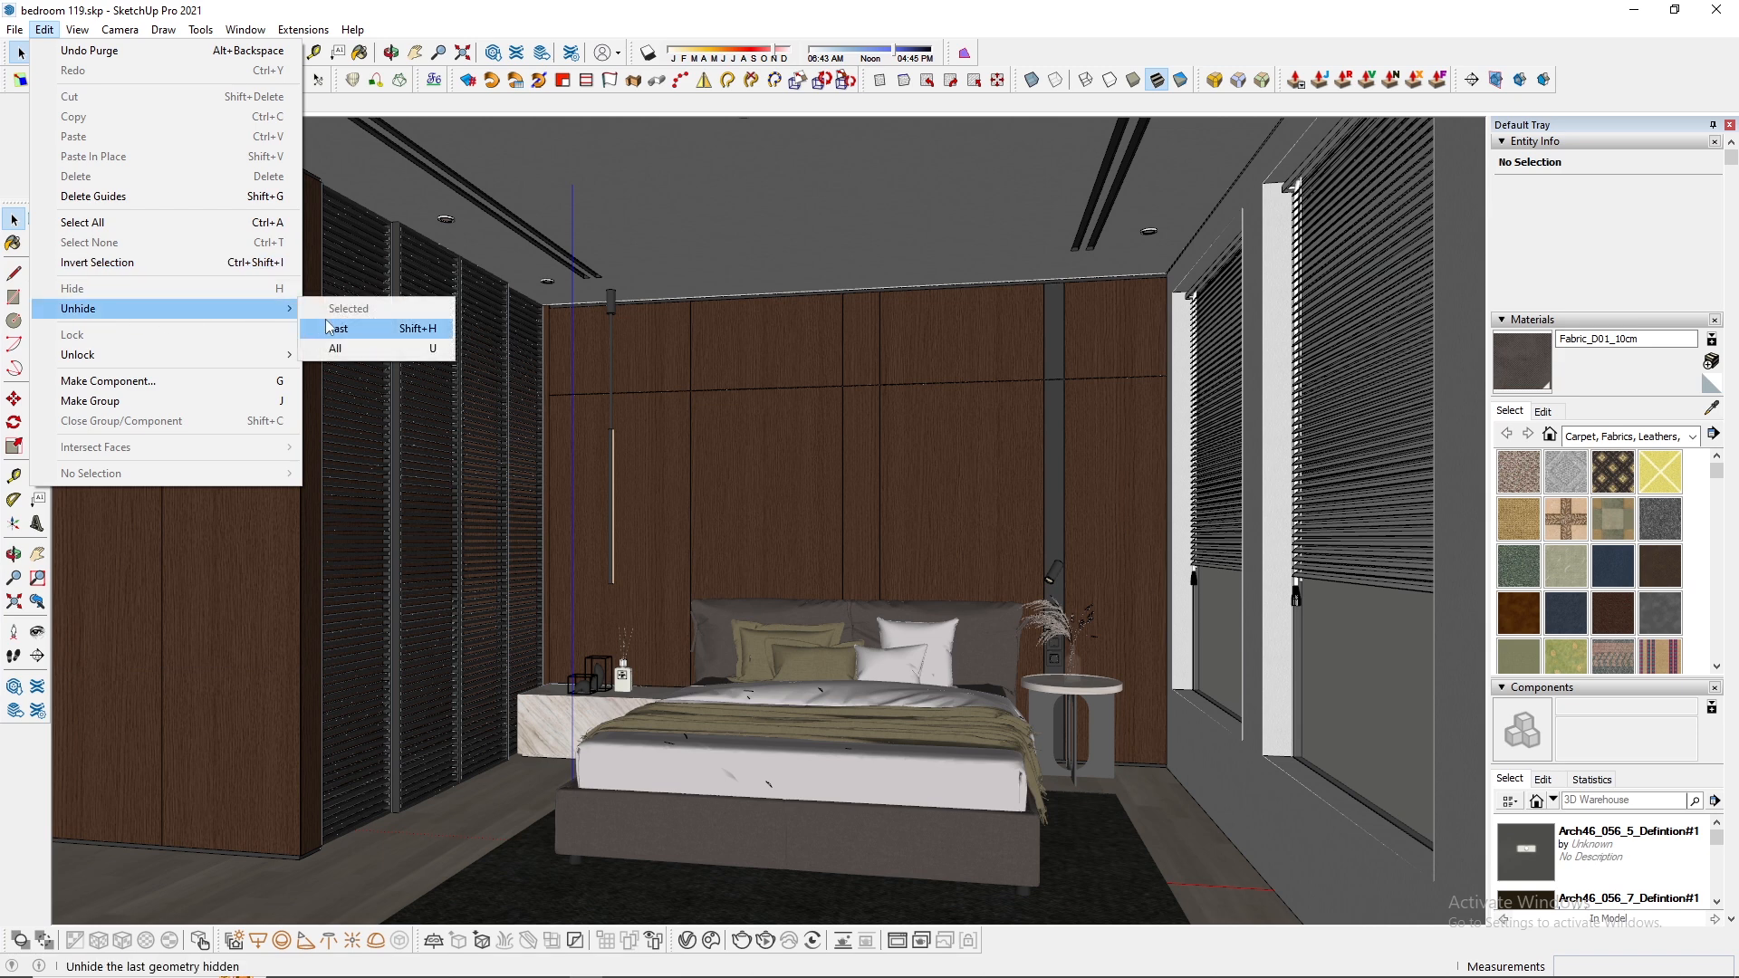
{"action": "left_click", "coordinate": [351, 348]}
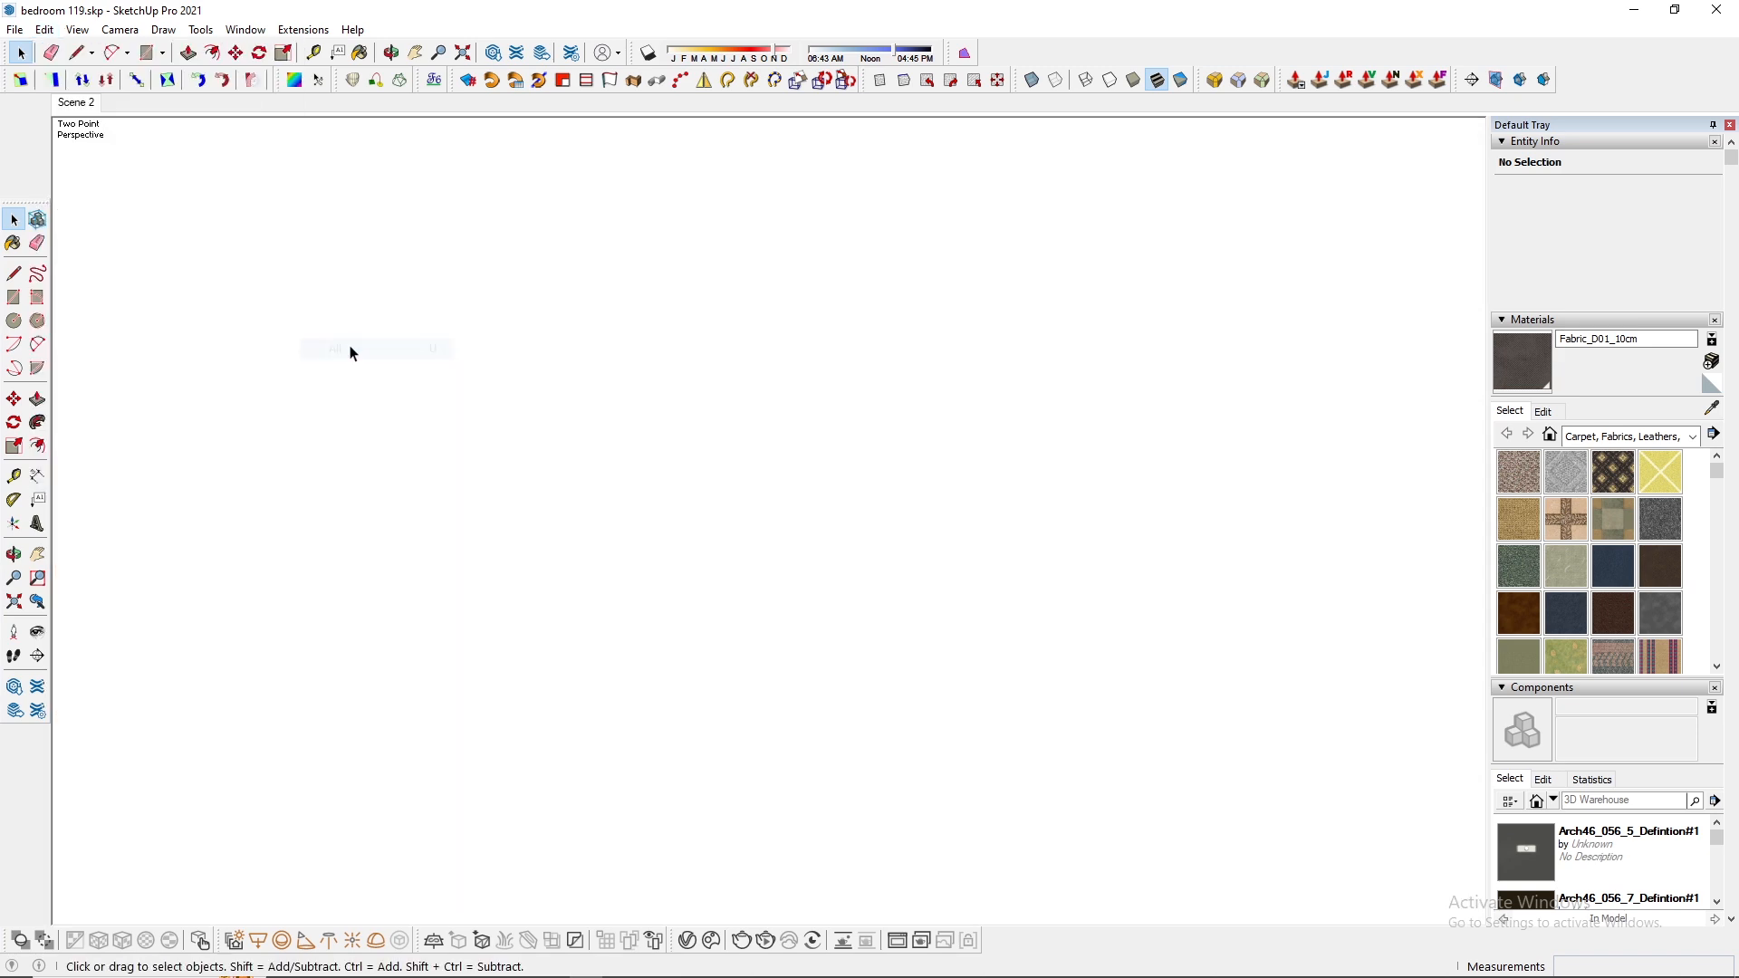
{"action": "left_click", "coordinate": [14, 30]}
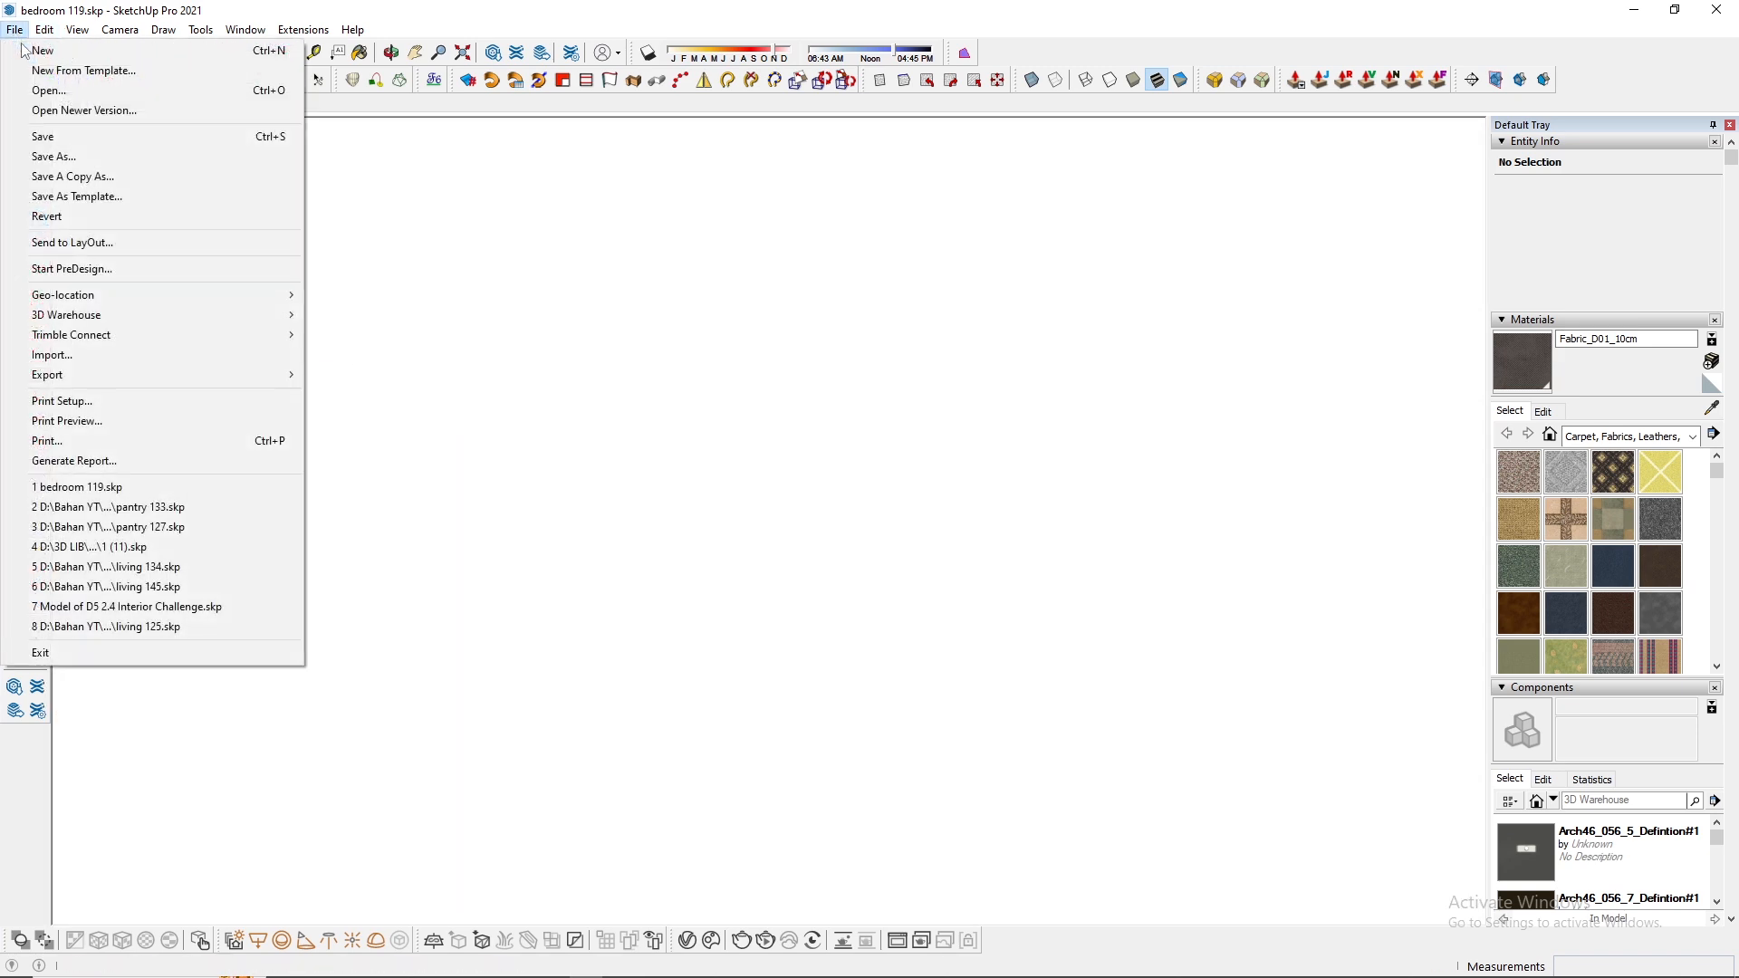
{"action": "left_click", "coordinate": [67, 136]}
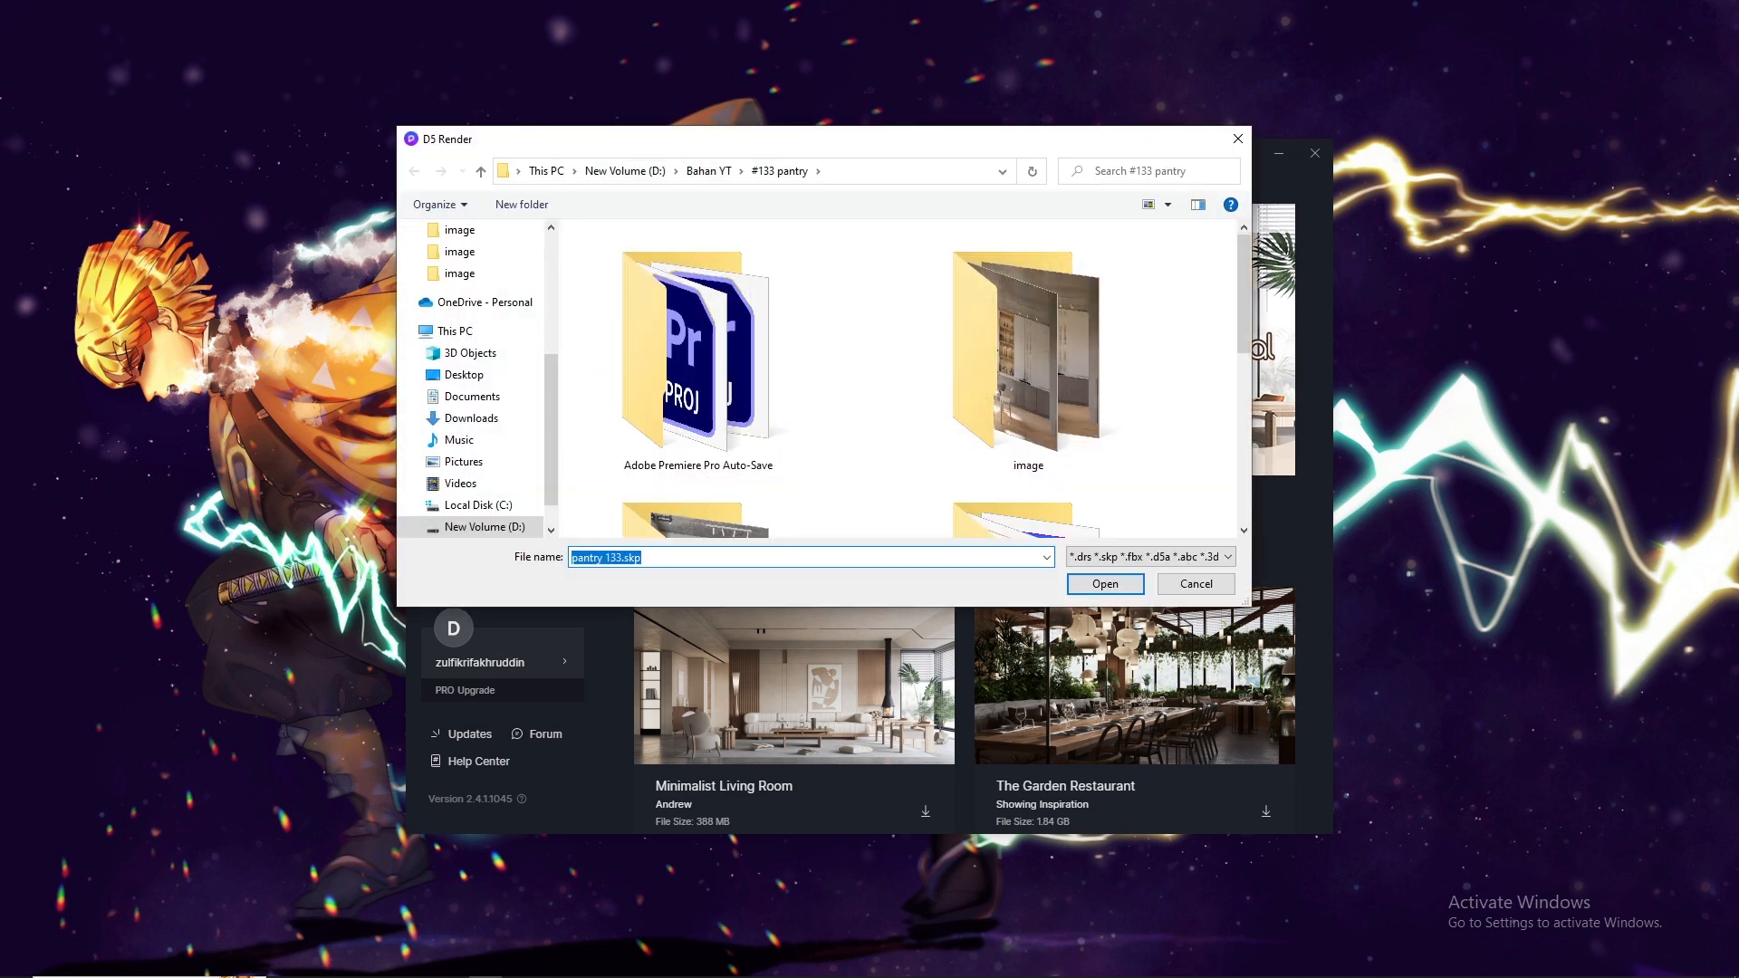
Step: Switch to D5 Render, open bedroom 119.skp and set the camera clipping to 269.4 to cut through to the room
{"action": "left_click", "coordinate": [1121, 500]}
{"action": "left_click", "coordinate": [1105, 583]}
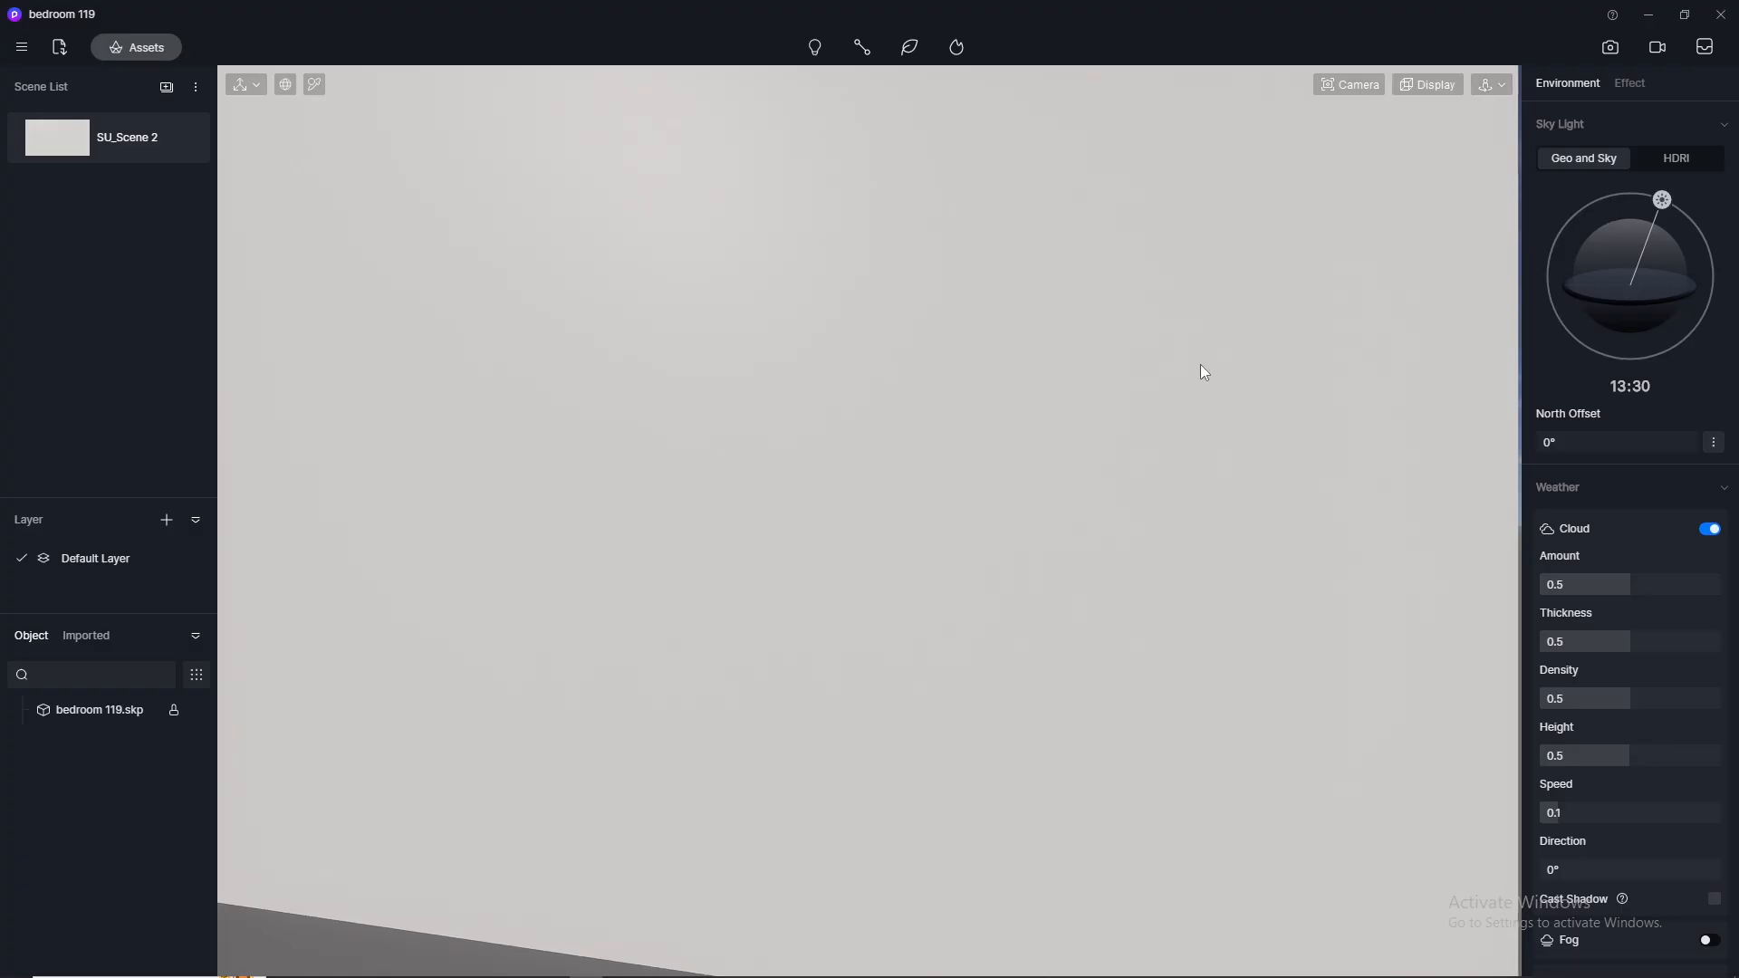
{"action": "left_click", "coordinate": [1348, 85]}
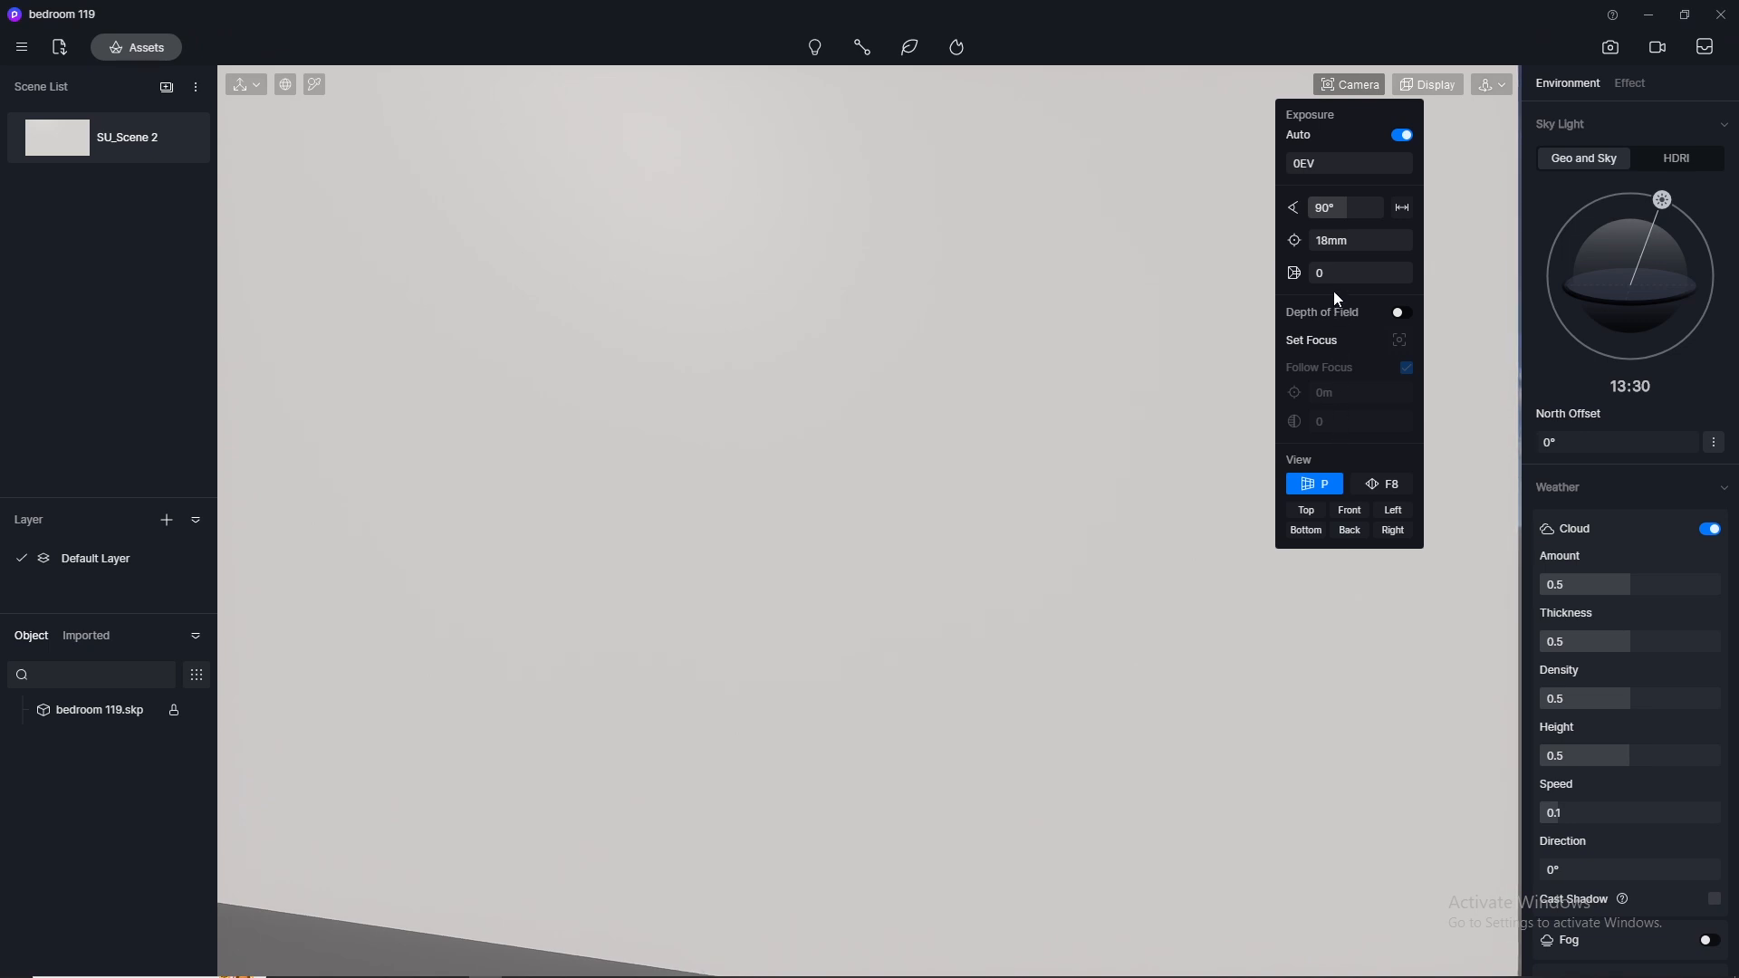
{"action": "left_click_drag", "start_coordinate": [1323, 276], "coordinate": [1336, 284]}
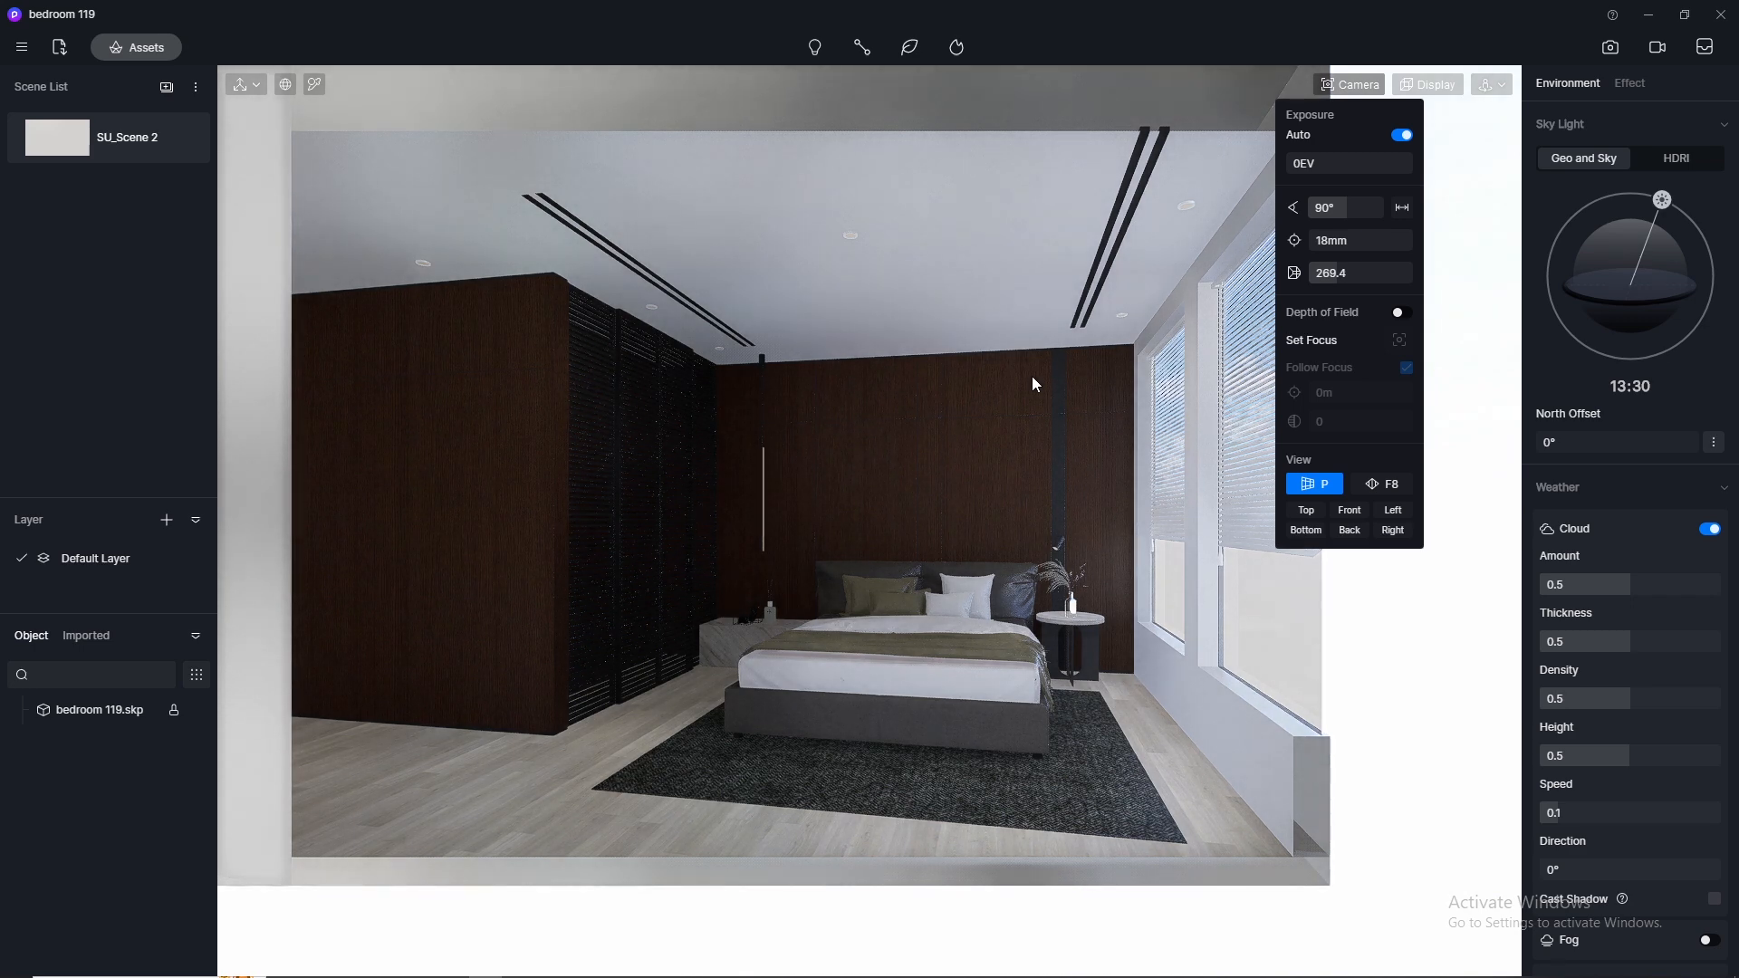
Step: Set the viewport navigation to Fly mode with a speed of 1 and frame the whole bedroom
{"action": "left_click", "coordinate": [1492, 85]}
{"action": "left_click", "coordinate": [1471, 135]}
{"action": "left_click", "coordinate": [1417, 166]}
{"action": "type", "text": "1"}
{"action": "key", "text": "Return"}
{"action": "scroll", "coordinate": [1246, 361], "scroll_direction": "down", "scroll_amount": 3}
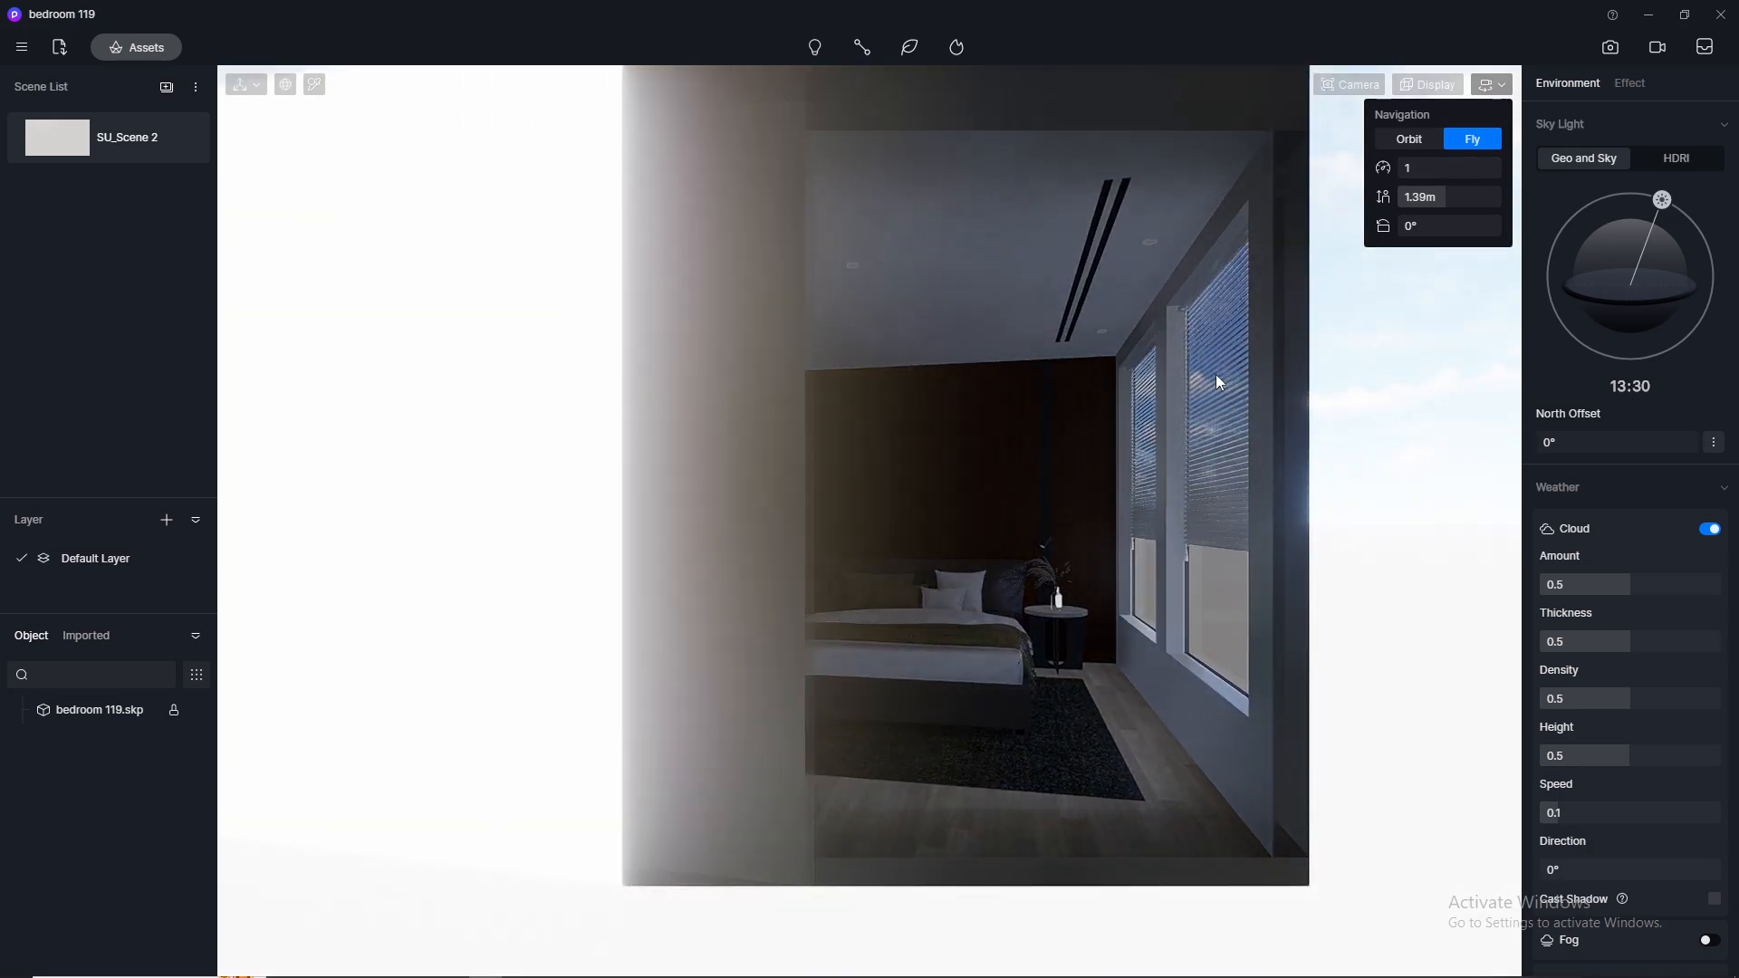
{"action": "scroll", "coordinate": [1215, 373], "scroll_direction": "up", "scroll_amount": 4}
{"action": "scroll", "coordinate": [869, 476], "scroll_direction": "up", "scroll_amount": 3}
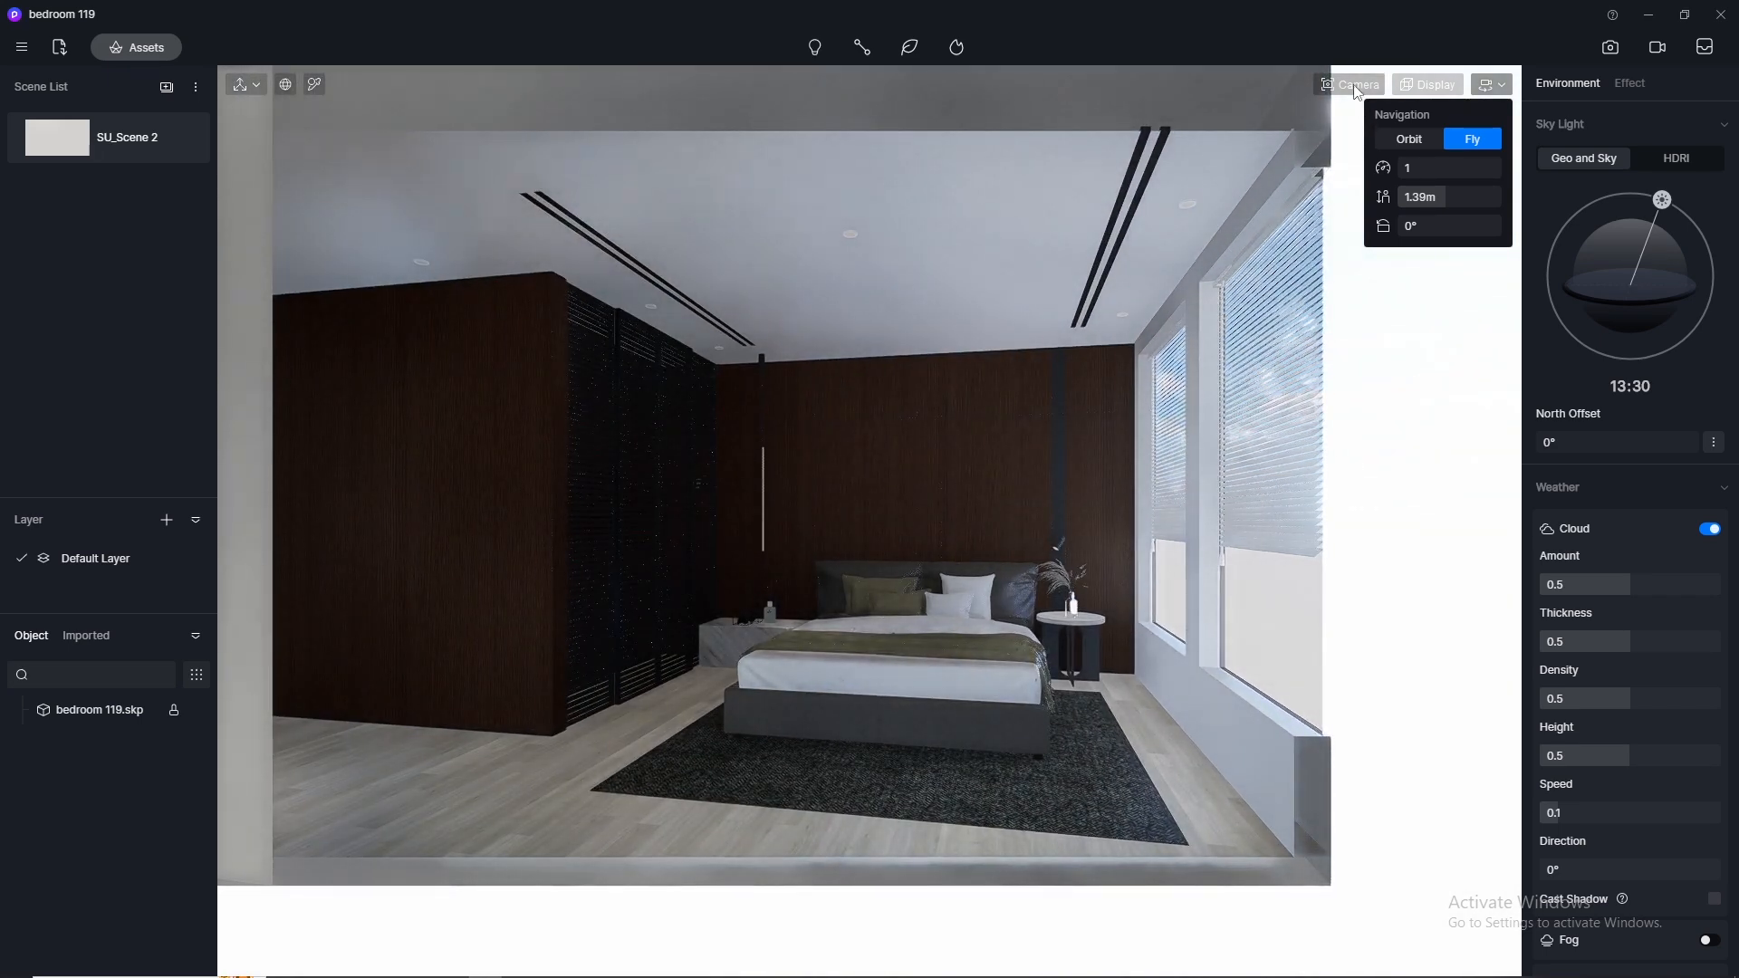
Step: Set the camera's field of view to 80°
{"action": "left_click", "coordinate": [1354, 86]}
{"action": "left_click", "coordinate": [1349, 209]}
{"action": "type", "text": "8"}
{"action": "key", "text": "Return"}
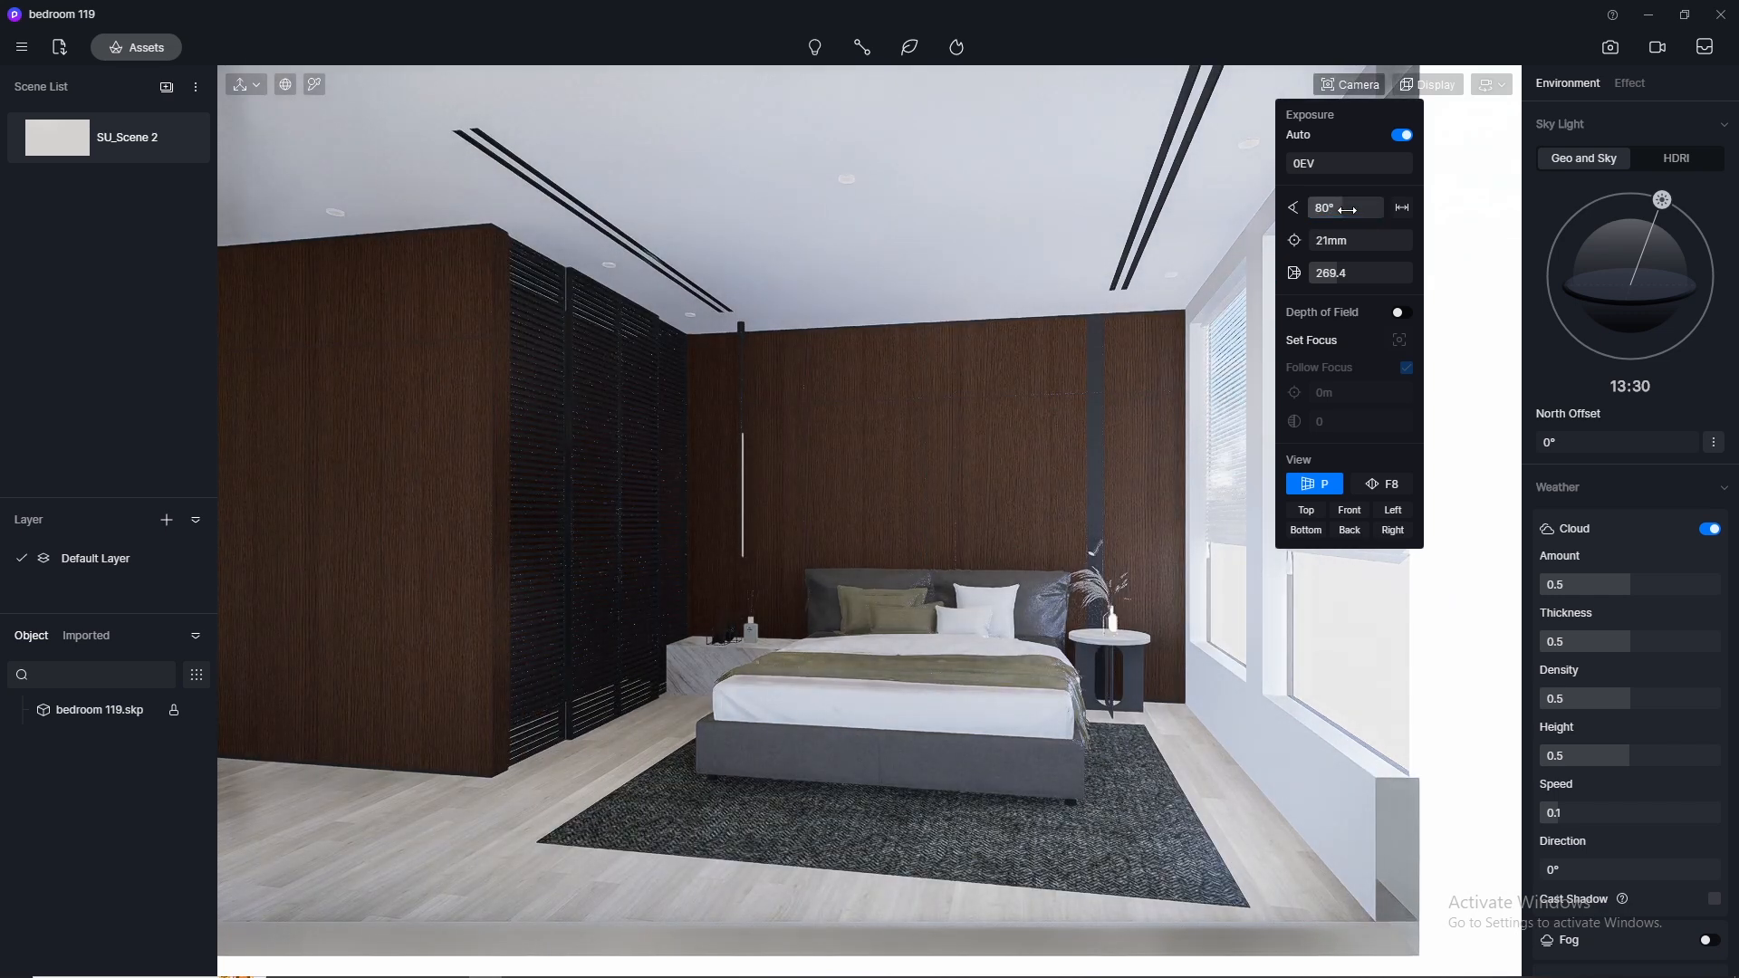
Step: Frame the view for image rendering with the 2K preset size
{"action": "left_click", "coordinate": [1610, 47]}
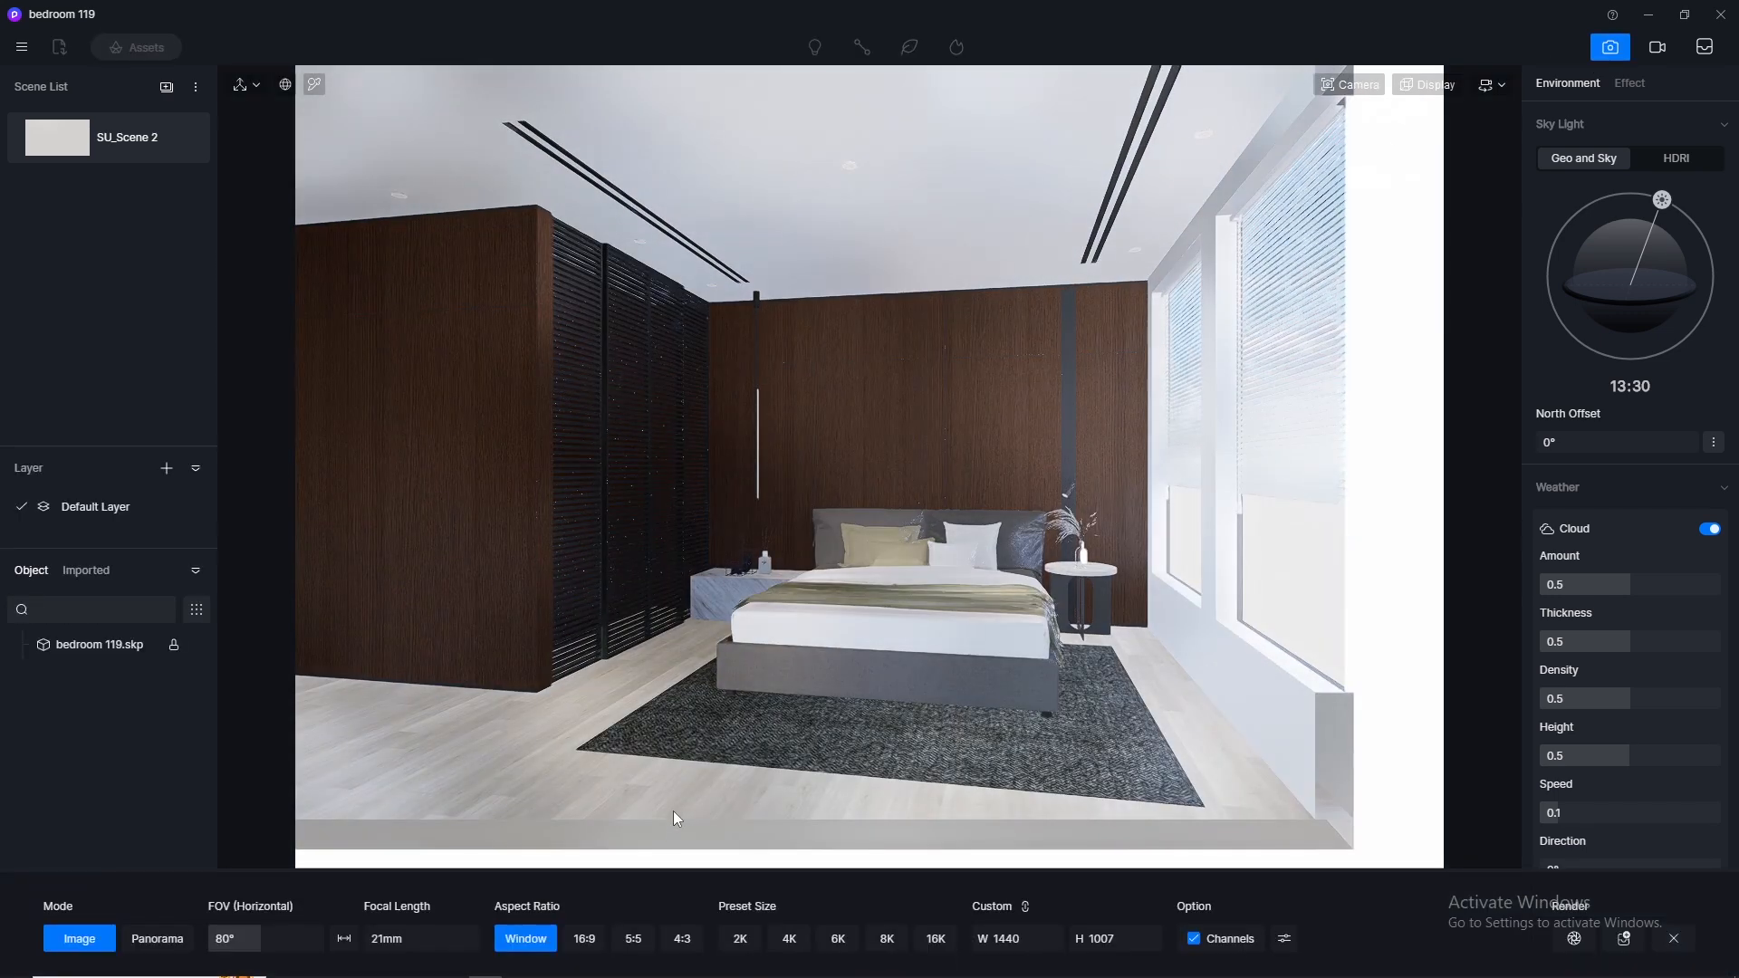
{"action": "left_click", "coordinate": [740, 942]}
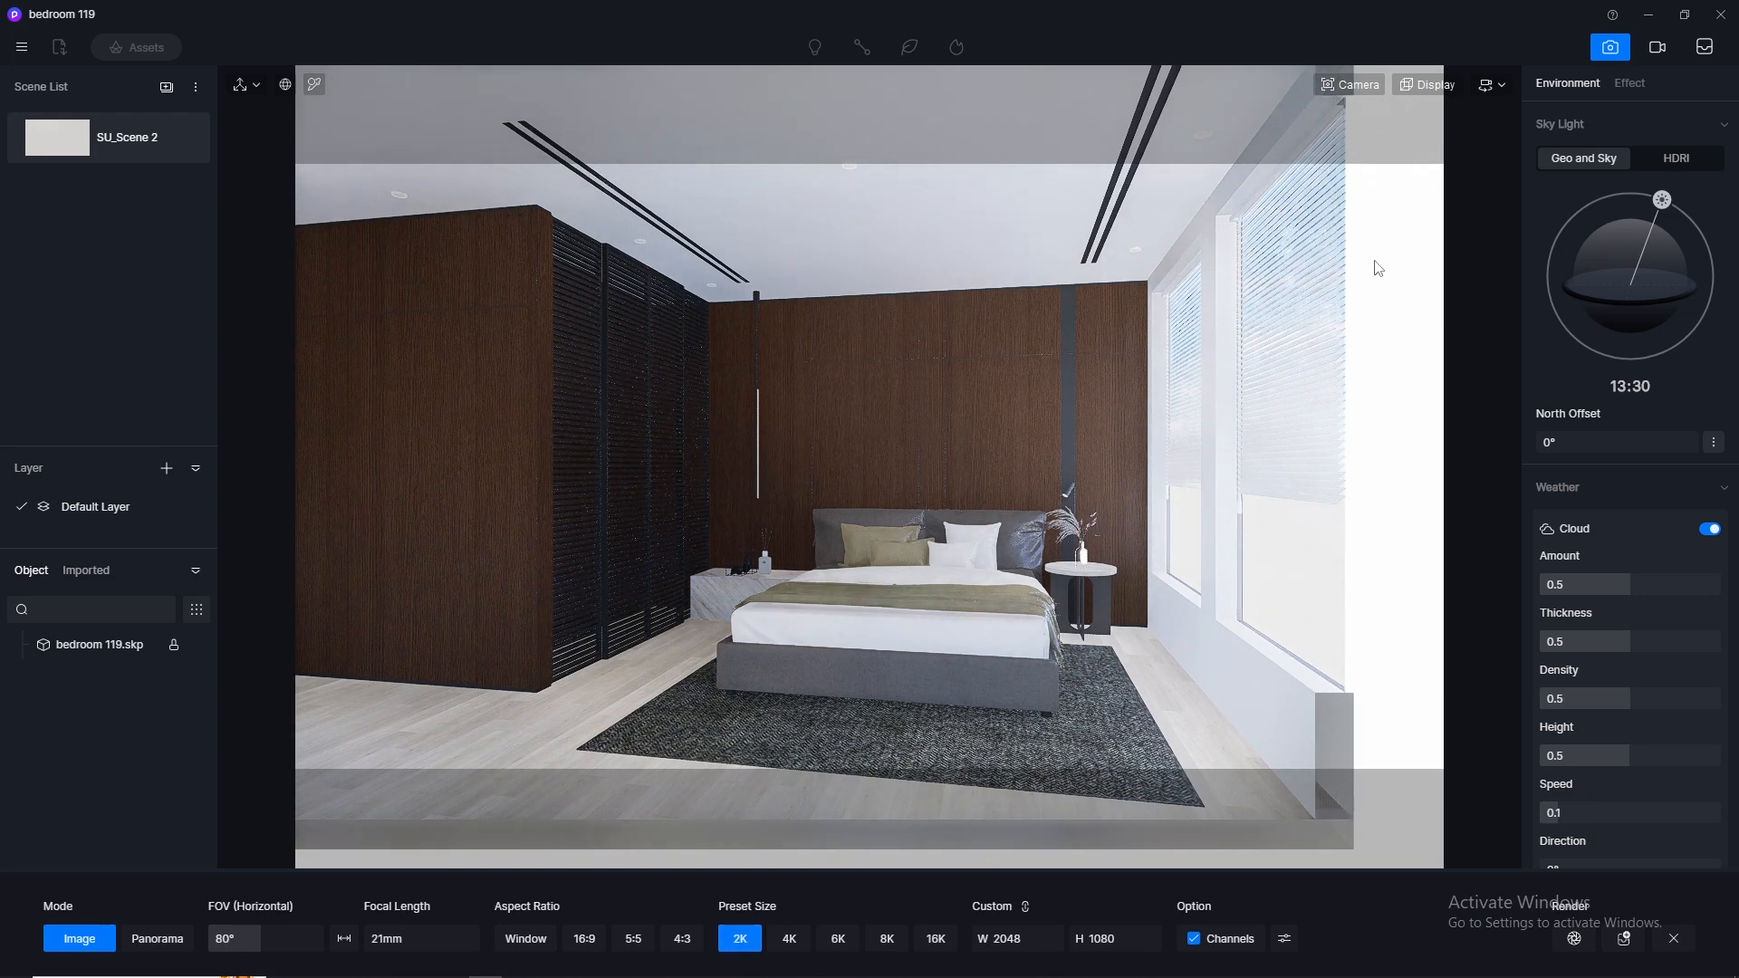
Step: Set the camera's field of view to 78°, update SU_Scene 2 with this framing and leave image mode
{"action": "left_click", "coordinate": [1346, 85]}
{"action": "left_click", "coordinate": [1337, 206]}
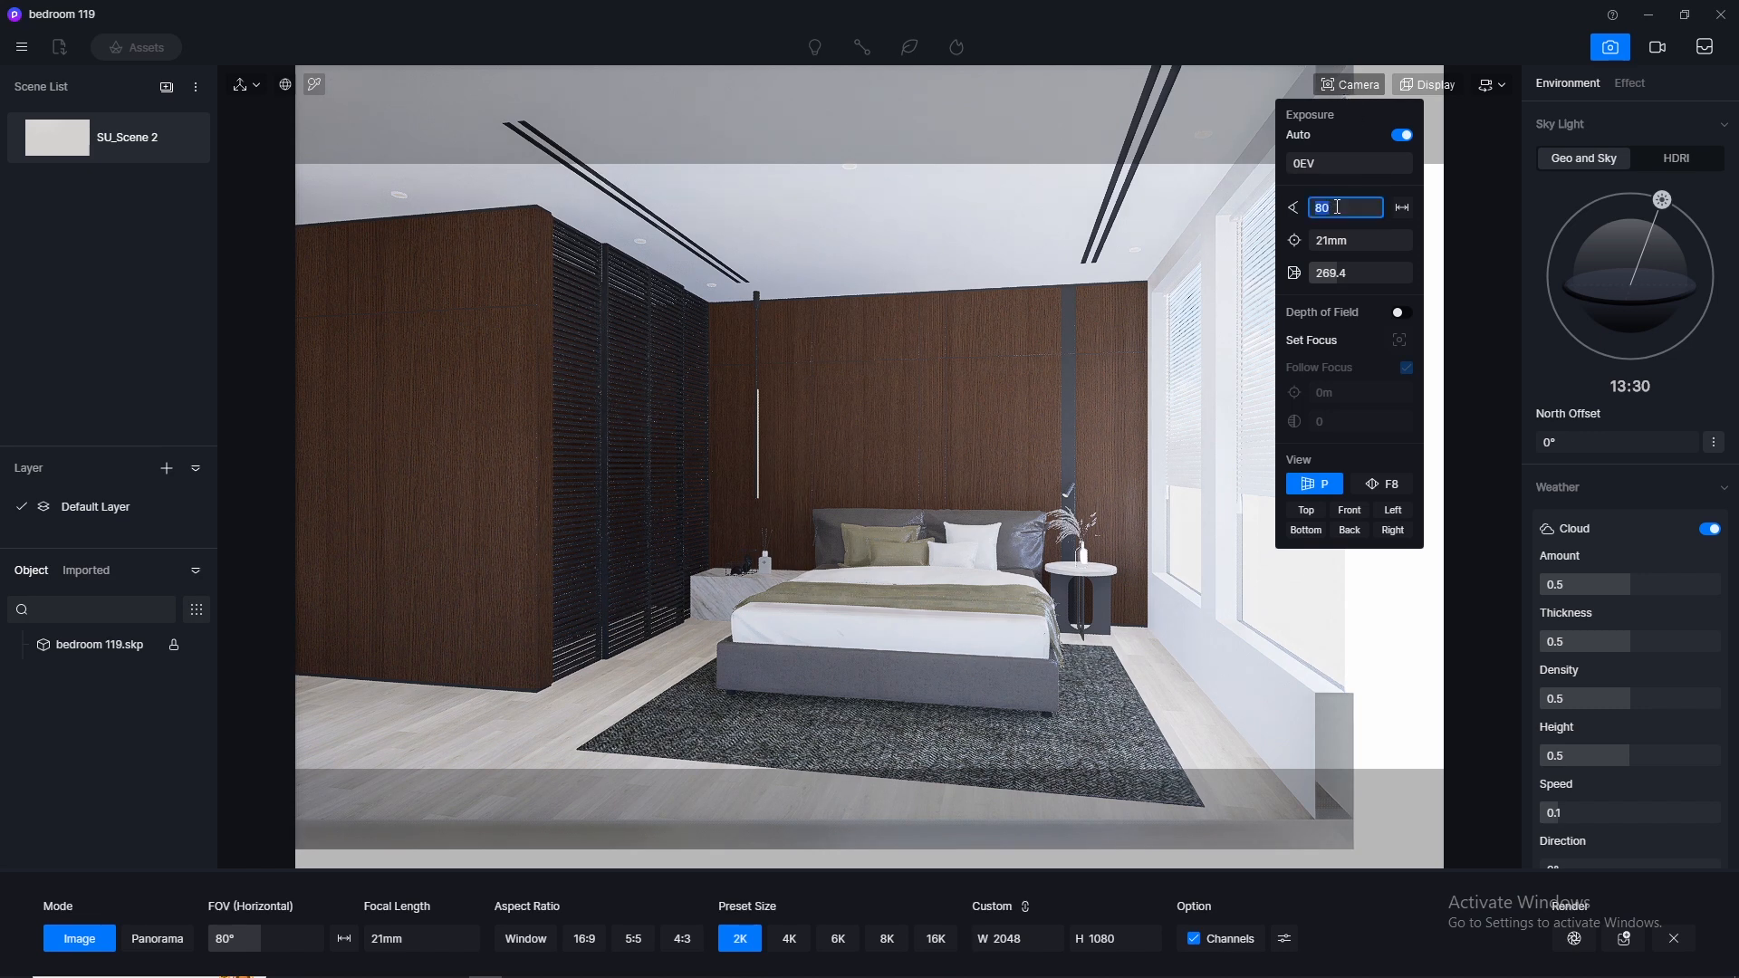
{"action": "type", "text": "70"}
{"action": "key", "text": "Return"}
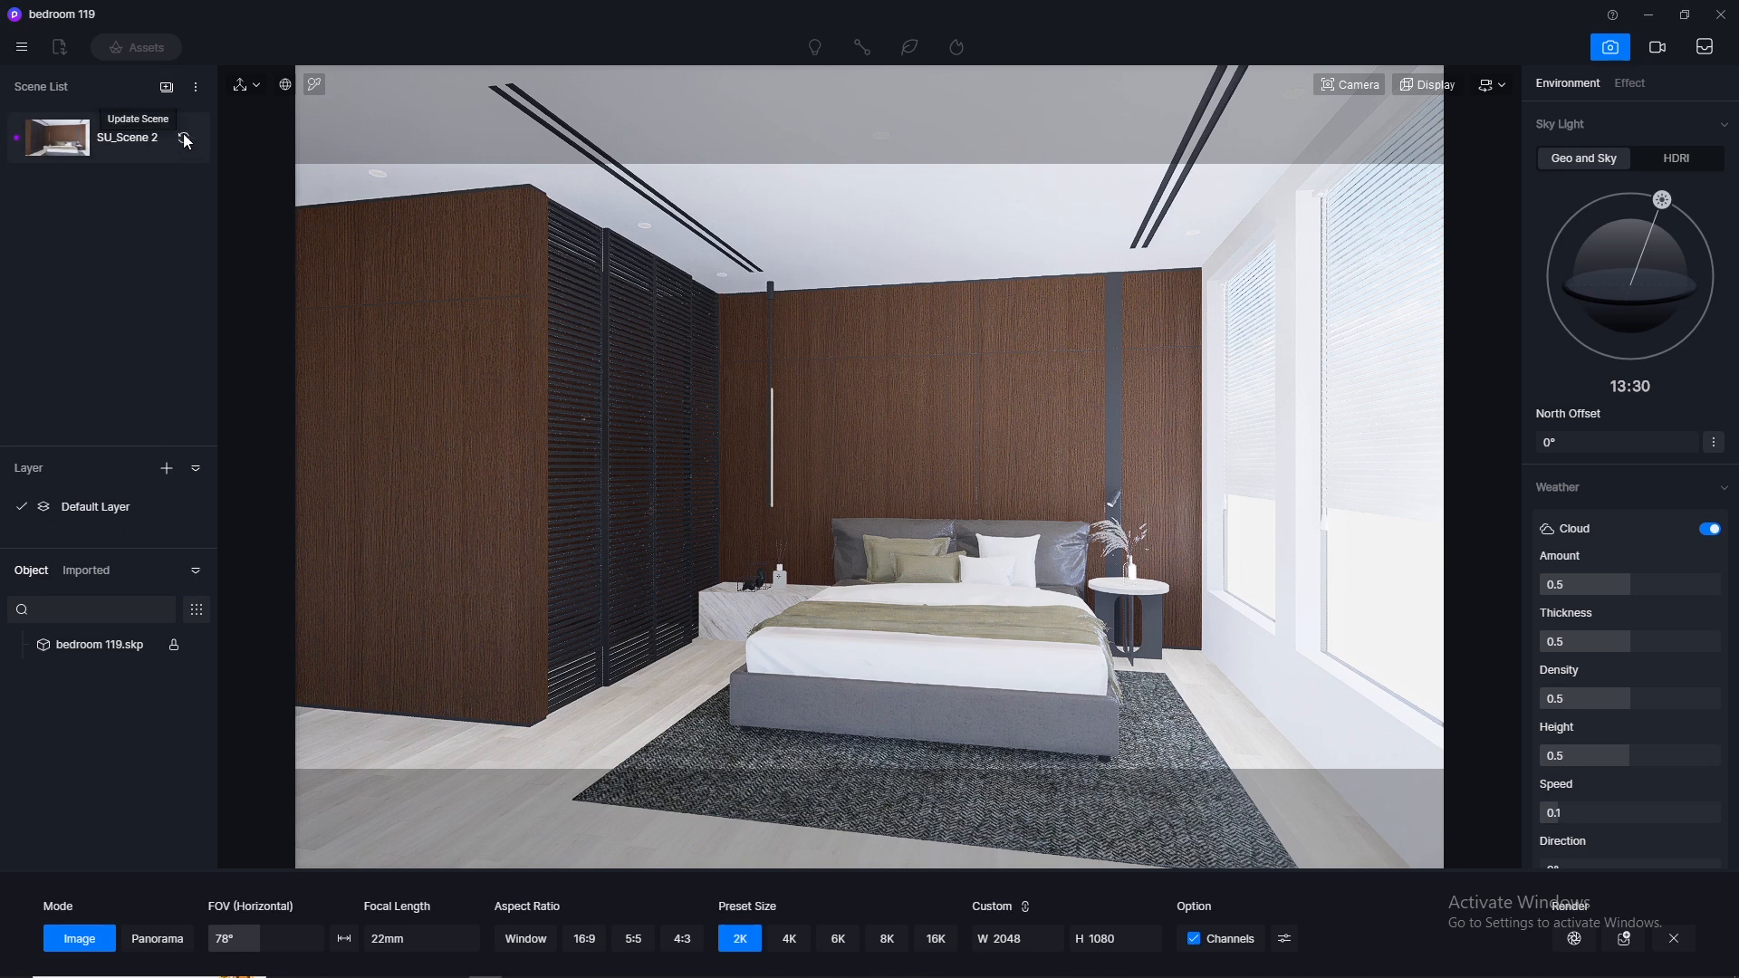
{"action": "left_click", "coordinate": [1598, 51]}
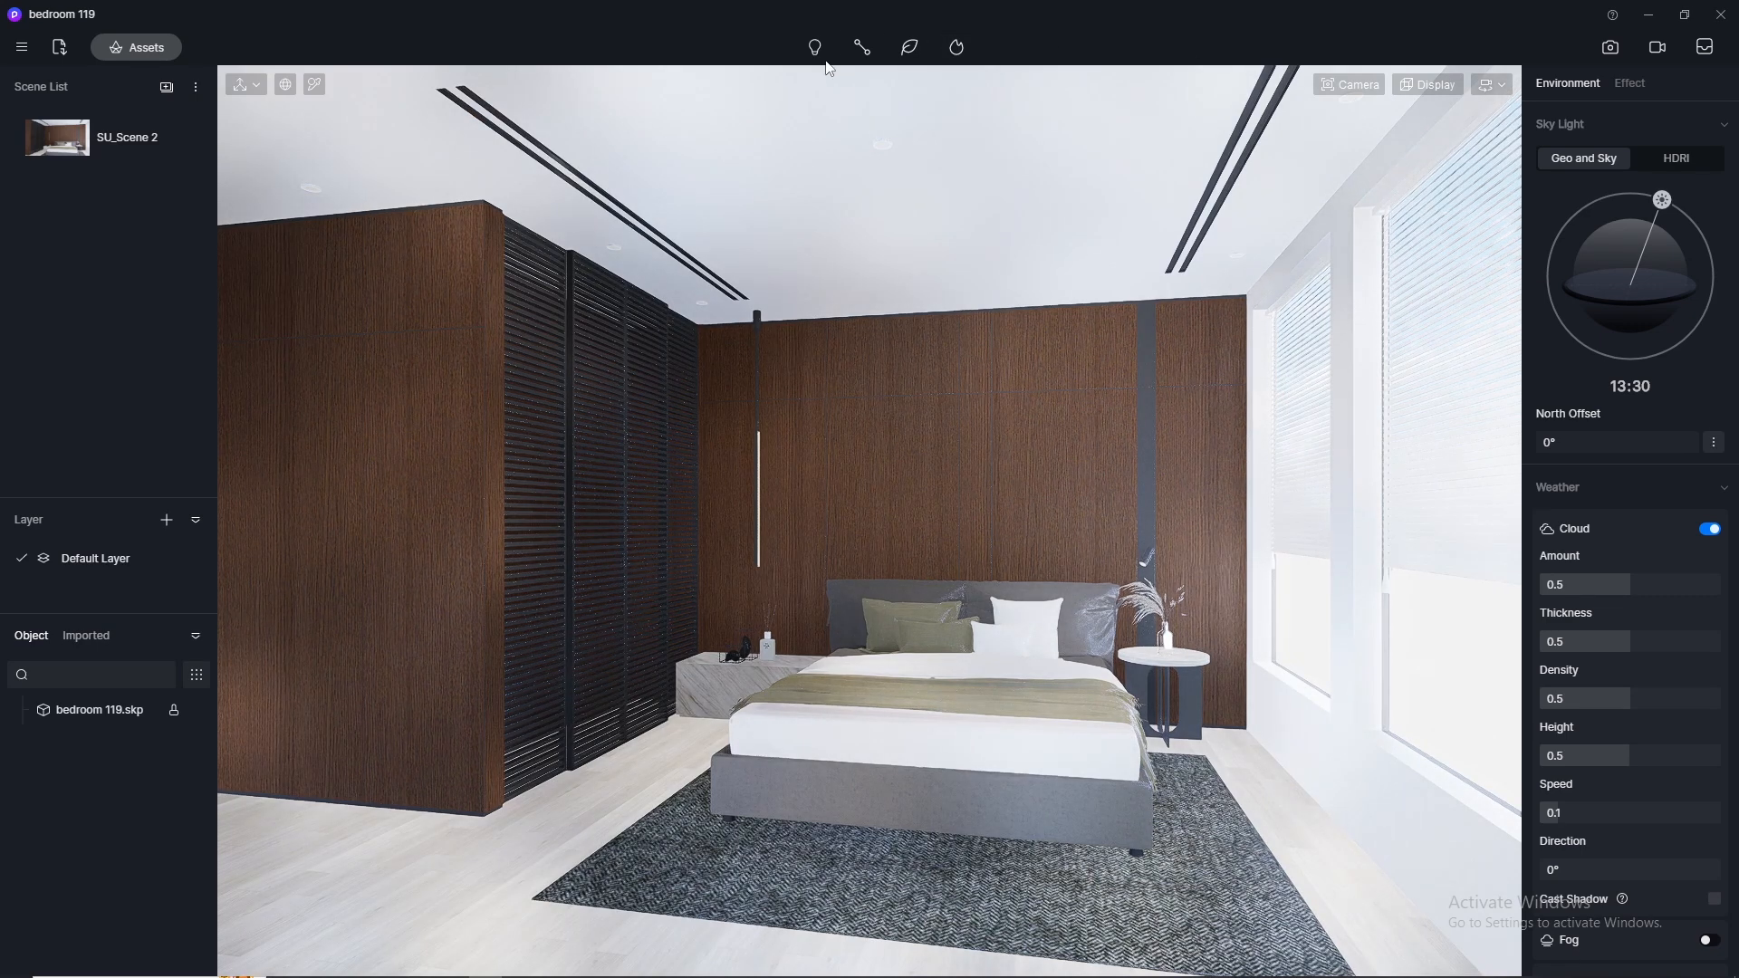
Step: Sample the parquet floor material and copy its base color map into the normal map slot
{"action": "left_click", "coordinate": [315, 84]}
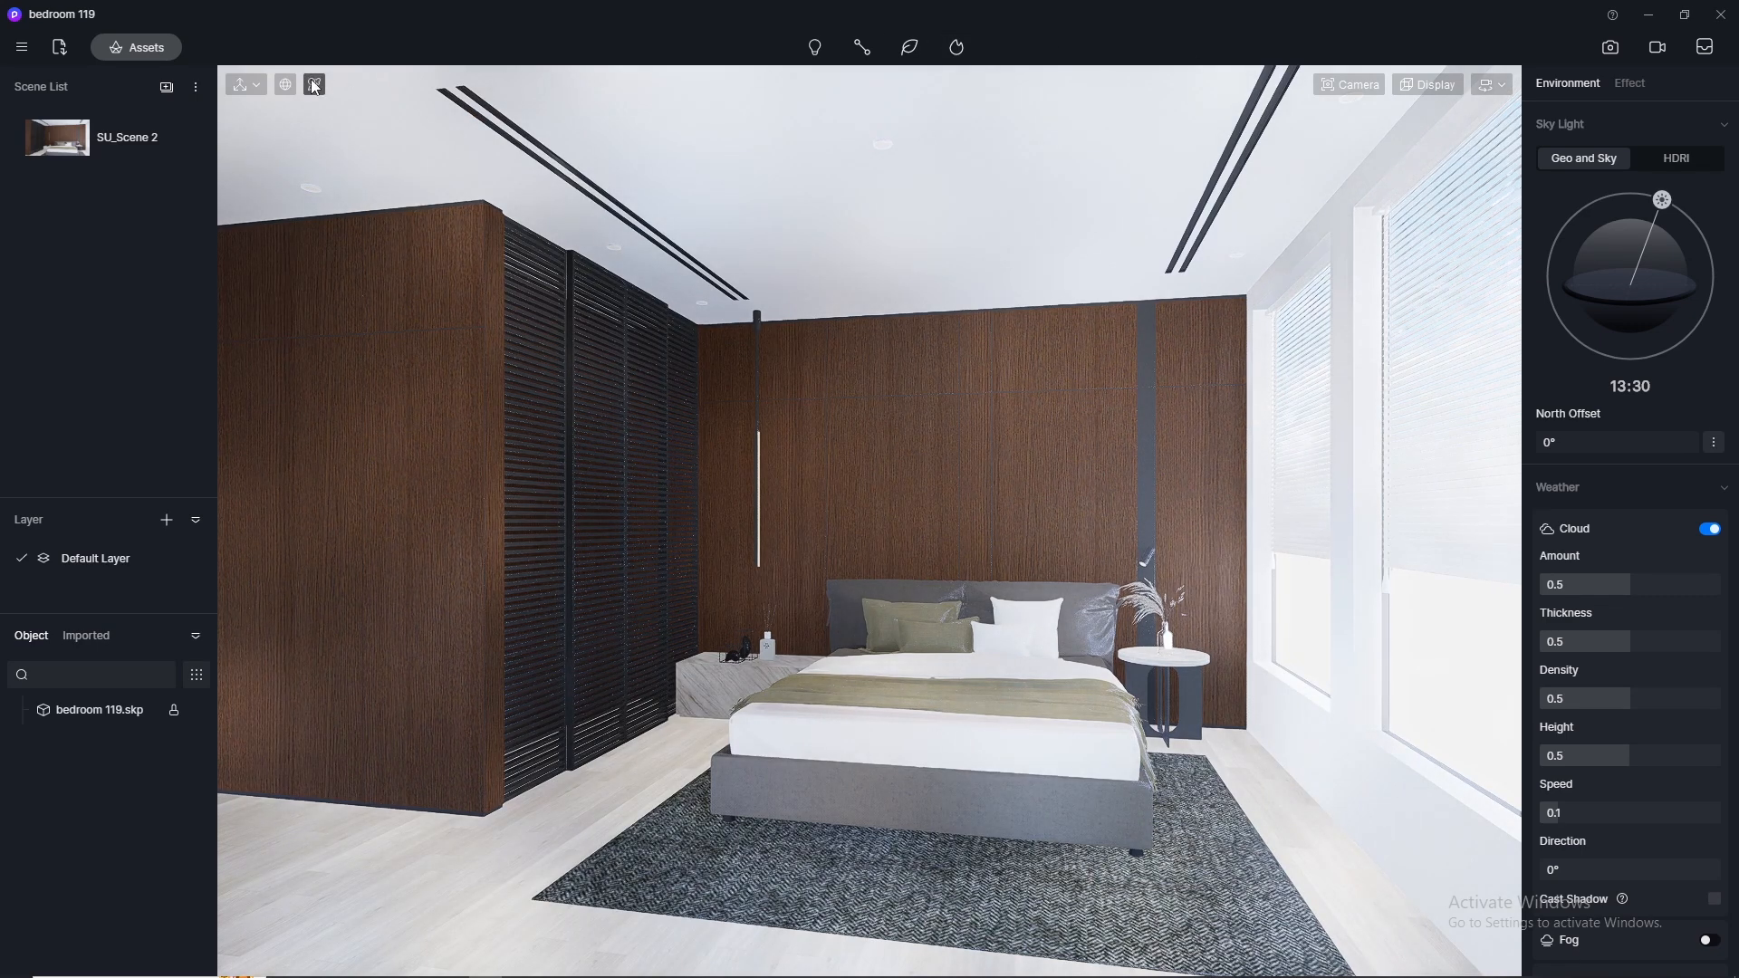
{"action": "left_click", "coordinate": [445, 886]}
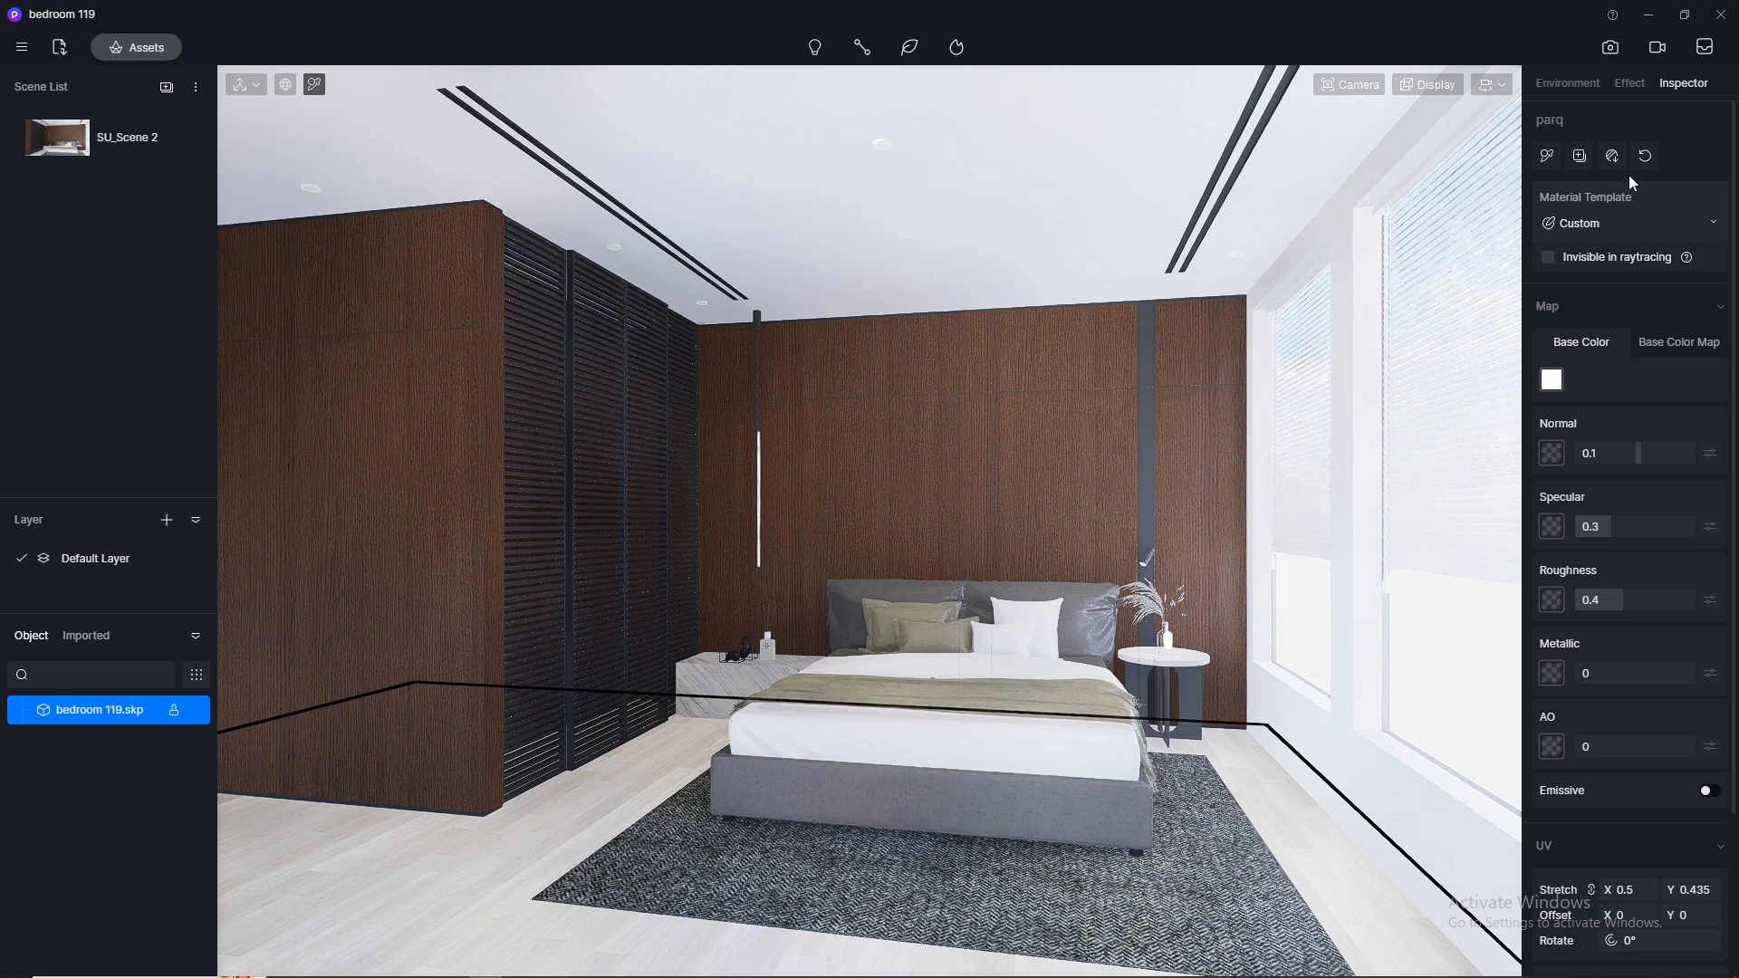
{"action": "left_click", "coordinate": [1678, 345]}
{"action": "right_click", "coordinate": [1549, 380]}
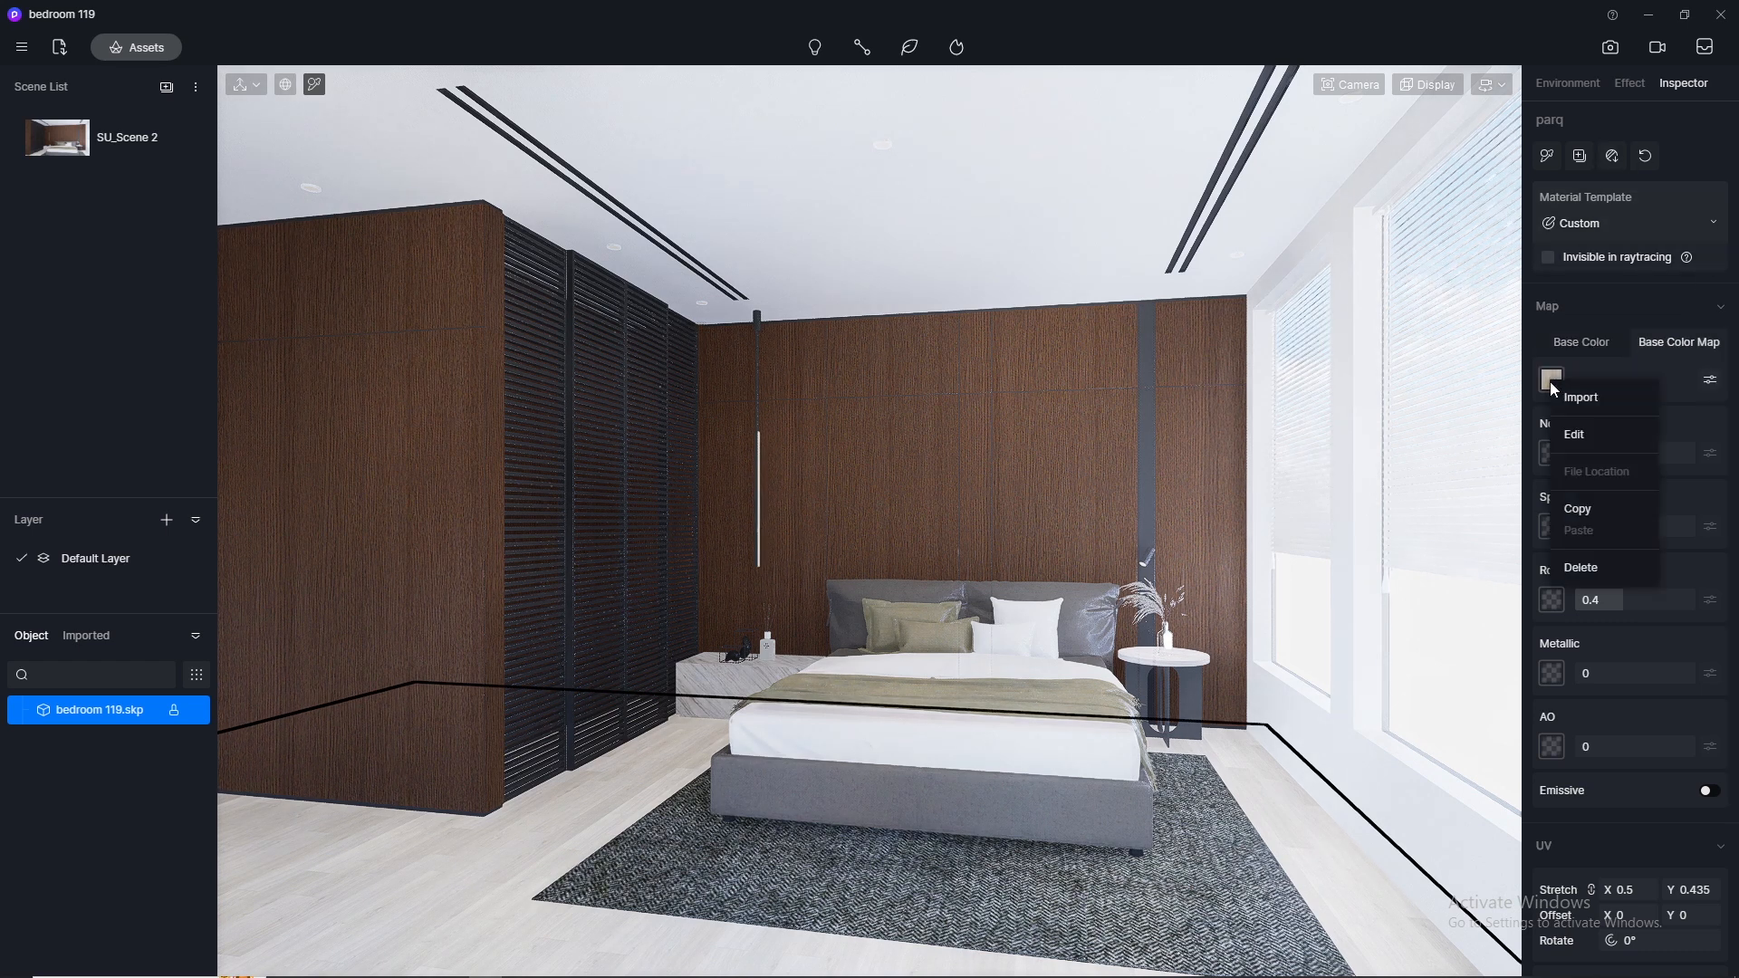
{"action": "left_click", "coordinate": [1596, 504]}
{"action": "right_click", "coordinate": [1560, 458]}
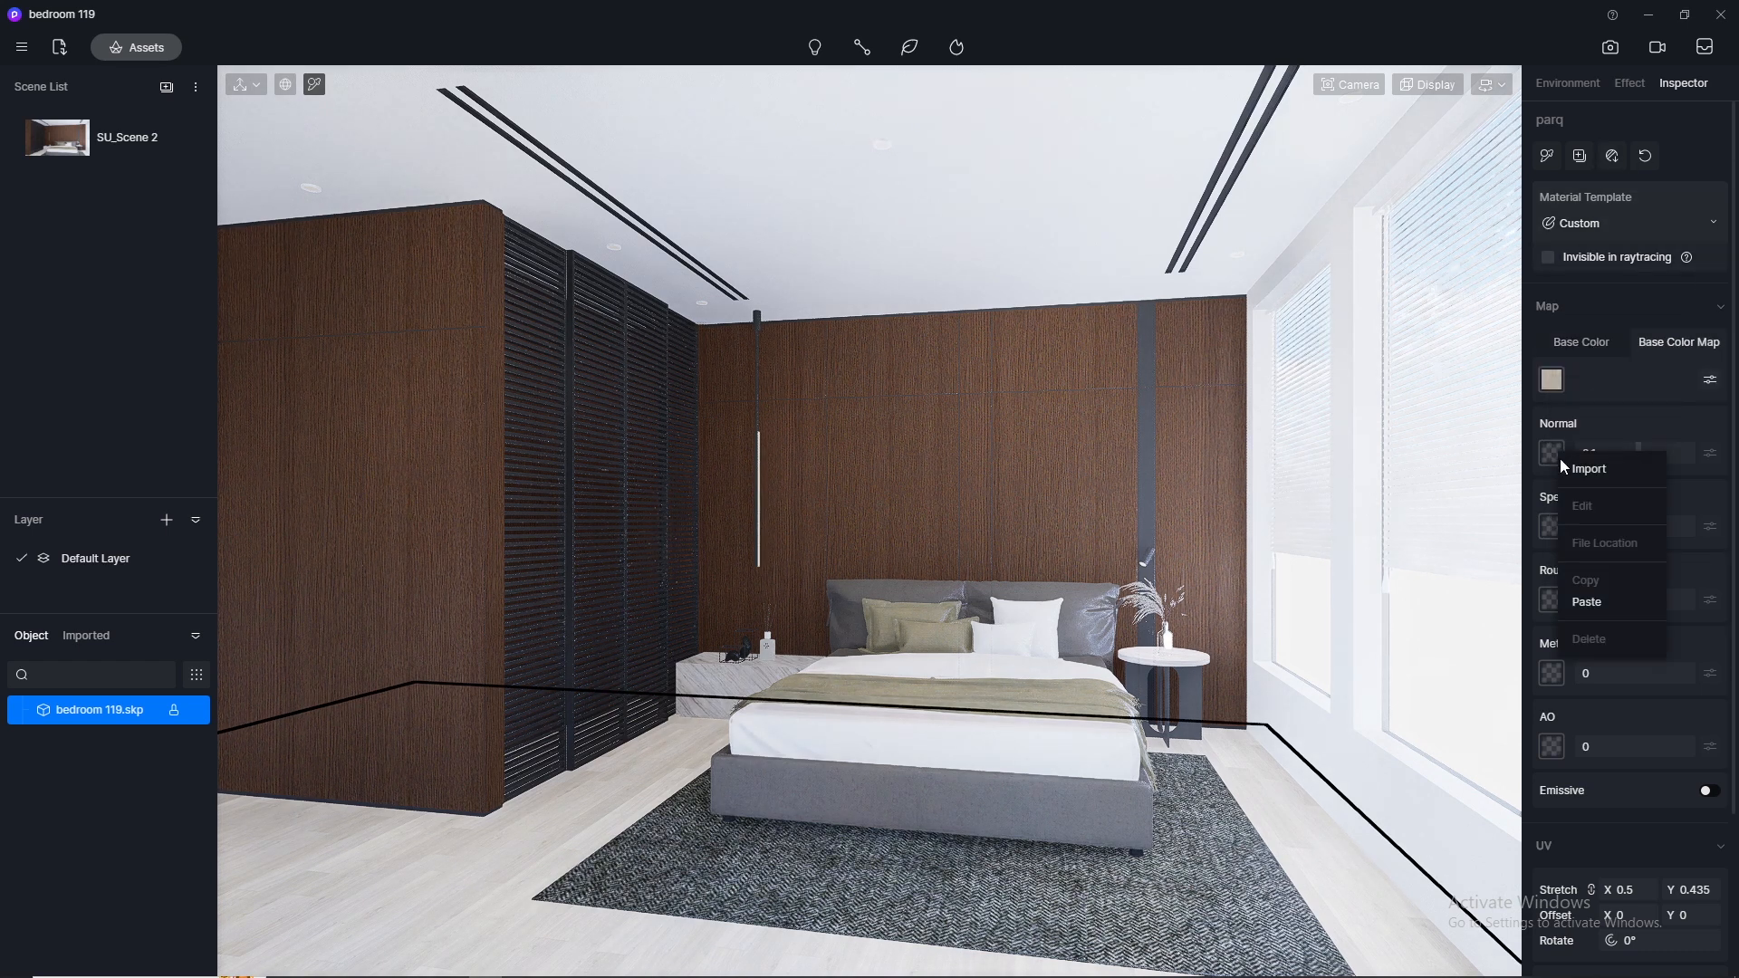
{"action": "left_click", "coordinate": [1591, 596]}
Step: Set the parquet material's specular to 0.5 and its roughness to 0.3
{"action": "left_click", "coordinate": [1612, 532]}
{"action": "type", "text": "0.5"}
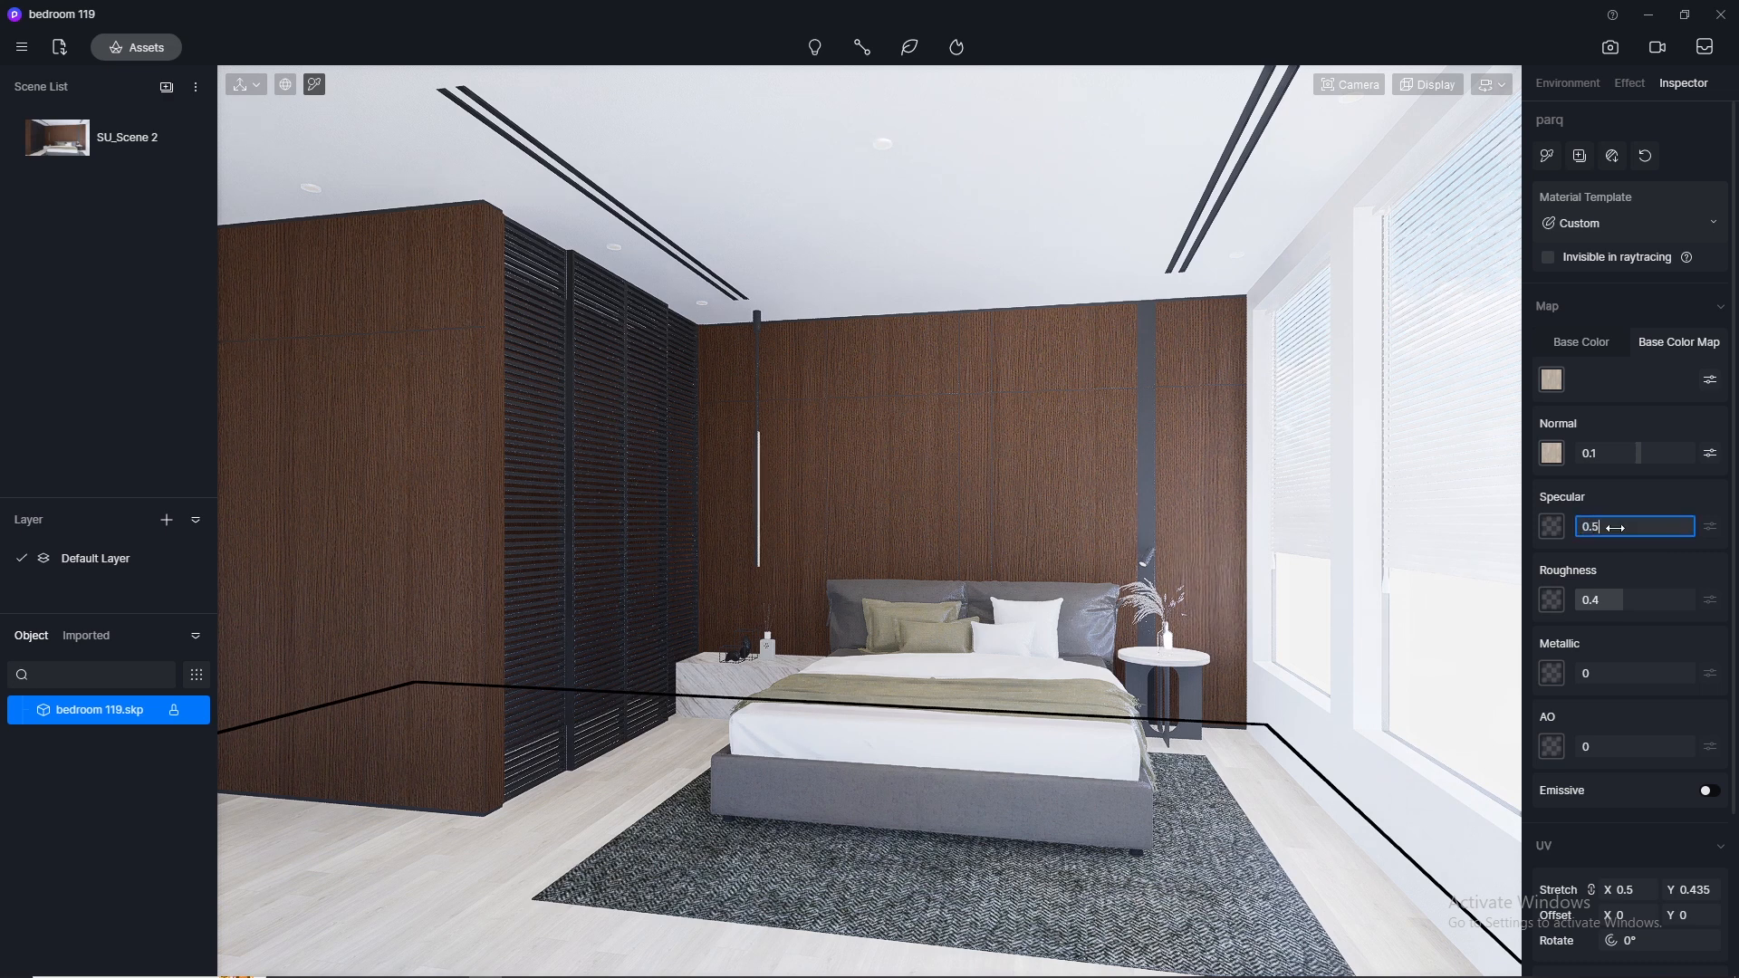
{"action": "key", "text": "Return"}
{"action": "left_click", "coordinate": [1624, 605]}
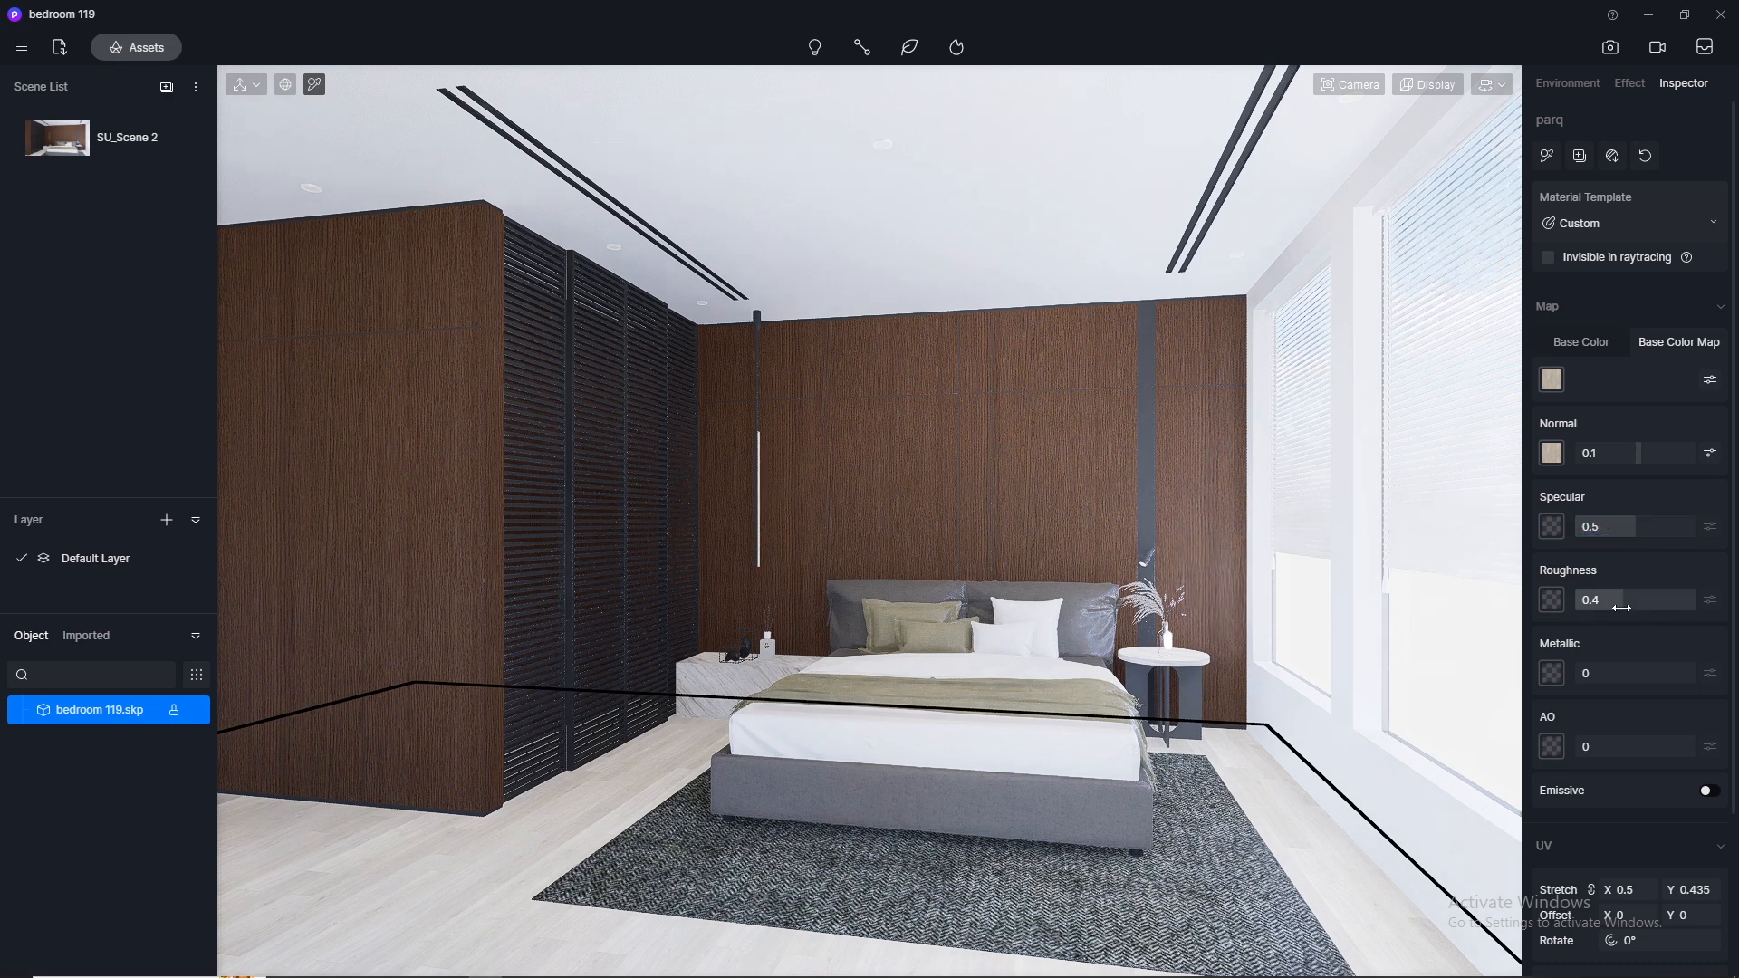
{"action": "key", "text": "Return"}
Step: Sample the veneer material on the wood wall panels and copy its base color map into the normal slot
{"action": "left_click", "coordinate": [1068, 459]}
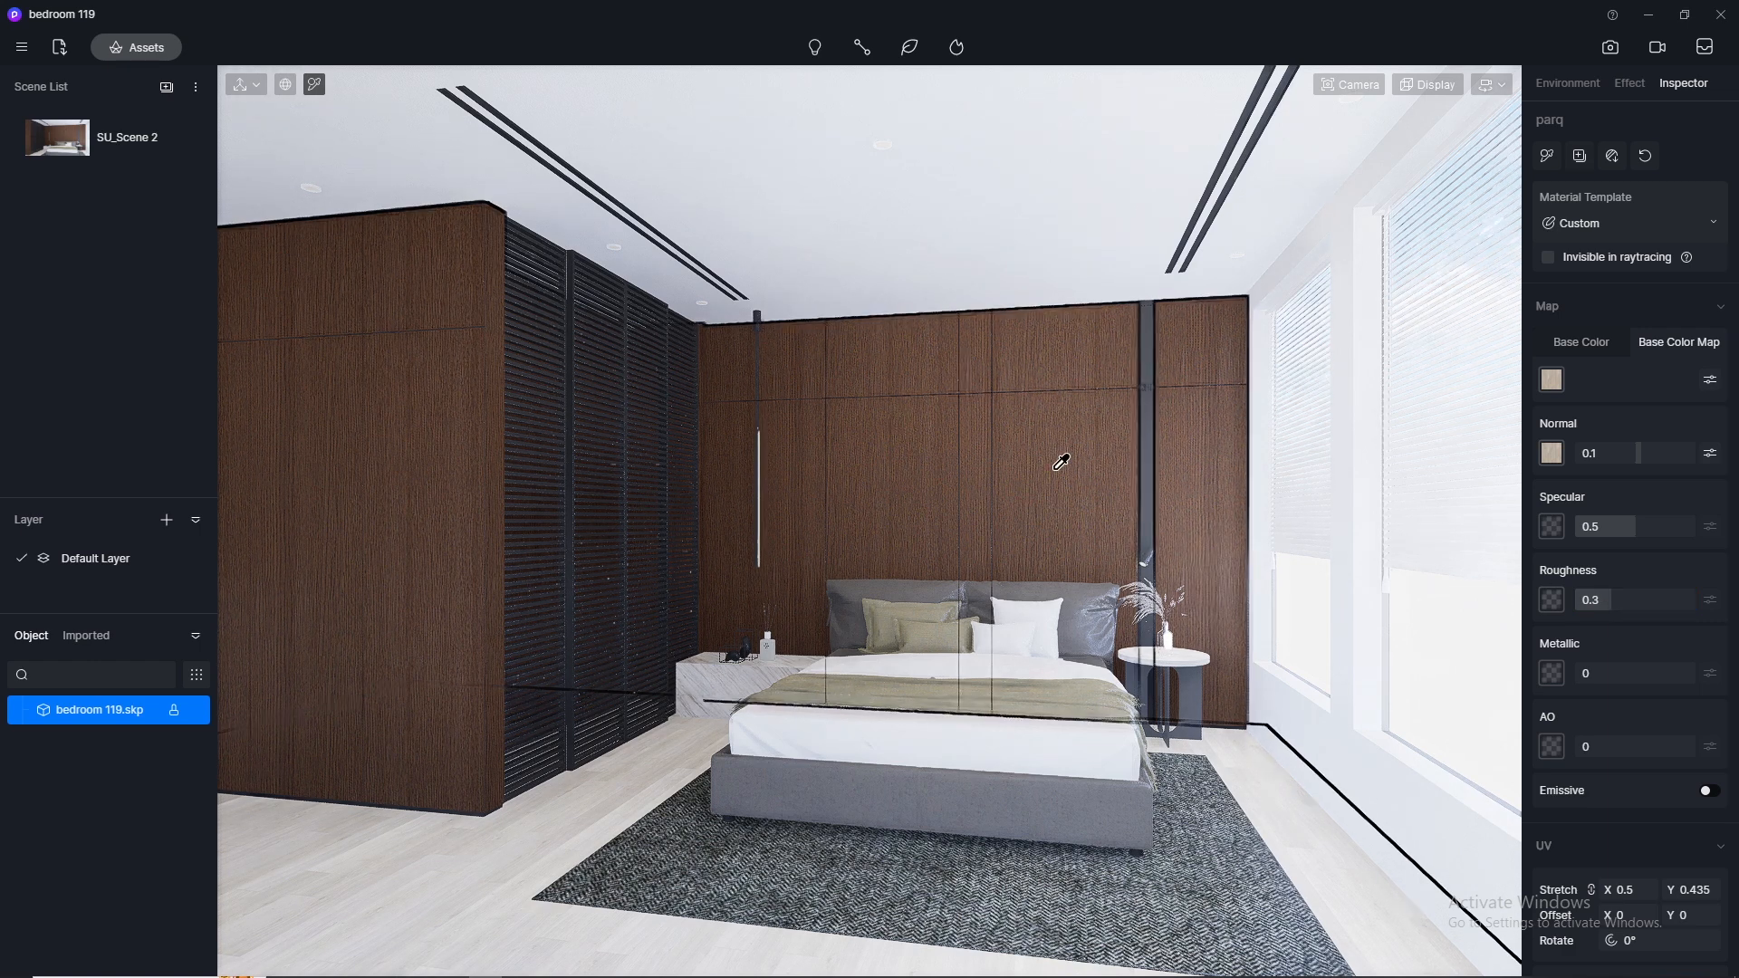
{"action": "left_click", "coordinate": [1551, 379]}
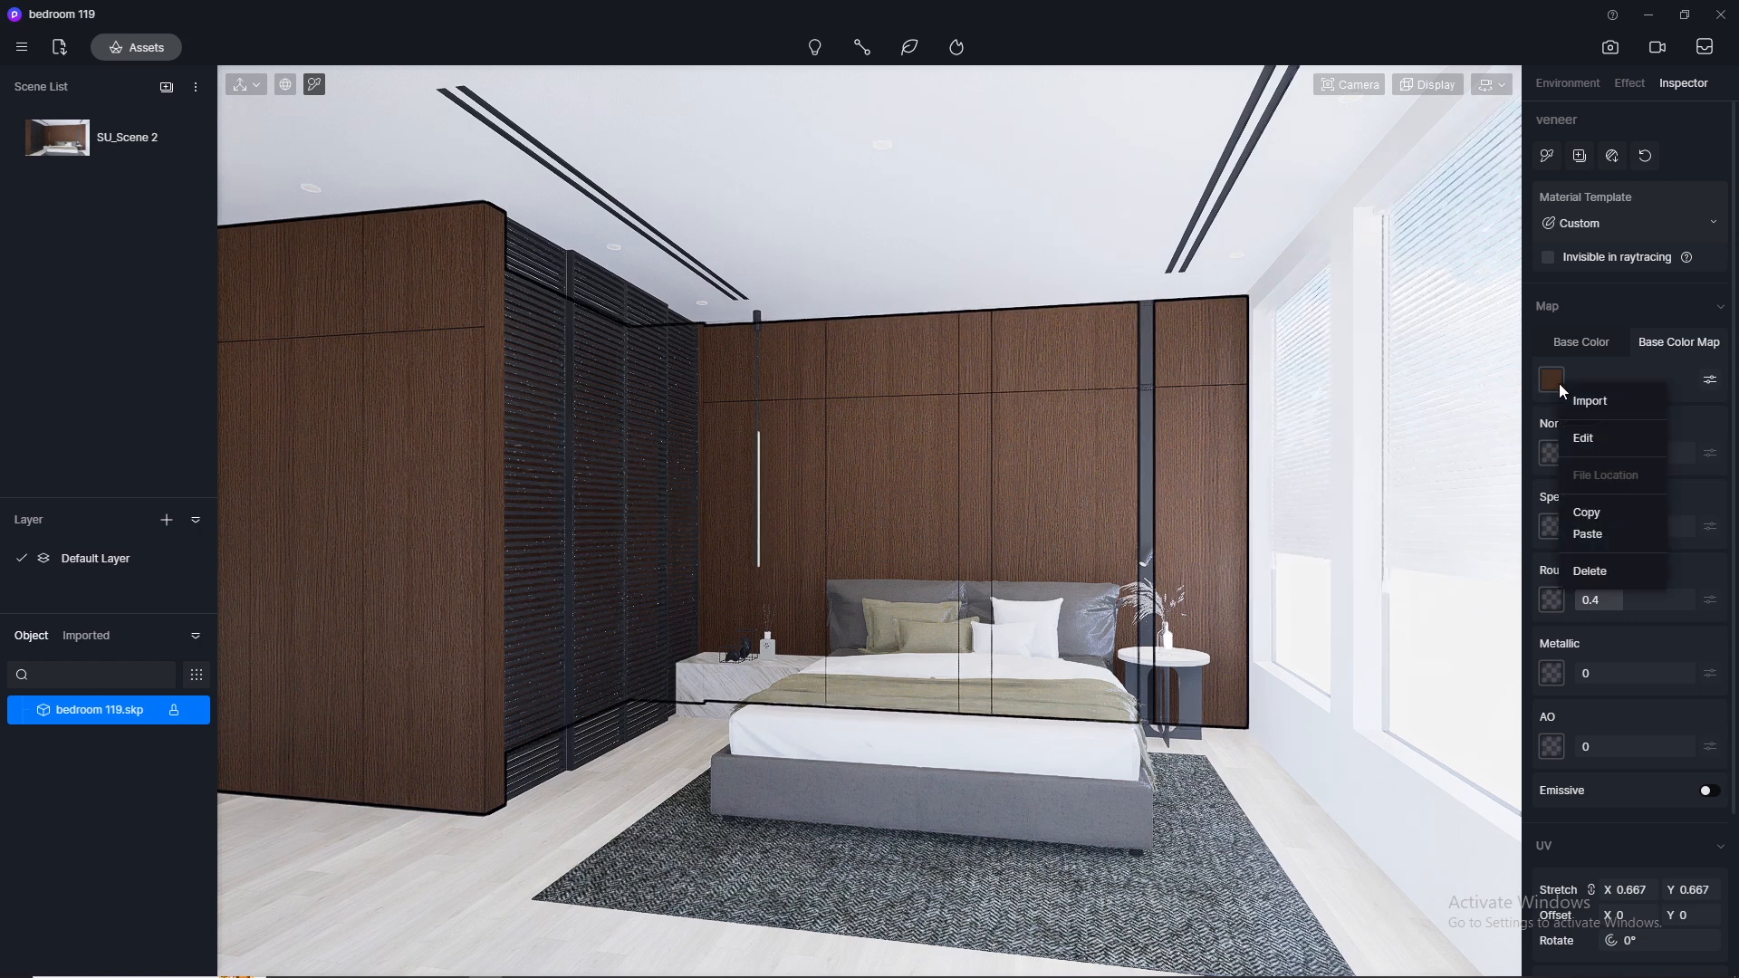
{"action": "left_click", "coordinate": [1599, 515]}
{"action": "left_click", "coordinate": [1551, 453]}
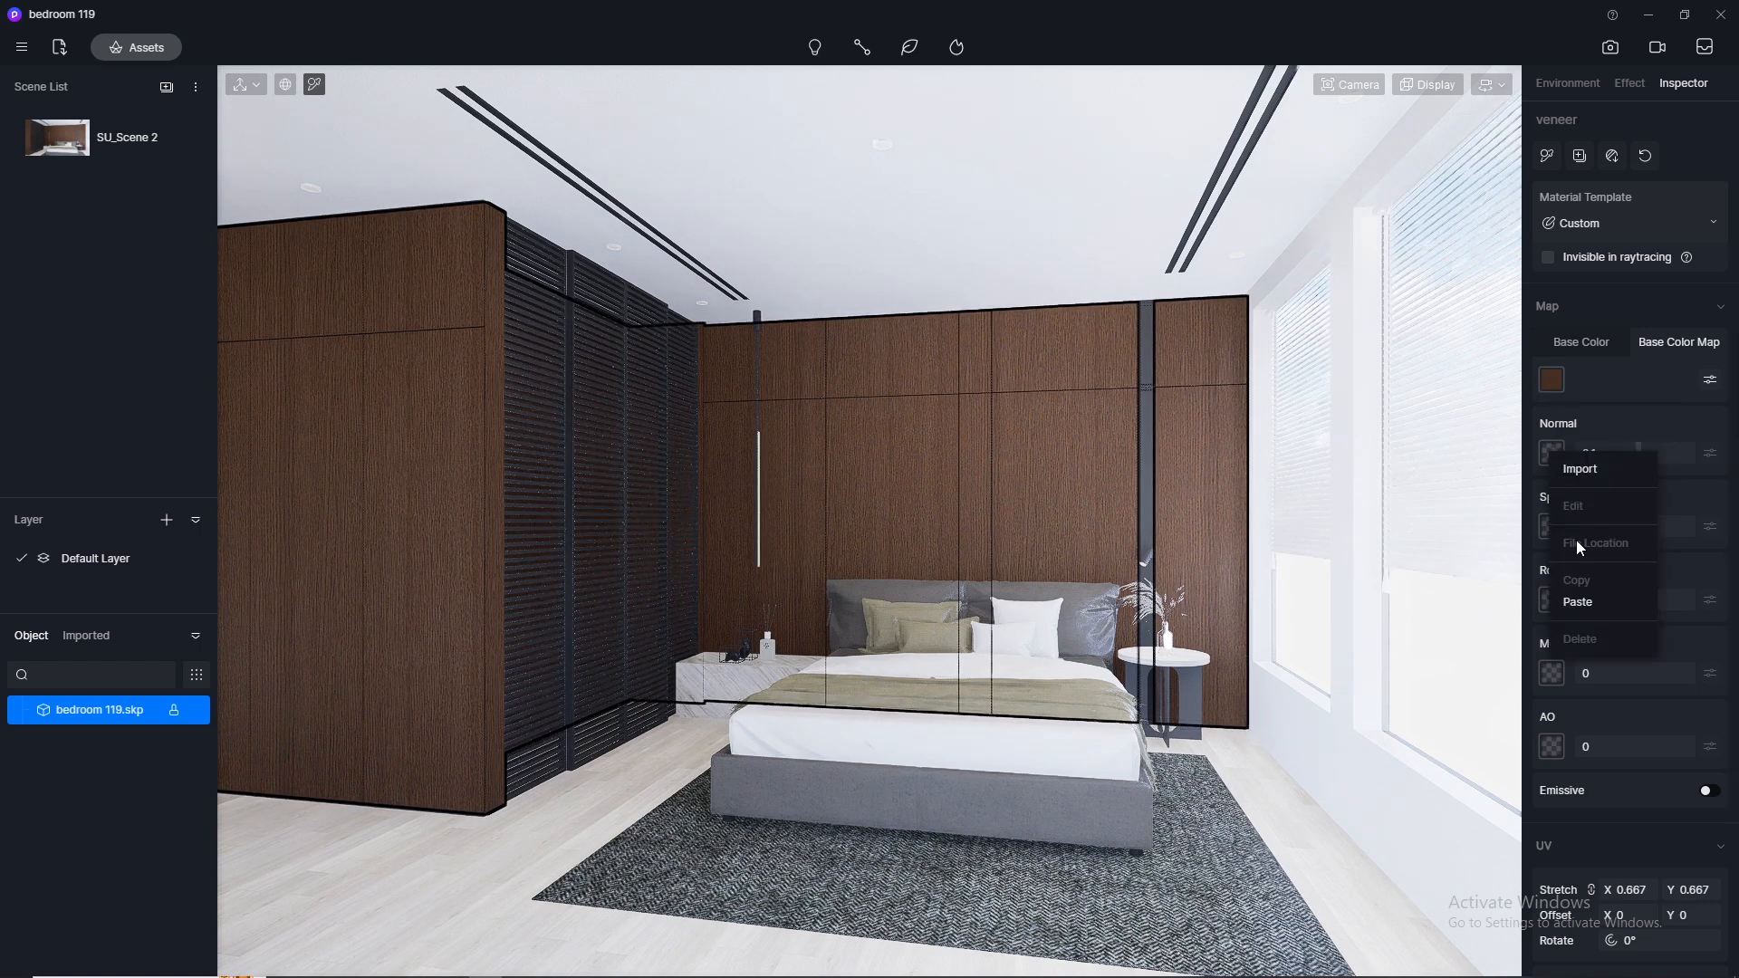
{"action": "left_click", "coordinate": [1589, 607]}
Step: Set the veneer material's specular to 0.5 and its roughness to 0.3
{"action": "left_click", "coordinate": [1613, 529]}
{"action": "type", "text": "0.5"}
{"action": "key", "text": "Return"}
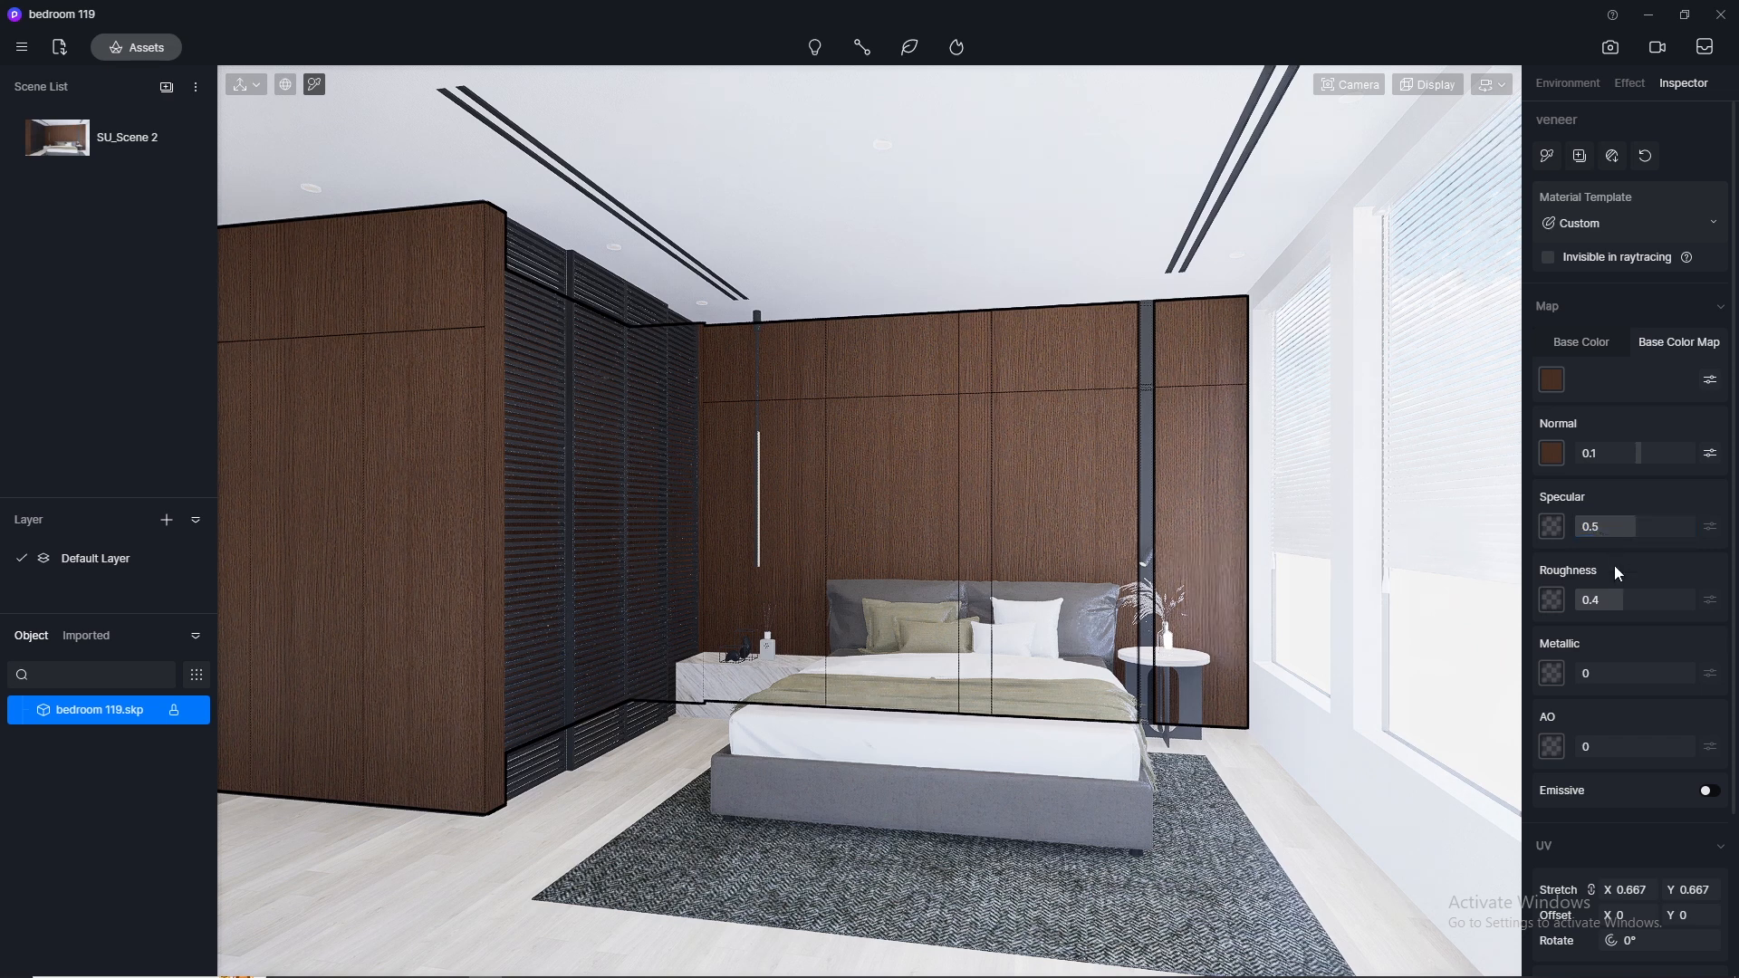
{"action": "left_click", "coordinate": [1614, 593]}
{"action": "type", "text": "0"}
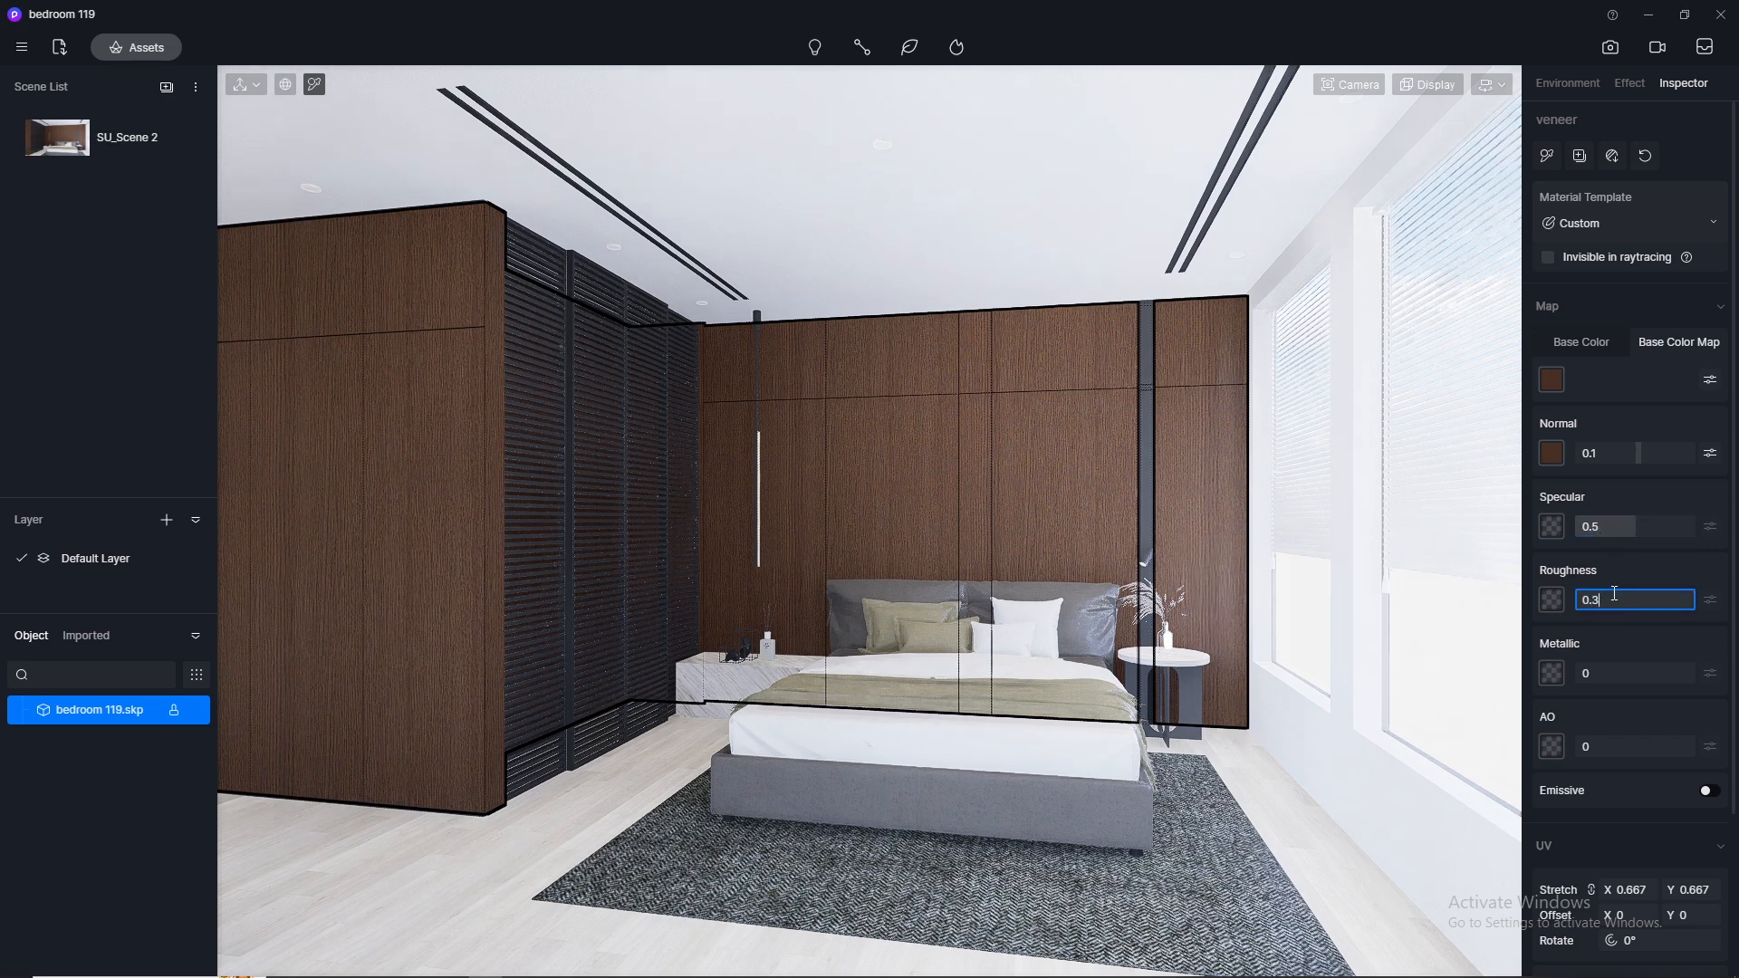
{"action": "type", "text": ".3"}
{"action": "key", "text": "Return"}
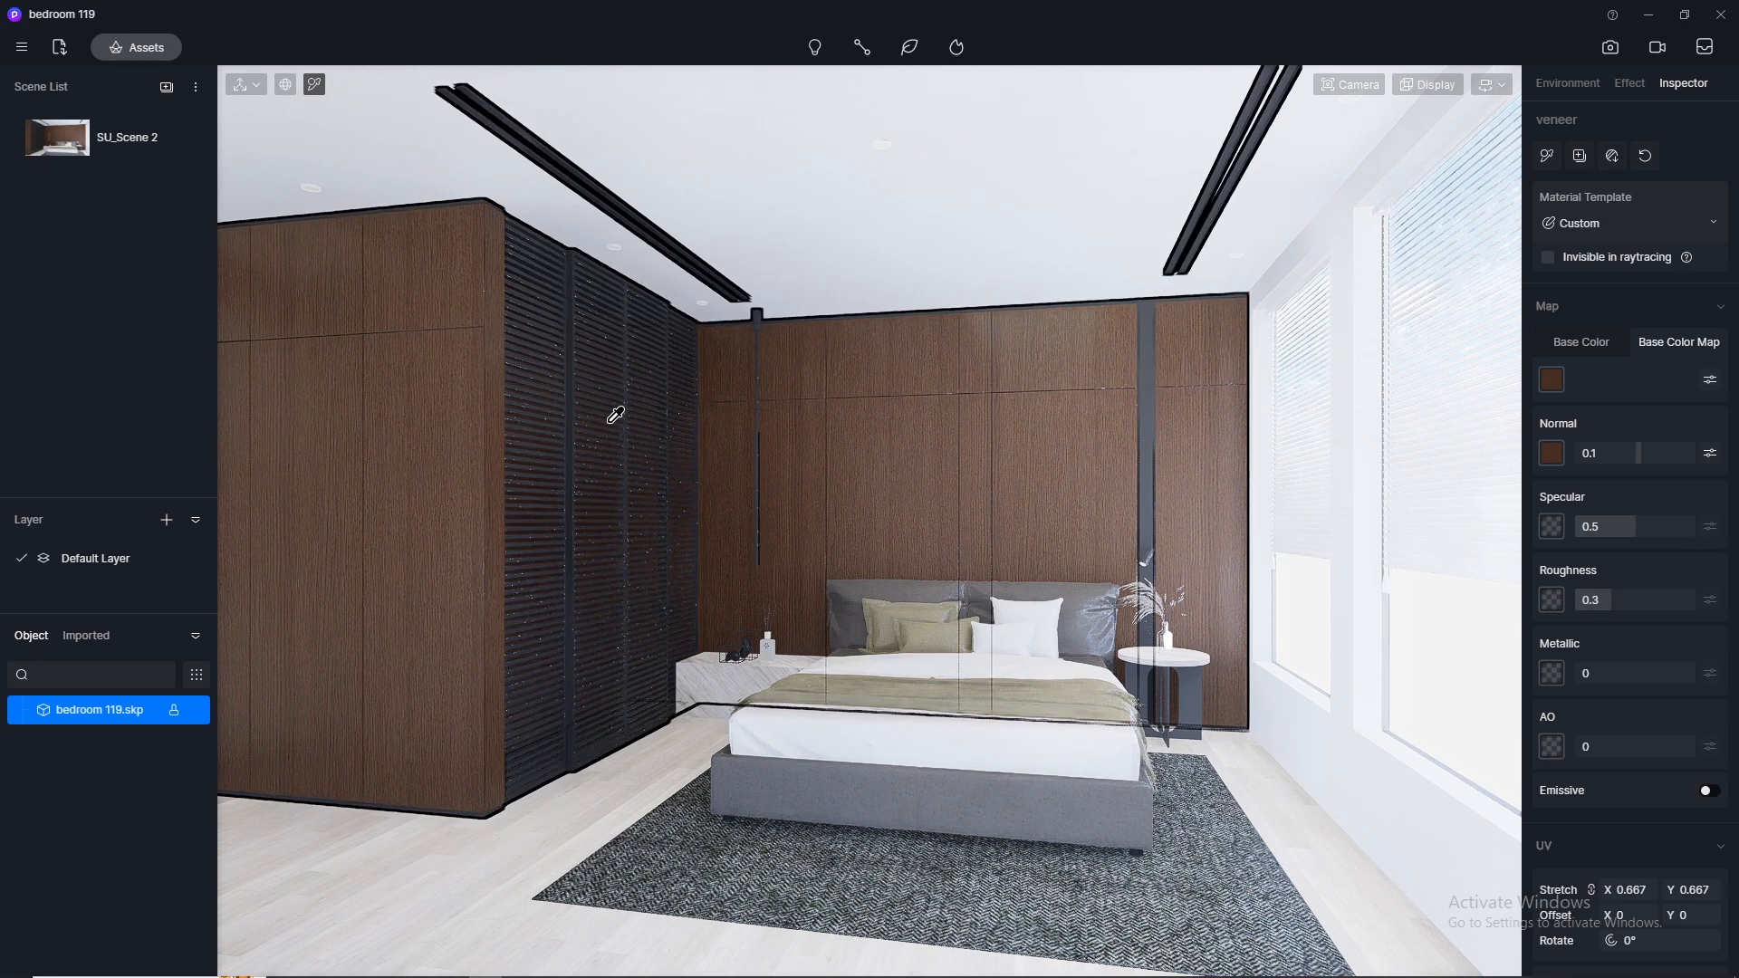
Step: Sample the dark anth trim material on the wall and set its specular to 0.5 and roughness to 0.3
{"action": "left_click", "coordinate": [761, 310]}
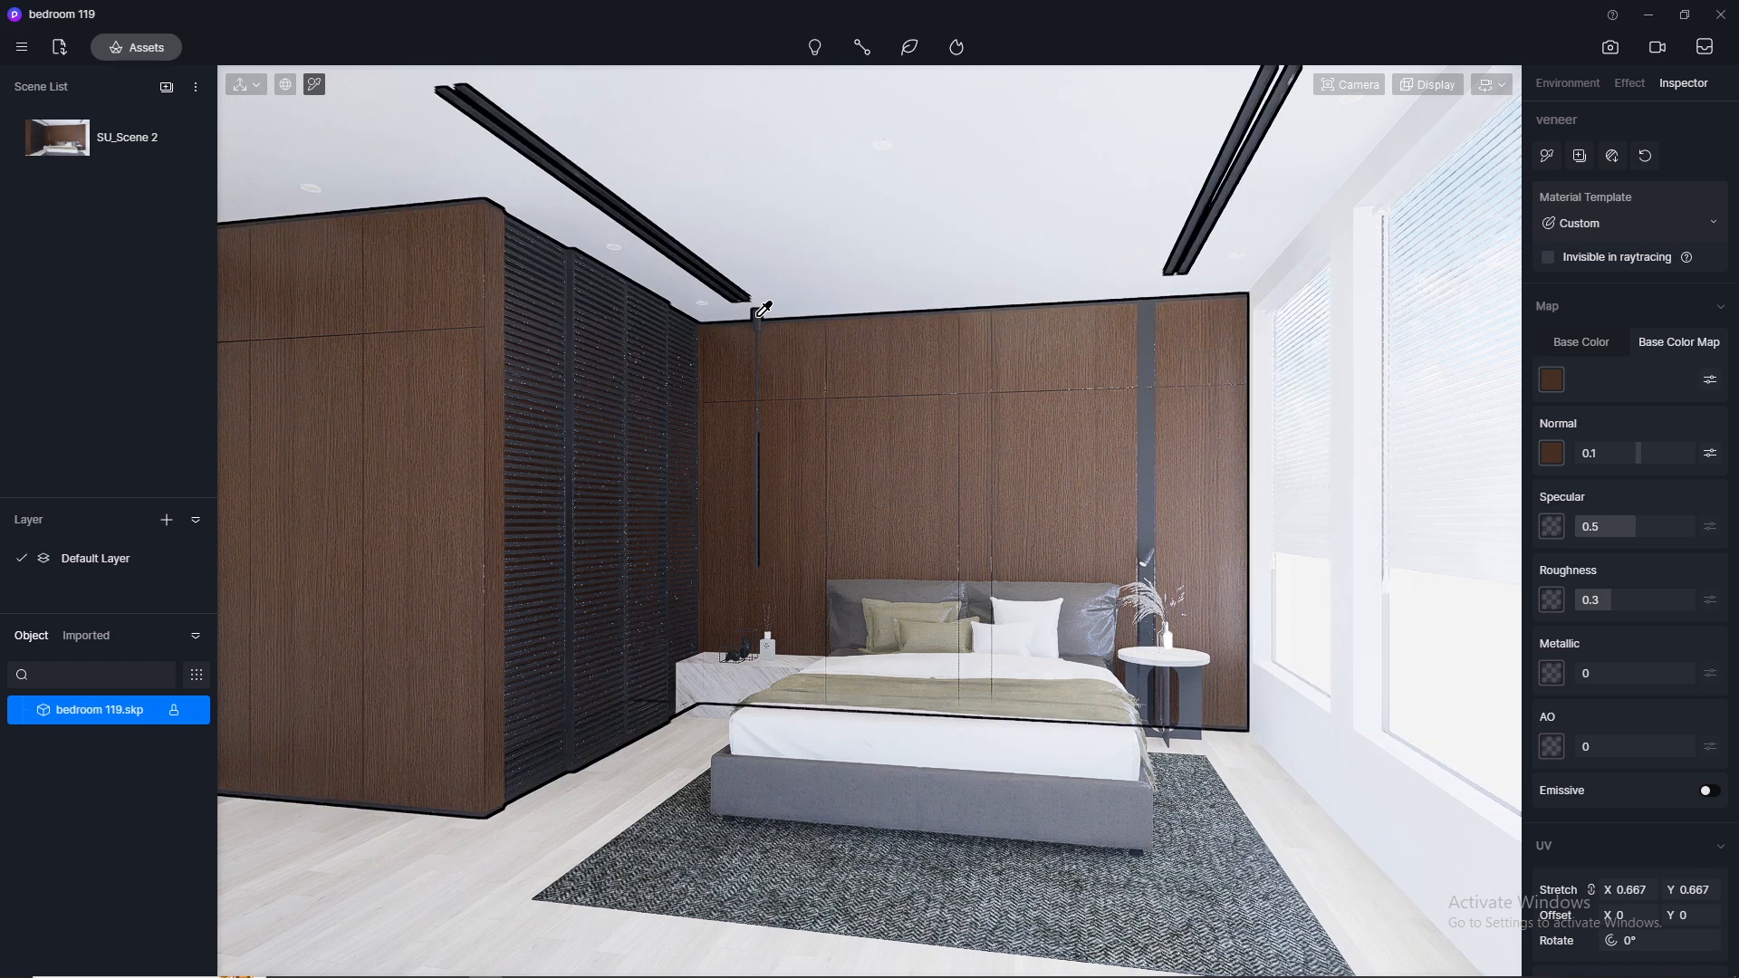
{"action": "left_click", "coordinate": [1613, 533]}
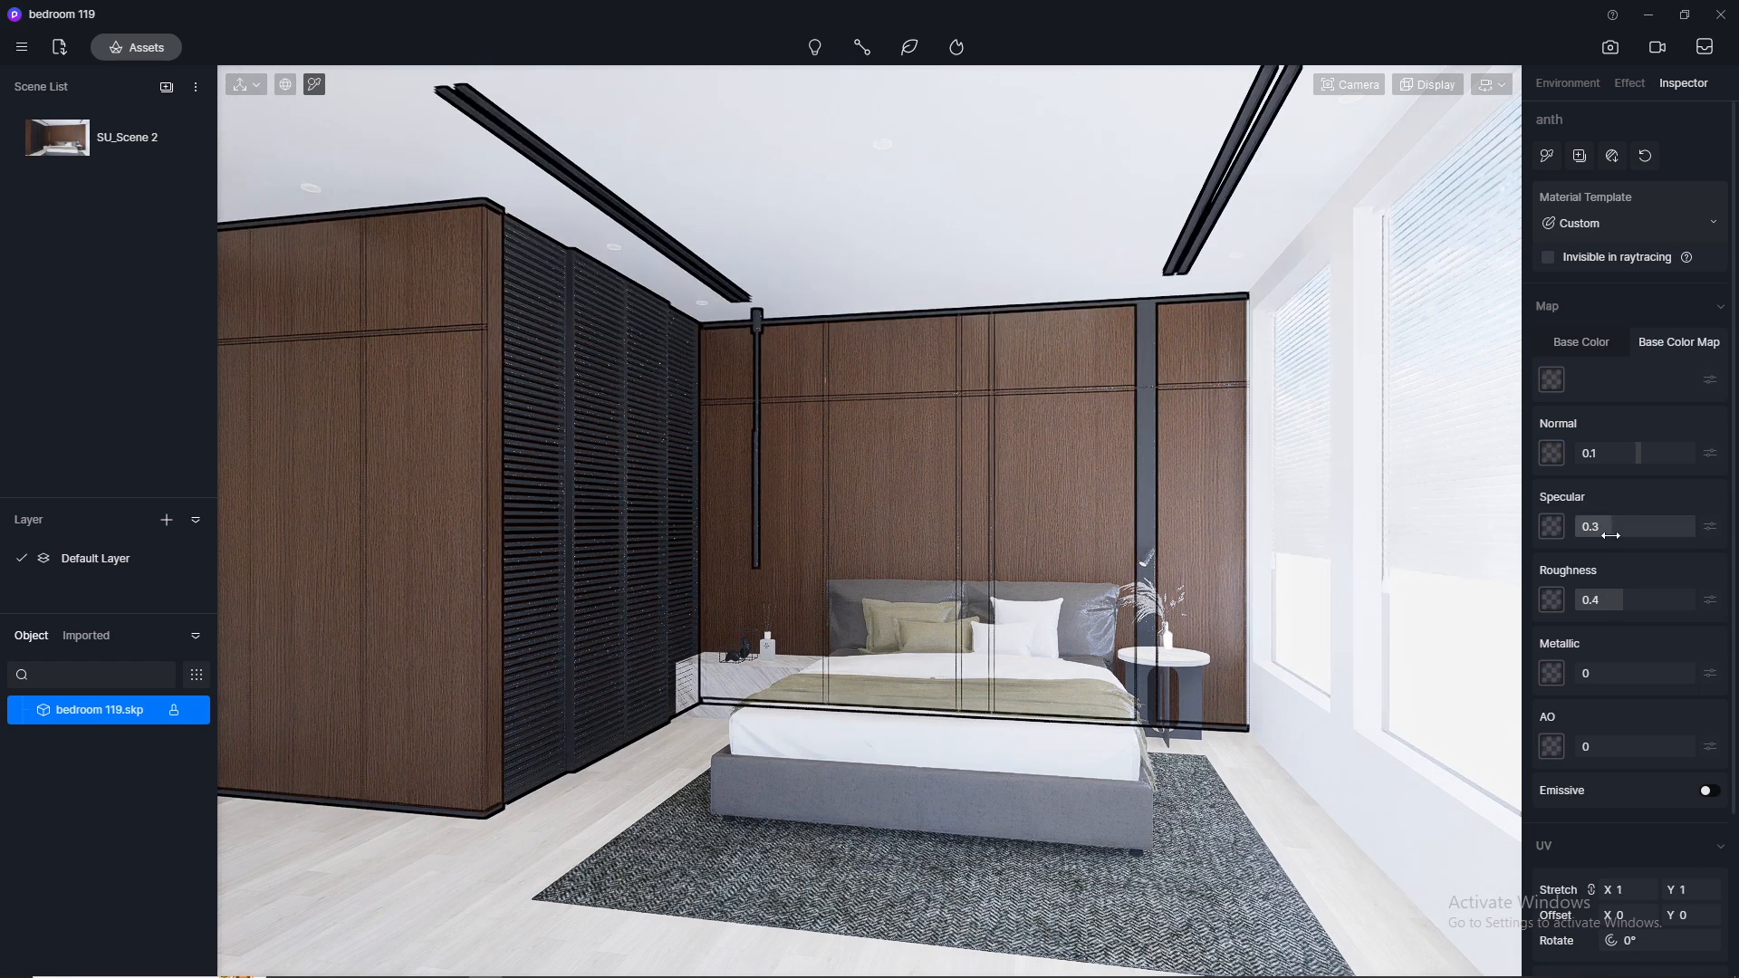
{"action": "type", "text": "0.5"}
{"action": "left_click", "coordinate": [1637, 603]}
{"action": "key", "text": "Return"}
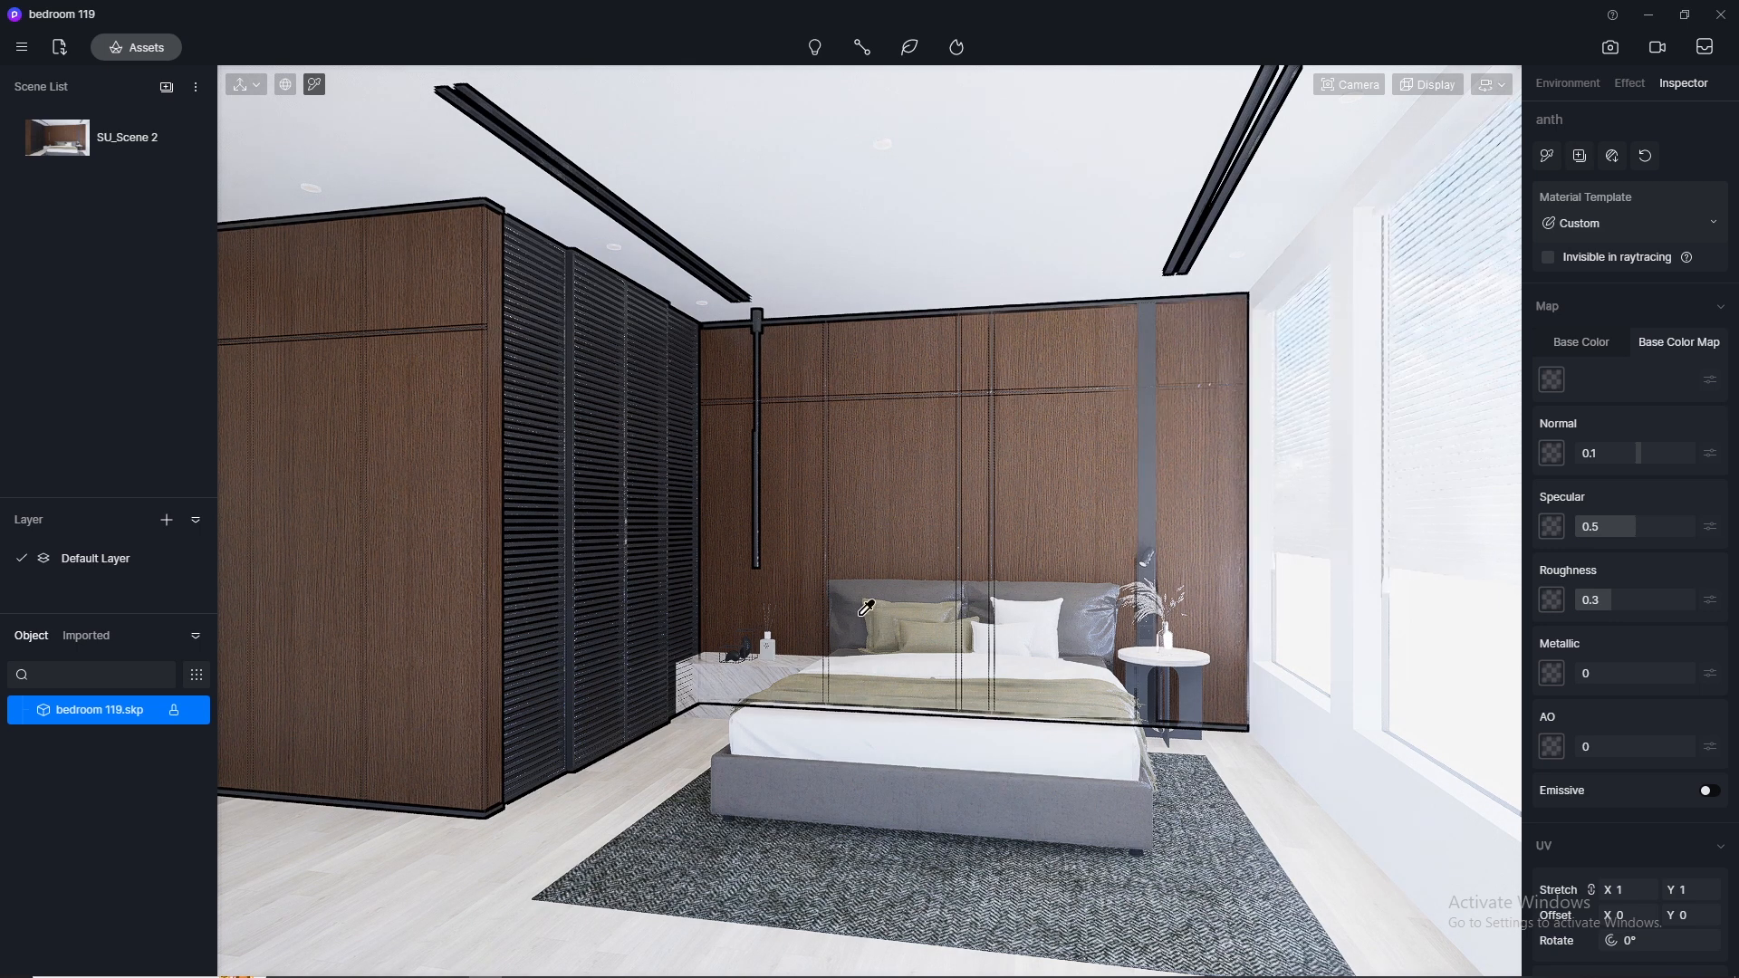
Step: Sample the marble material on the bedside unit and set its normal to 0, specular to 0.5 and roughness to 0.2
{"action": "left_click", "coordinate": [746, 681]}
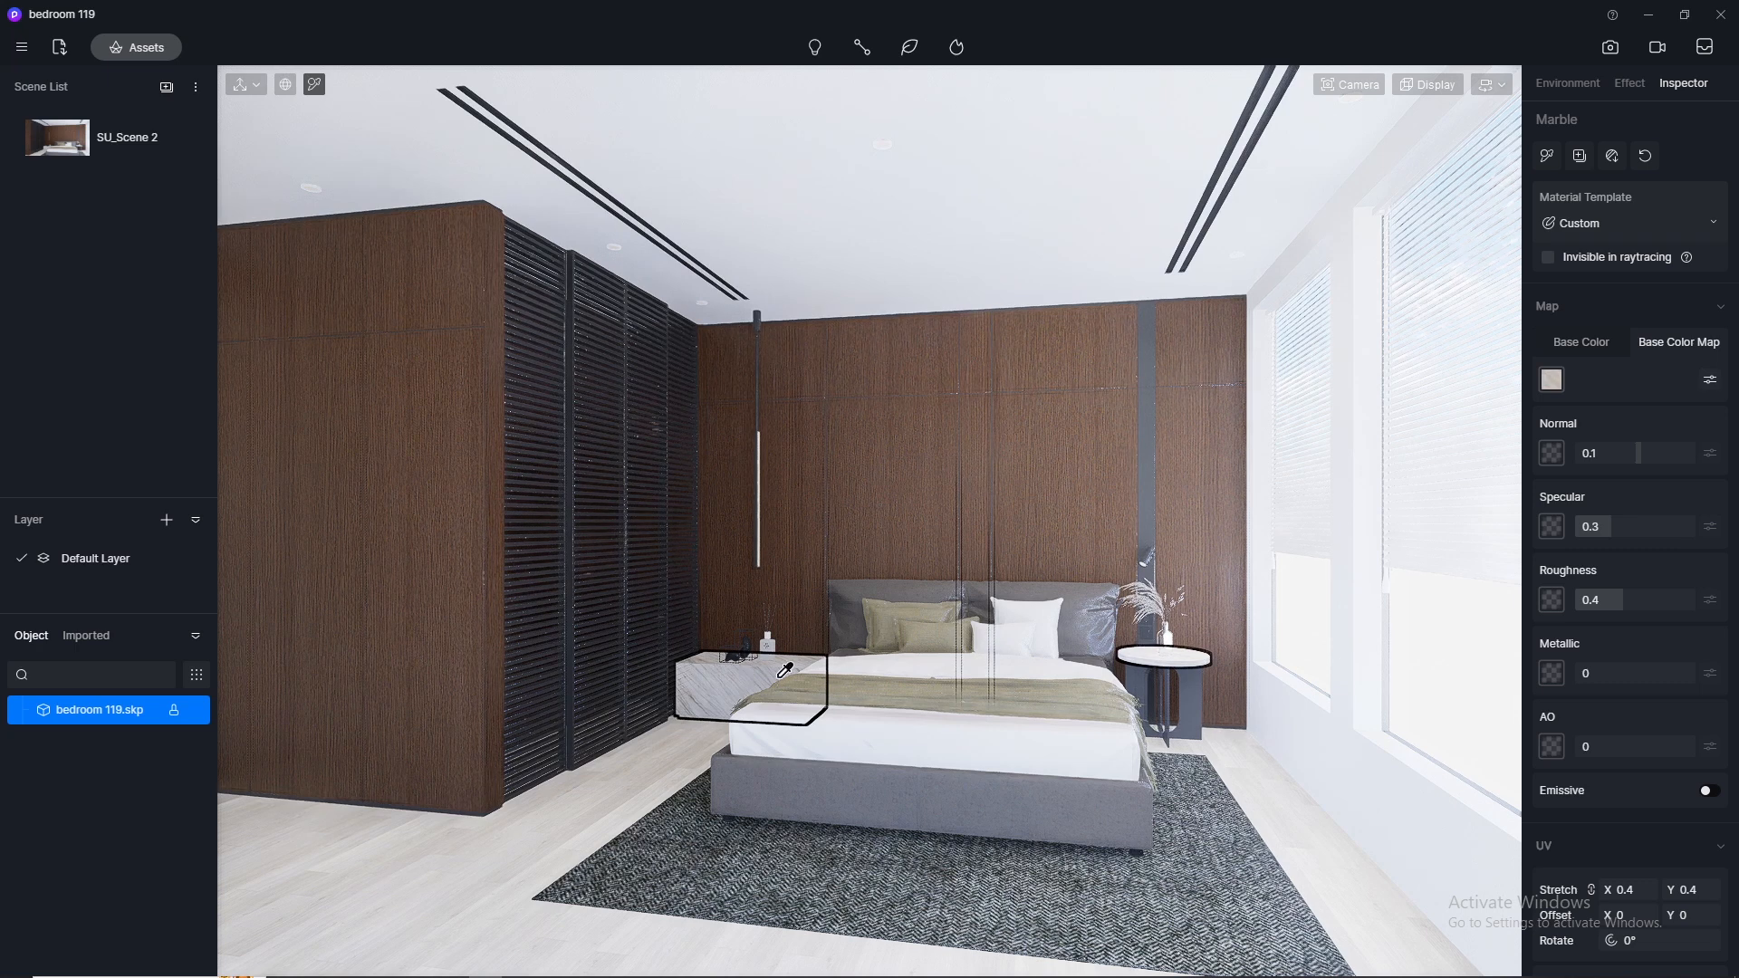
{"action": "double_click", "coordinate": [1605, 451]}
{"action": "type", "text": "0"}
{"action": "key", "text": "Return"}
{"action": "double_click", "coordinate": [1635, 530]}
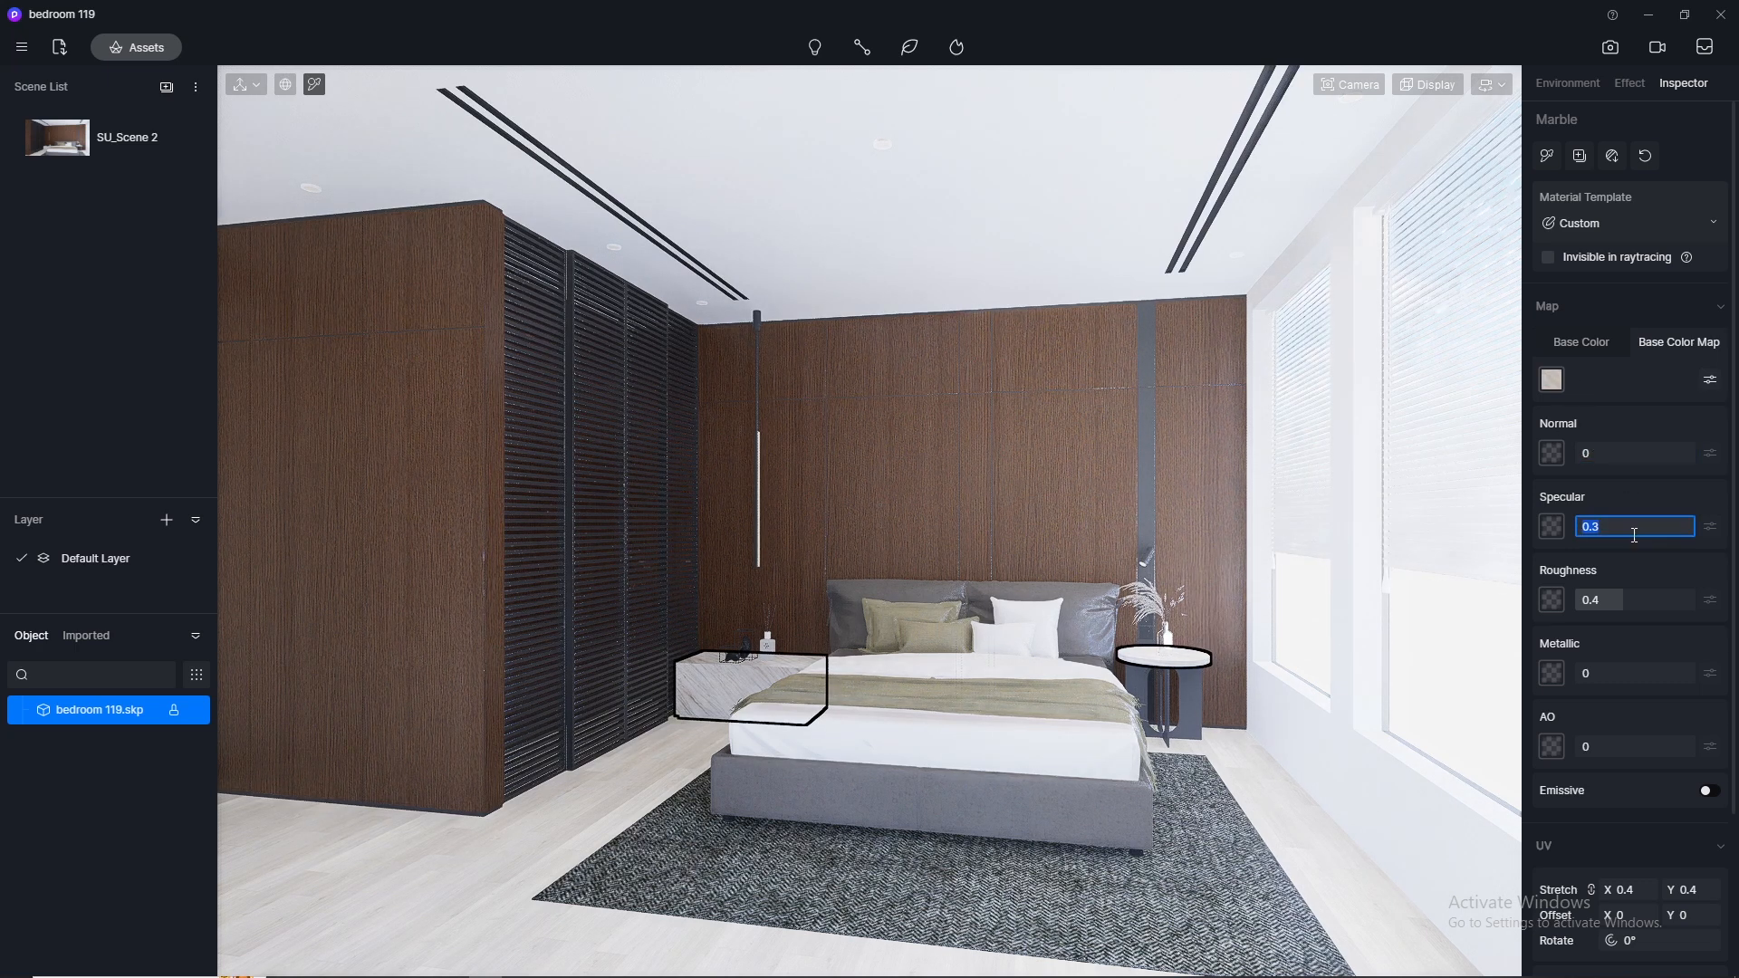
{"action": "type", "text": "0.5"}
{"action": "key", "text": "Return"}
{"action": "double_click", "coordinate": [1631, 598]}
{"action": "key", "text": "Return"}
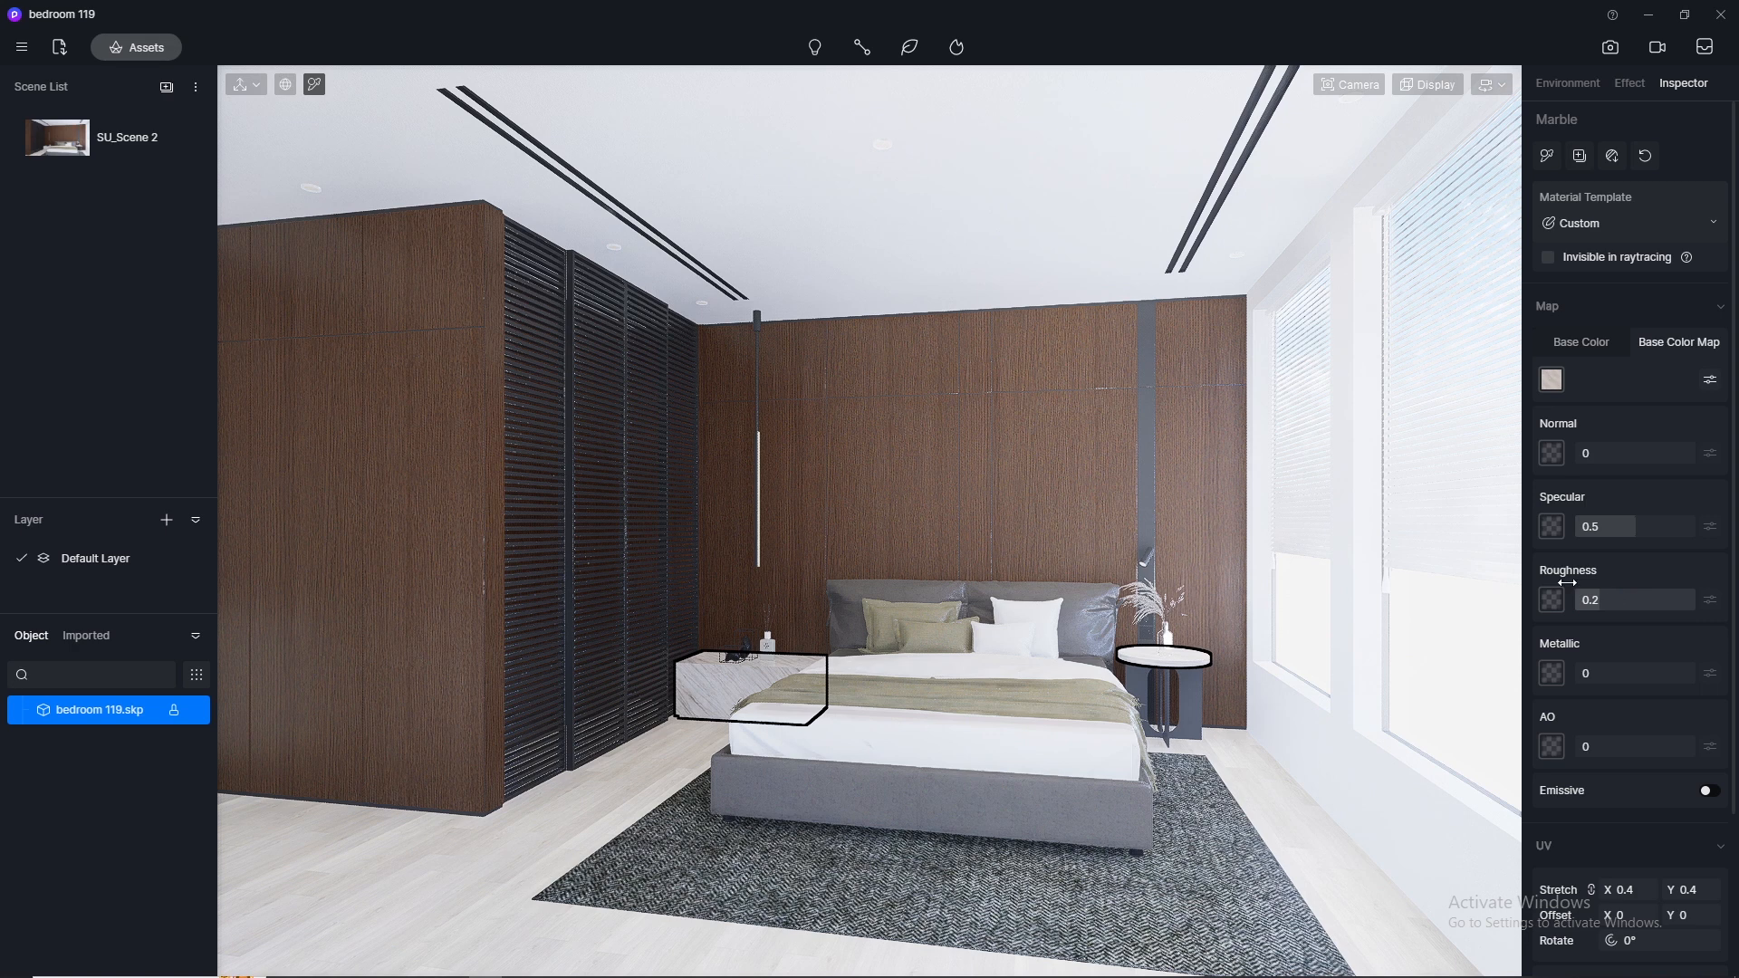
Step: Sample the round side table's dark base material and set its specular to 0.5 and roughness to 0.3
{"action": "left_click", "coordinate": [1194, 710]}
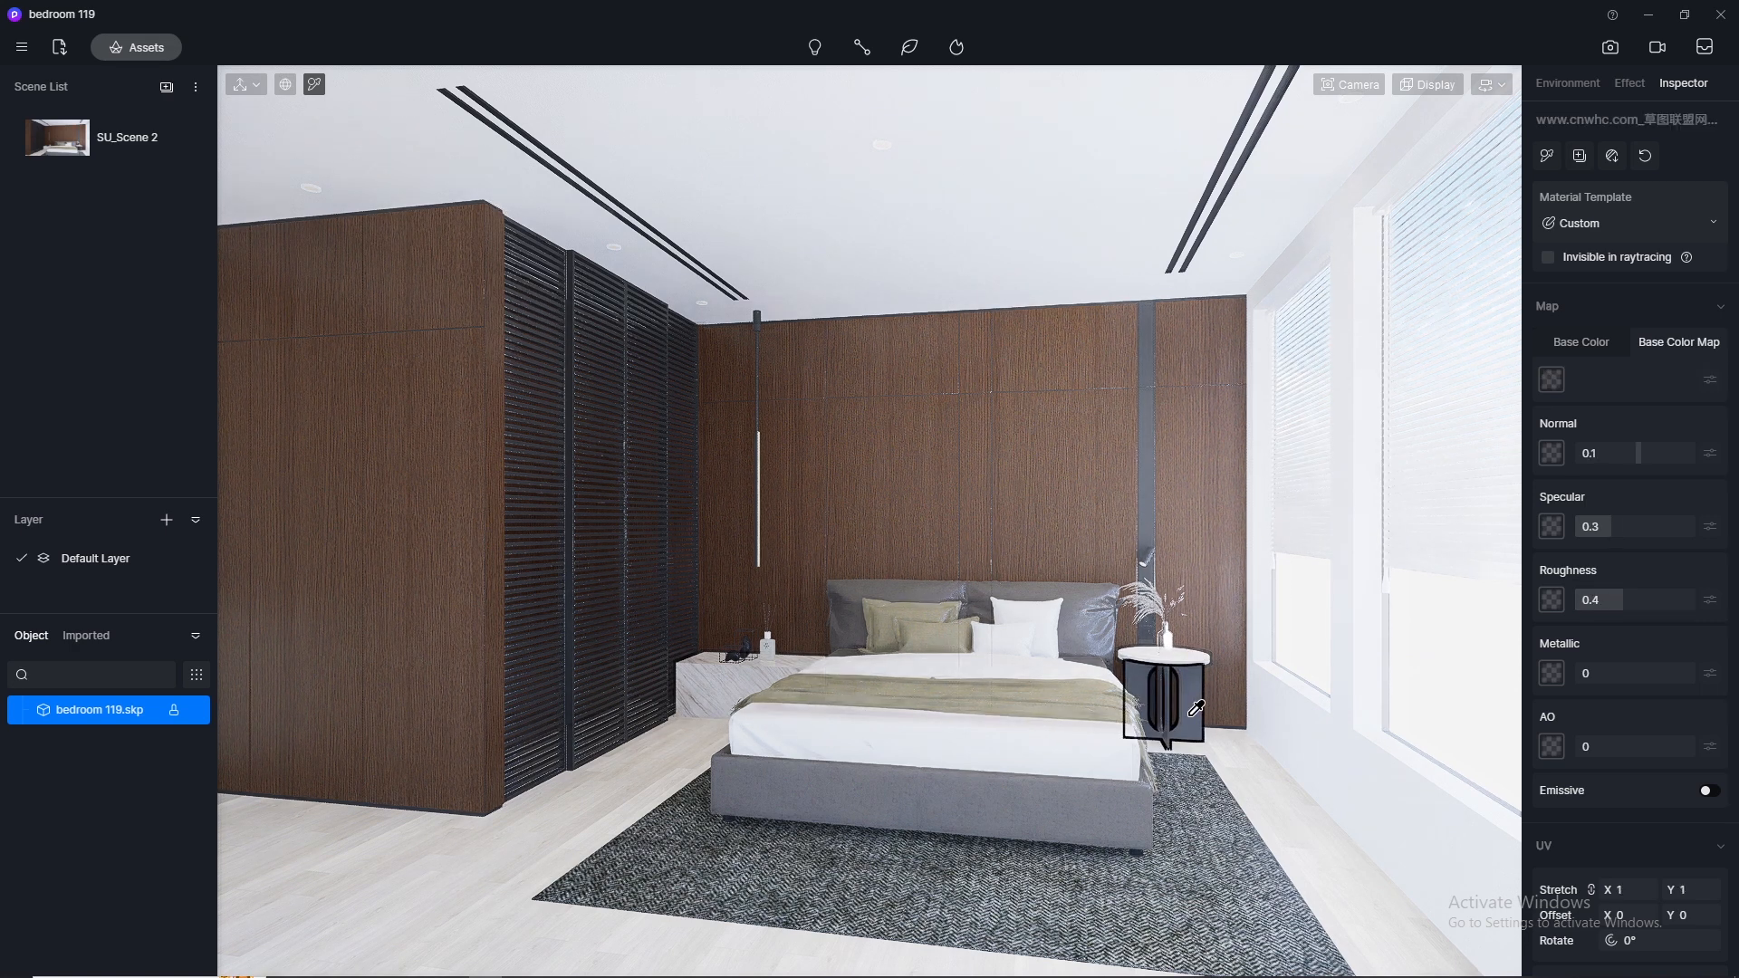
{"action": "left_click", "coordinate": [1609, 526]}
{"action": "type", "text": "0.5"}
{"action": "key", "text": "Return"}
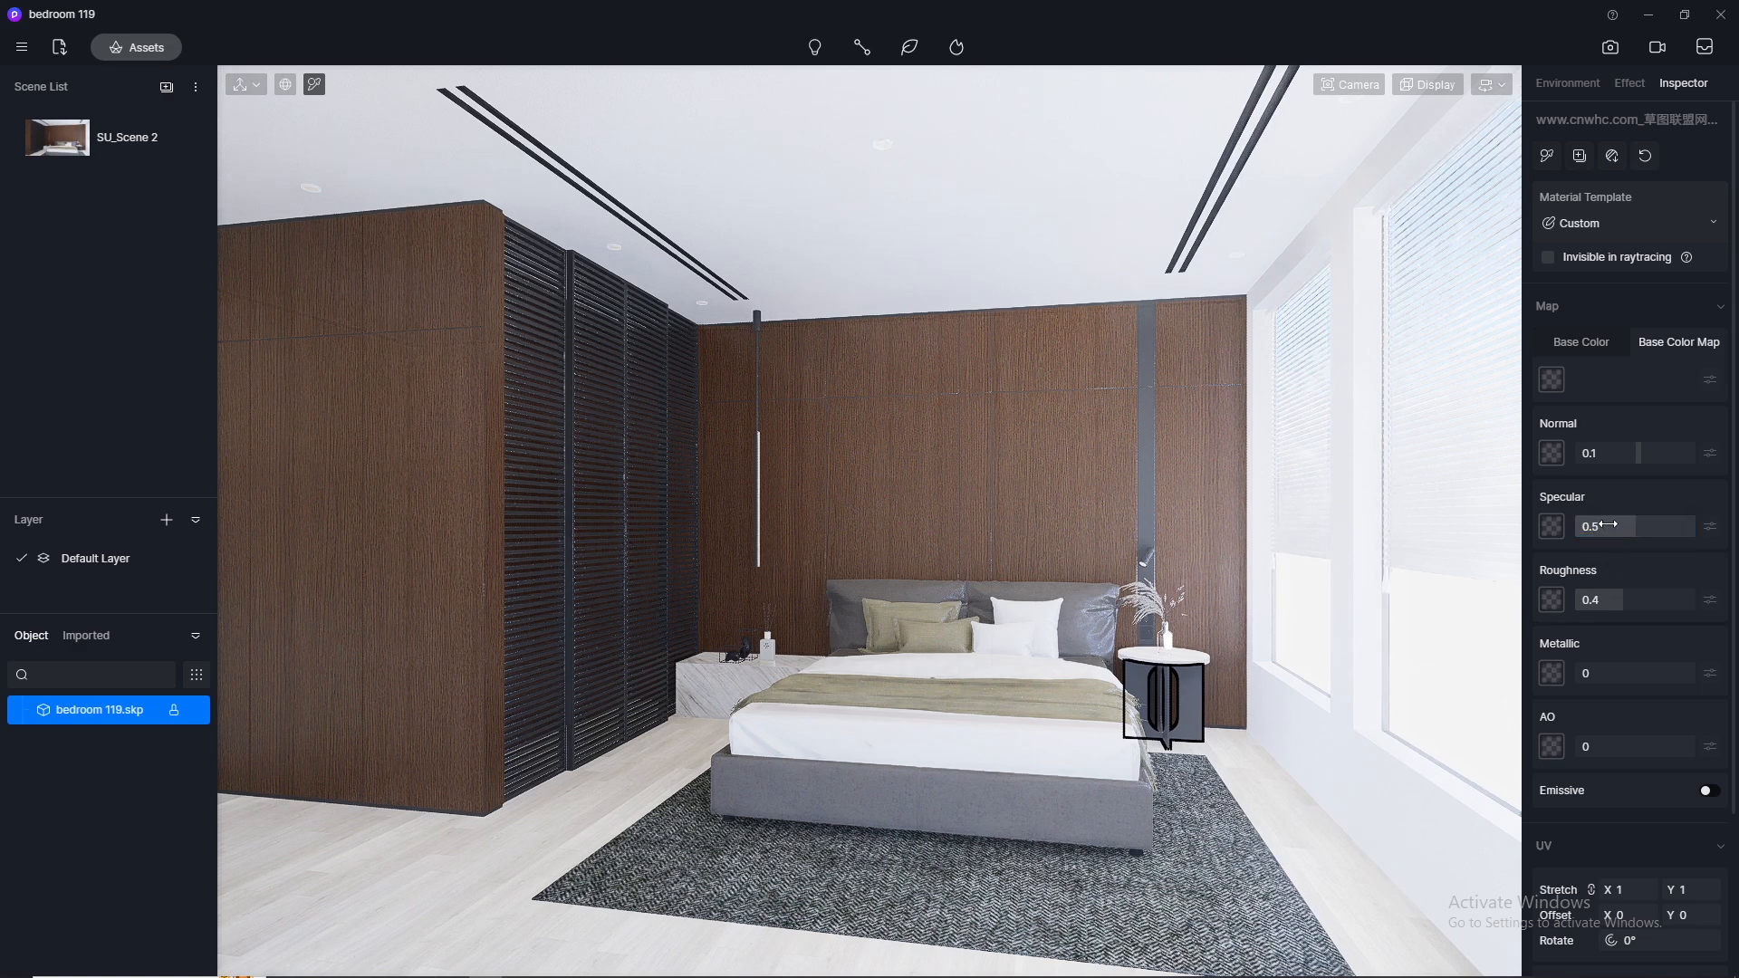
{"action": "left_click", "coordinate": [1613, 601]}
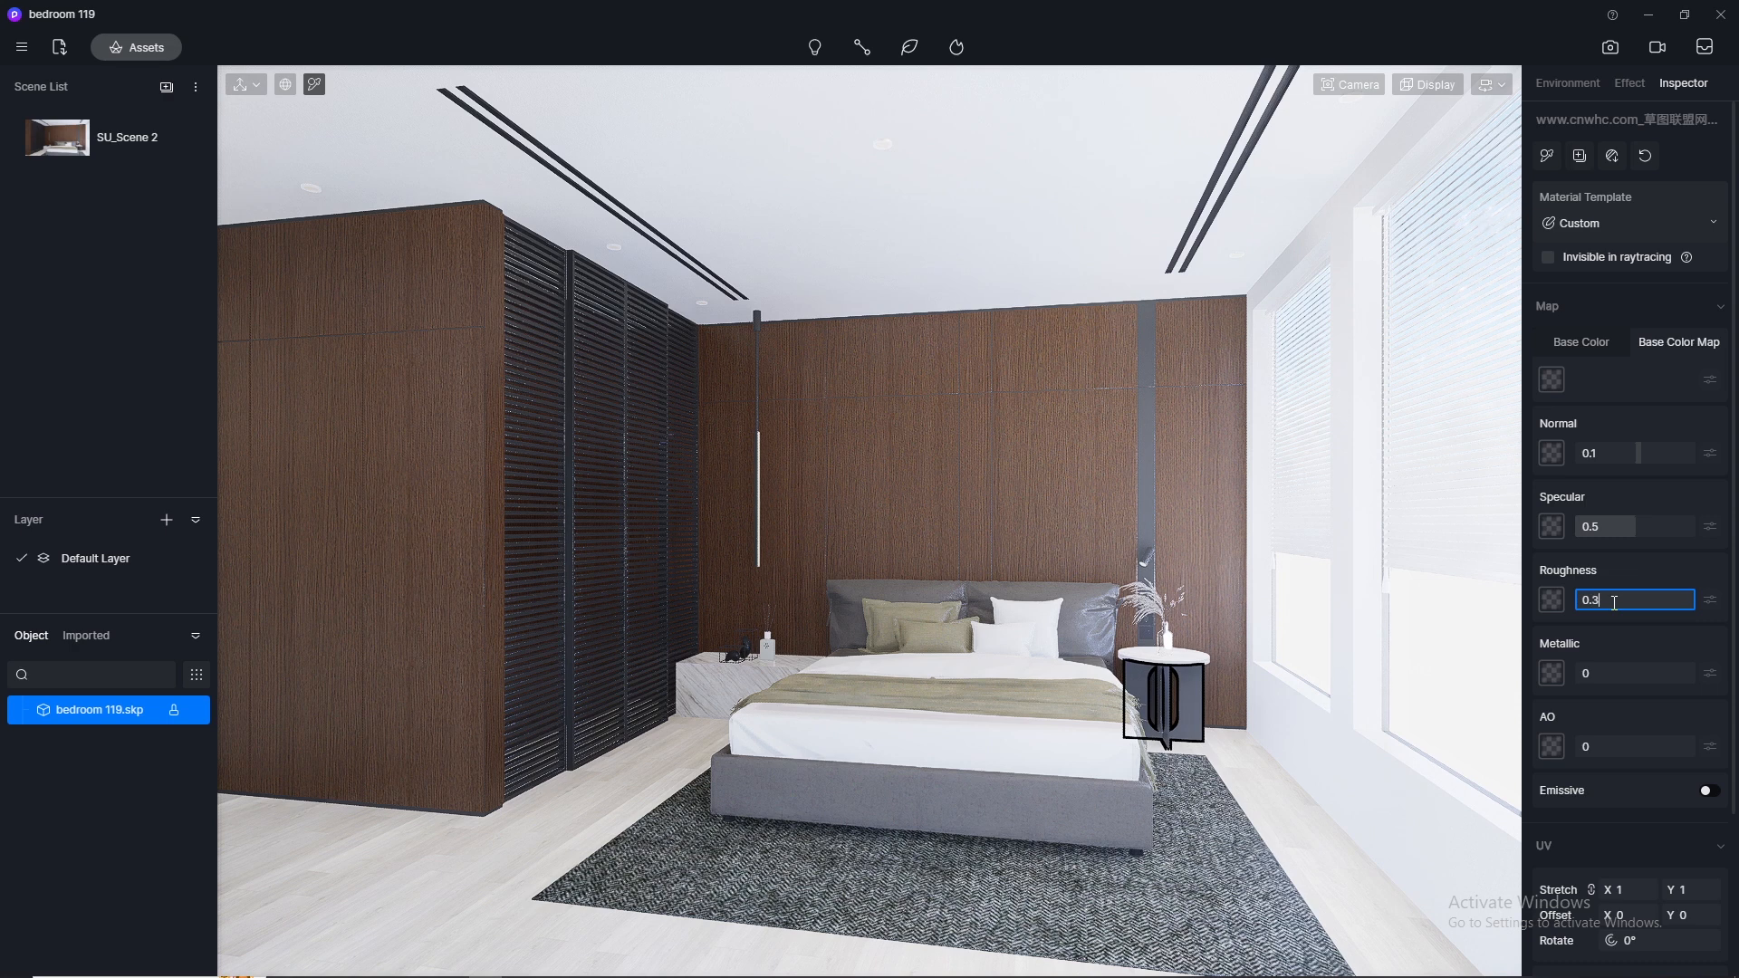
{"action": "key", "text": "Return"}
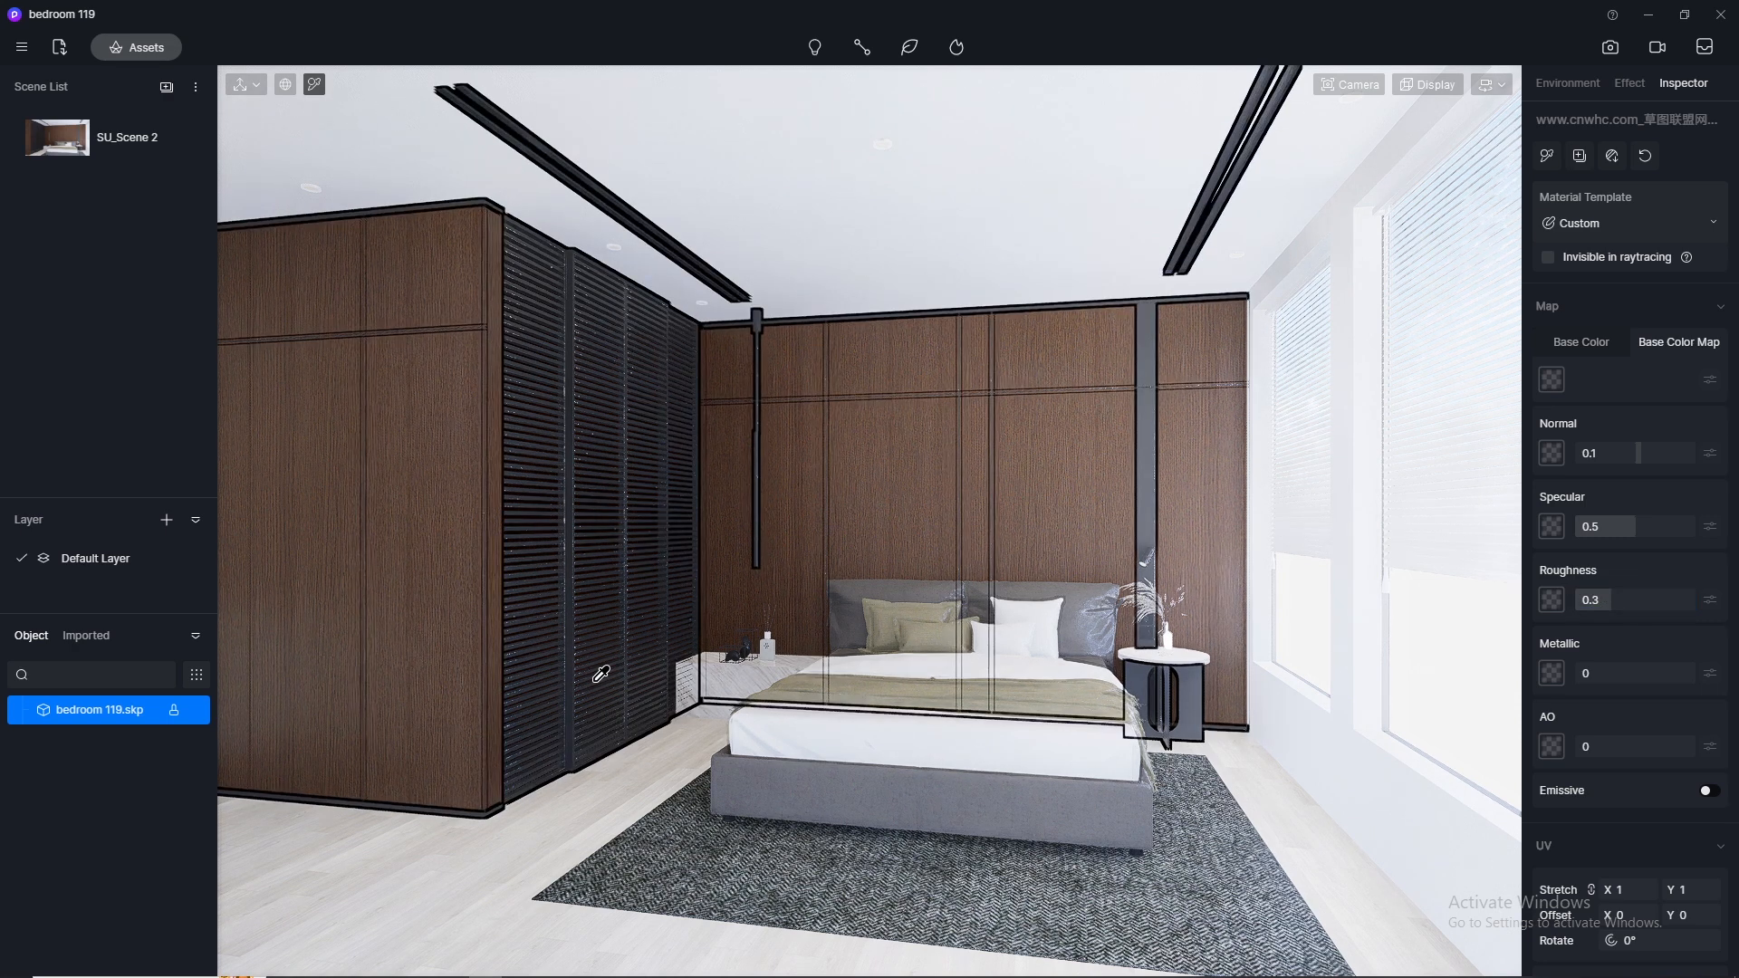
Step: Sample the plaster material on the ceiling and copy its base color map into the normal slot
{"action": "left_click", "coordinate": [601, 674]}
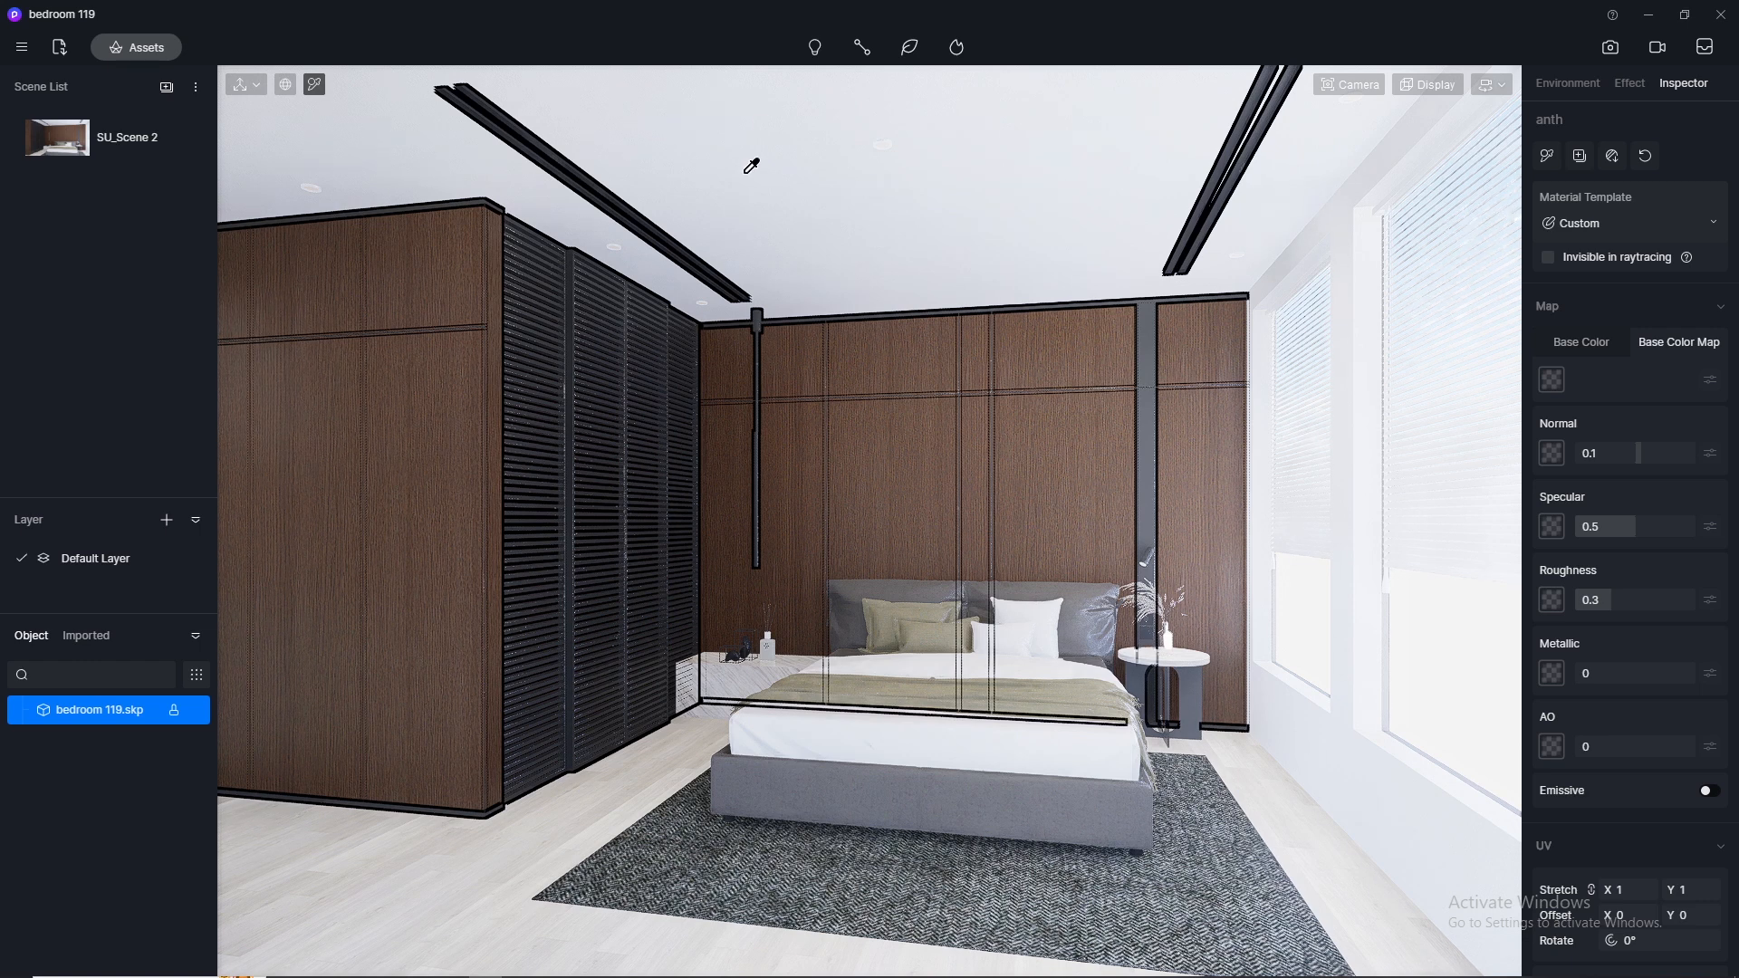
{"action": "left_click", "coordinate": [761, 129]}
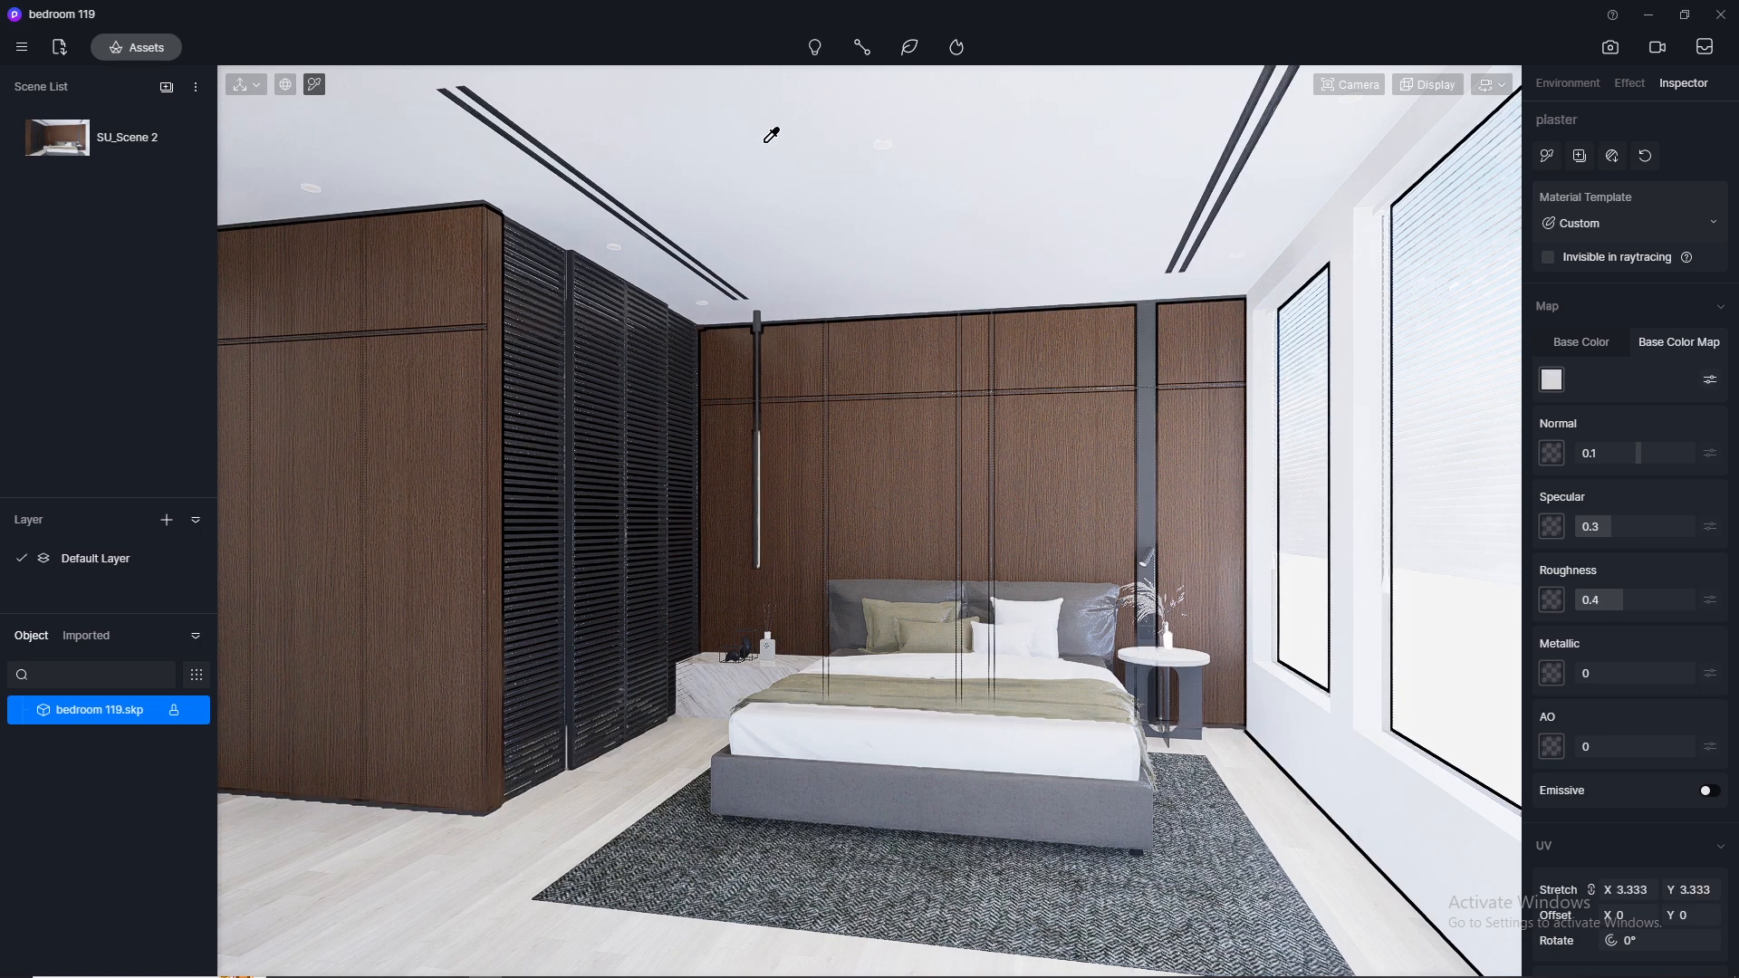
{"action": "left_click", "coordinate": [1555, 380]}
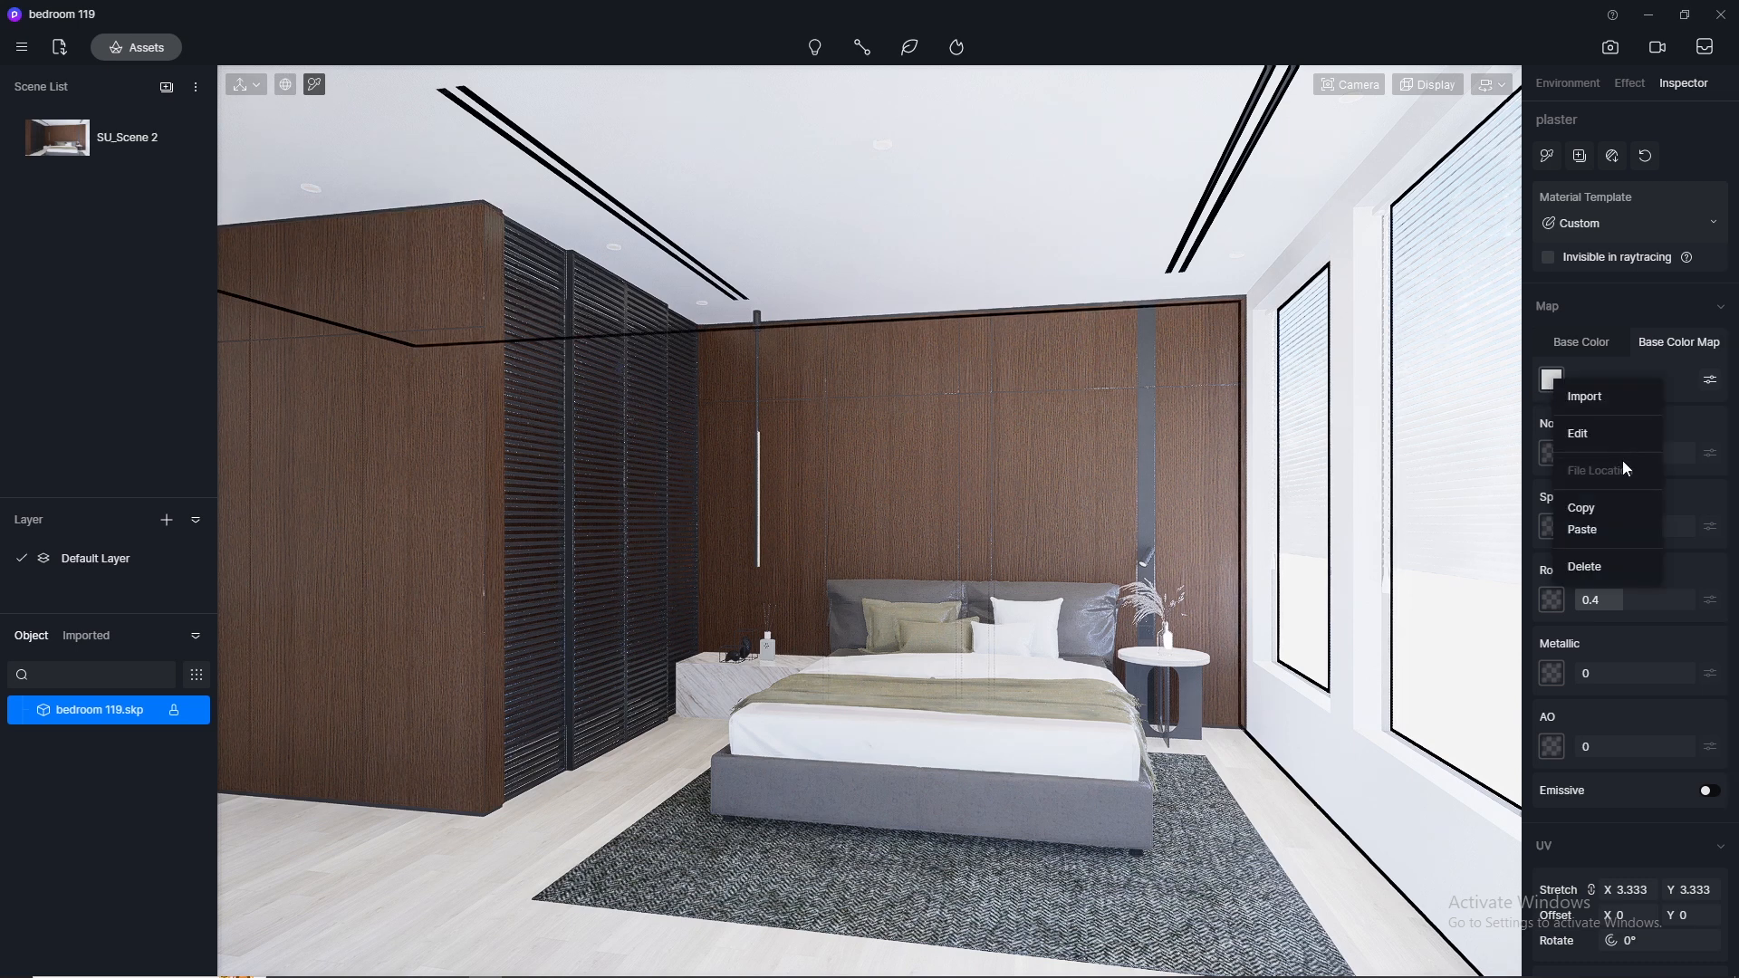
{"action": "left_click", "coordinate": [1608, 507]}
{"action": "left_click", "coordinate": [1551, 453]}
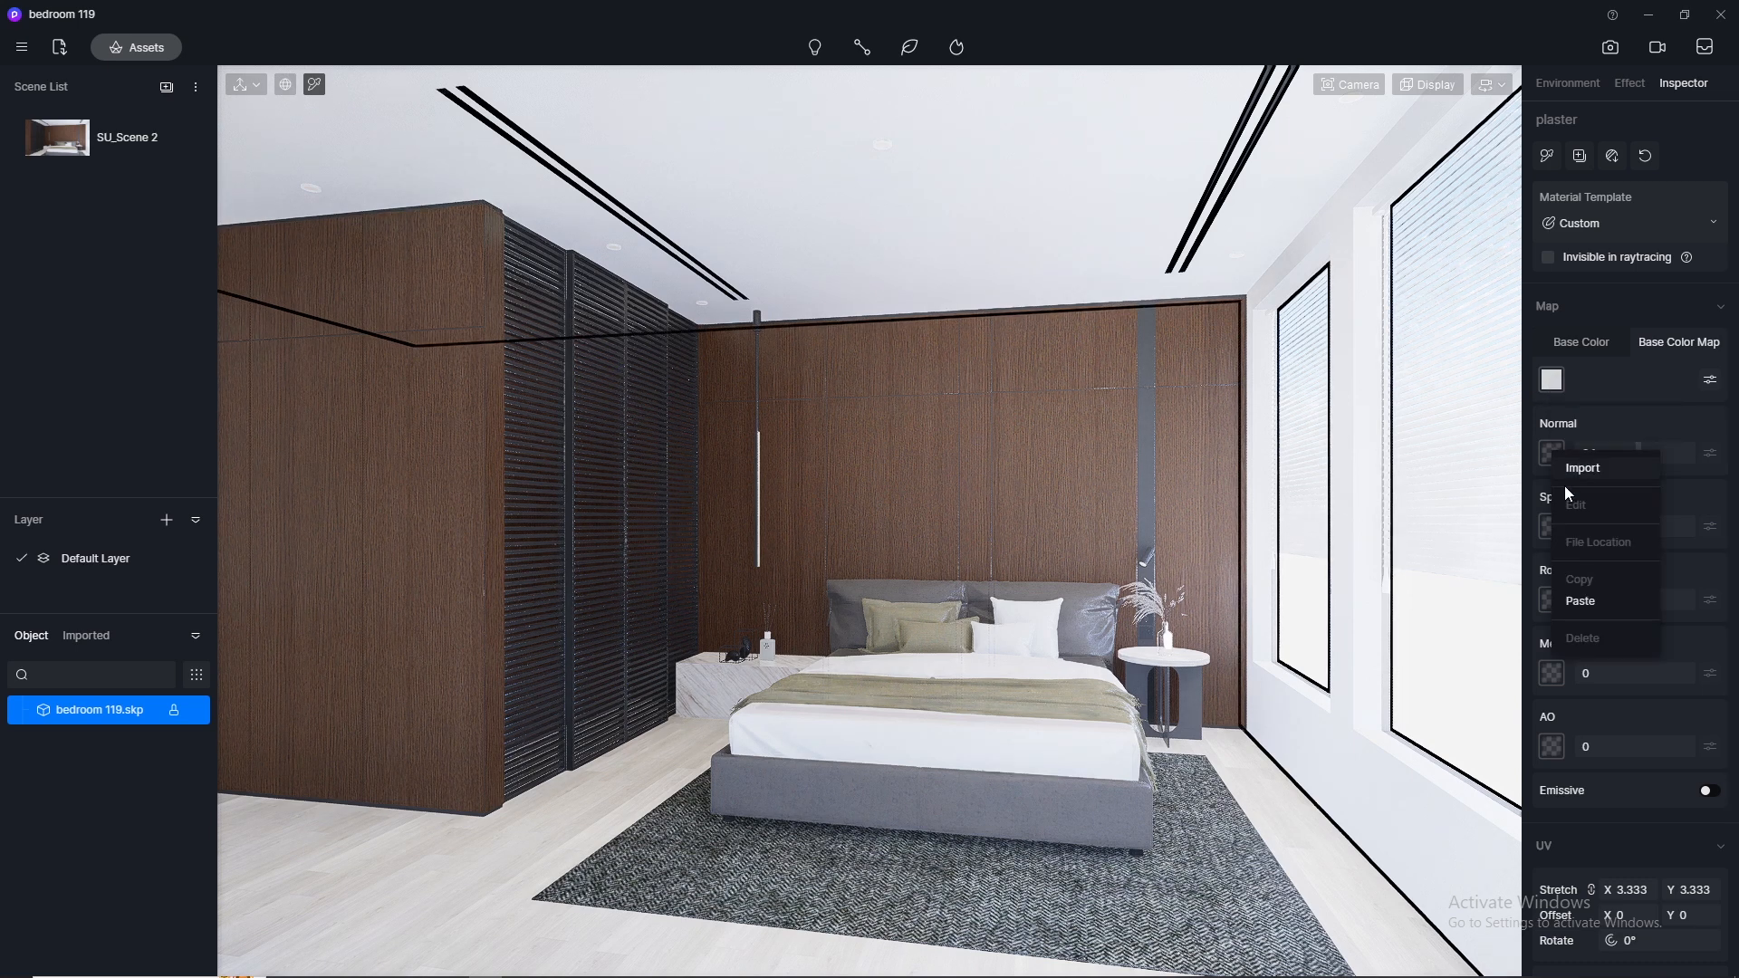
{"action": "left_click", "coordinate": [1606, 603]}
Step: Set the plaster material's specular to 0.8
{"action": "left_click", "coordinate": [1613, 530]}
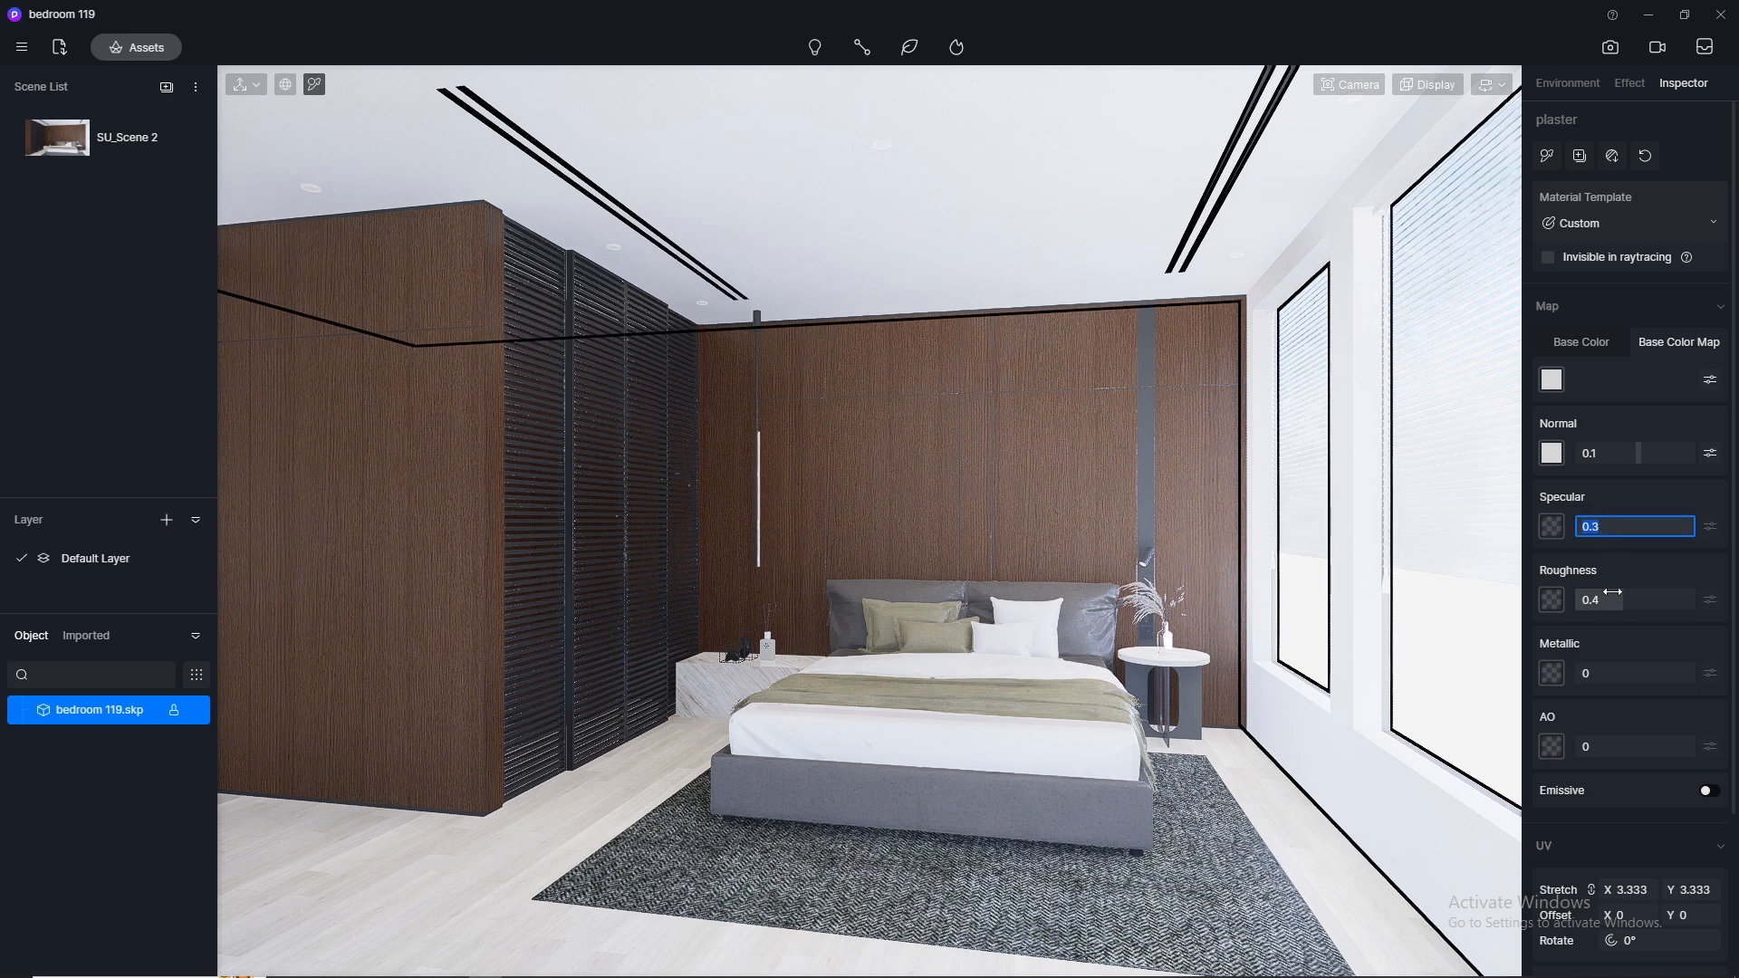
{"action": "type", "text": "0.8"}
{"action": "key", "text": "Return"}
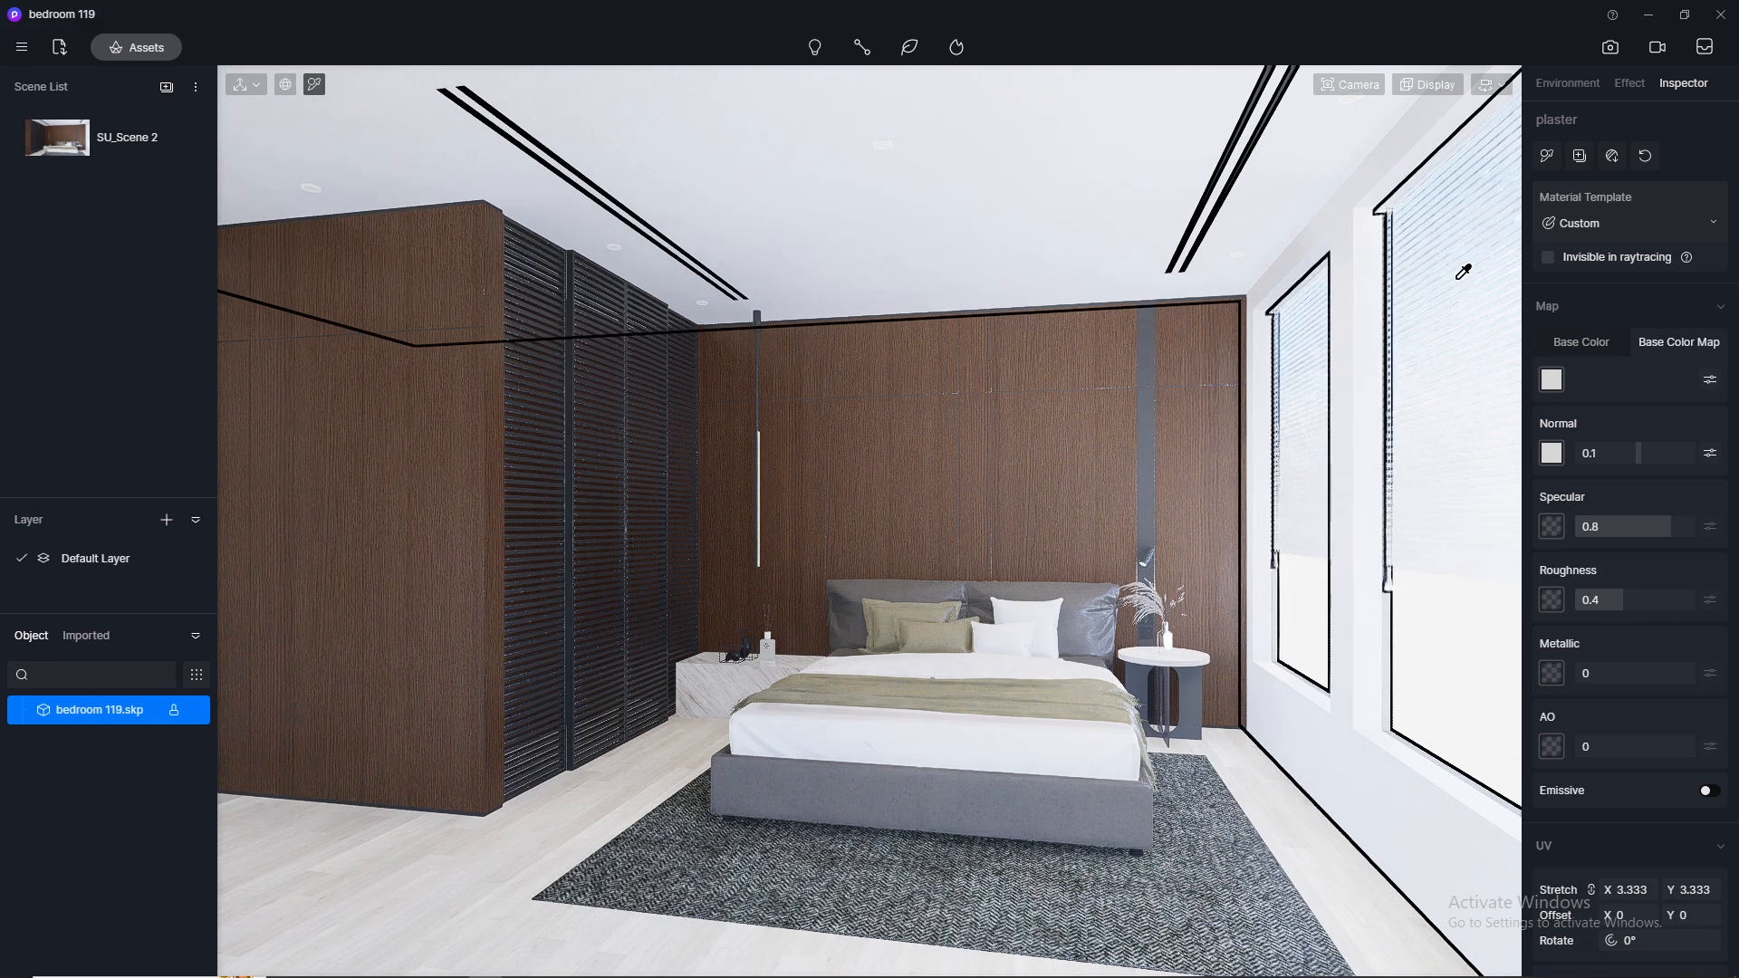
Step: Sample the duco w material on the window blinds and set its specular to 0.5 and roughness to 0.3
{"action": "left_click", "coordinate": [1508, 392]}
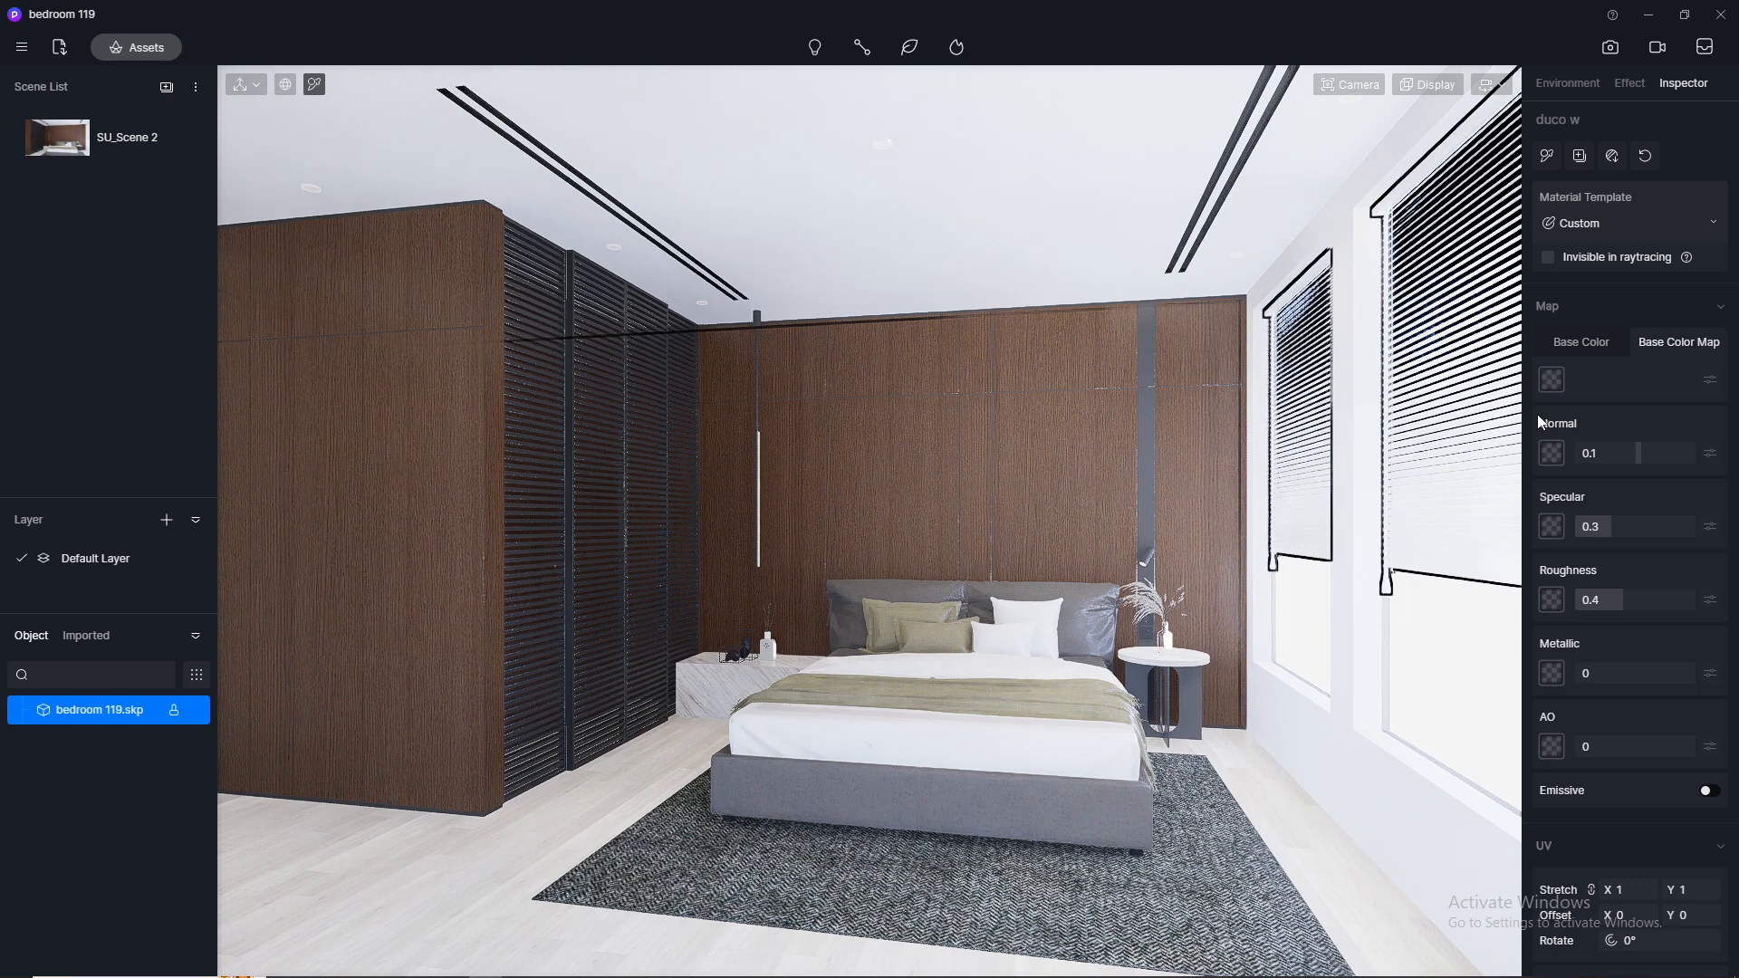
{"action": "left_click", "coordinate": [1577, 347]}
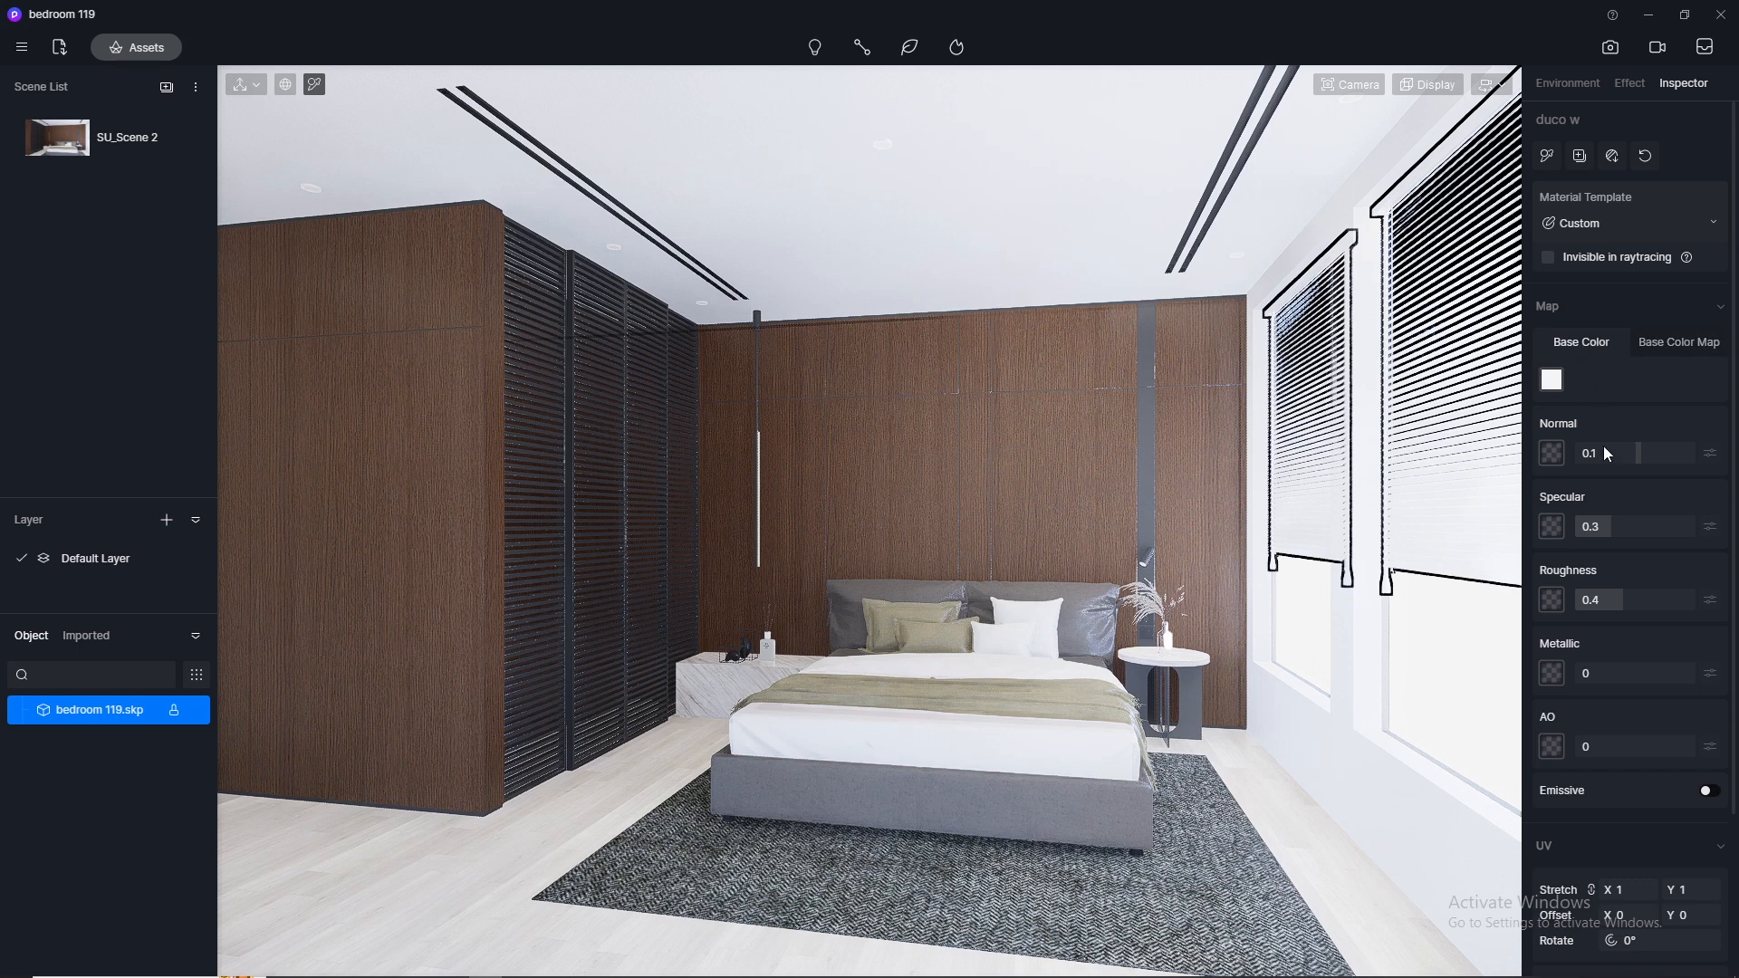
{"action": "left_click", "coordinate": [1618, 529]}
{"action": "type", "text": "0.5"}
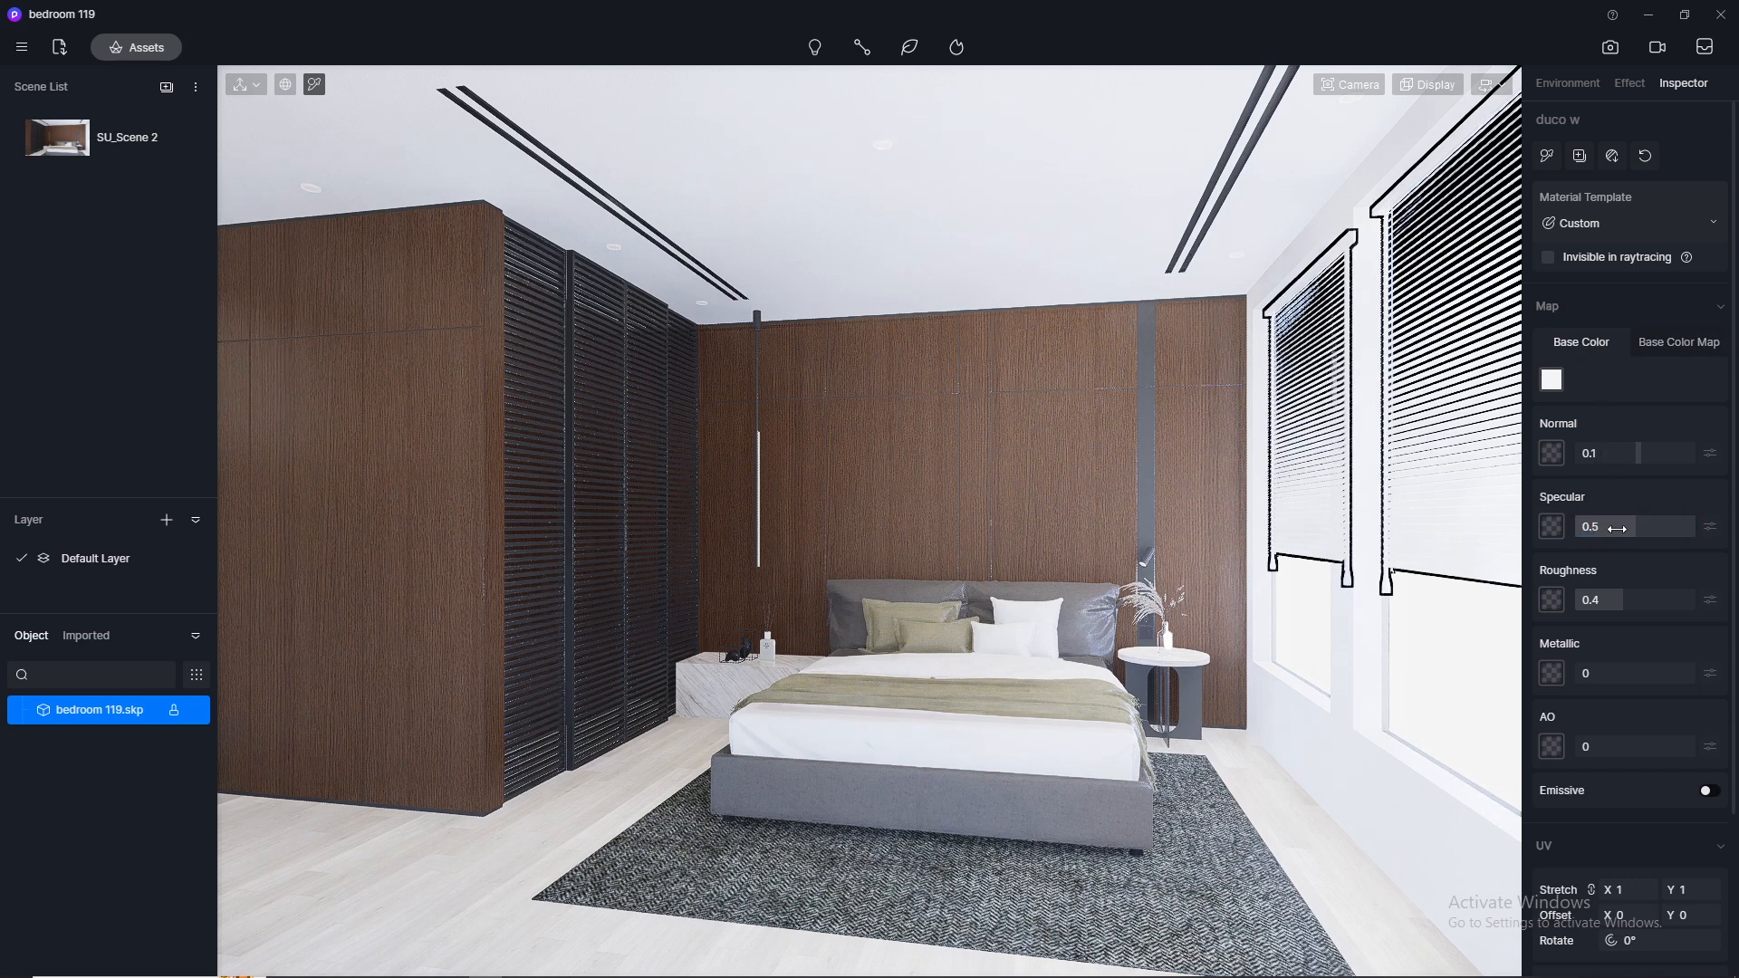
{"action": "left_click", "coordinate": [1620, 602]}
{"action": "type", "text": "0.3"}
{"action": "key", "text": "Return"}
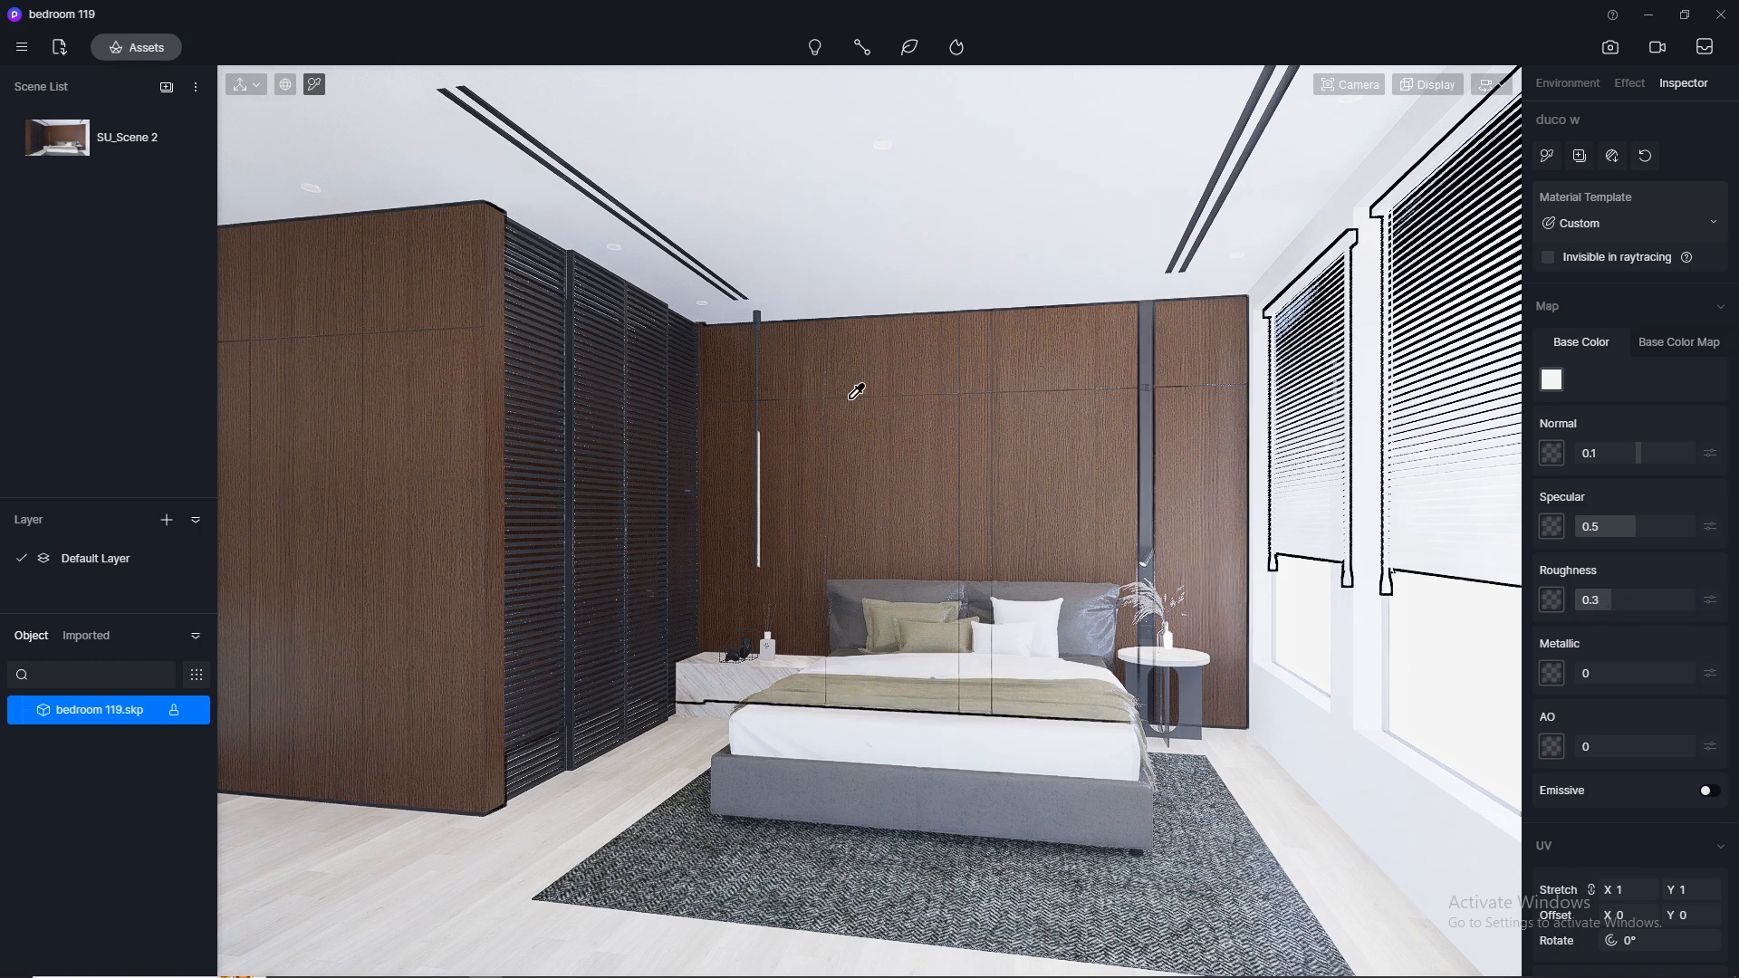
Step: Apply the Normal Glass material from the online asset library's Glass category to the window panes
{"action": "left_click", "coordinate": [135, 45]}
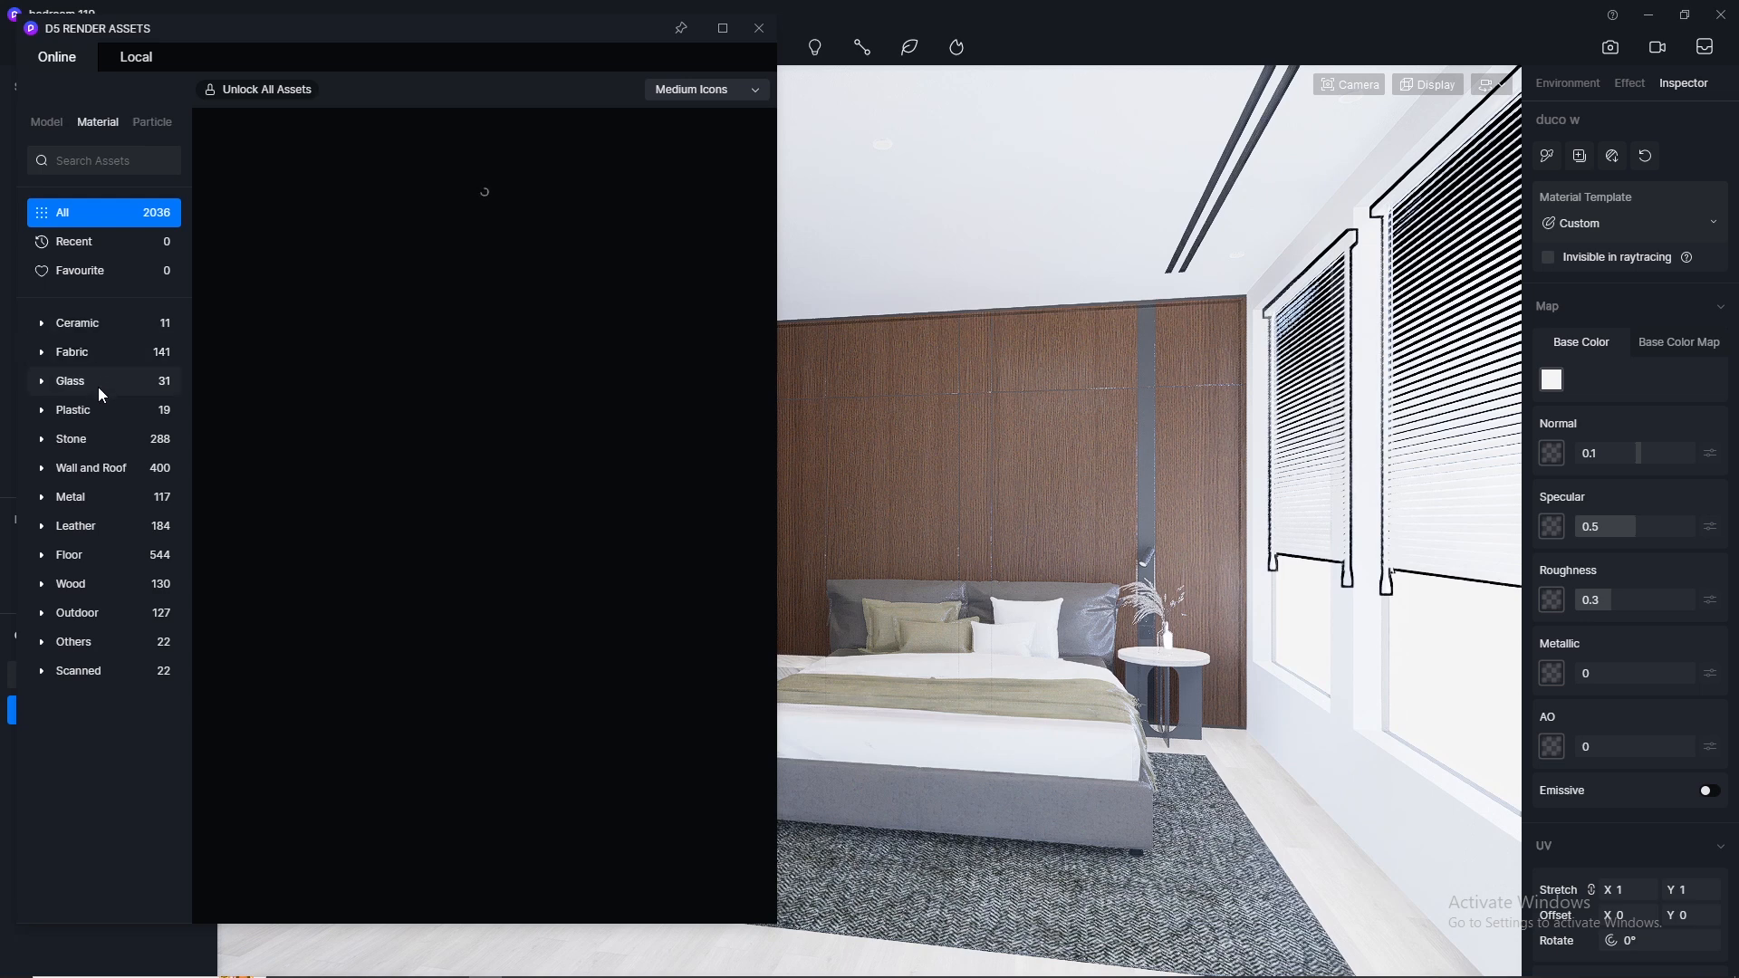
{"action": "left_click", "coordinate": [102, 394]}
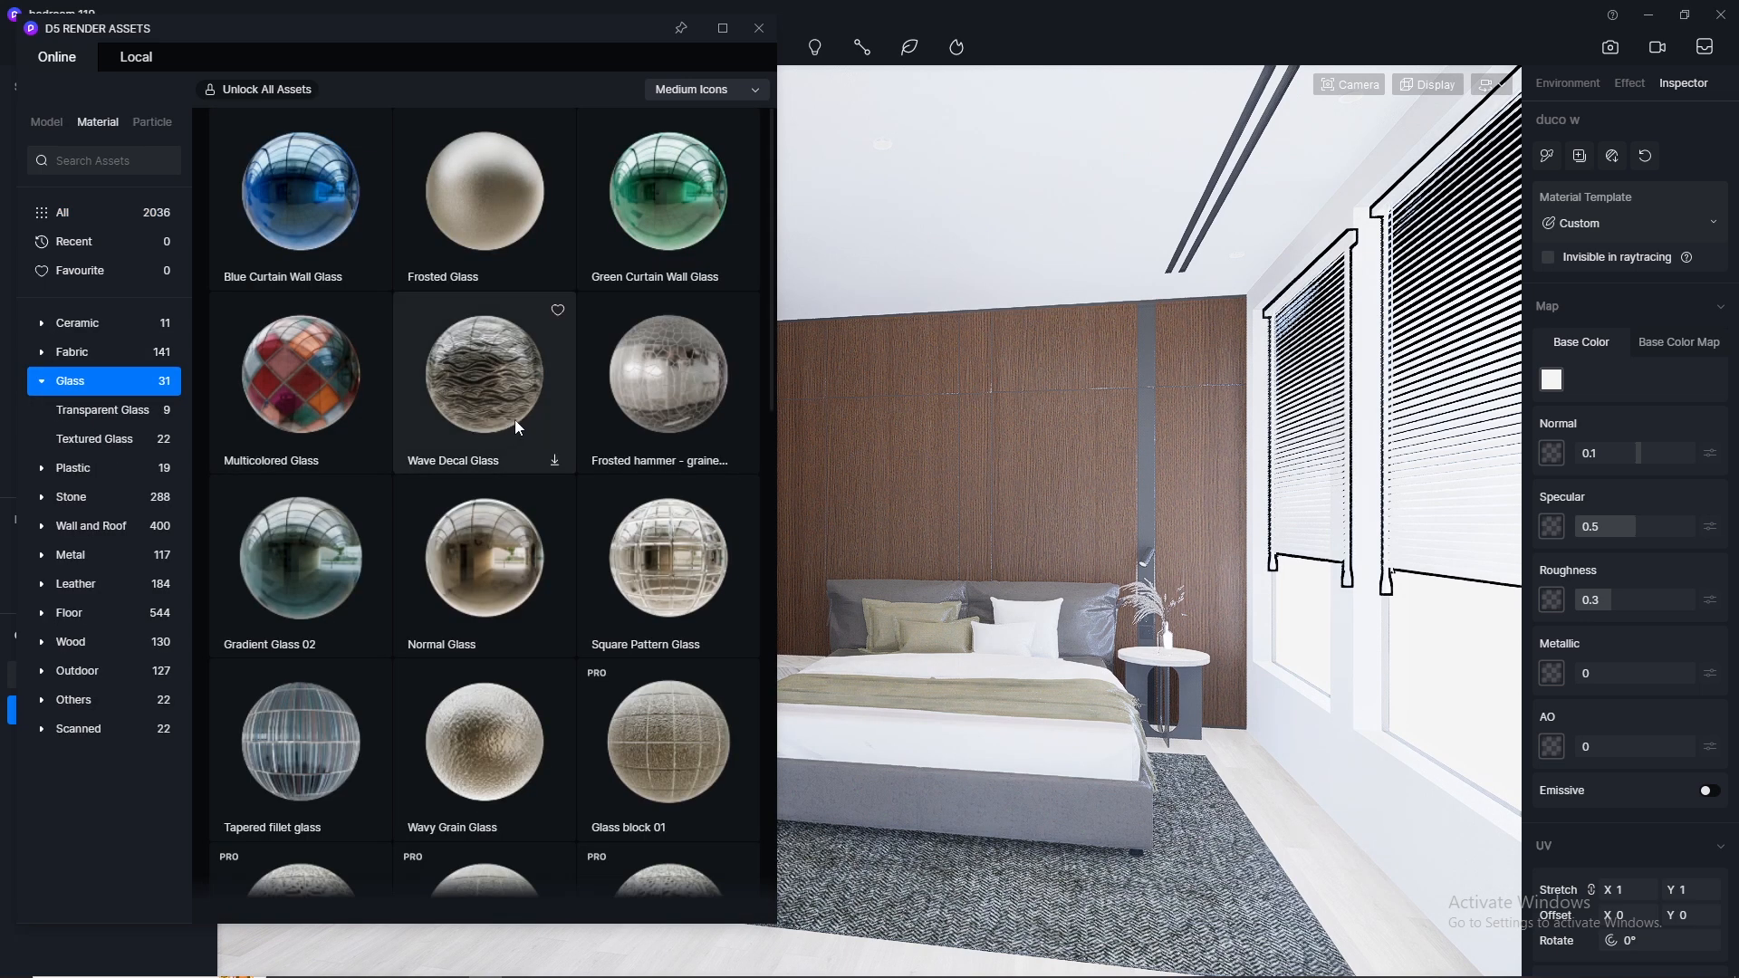
{"action": "scroll", "coordinate": [491, 634], "scroll_direction": "down", "scroll_amount": 3}
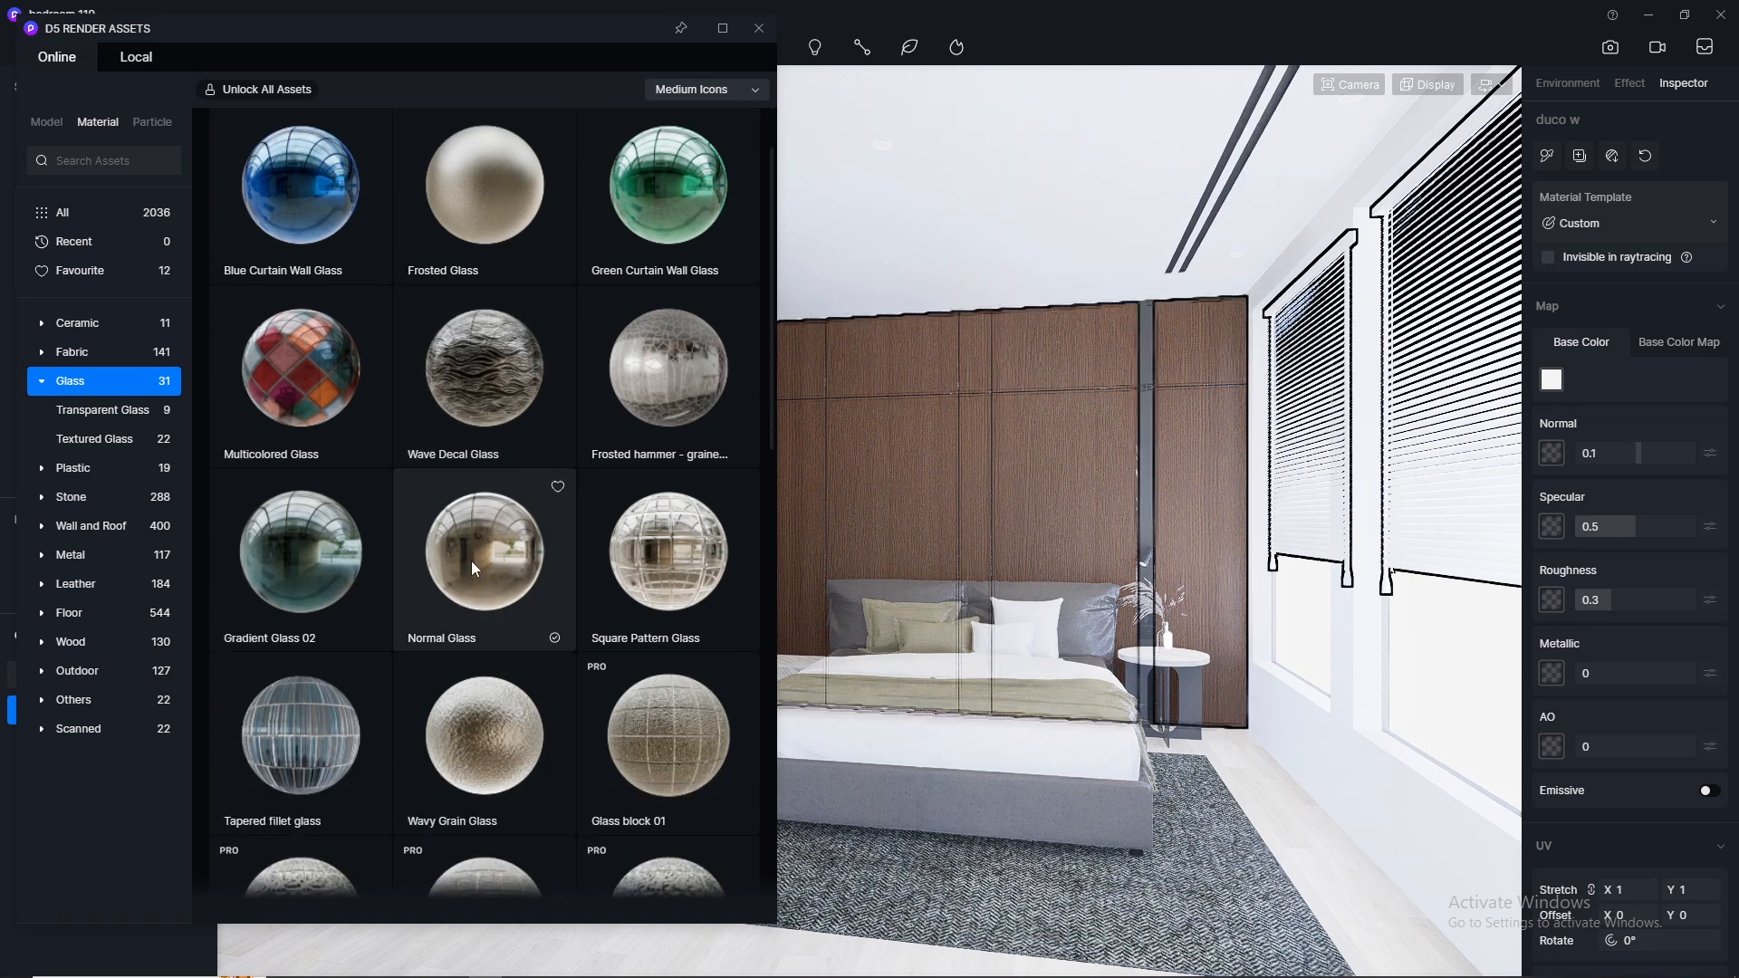
{"action": "left_click_drag", "start_coordinate": [470, 554], "coordinate": [1311, 625]}
{"action": "left_click_drag", "start_coordinate": [1099, 504], "coordinate": [1100, 504]}
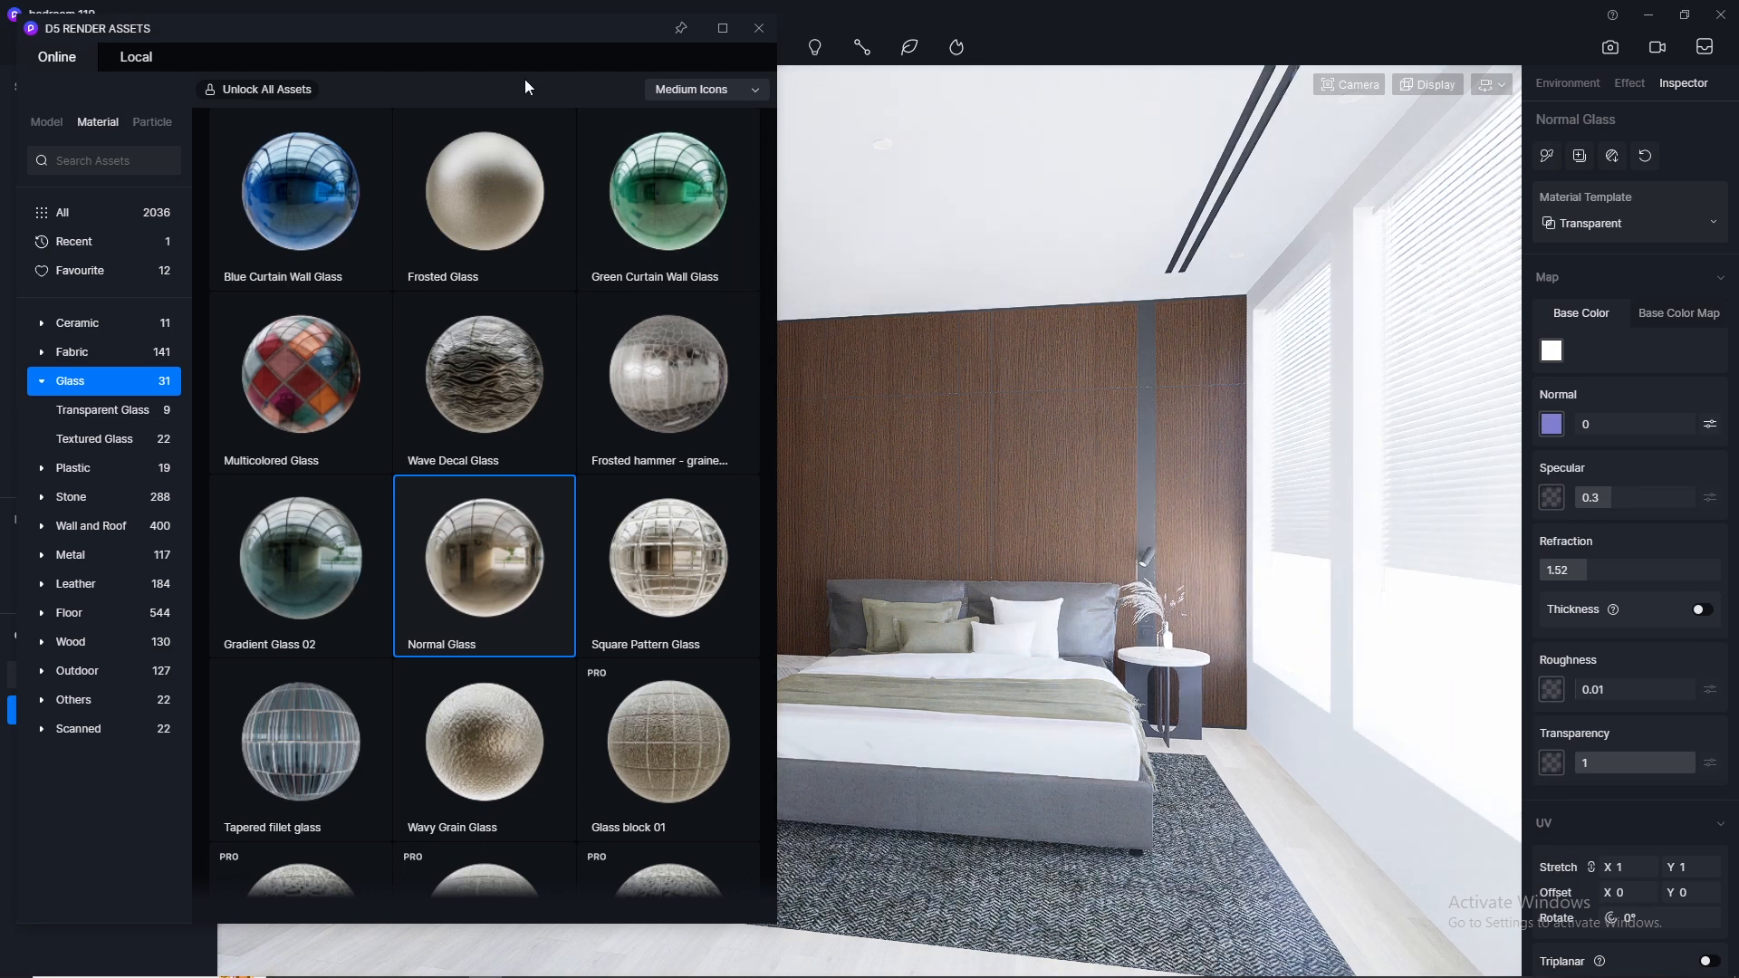
Step: Apply the Grey Striped Rug material from the Fabric library's Carpet category to the floor rug and close the asset library
{"action": "left_click_drag", "start_coordinate": [451, 38], "coordinate": [1306, 103]}
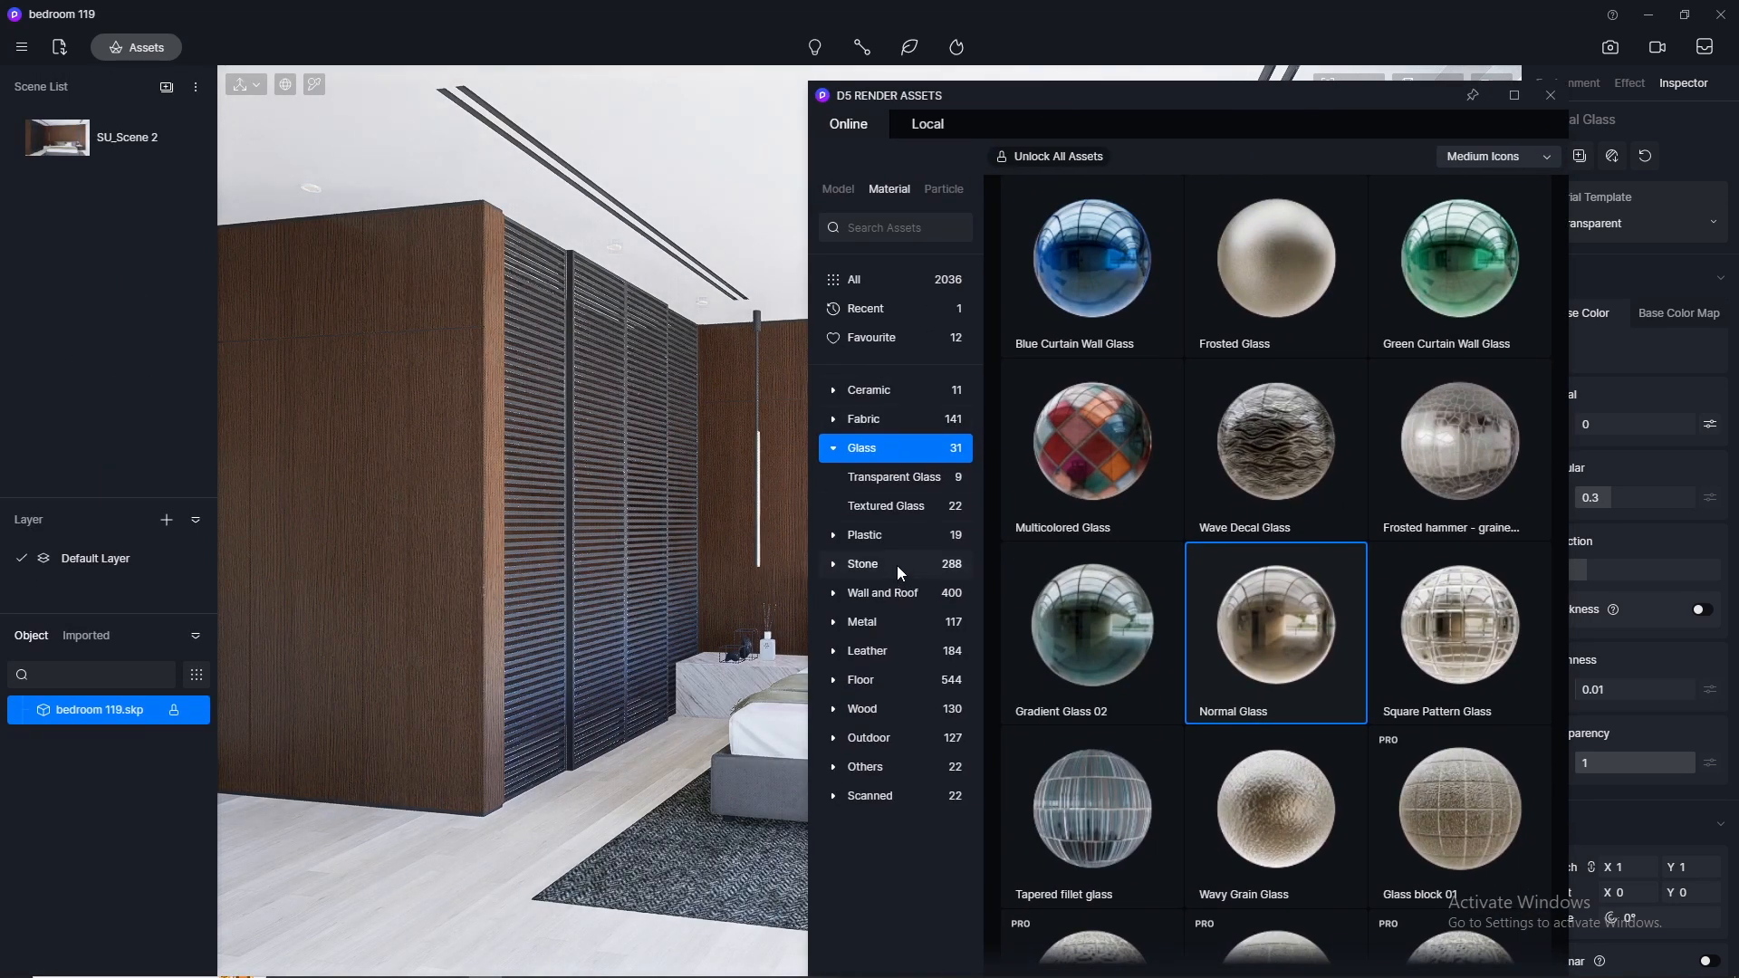
{"action": "left_click", "coordinate": [893, 420]}
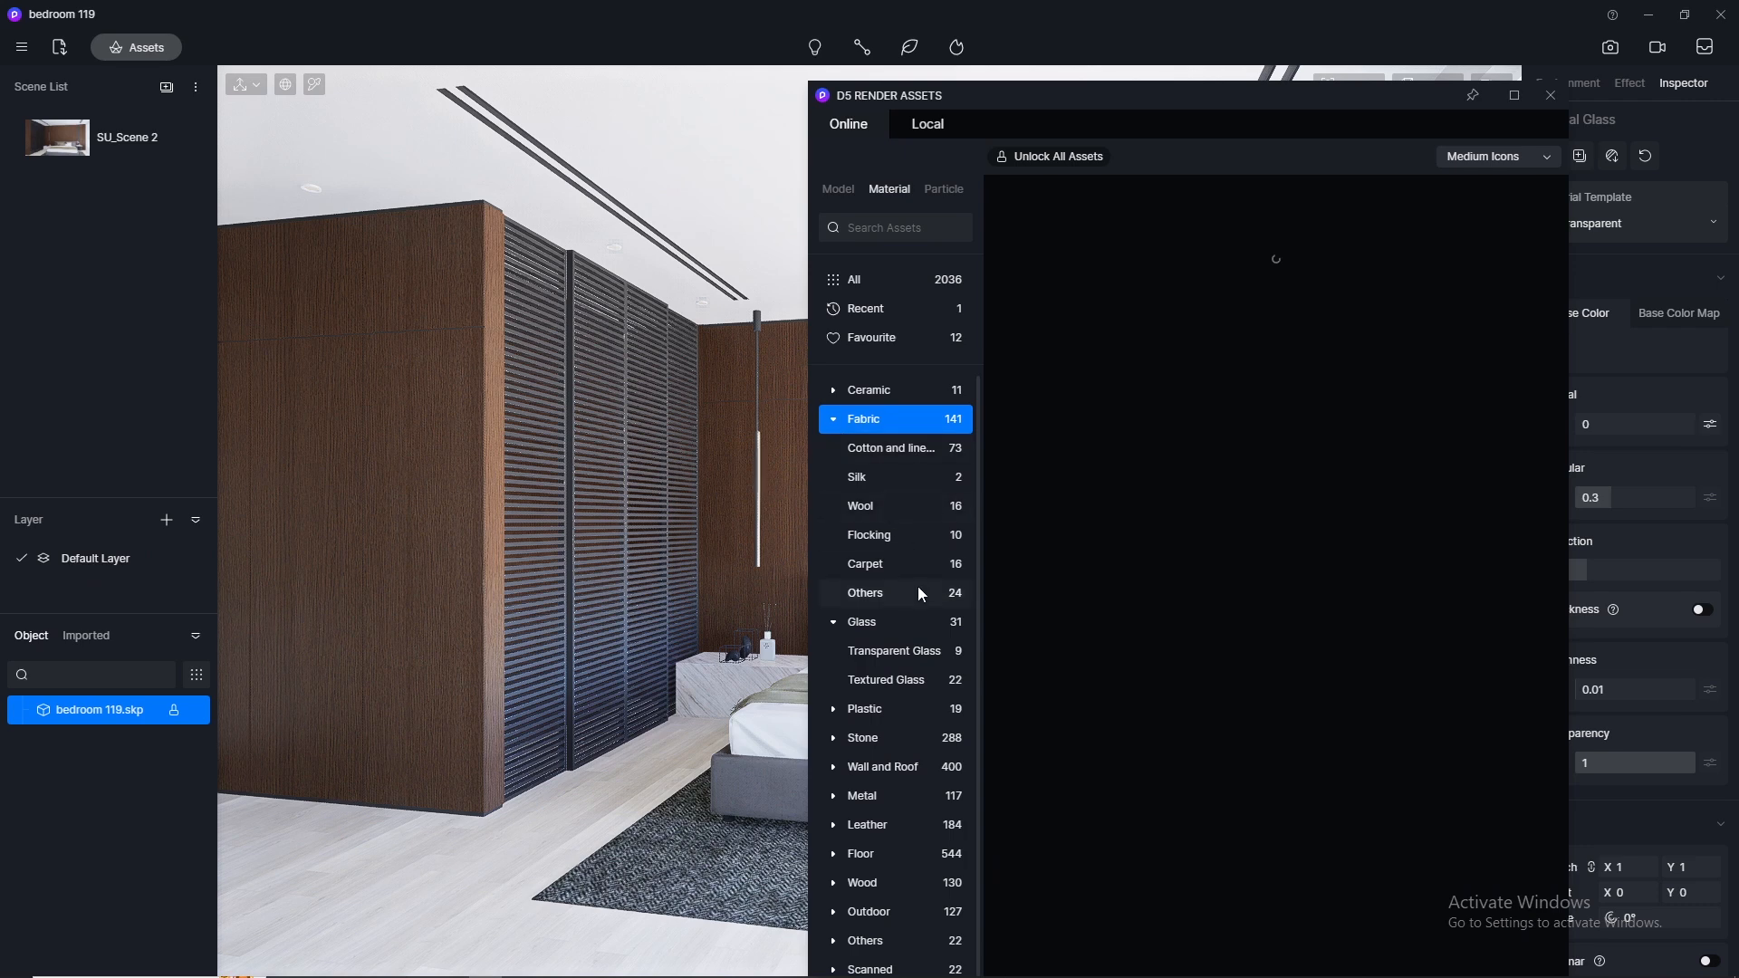
{"action": "left_click", "coordinate": [886, 559]}
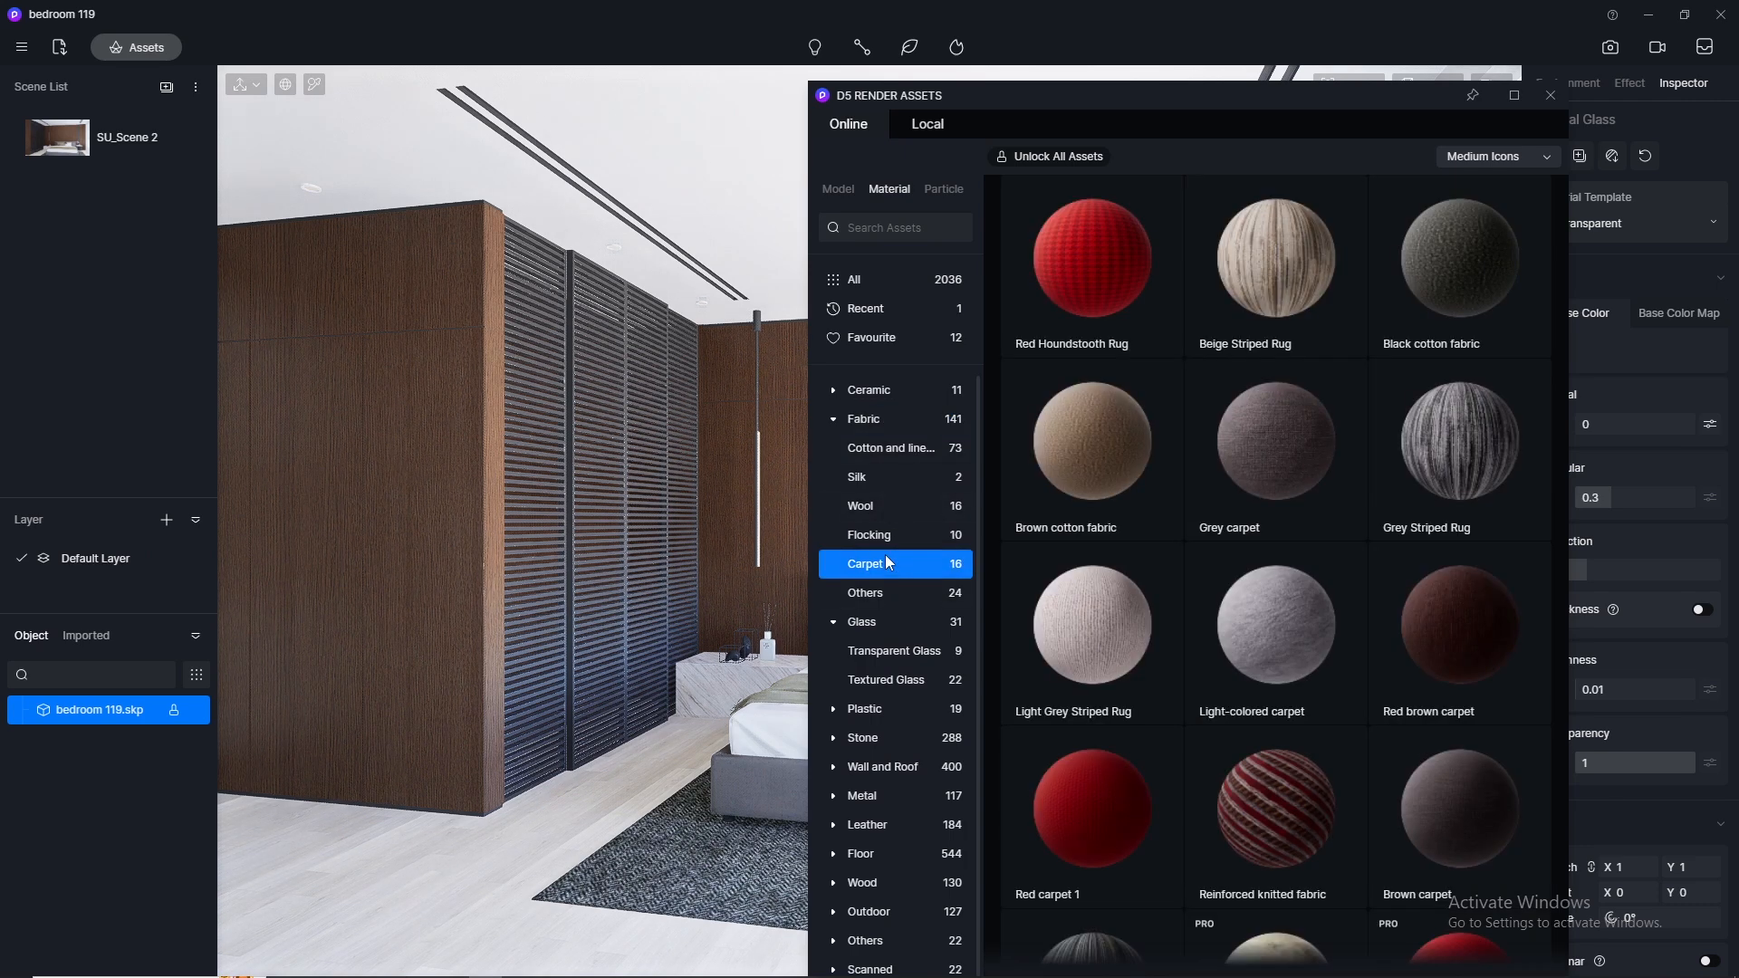
{"action": "left_click", "coordinate": [1471, 450]}
{"action": "left_click_drag", "start_coordinate": [1491, 473], "coordinate": [710, 865]}
{"action": "left_click", "coordinate": [1550, 95]}
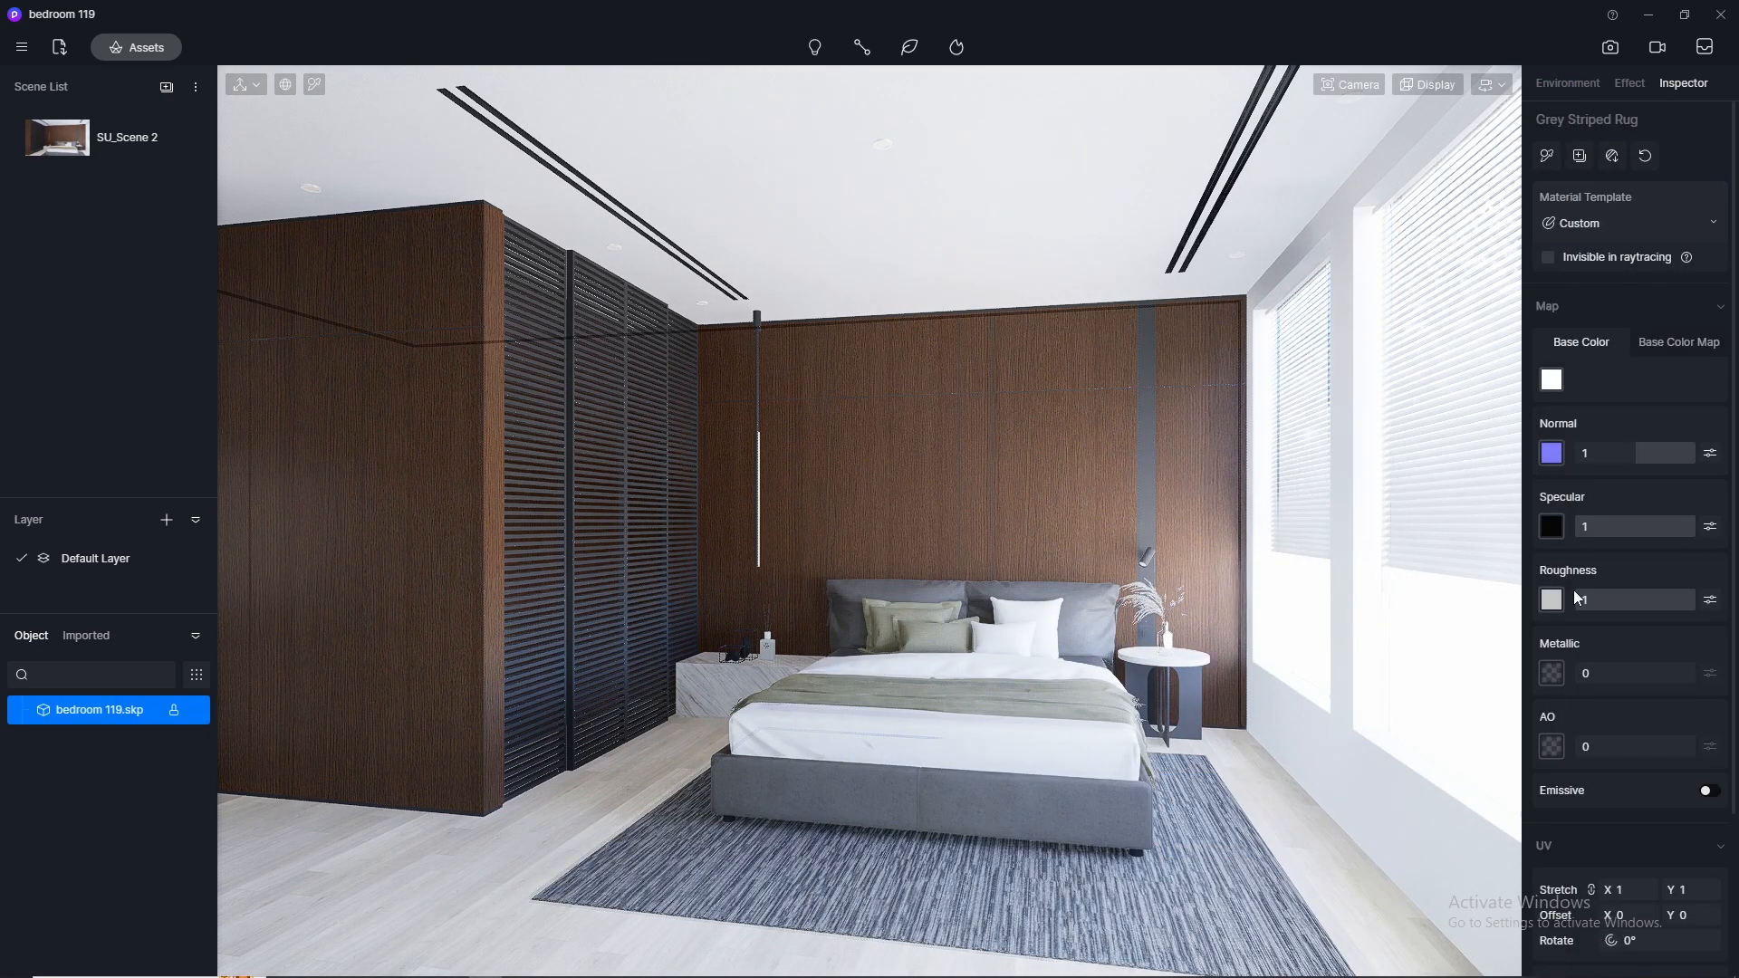
Step: Try UV stretch values of 0.5 and 0.2 on the rug material, and settle on 0.7
{"action": "scroll", "coordinate": [1641, 685], "scroll_direction": "down", "scroll_amount": 3}
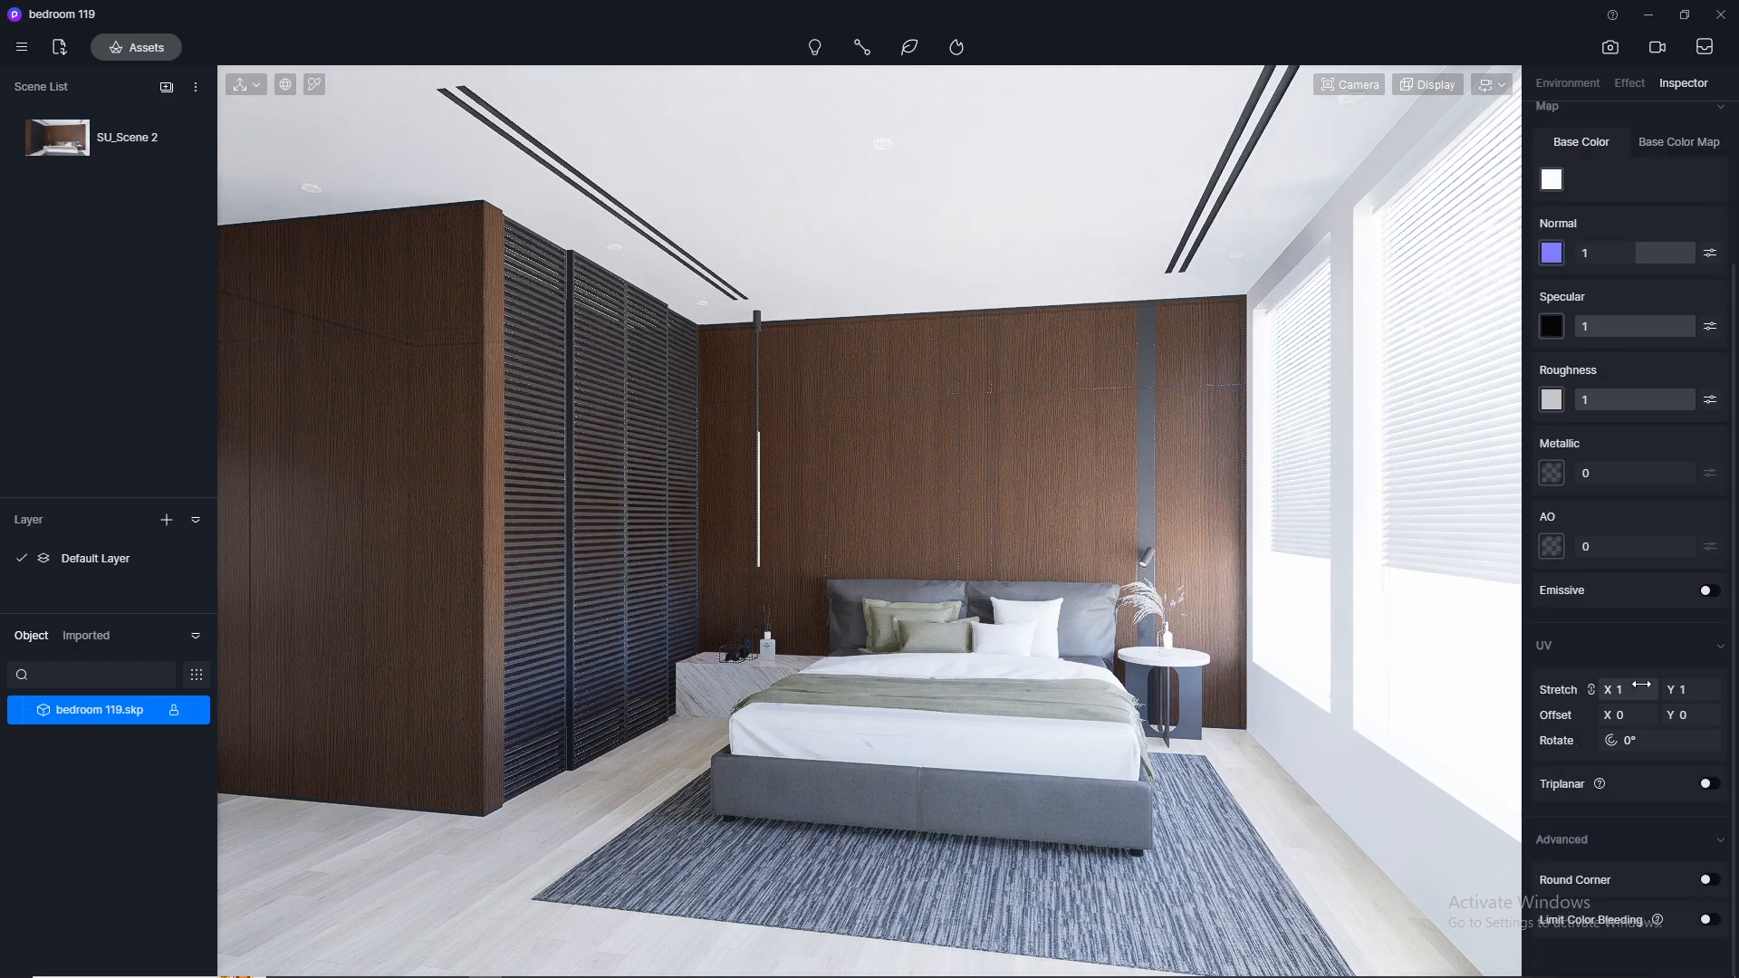
{"action": "type", "text": "0.5"}
{"action": "key", "text": "Return"}
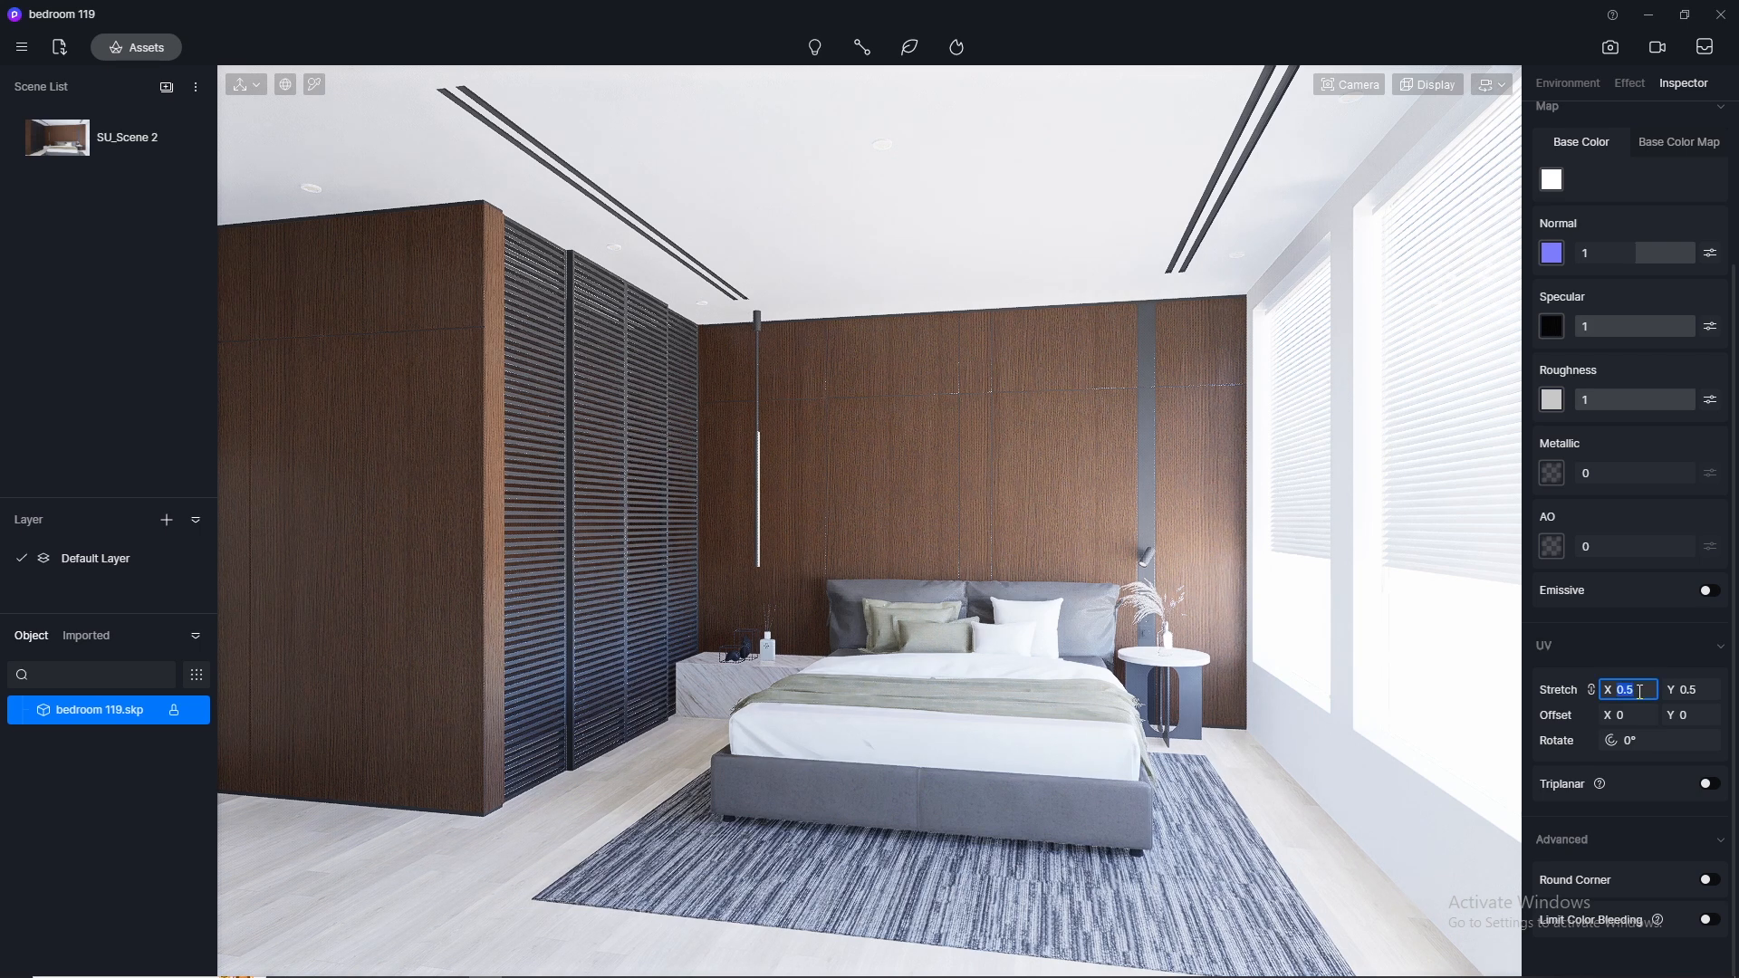
{"action": "key", "text": "Return"}
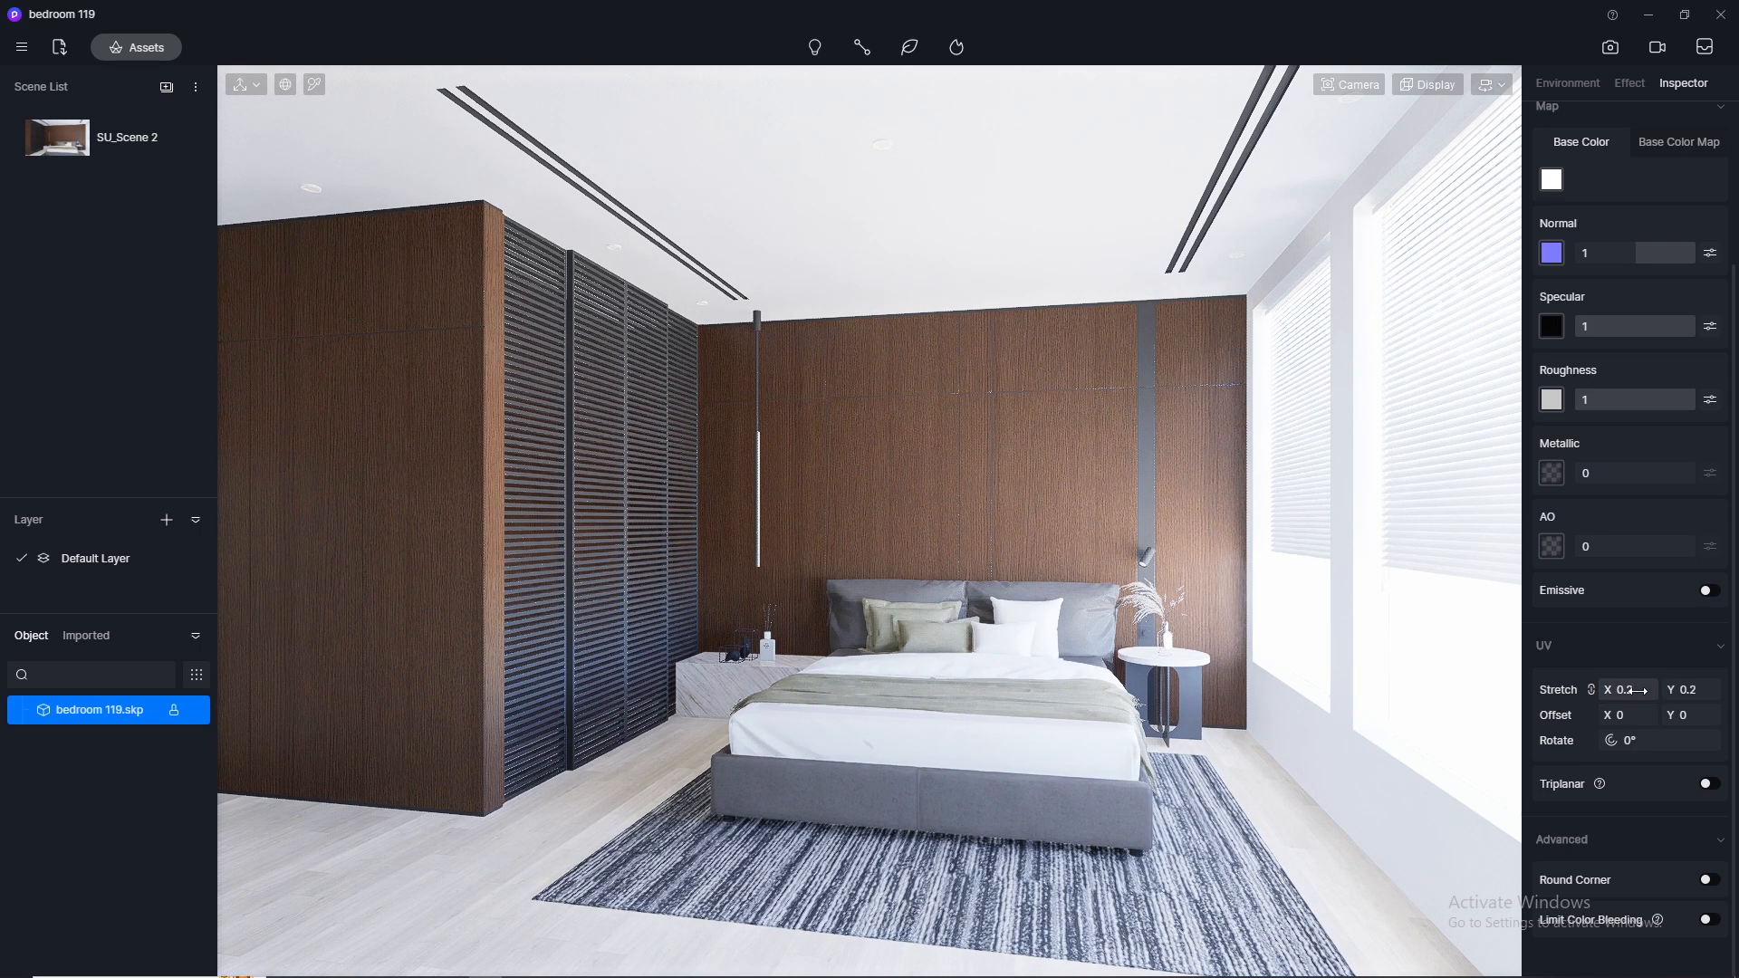
{"action": "key", "text": "Return"}
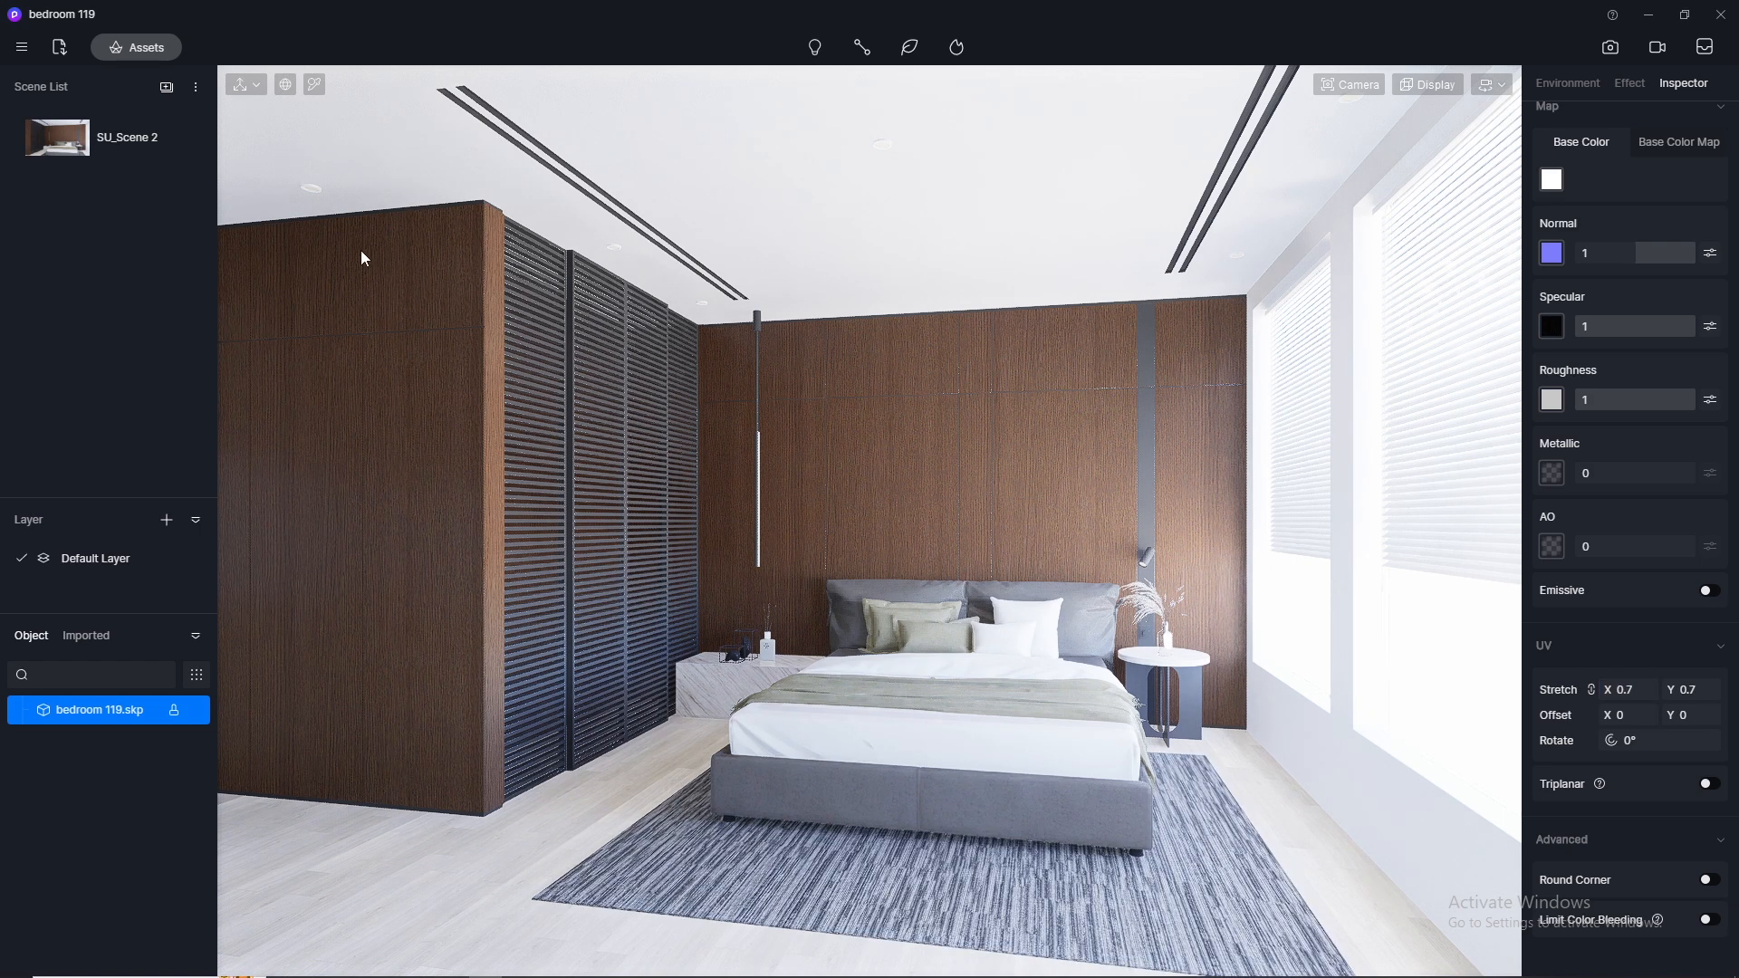
Step: Apply the Light gray linen cloth material from the favourite library materials to the bed frame
{"action": "left_click", "coordinate": [139, 46]}
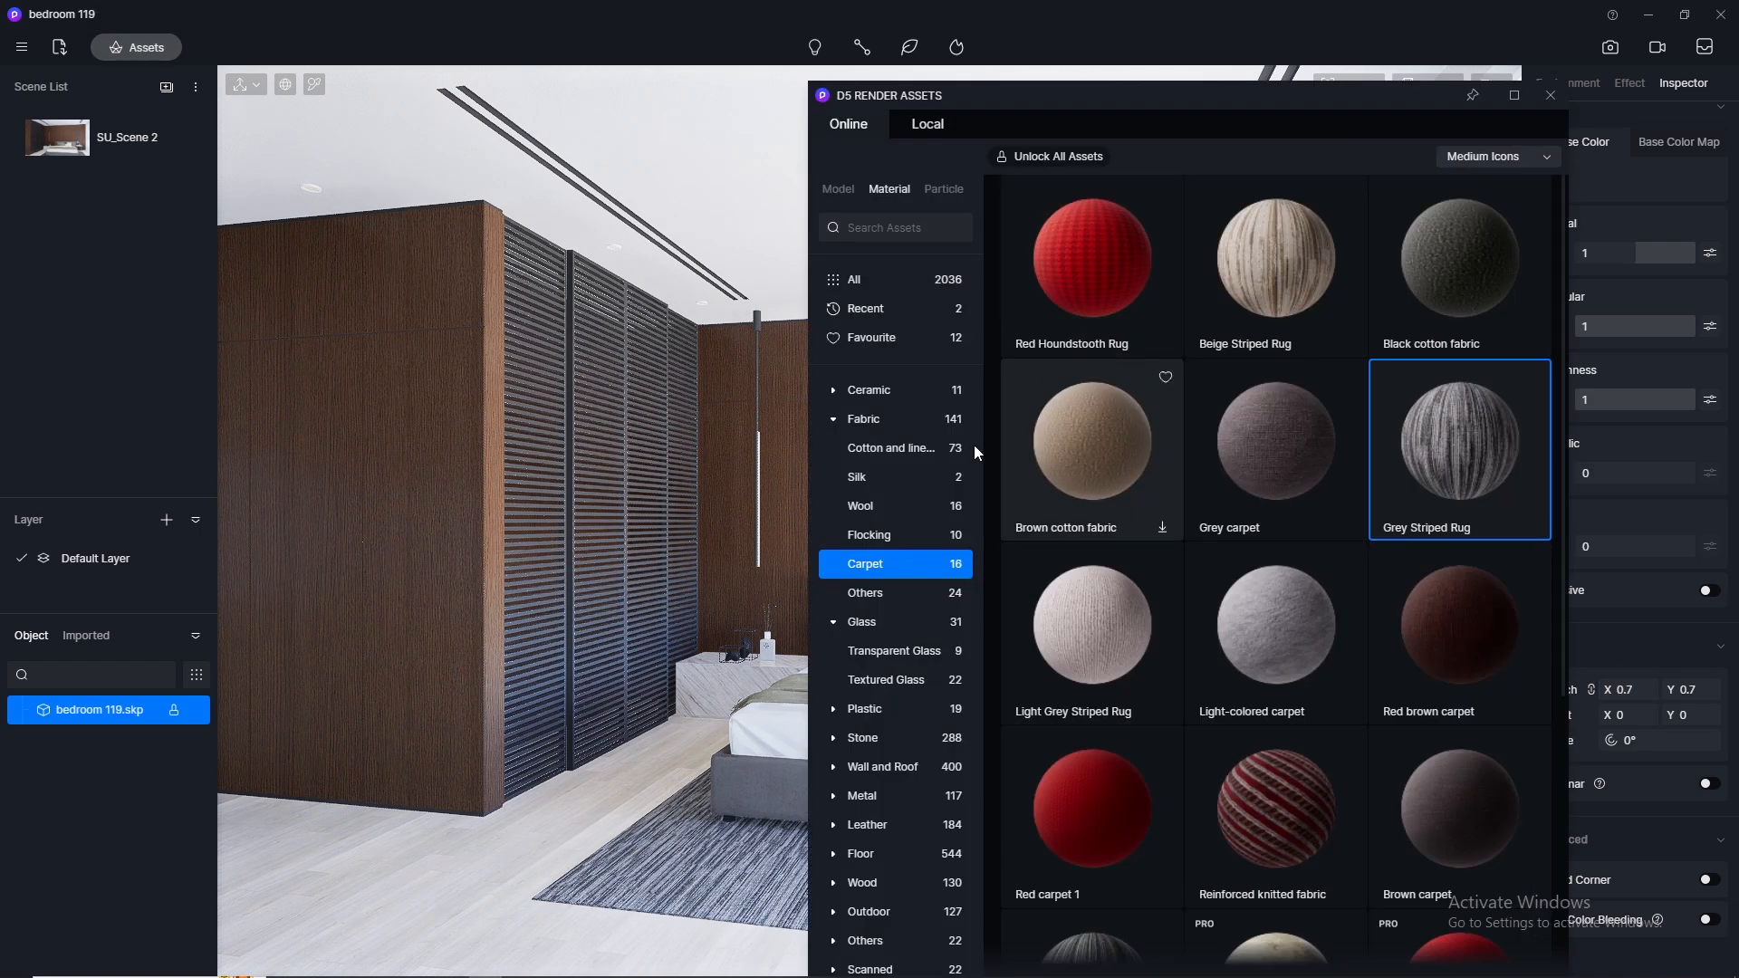
{"action": "left_click", "coordinate": [889, 340]}
{"action": "mouse_move", "coordinate": [1160, 96]}
{"action": "left_mouse_down"}
{"action": "mouse_move", "coordinate": [1100, 127]}
{"action": "mouse_move", "coordinate": [263, 160]}
{"action": "mouse_move", "coordinate": [252, 133]}
{"action": "mouse_move", "coordinate": [422, 122]}
{"action": "left_mouse_up"}
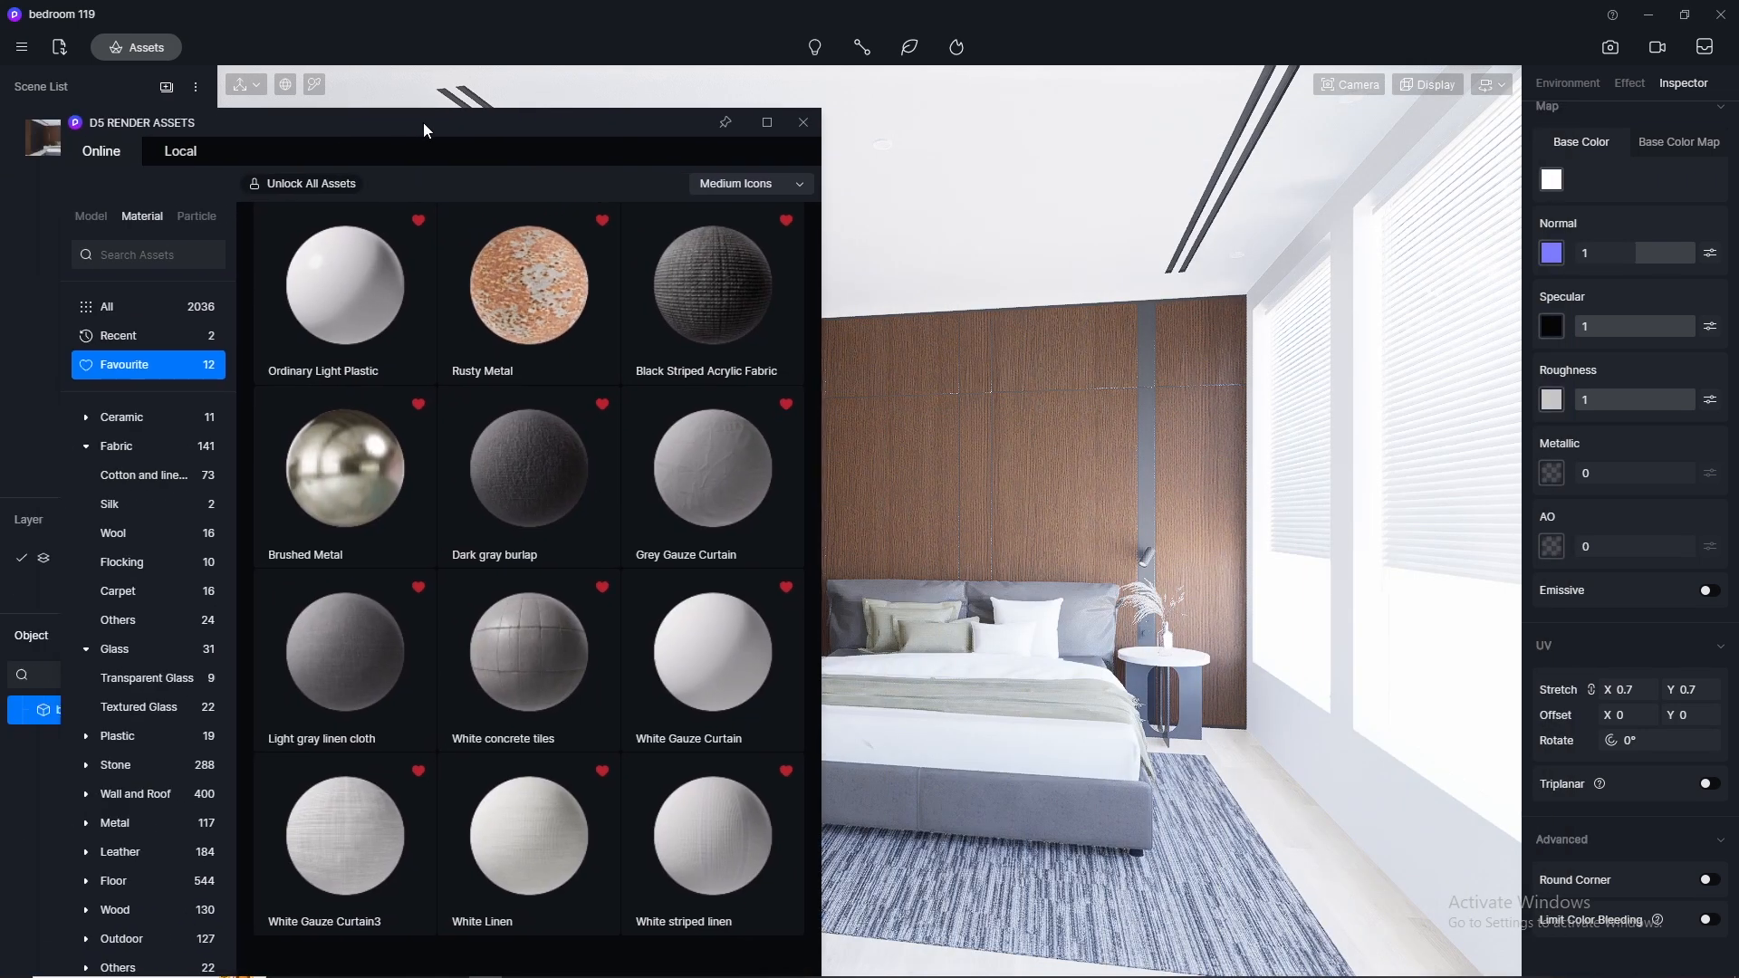
{"action": "left_click_drag", "start_coordinate": [348, 639], "coordinate": [1062, 816]}
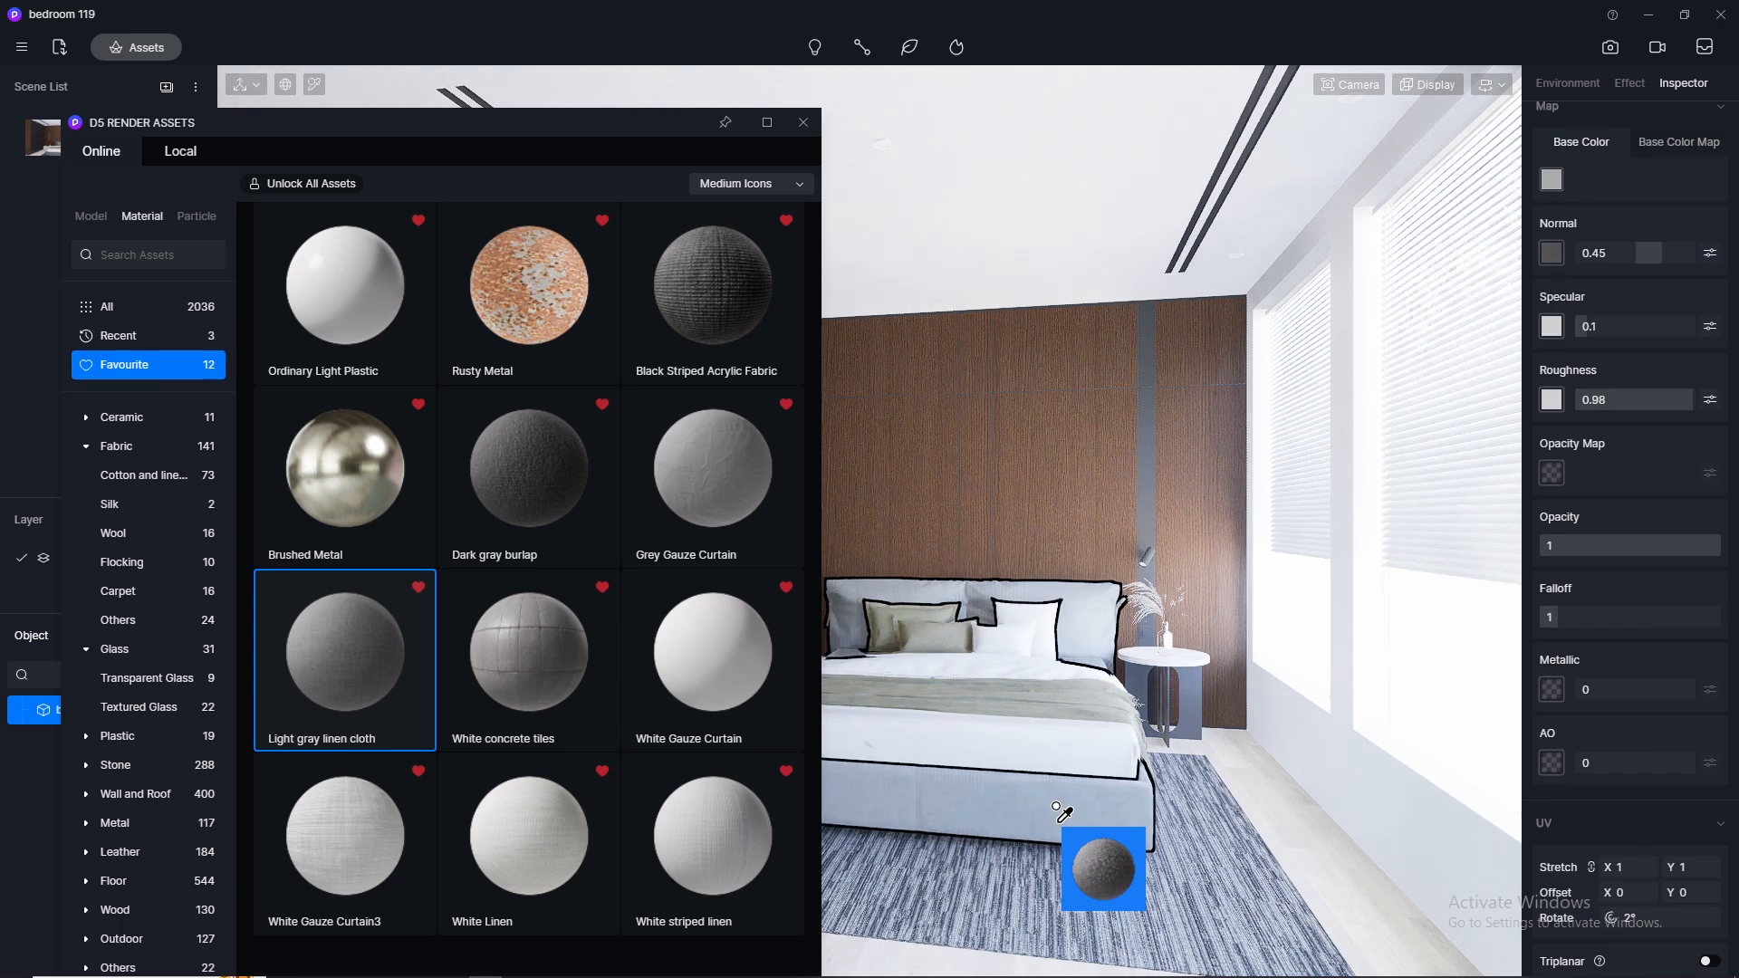
Step: Switch the viewport navigation mode to Orbit and return to the saved SU_Scene 2 view
{"action": "left_click", "coordinate": [804, 122]}
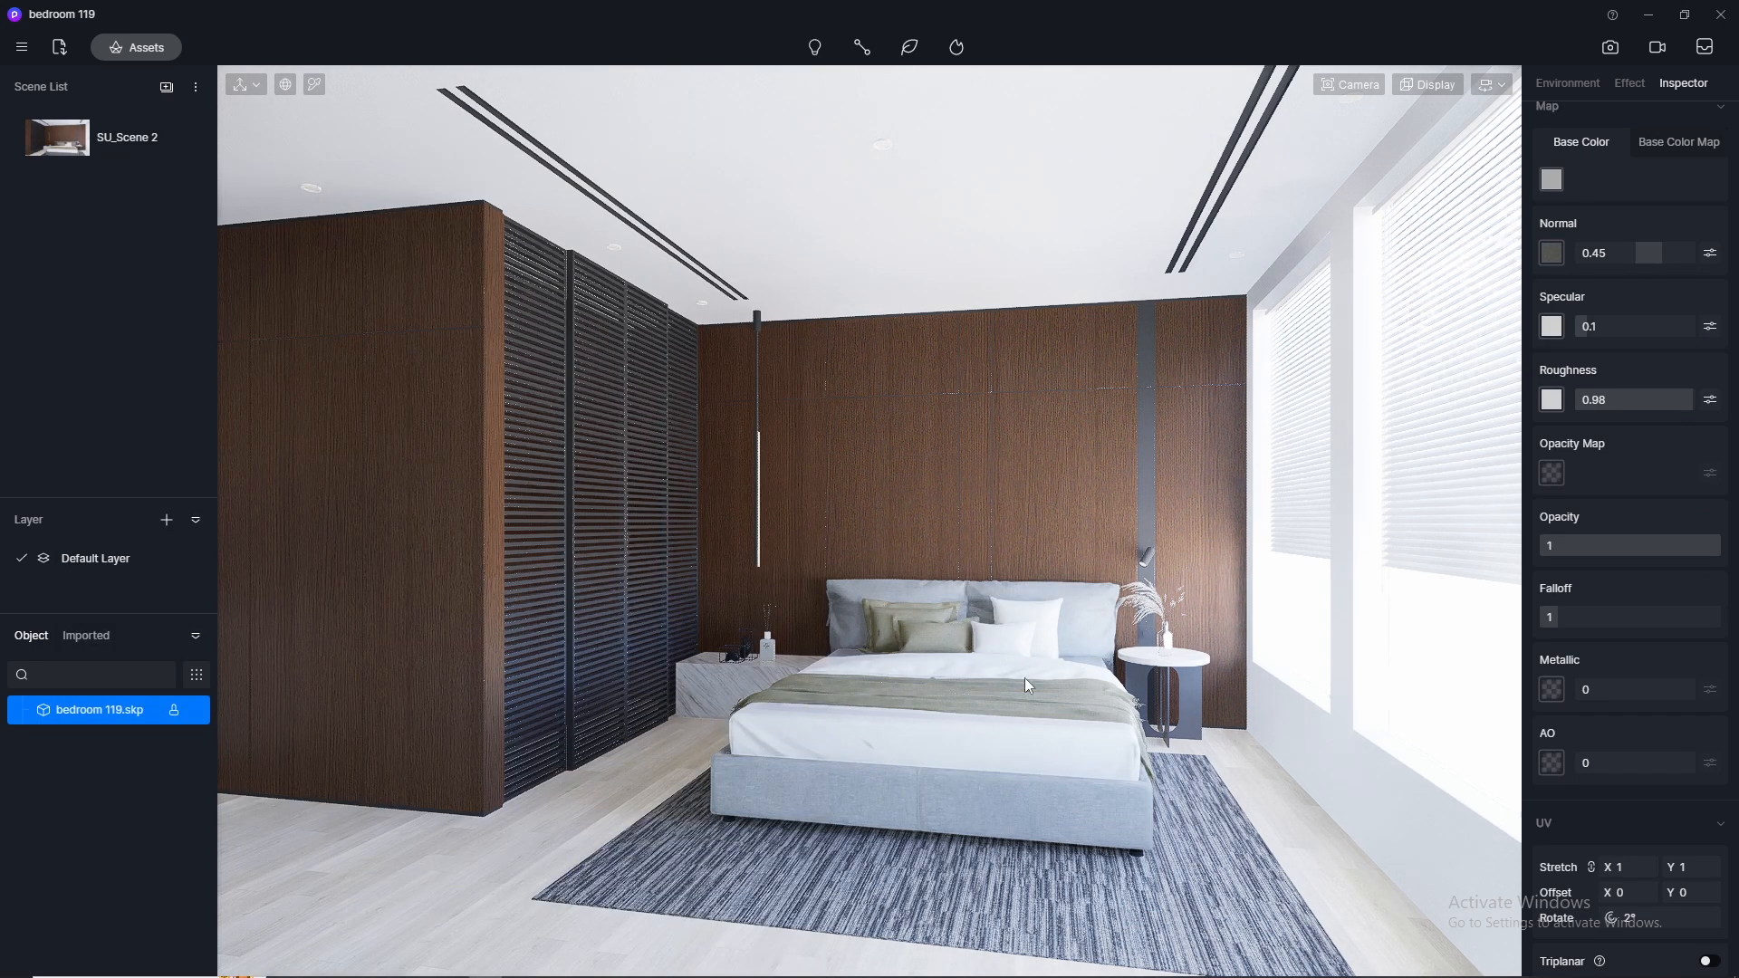
{"action": "scroll", "coordinate": [1049, 813], "scroll_direction": "up", "scroll_amount": 4}
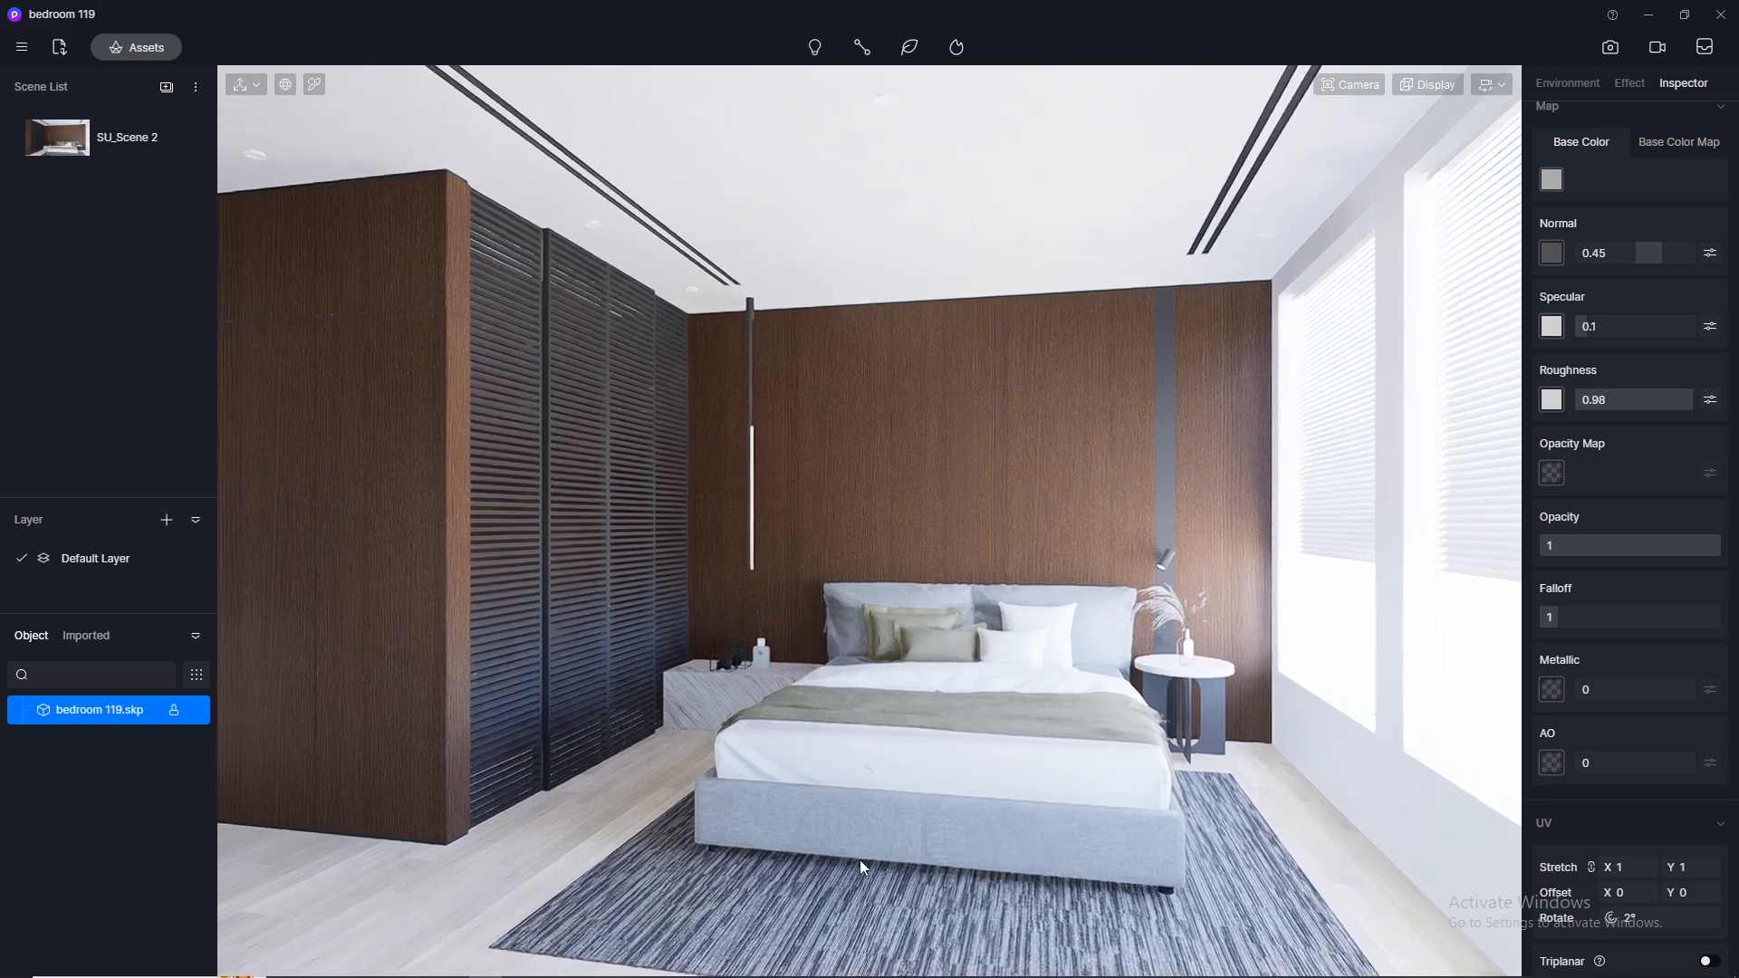
{"action": "left_click", "coordinate": [1490, 84]}
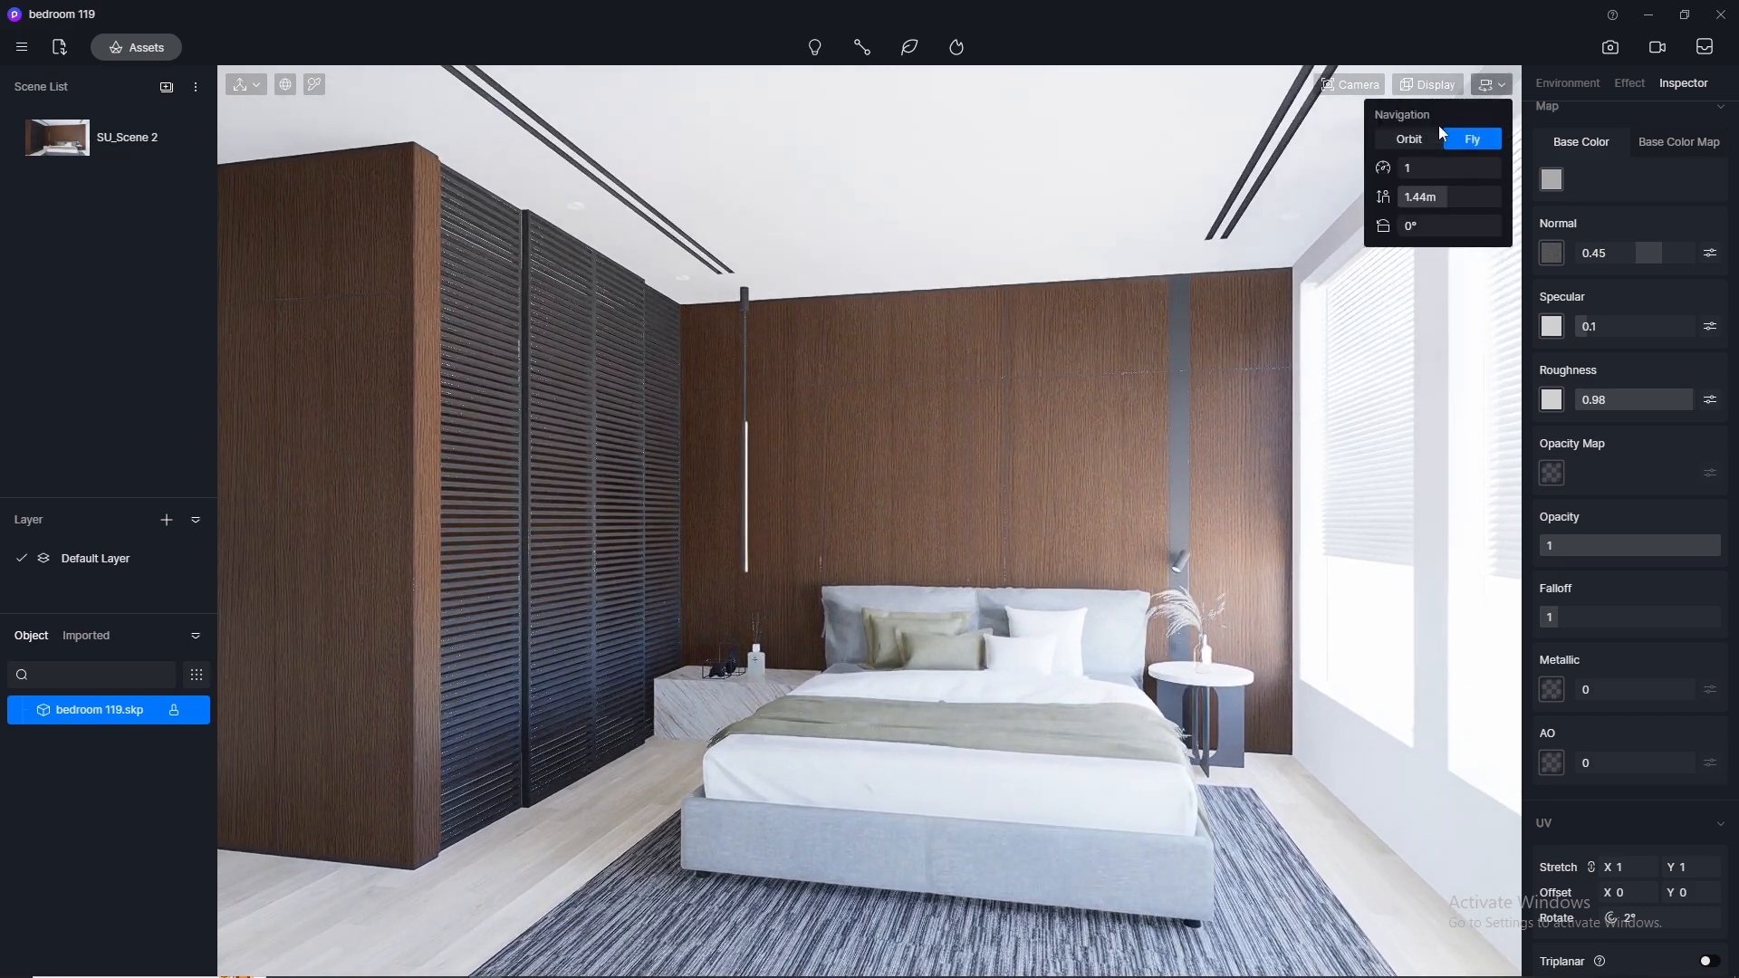
{"action": "scroll", "coordinate": [871, 917], "scroll_direction": "up", "scroll_amount": 3}
{"action": "scroll", "coordinate": [867, 883], "scroll_direction": "down", "scroll_amount": 3}
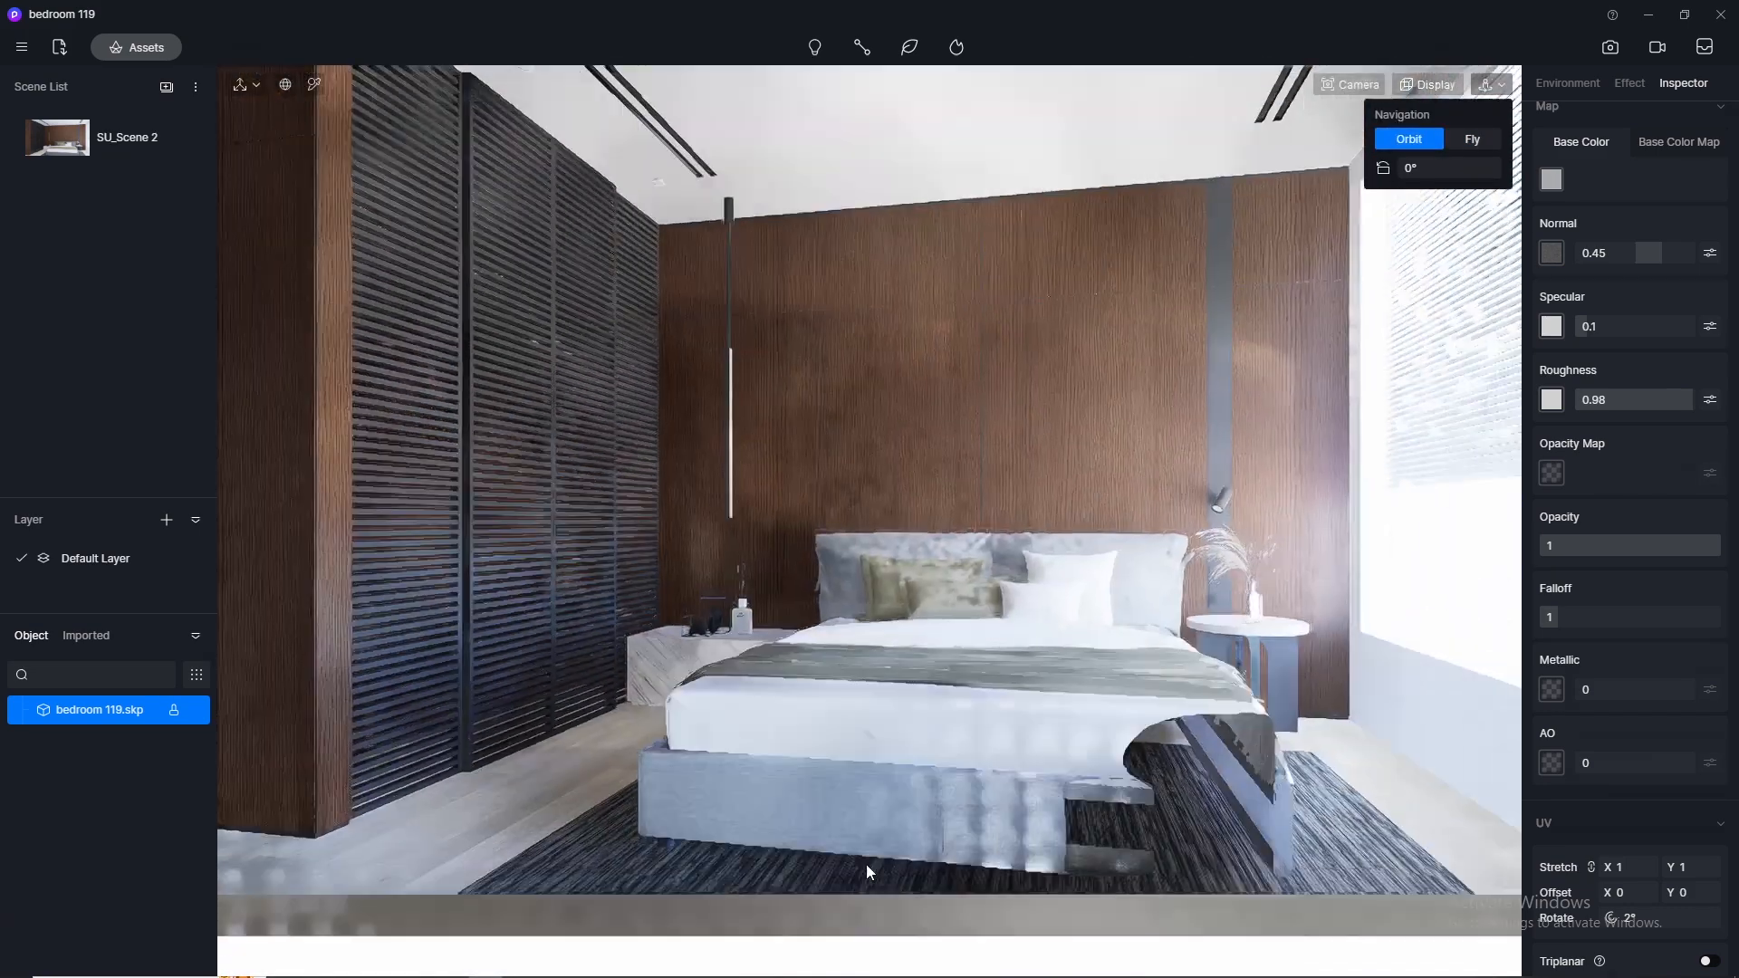
{"action": "middle_click_drag", "start_coordinate": [851, 835], "coordinate": [948, 639]}
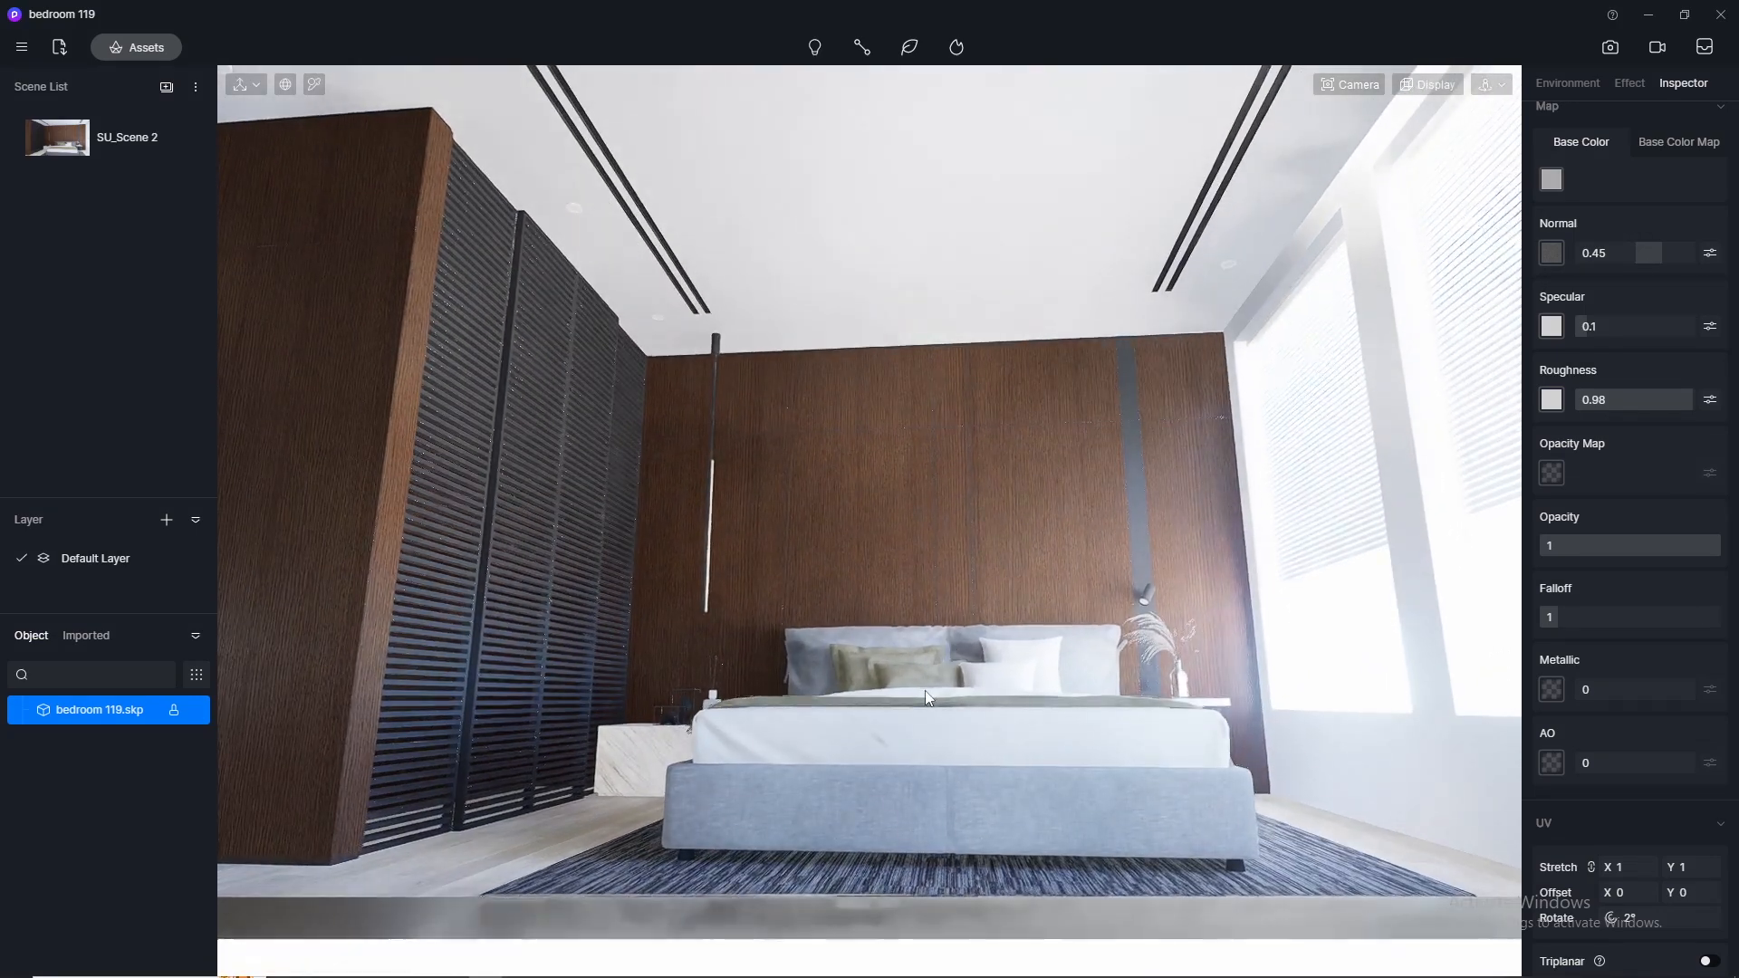
{"action": "left_click", "coordinate": [99, 140]}
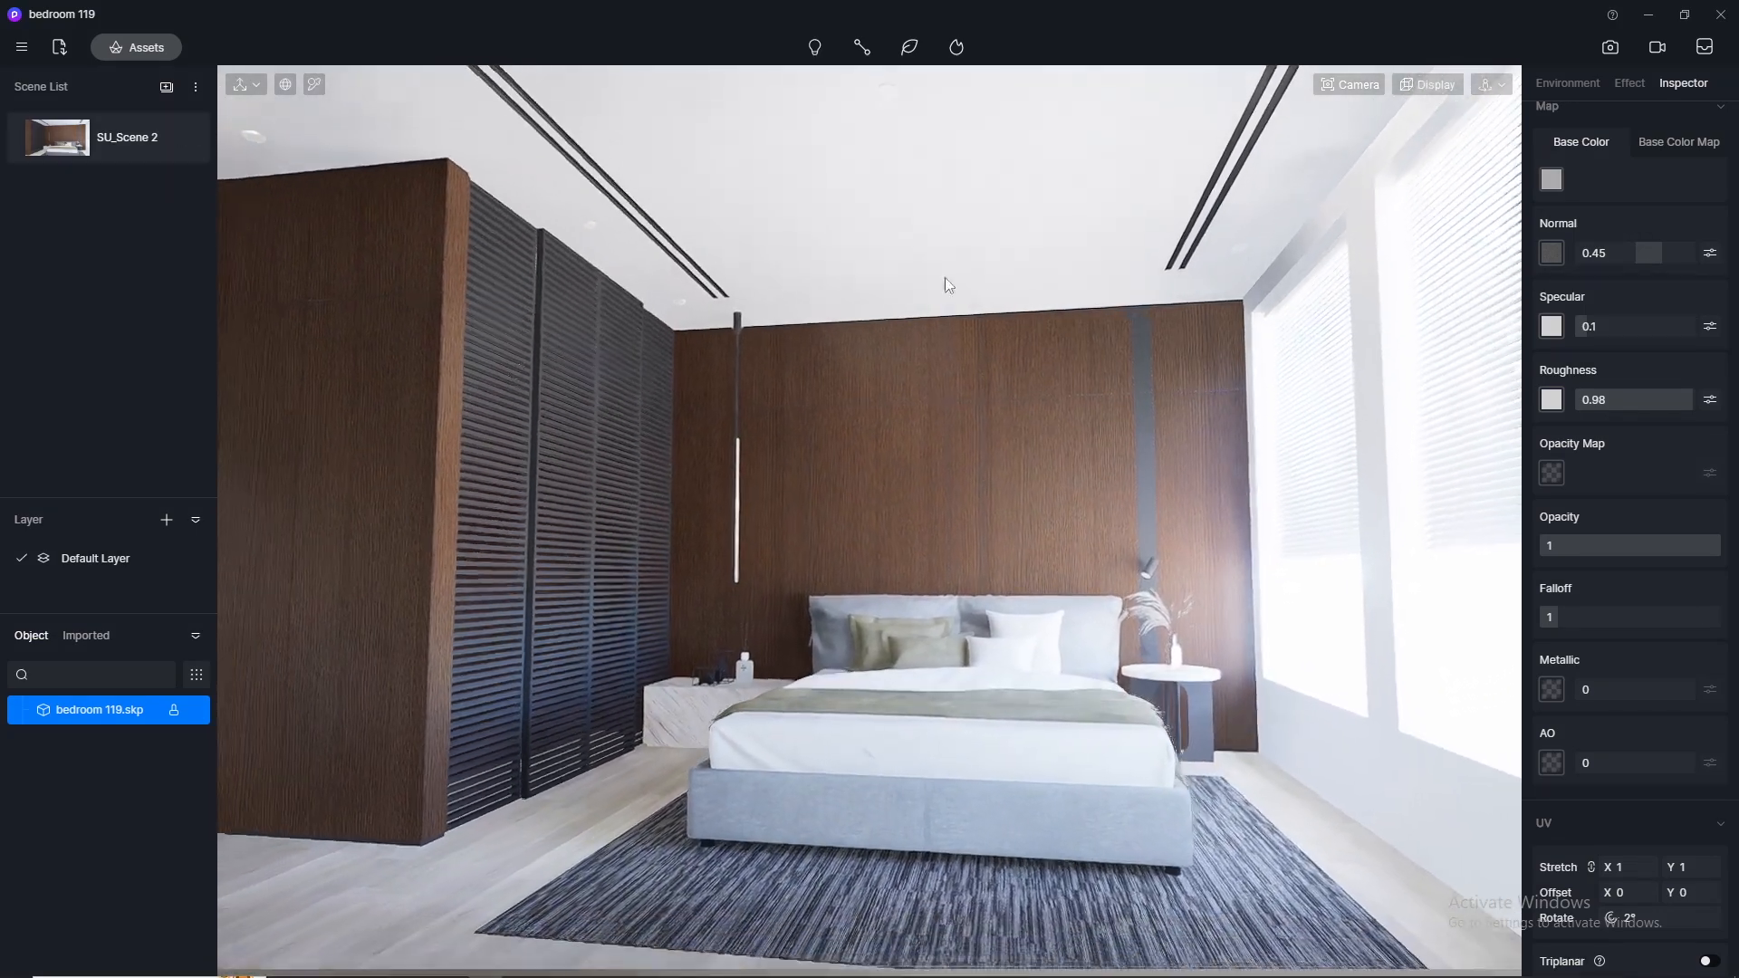
Step: Apply the White Linen material from the favourite library materials to the white bedding and close the asset library
{"action": "left_click", "coordinate": [129, 46]}
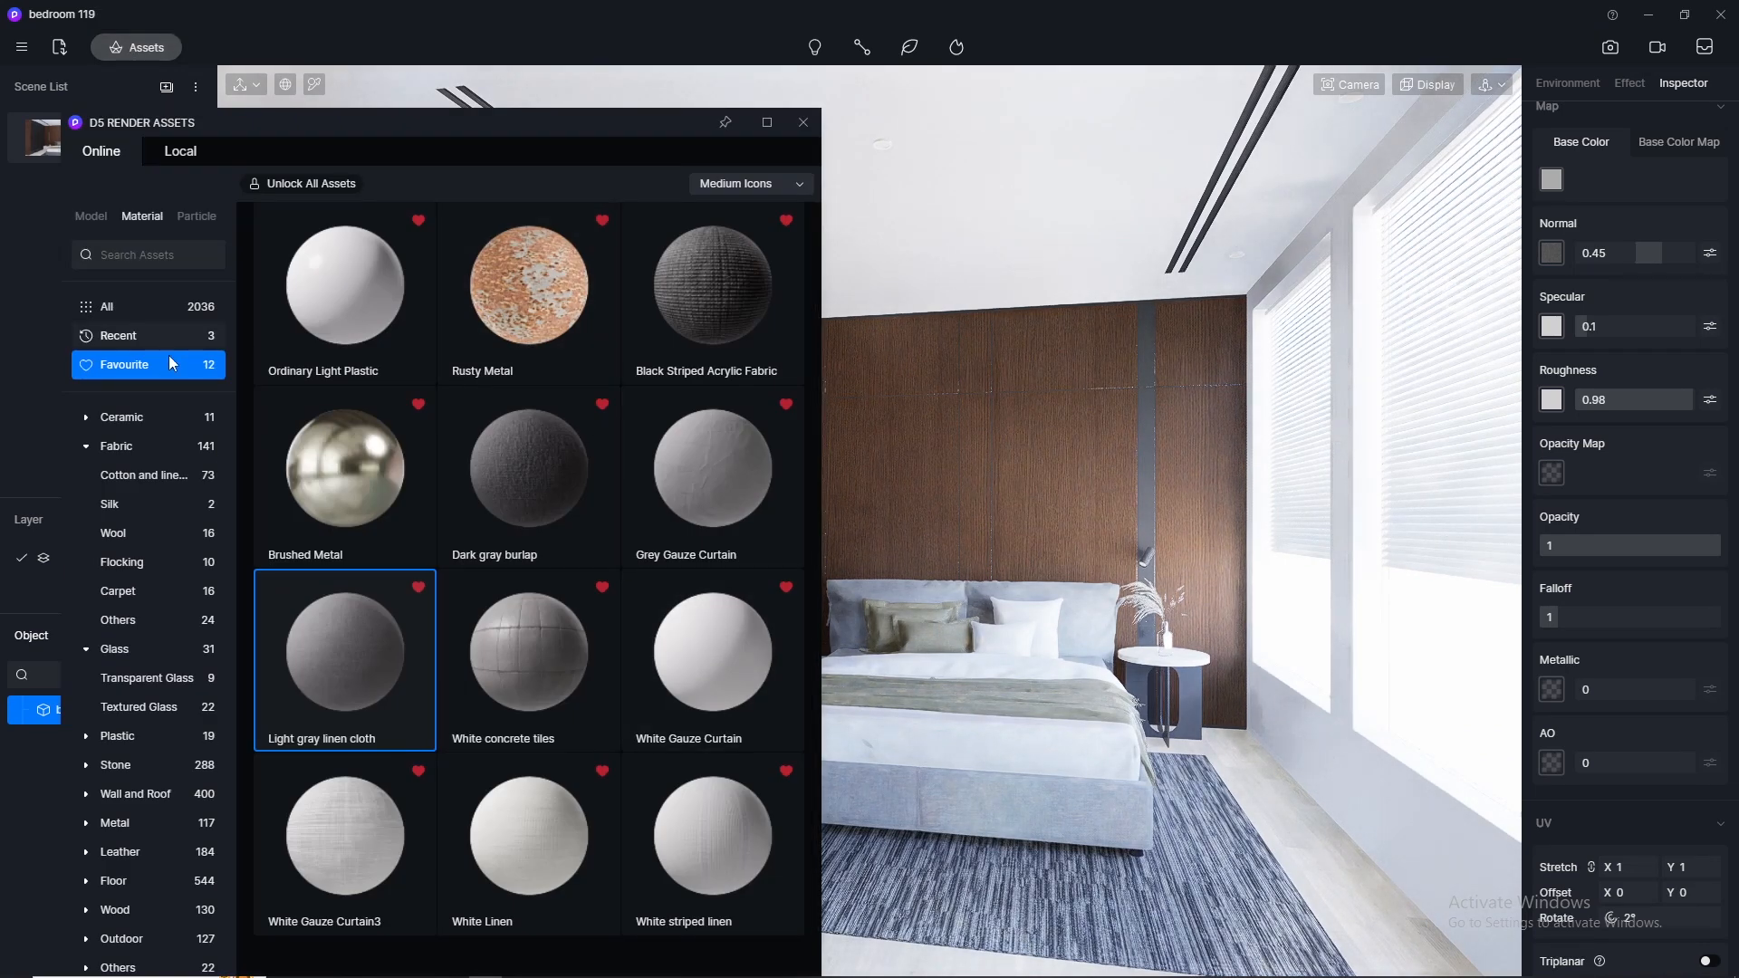
{"action": "scroll", "coordinate": [608, 643], "scroll_direction": "down", "scroll_amount": 1}
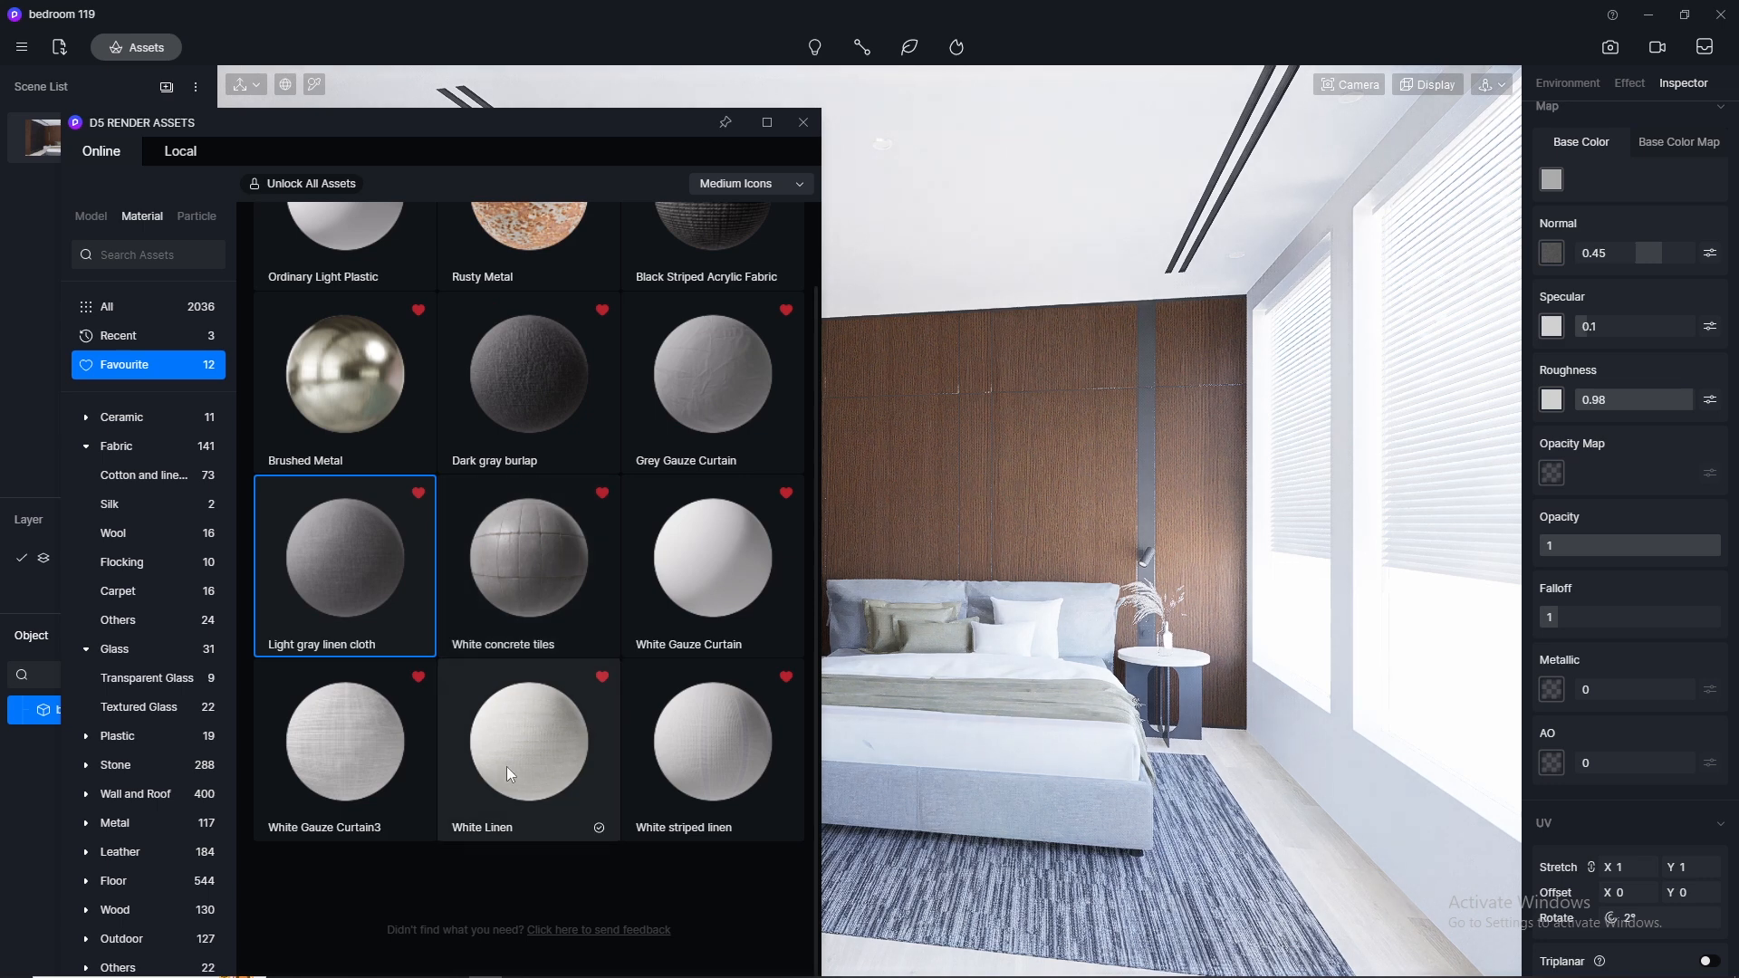
{"action": "left_click_drag", "start_coordinate": [500, 777], "coordinate": [1014, 733]}
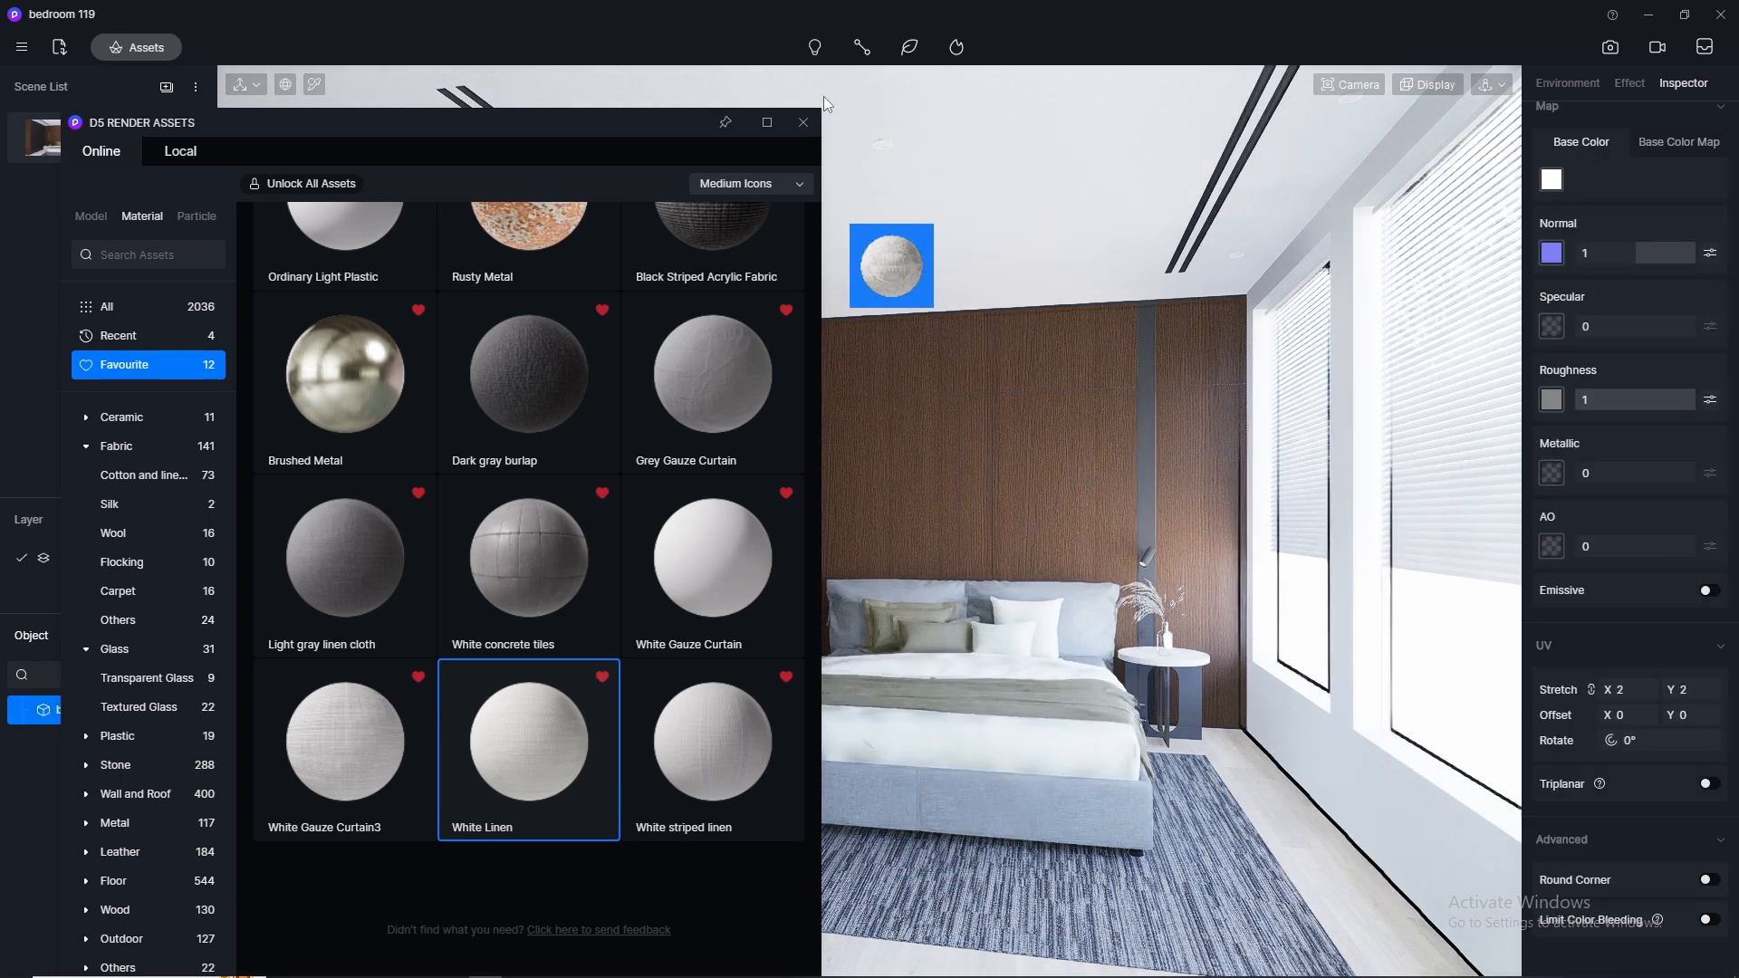
{"action": "left_click", "coordinate": [802, 128]}
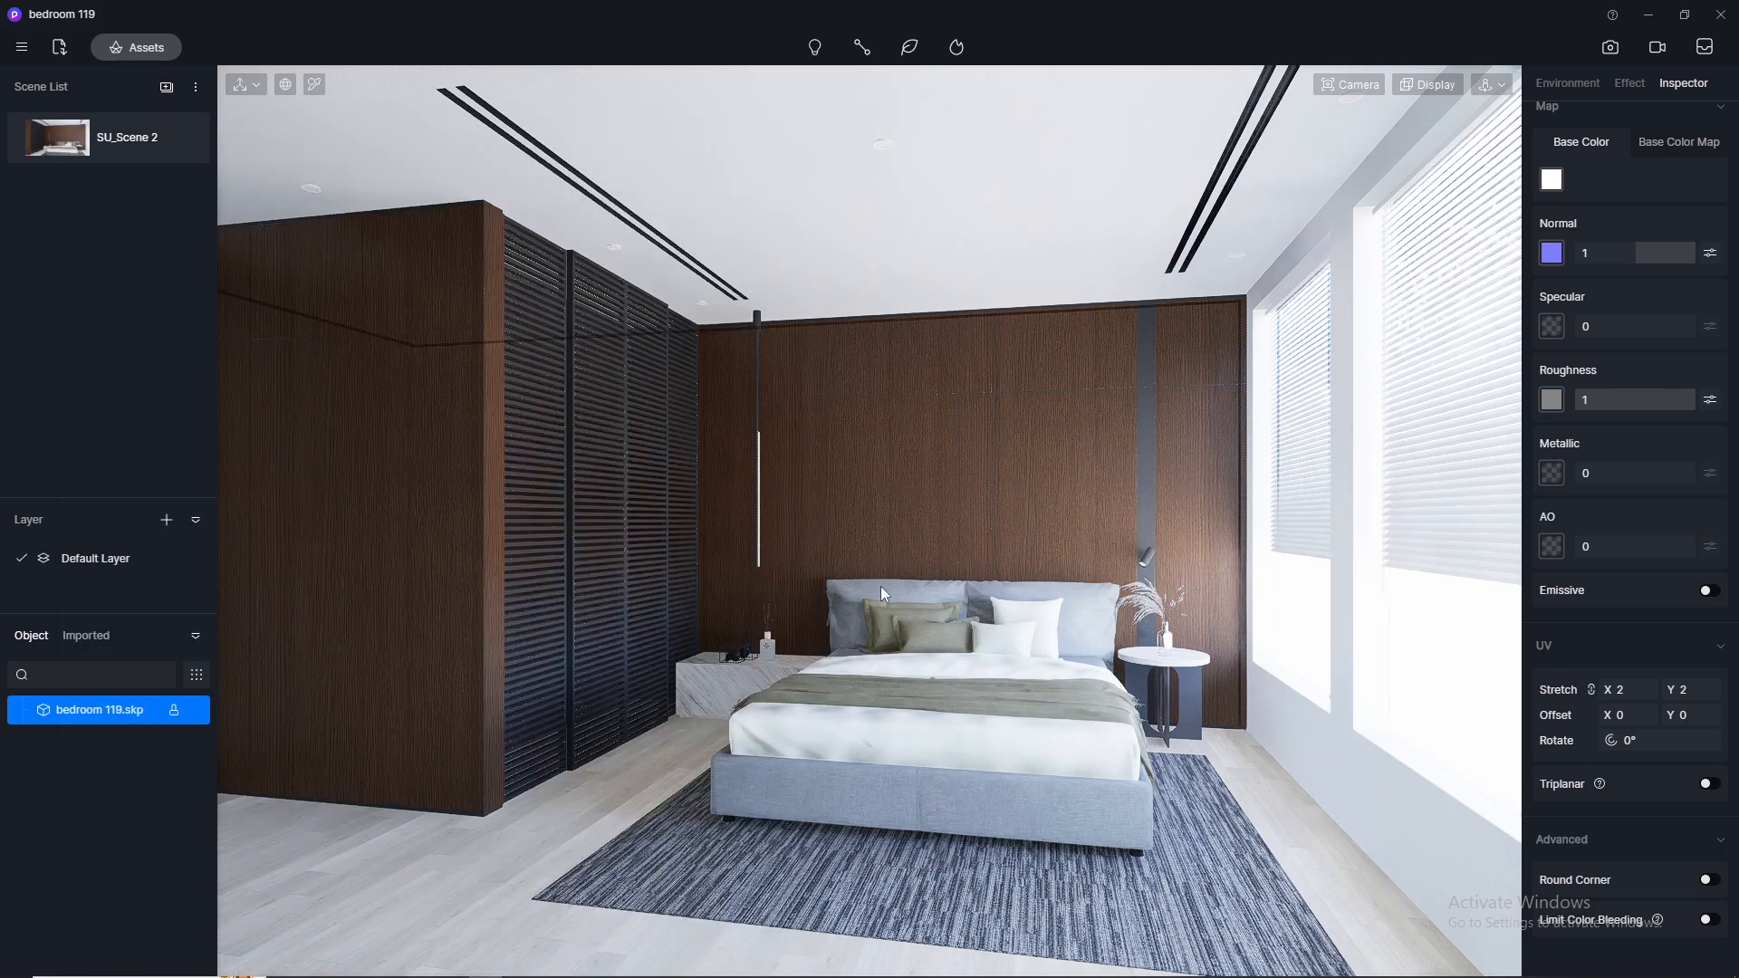
Step: Try UV stretch values of 50 and 100 on the white bedding material, and settle on 120
{"action": "scroll", "coordinate": [905, 766], "scroll_direction": "up", "scroll_amount": 3}
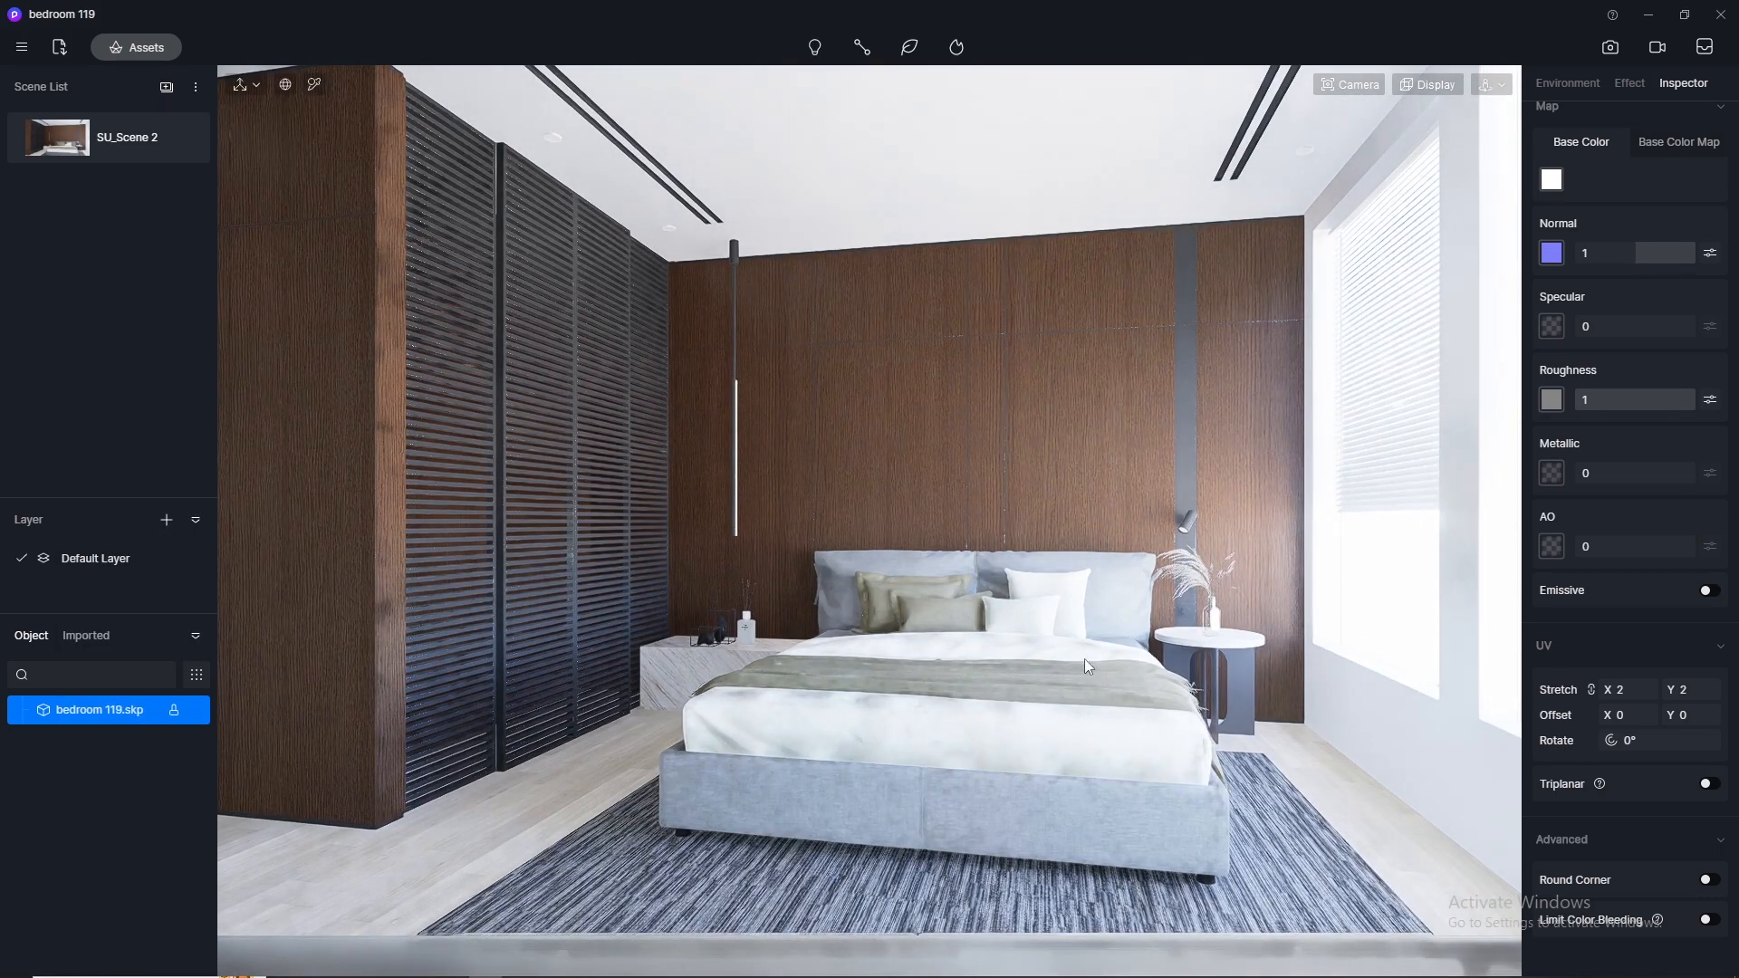
{"action": "middle_click_drag", "start_coordinate": [1136, 388], "coordinate": [1101, 905]}
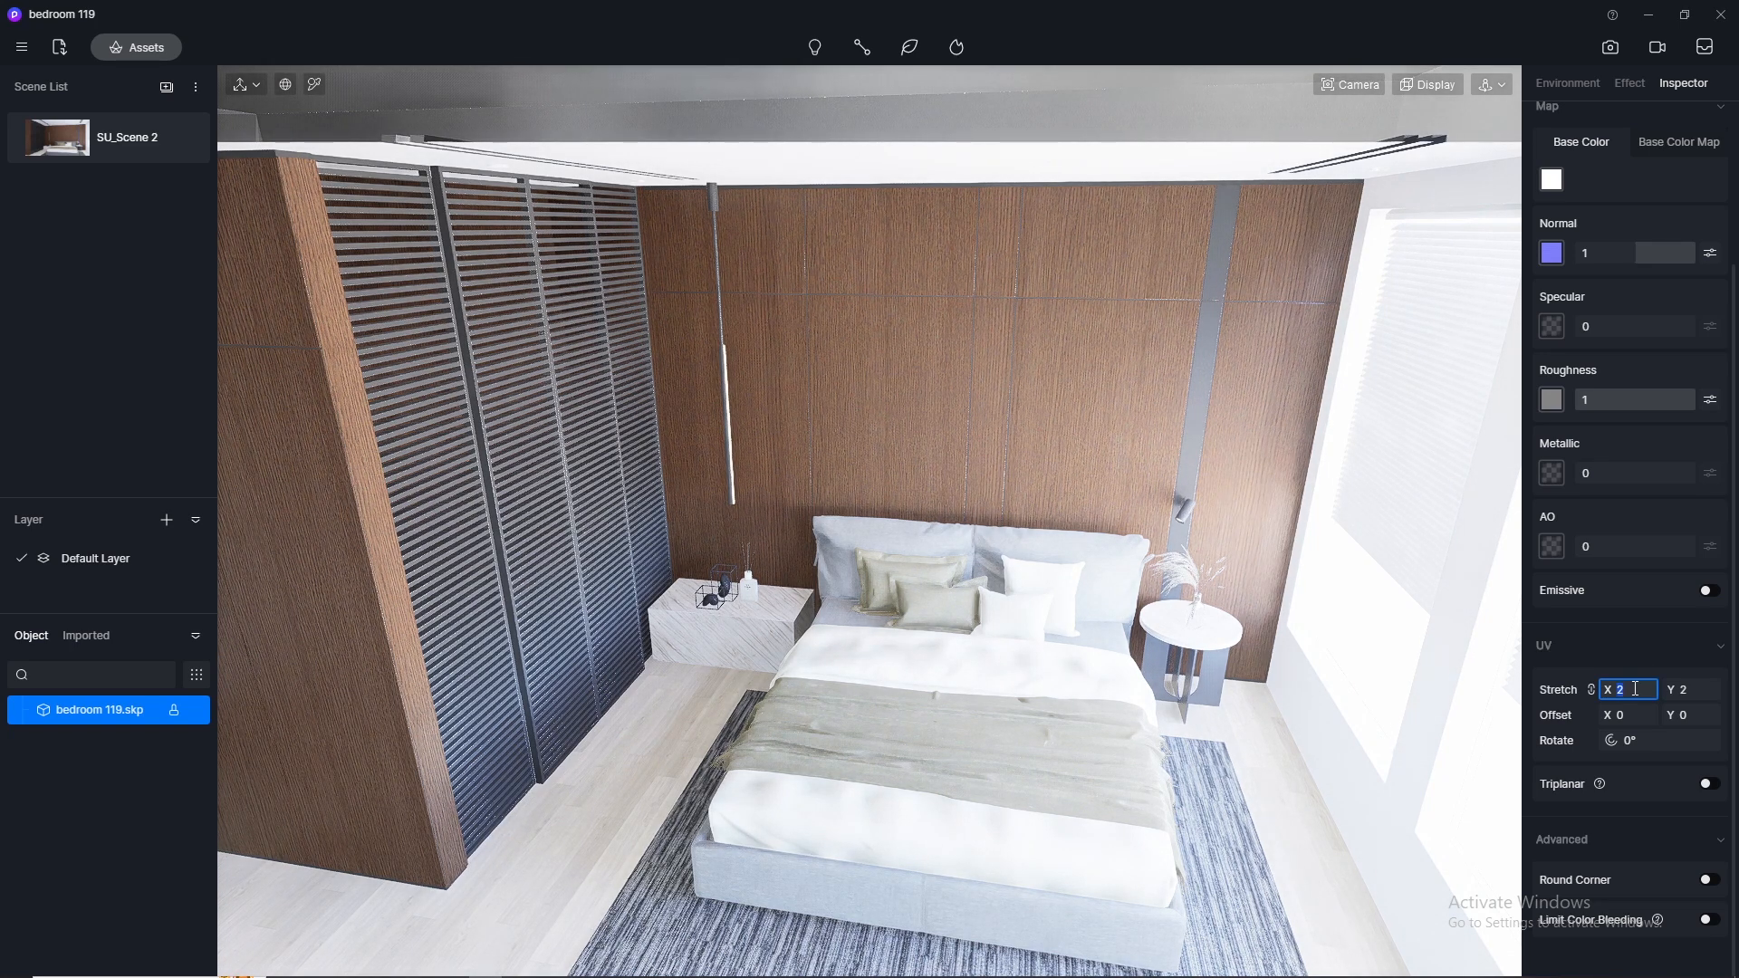
{"action": "key", "text": "Return"}
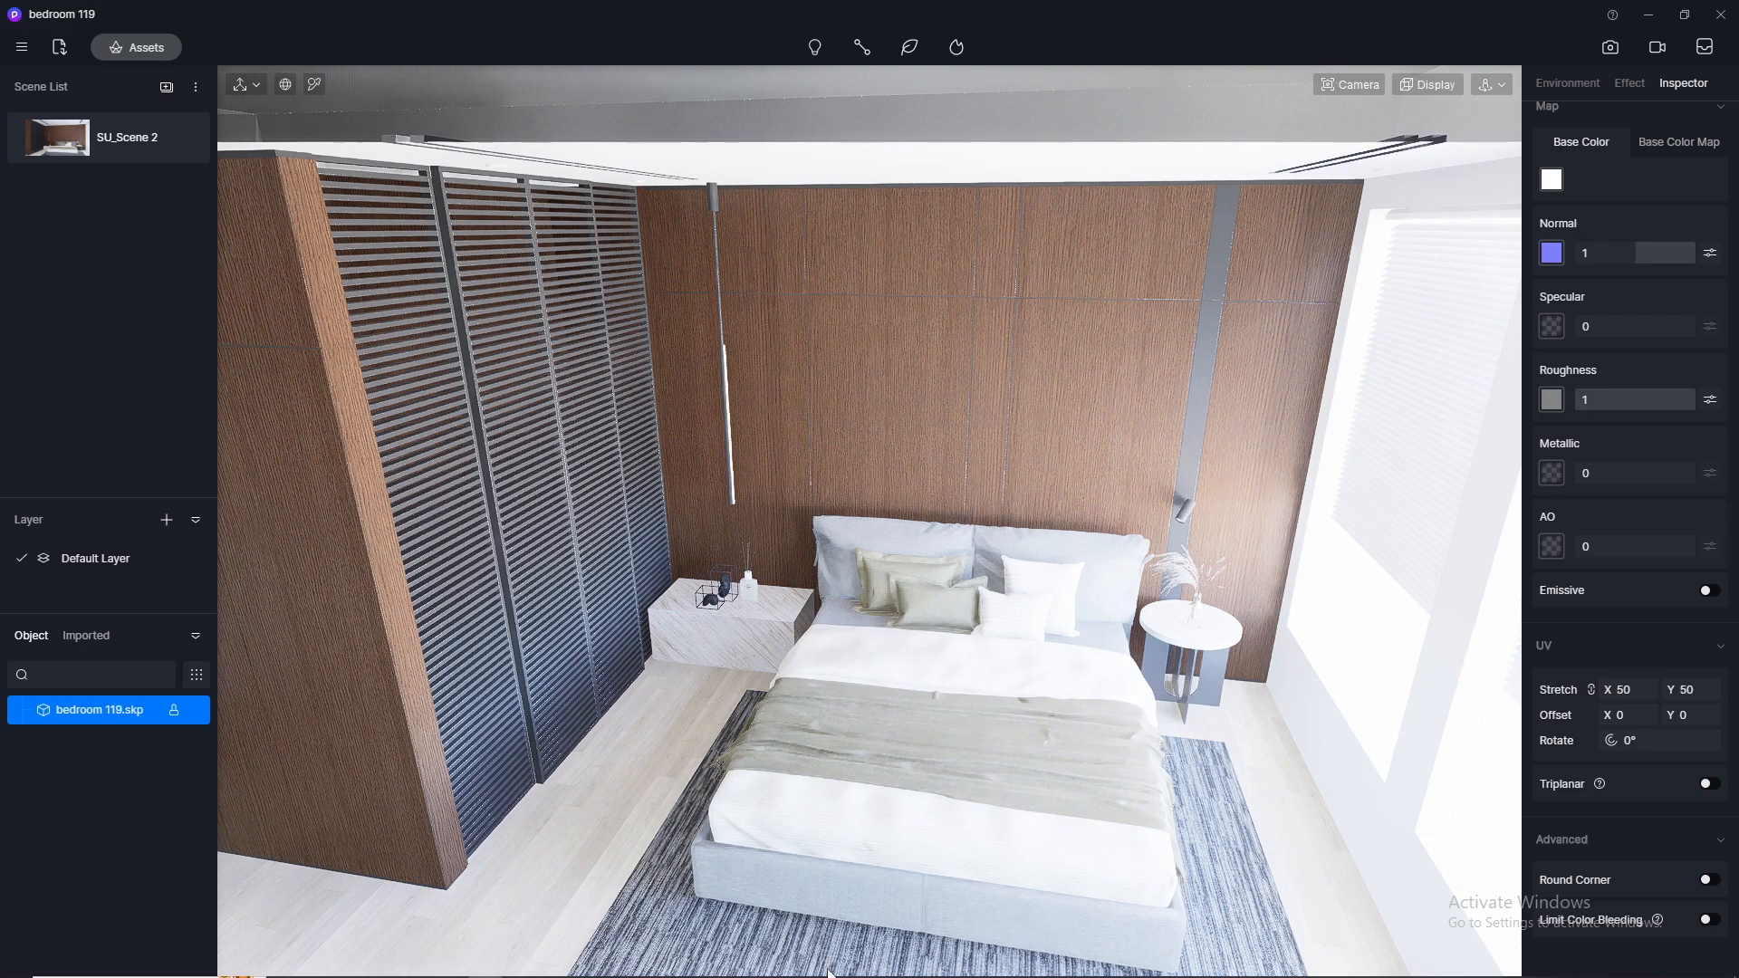
{"action": "scroll", "coordinate": [835, 896], "scroll_direction": "up", "scroll_amount": 3}
{"action": "scroll", "coordinate": [835, 894], "scroll_direction": "down", "scroll_amount": 2}
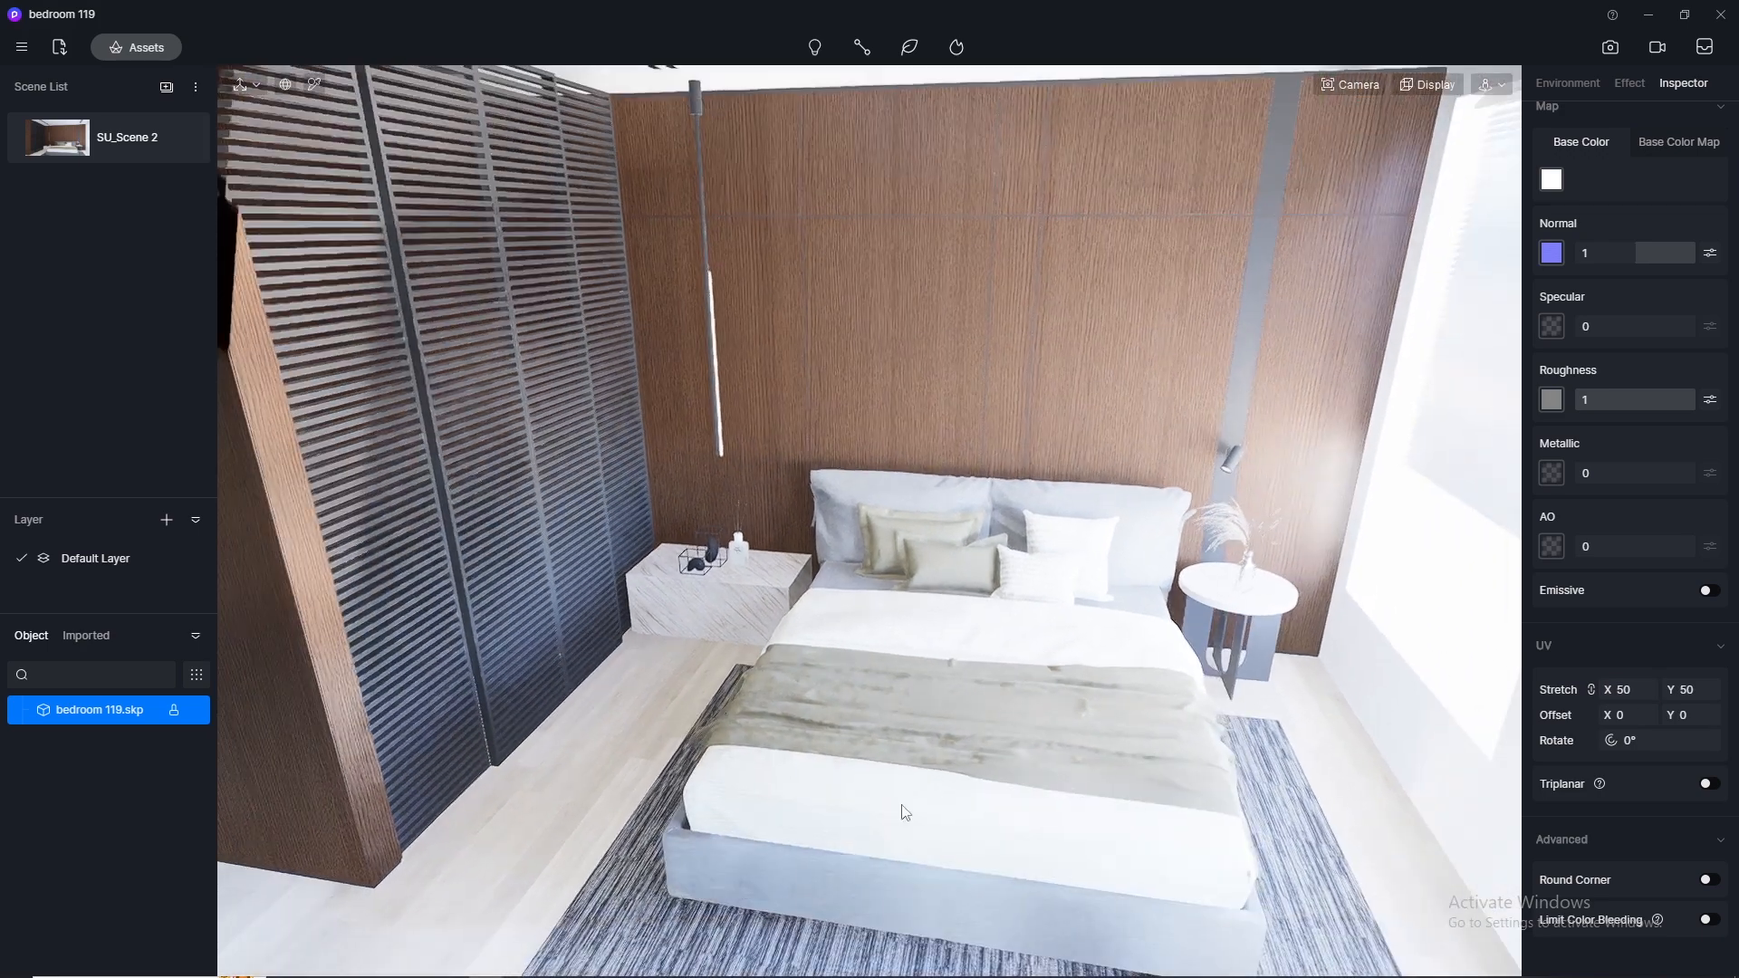
{"action": "right_click_drag", "start_coordinate": [1269, 233], "coordinate": [1226, 121]}
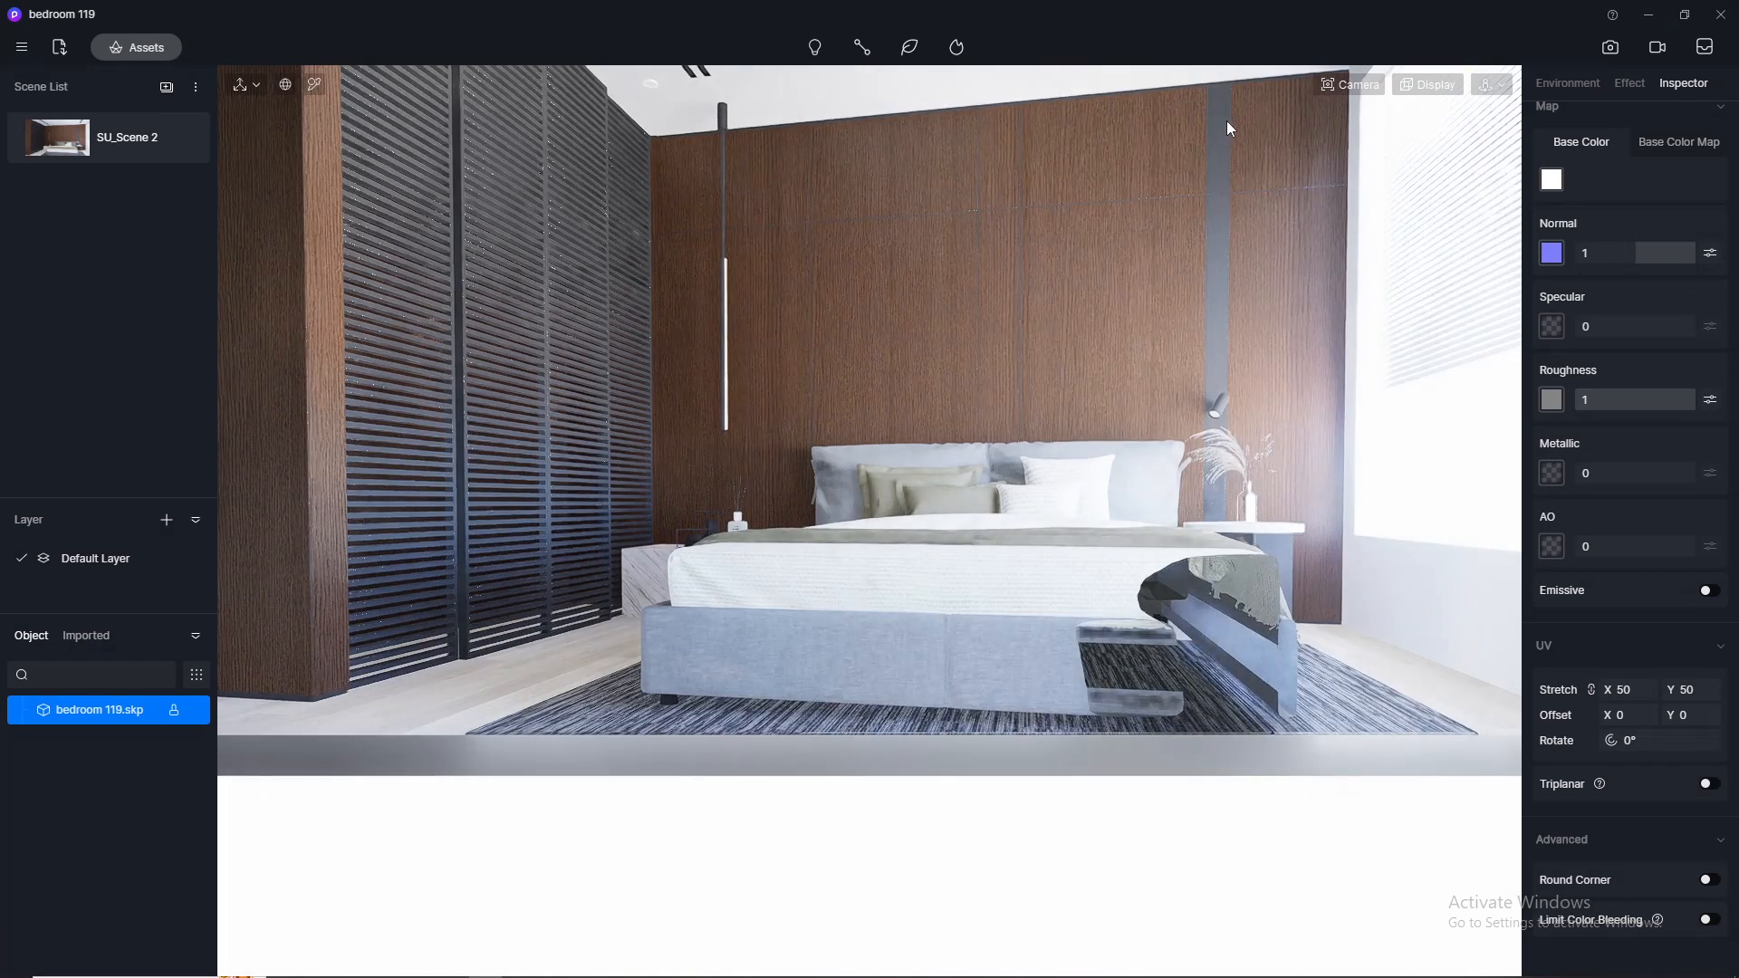
{"action": "left_click", "coordinate": [1643, 690]}
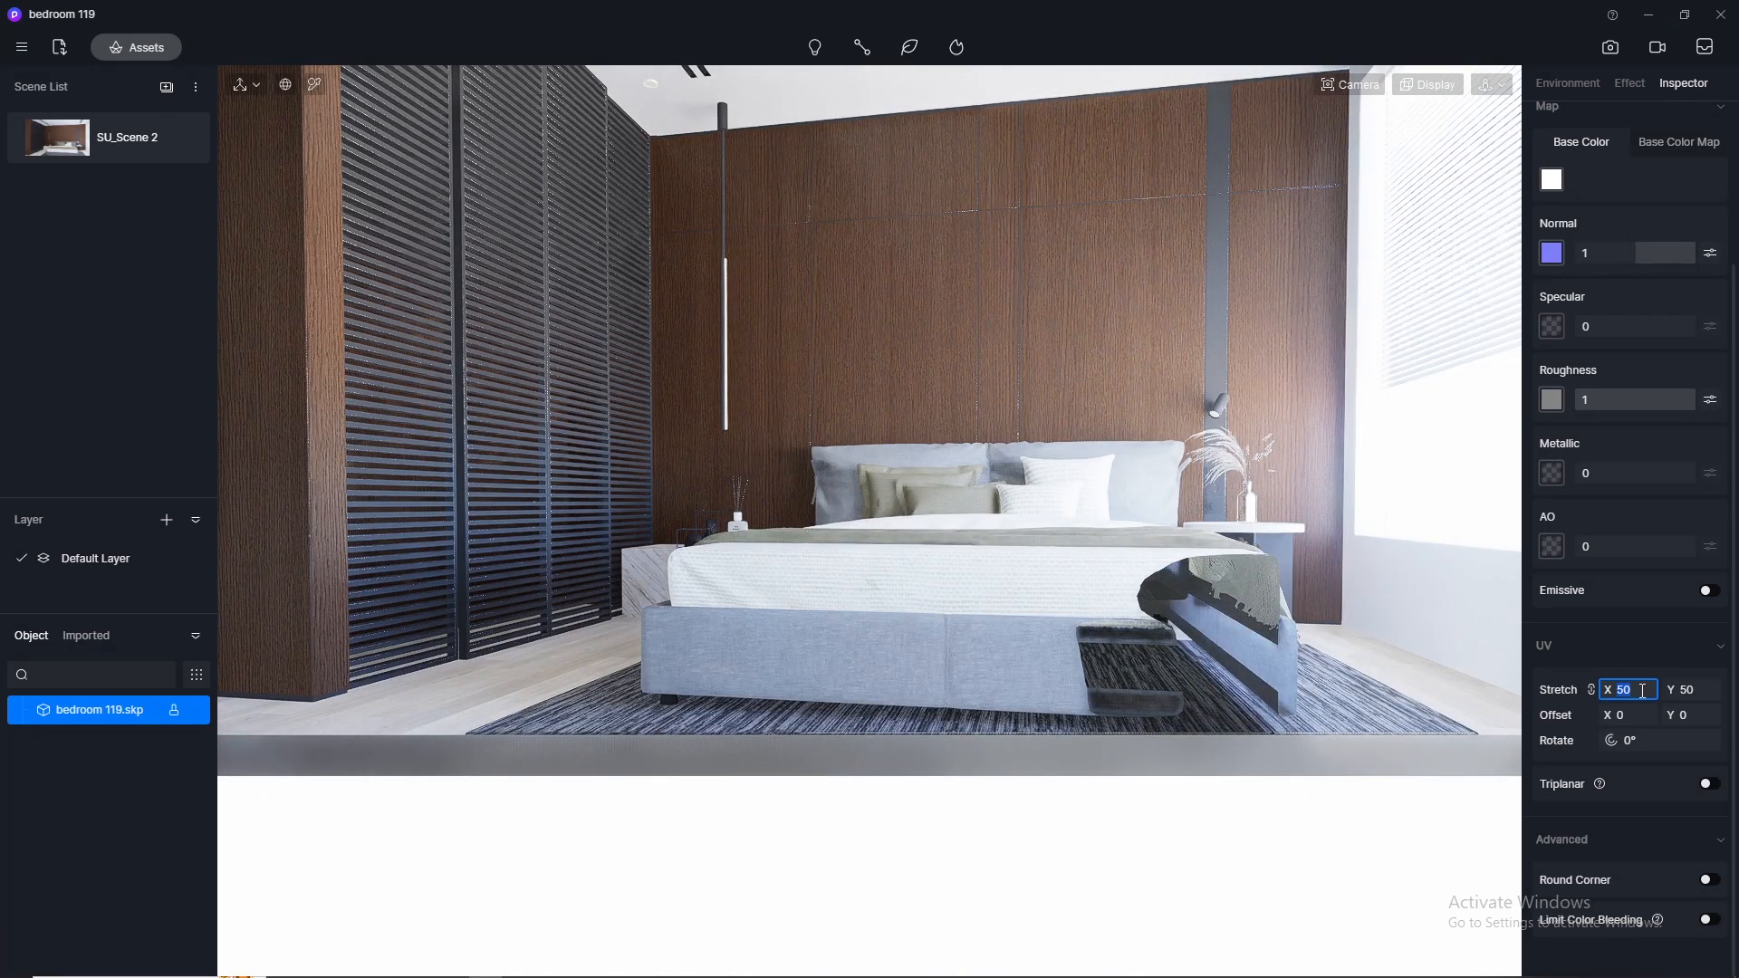
{"action": "key", "text": "Return"}
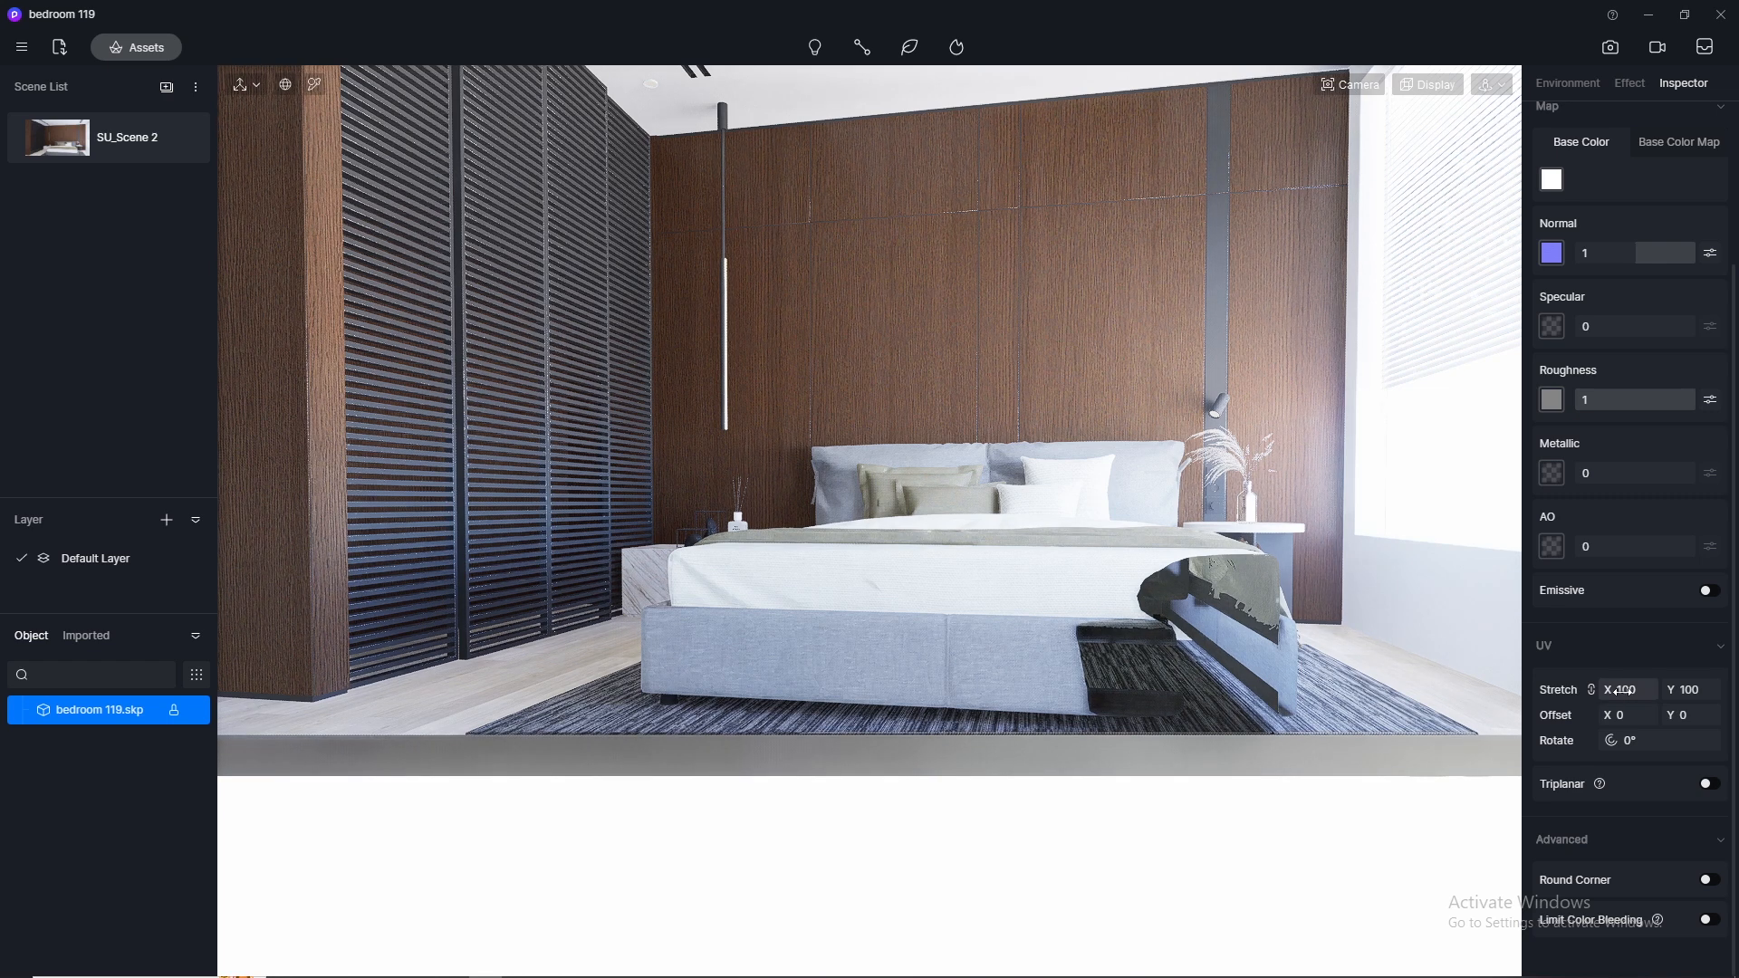
{"action": "key", "text": "Return"}
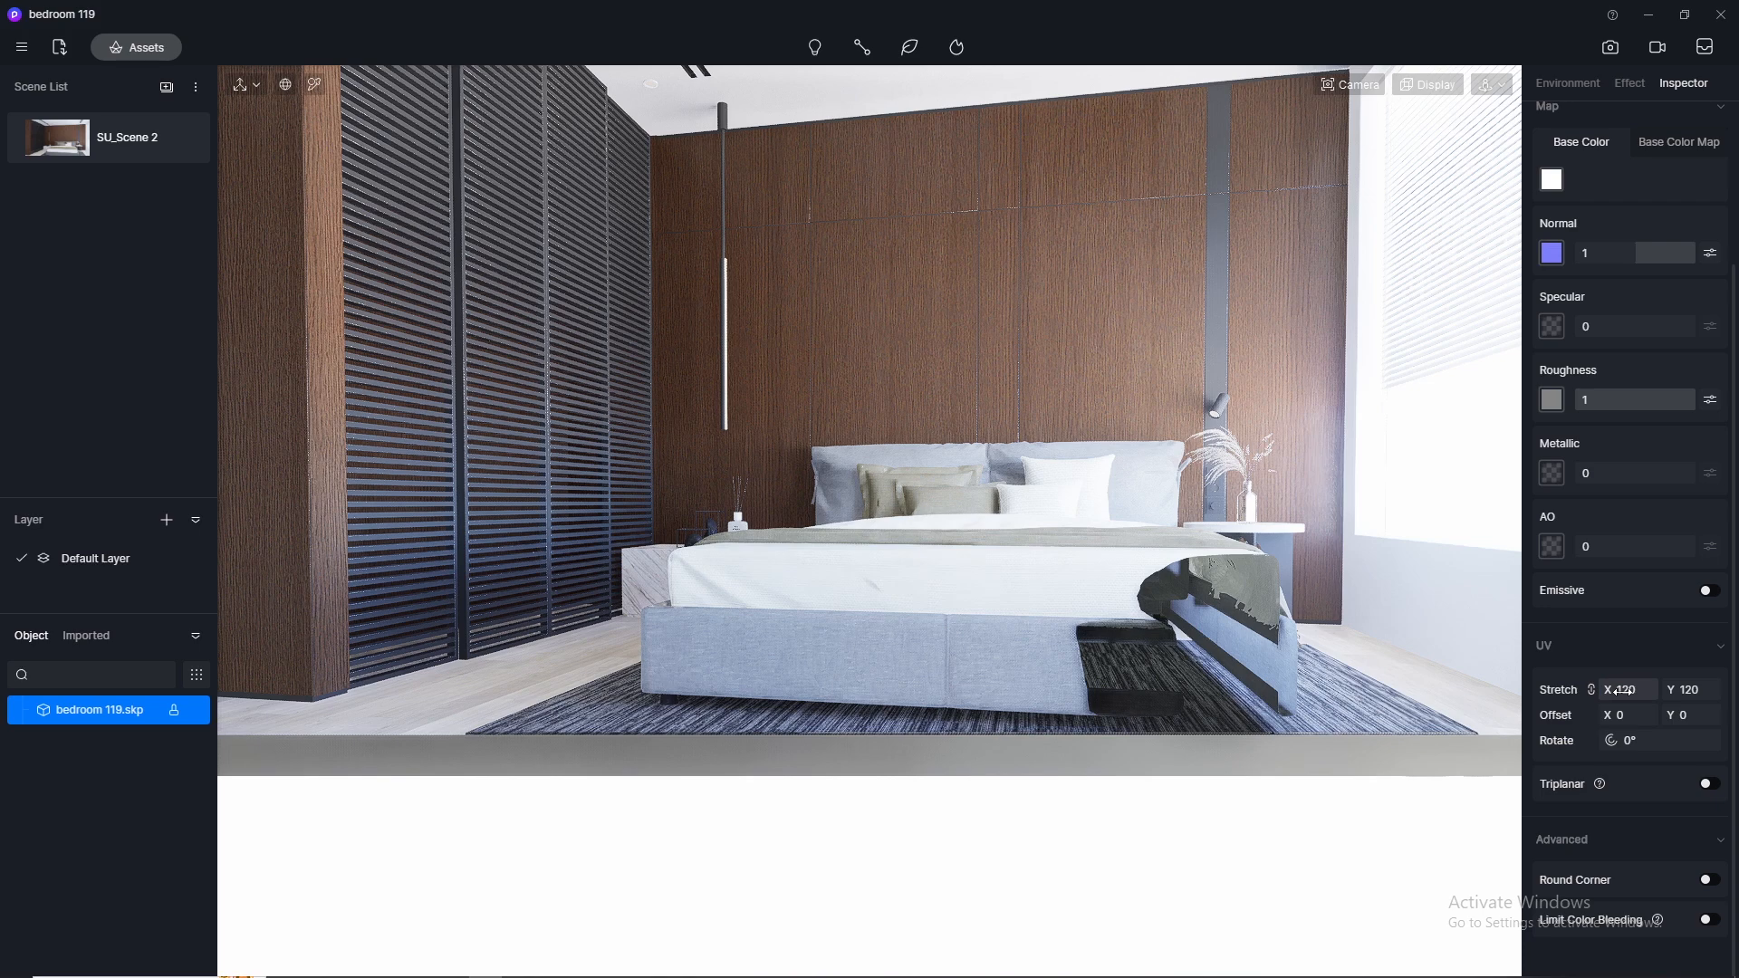
{"action": "right_click_drag", "start_coordinate": [1049, 517], "coordinate": [1018, 728]}
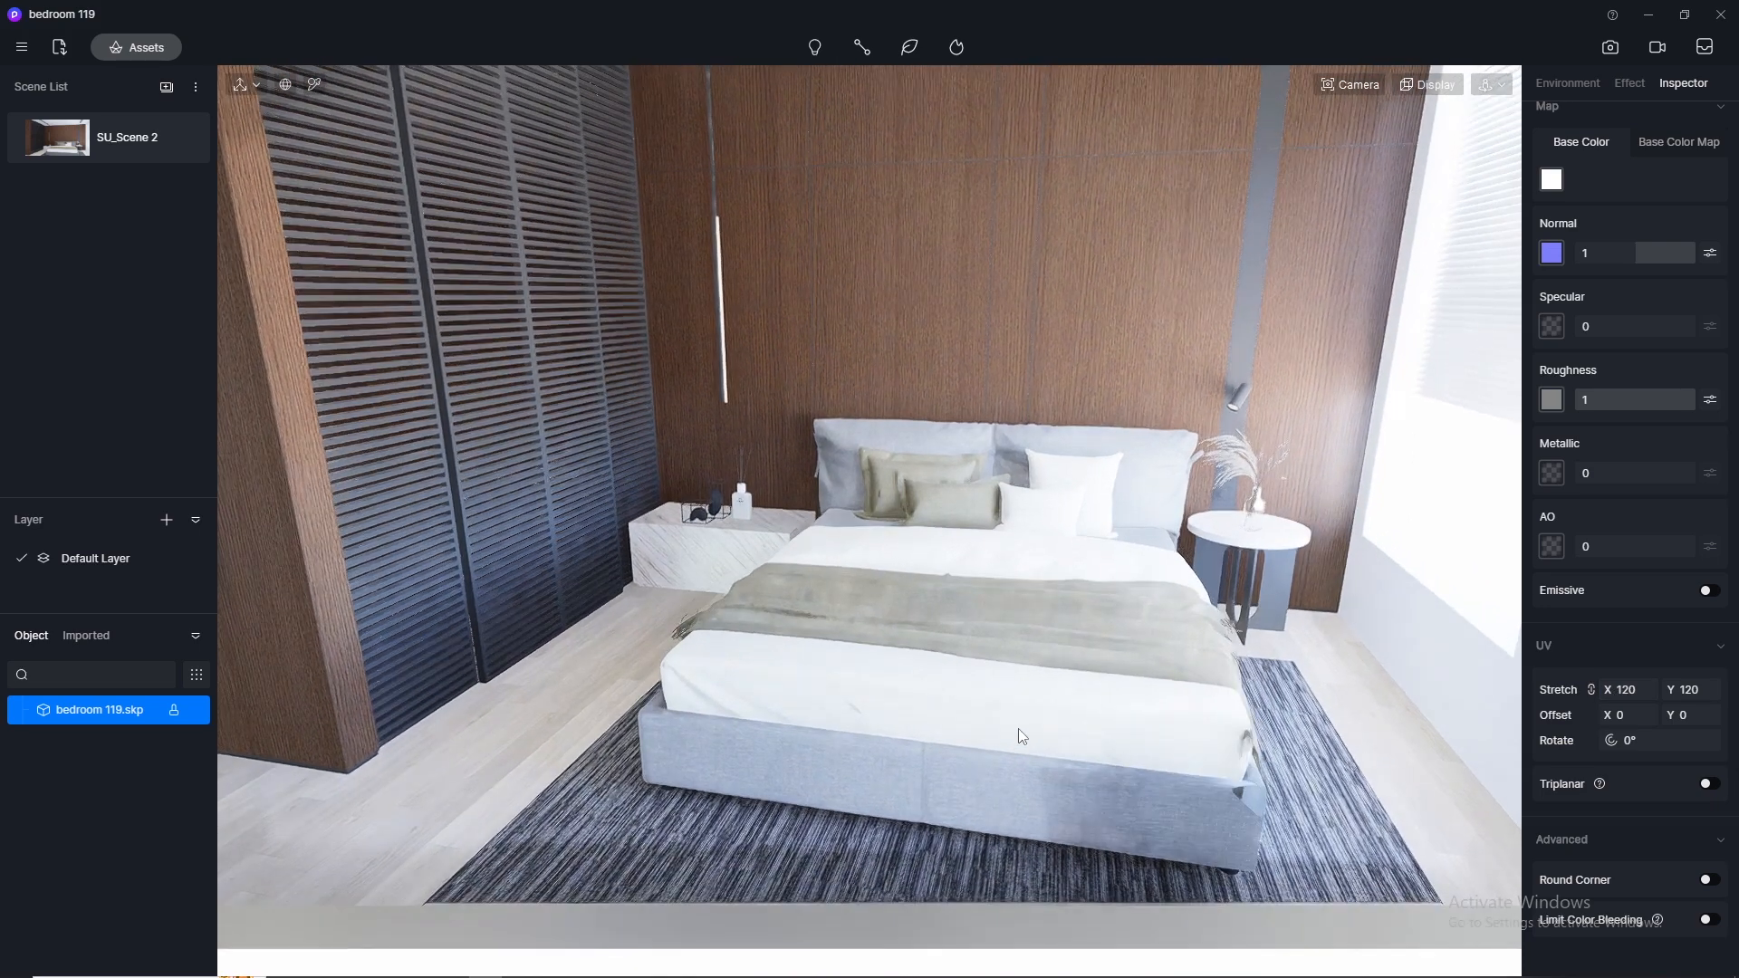
Step: Apply the Solid Cotton and Linen material from the Fabric library's cotton and linen category to the throw blanket and matching cushions
{"action": "left_click", "coordinate": [136, 48]}
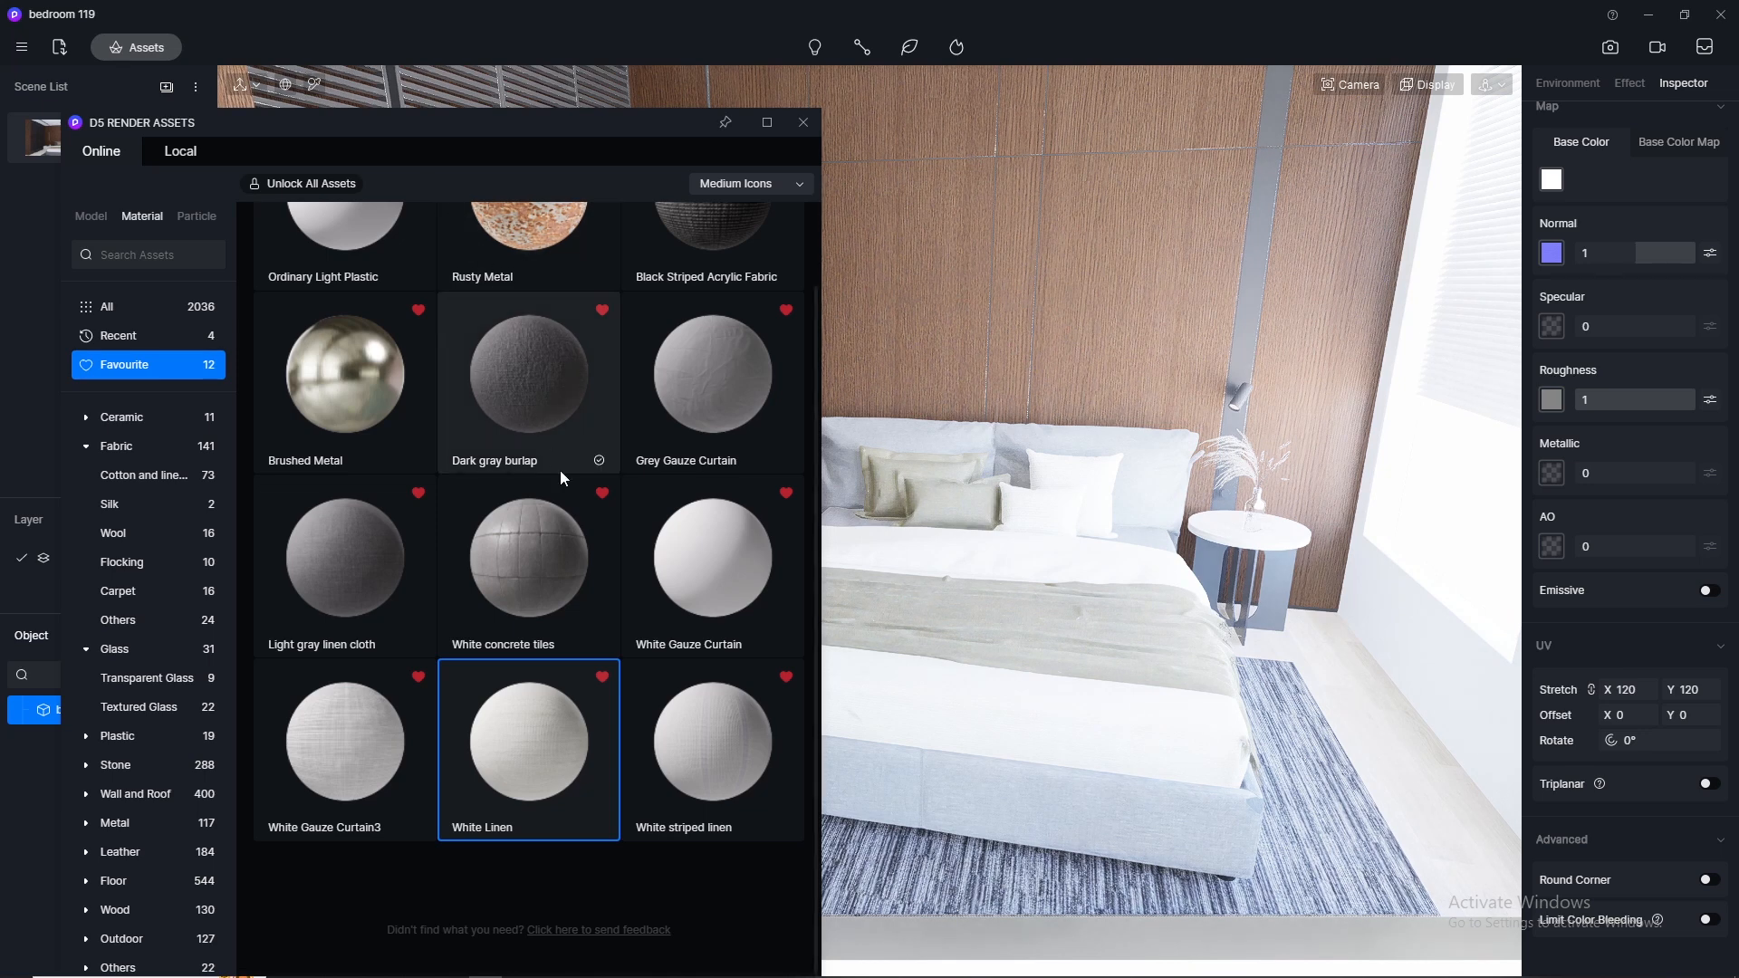
{"action": "scroll", "coordinate": [587, 540], "scroll_direction": "up", "scroll_amount": 1}
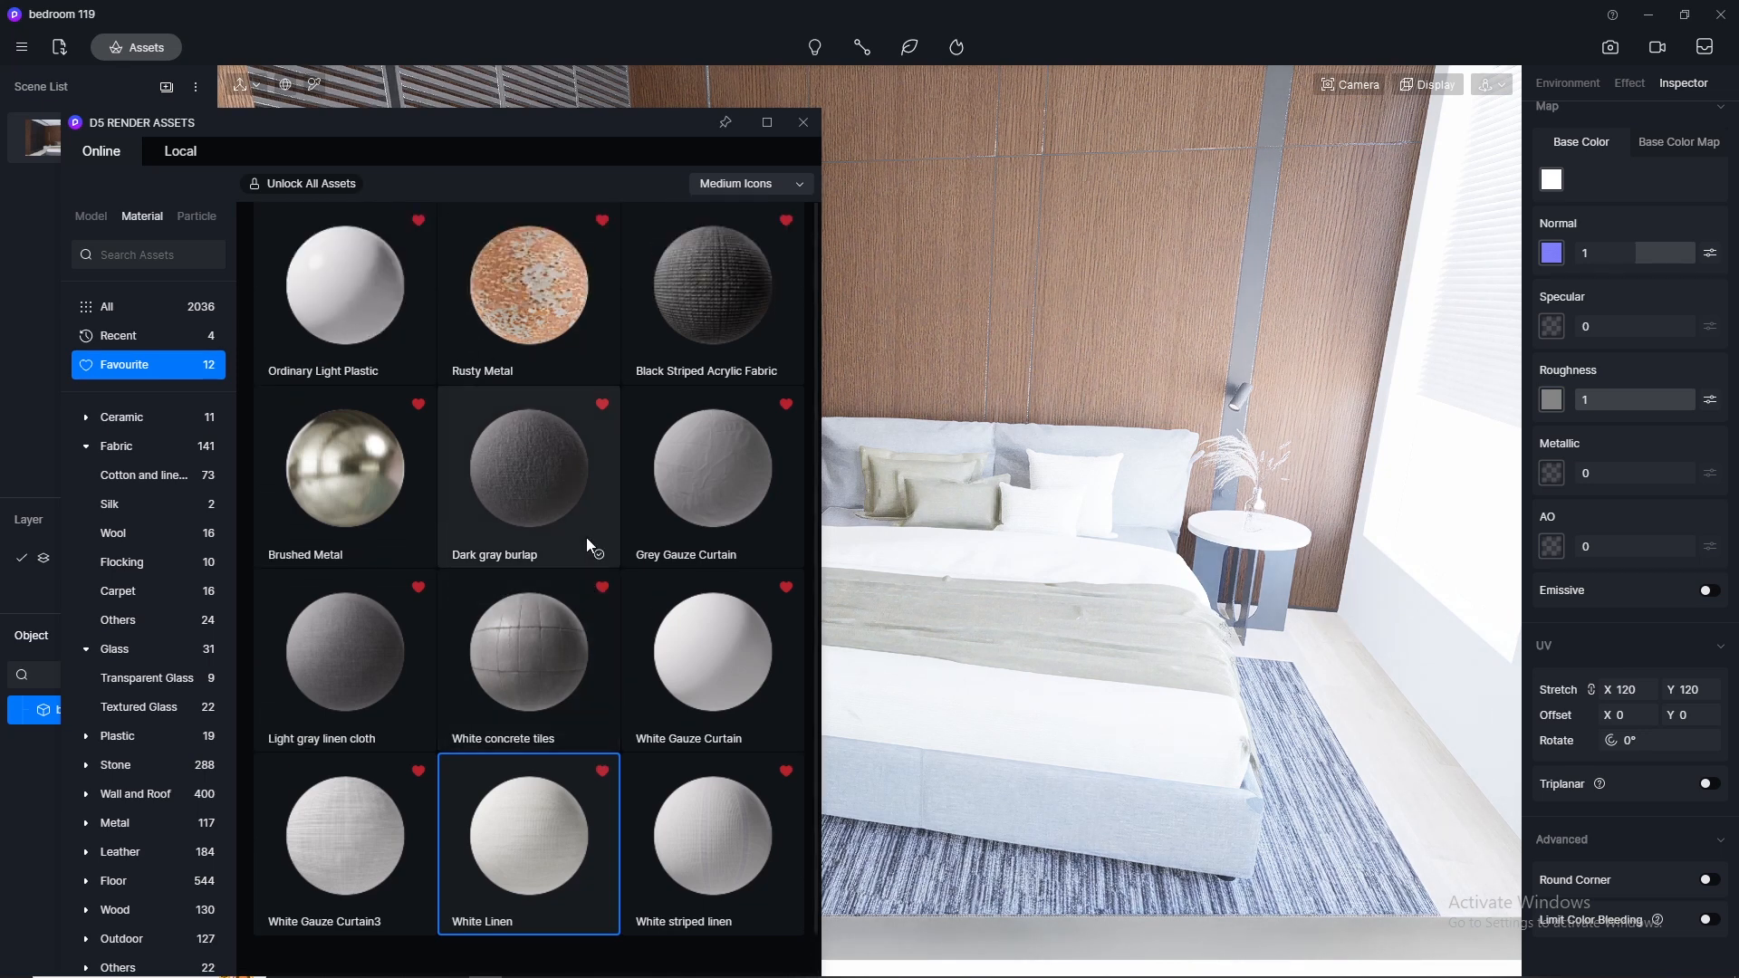
{"action": "left_click", "coordinate": [141, 475]}
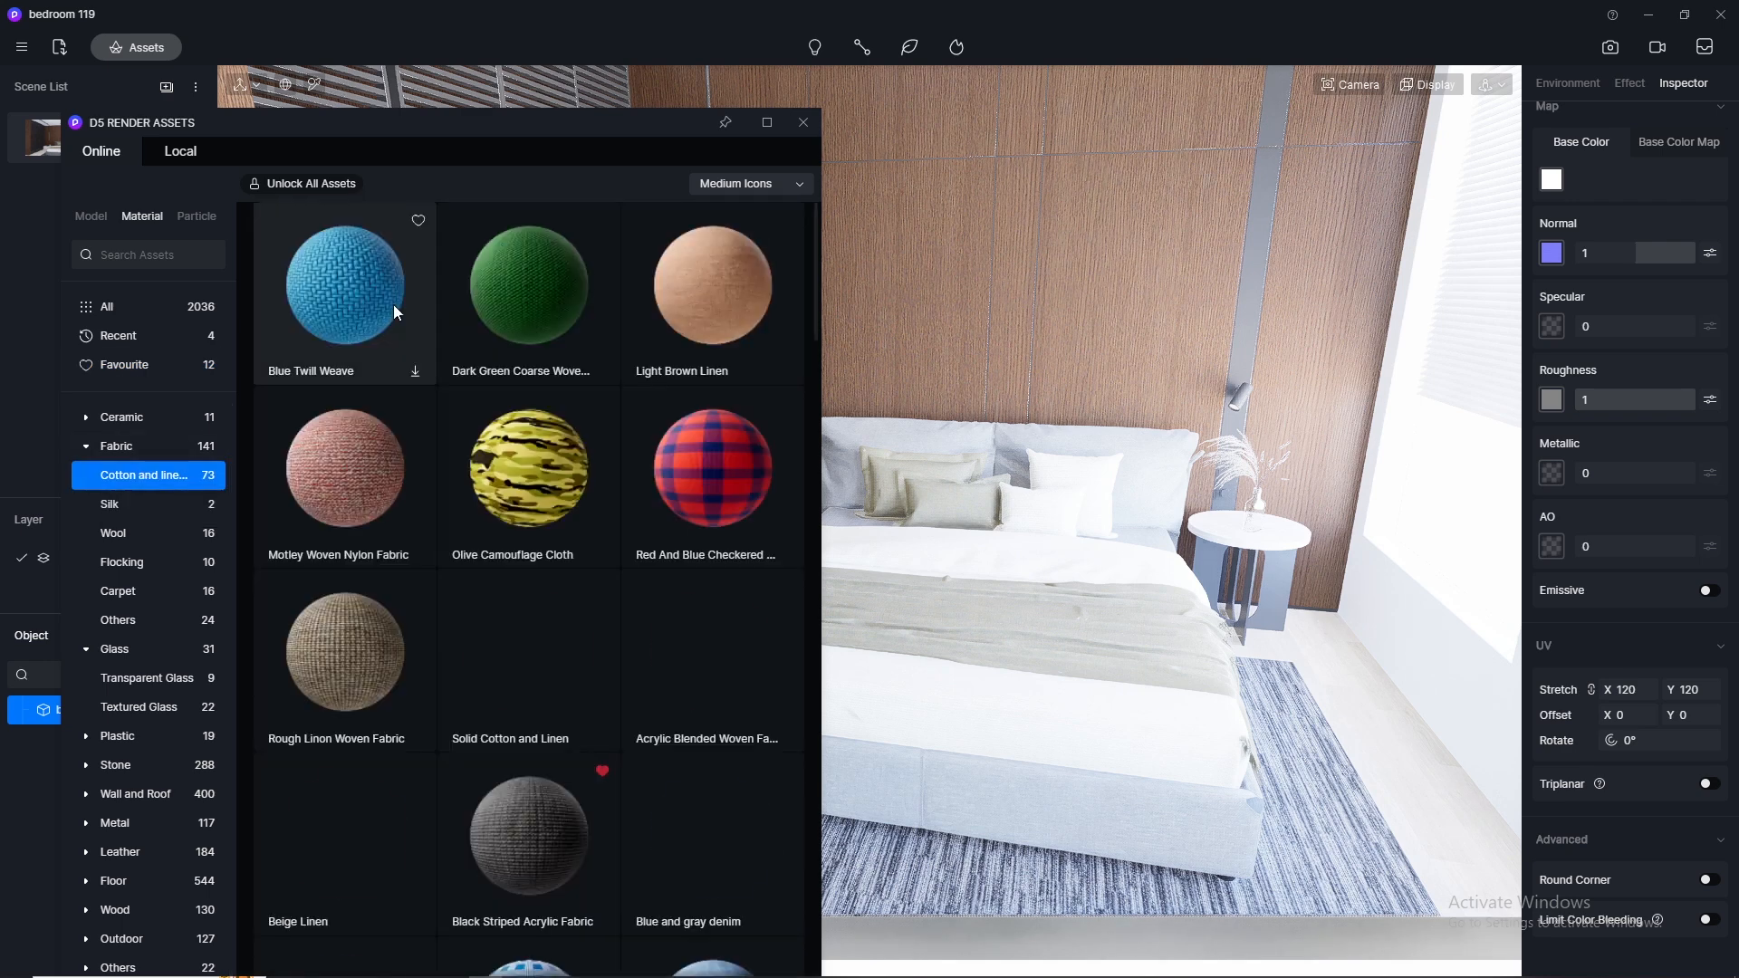
{"action": "scroll", "coordinate": [484, 480], "scroll_direction": "down", "scroll_amount": 2}
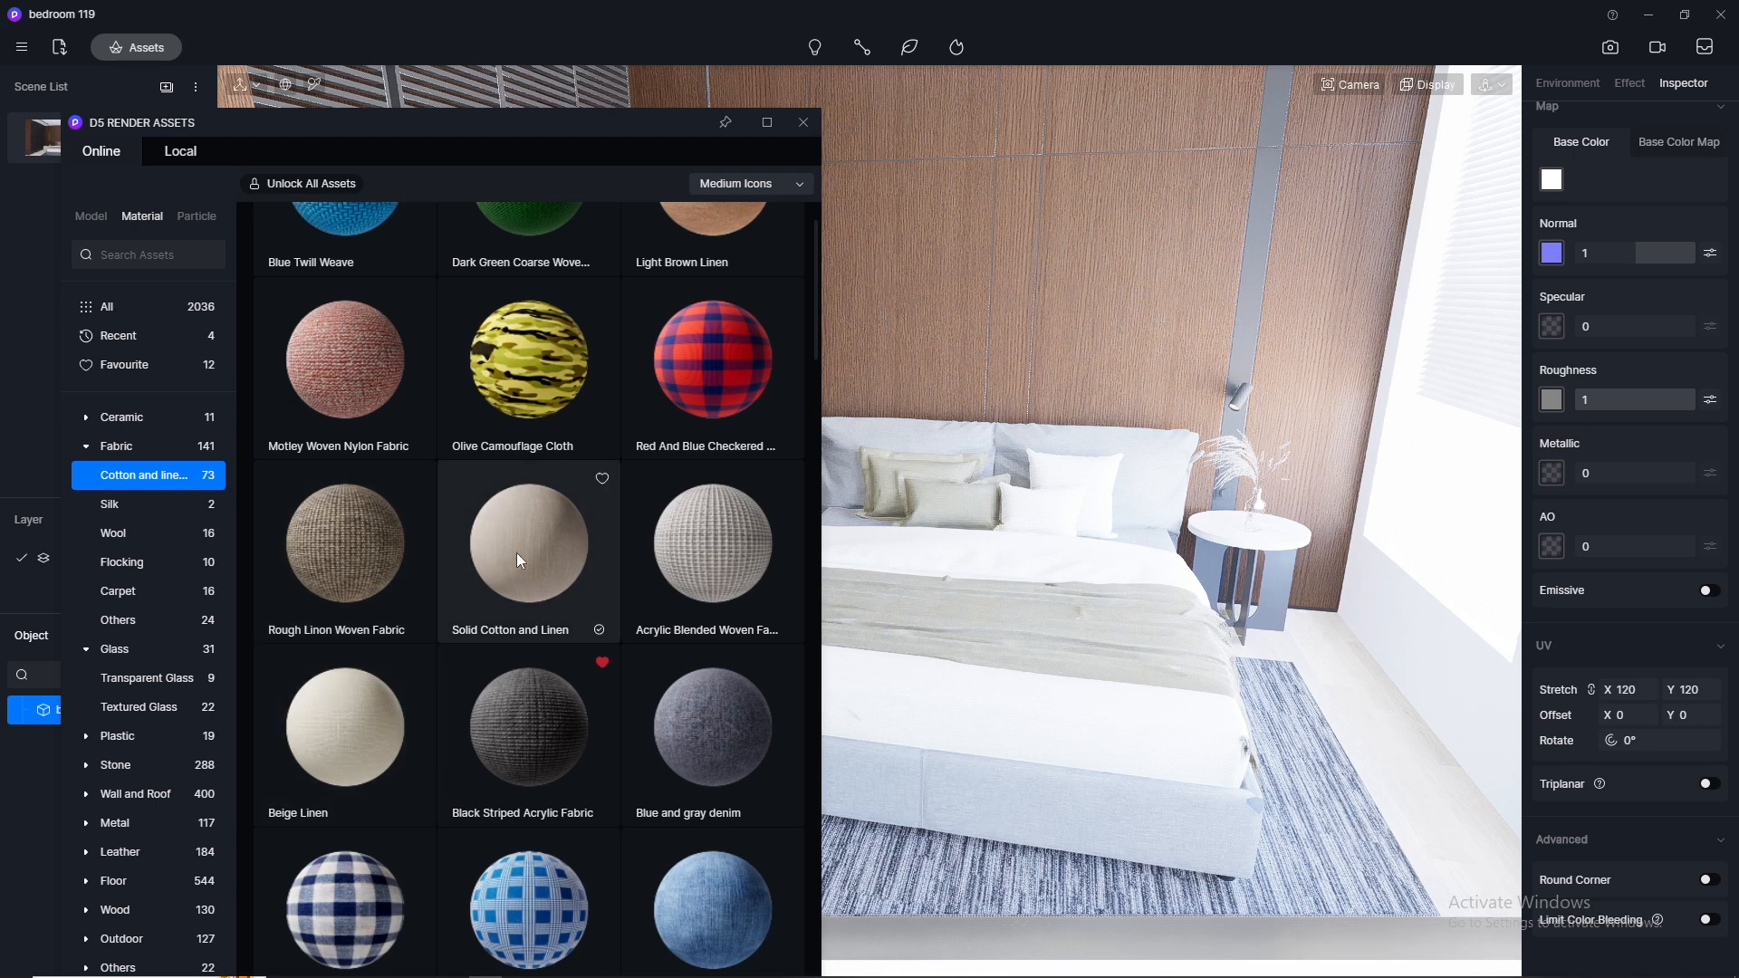
{"action": "left_click_drag", "start_coordinate": [507, 526], "coordinate": [1016, 614]}
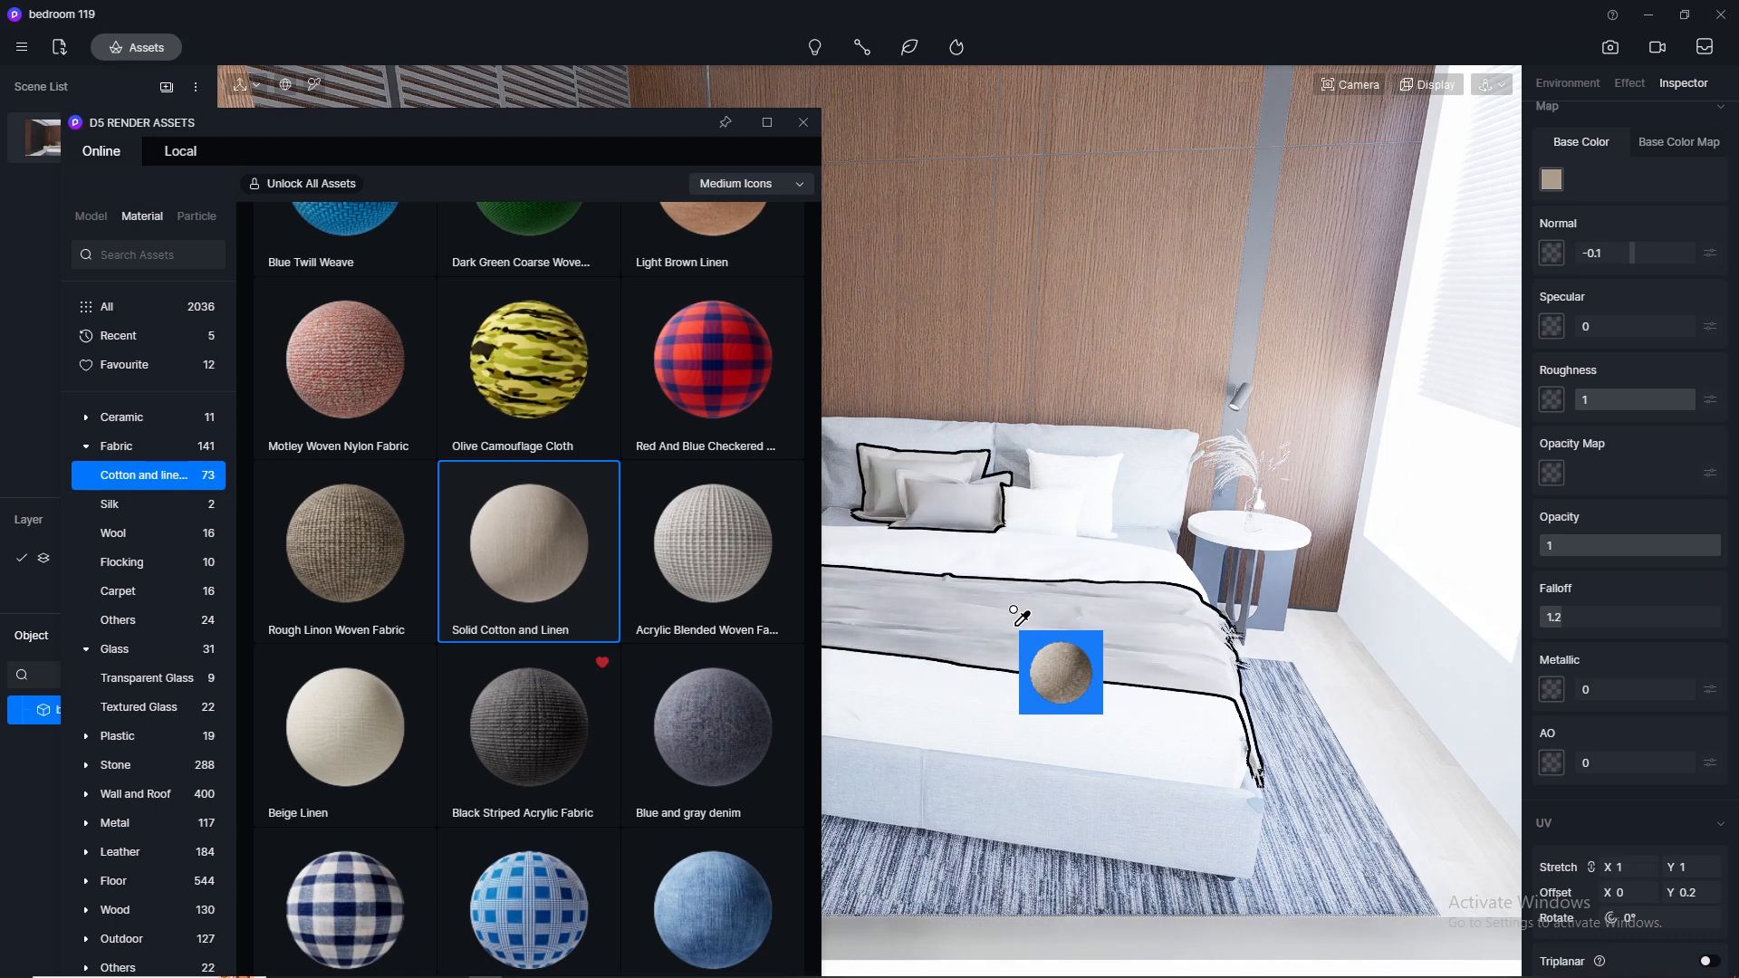
Step: Try the Beige Linen material on the throw blanket, return to Solid Cotton and Linen, and close the asset library
{"action": "left_click_drag", "start_coordinate": [353, 724], "coordinate": [1056, 604]}
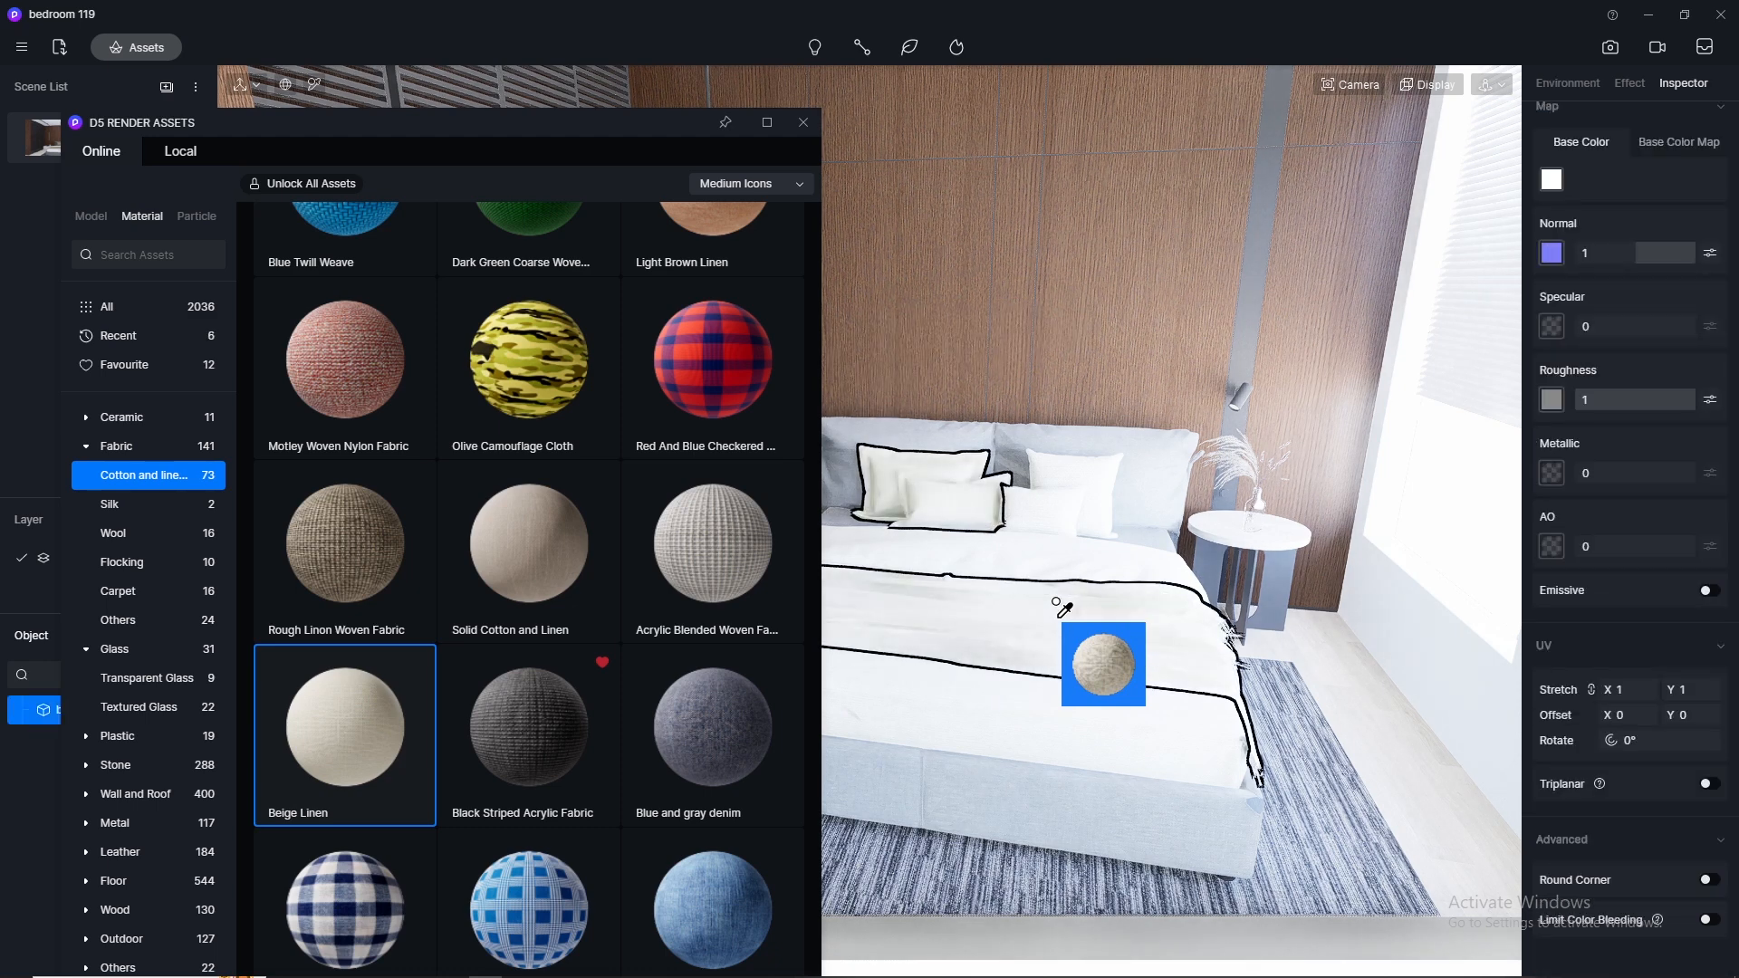
{"action": "left_click_drag", "start_coordinate": [1056, 604], "coordinate": [1056, 604]}
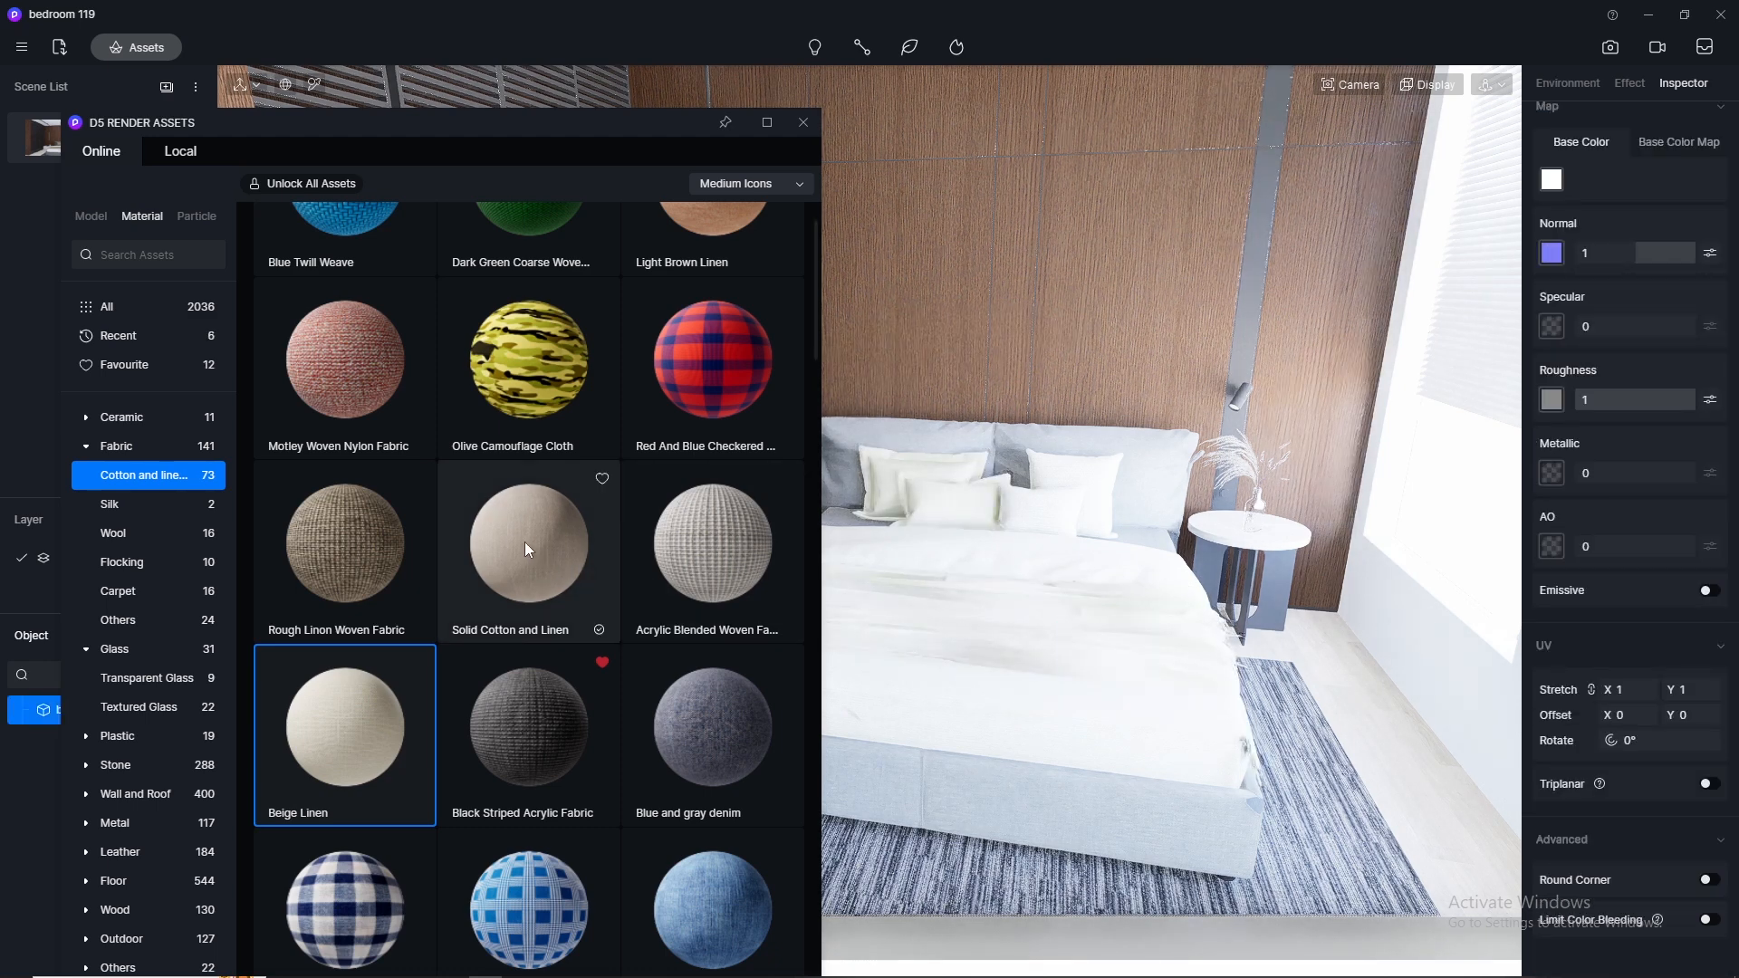
{"action": "left_click_drag", "start_coordinate": [498, 534], "coordinate": [996, 634]}
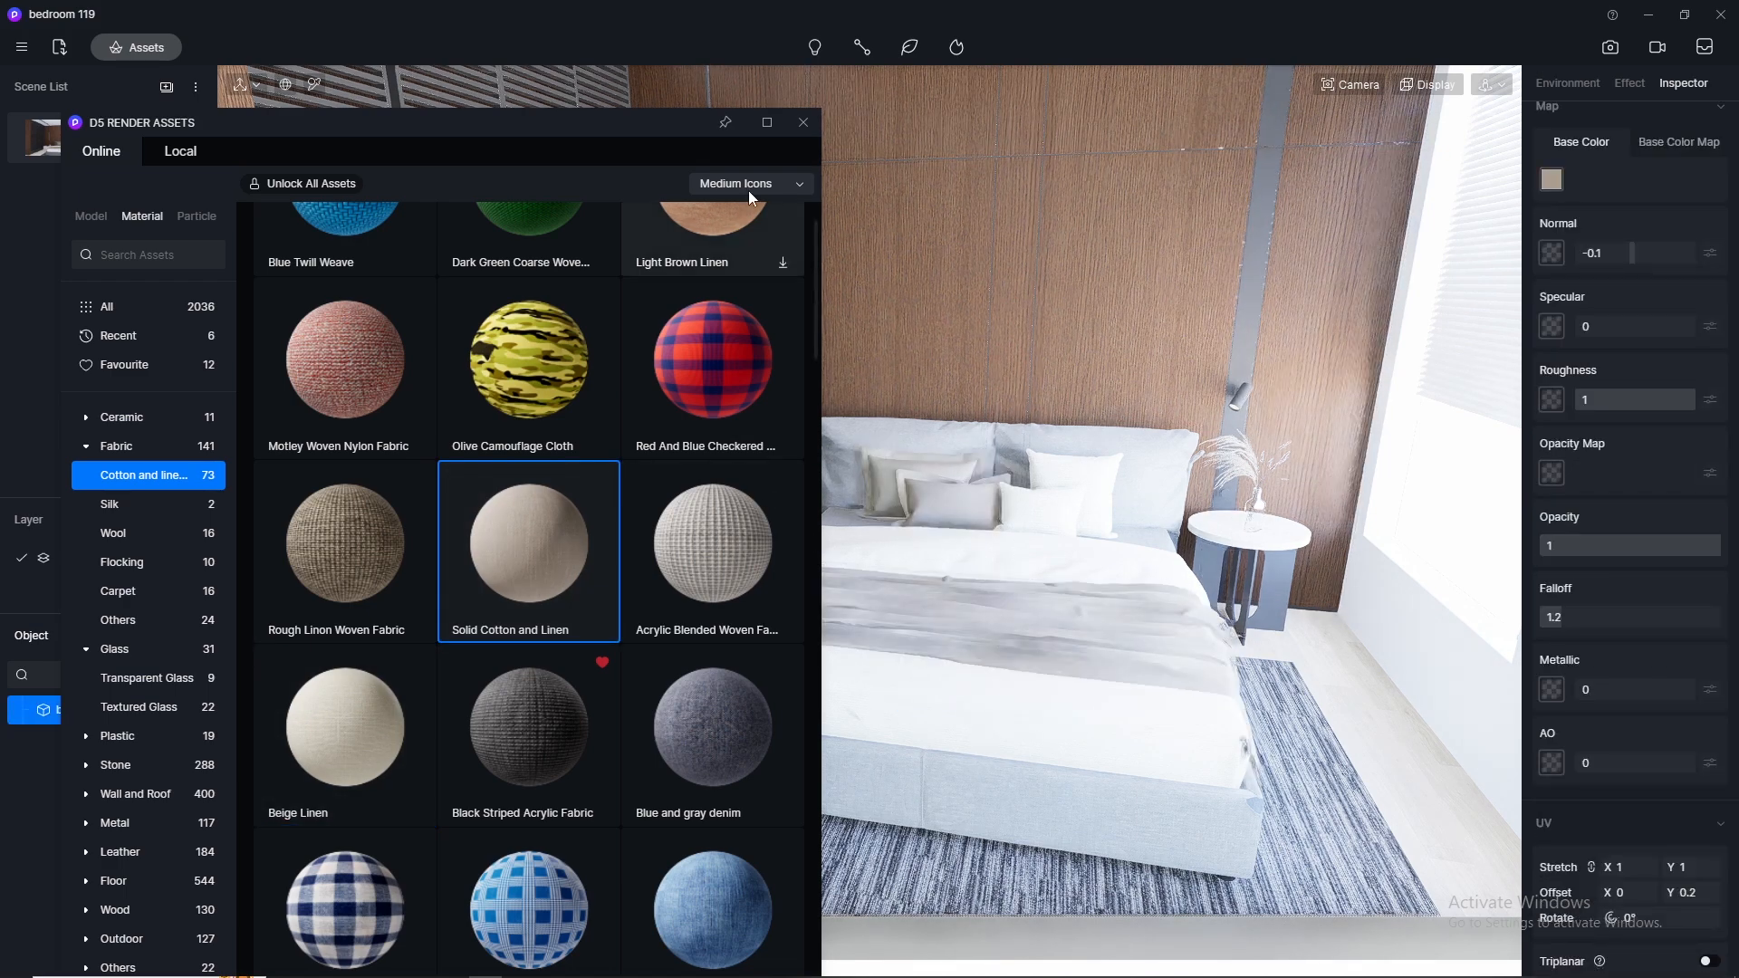
{"action": "left_click", "coordinate": [803, 121]}
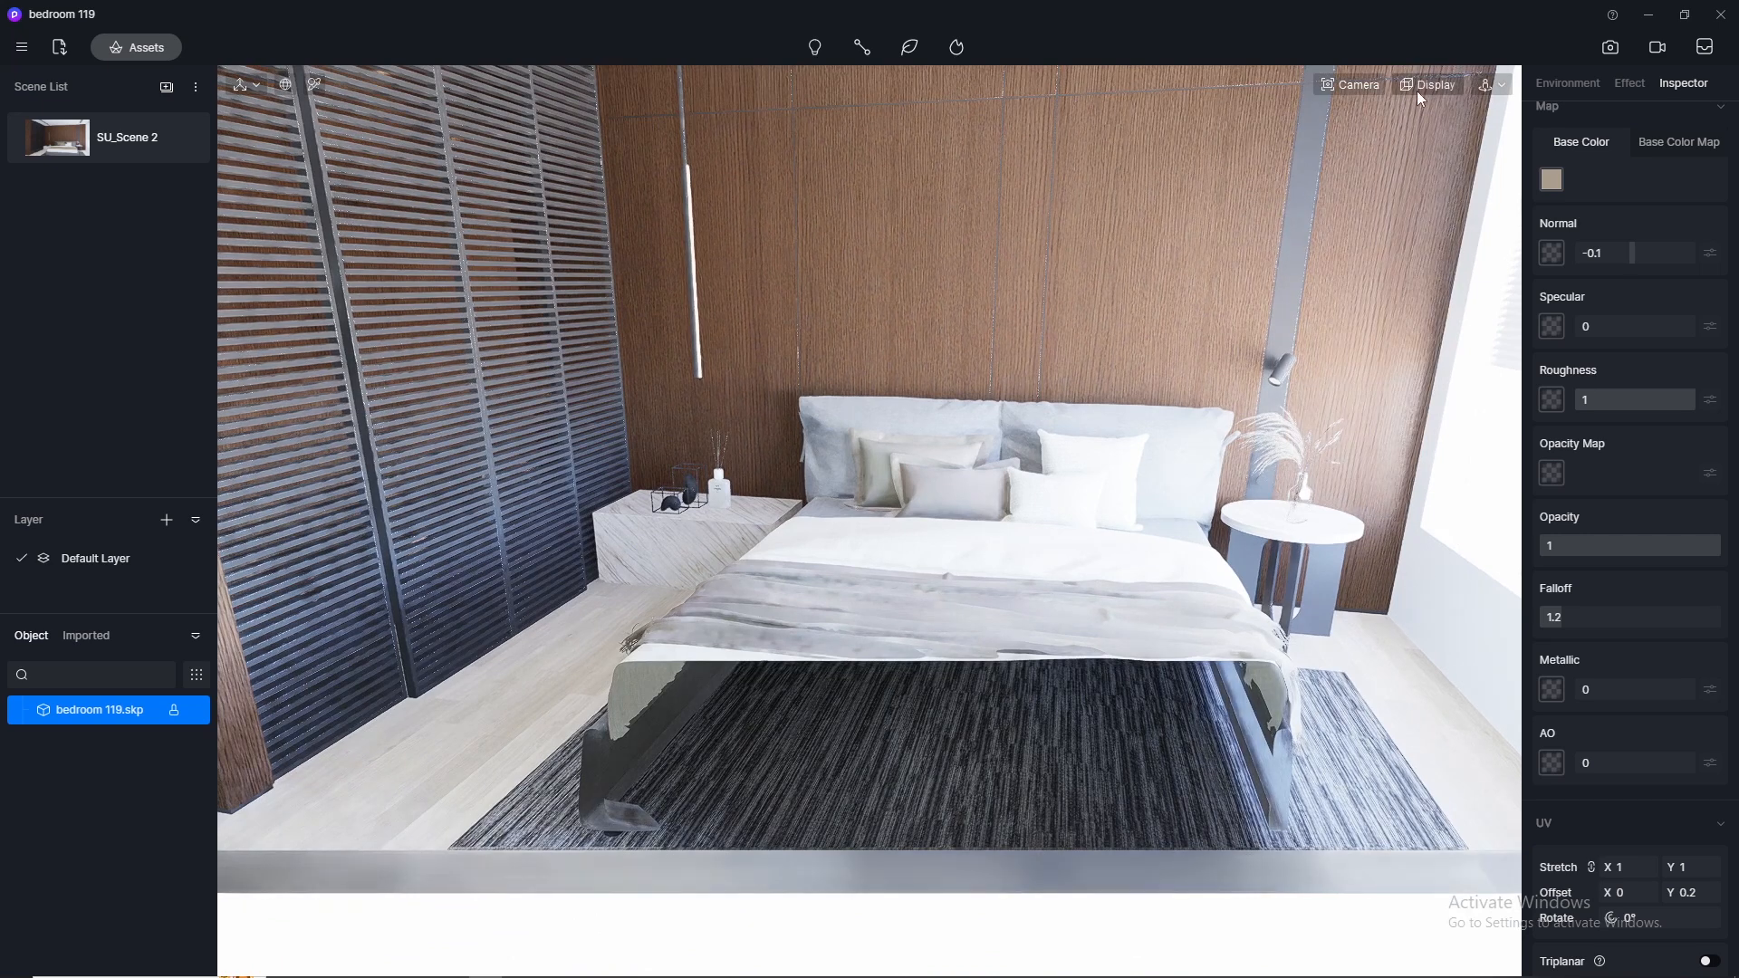
Step: Set the camera's clipping distance to 0
{"action": "left_click", "coordinate": [1490, 84]}
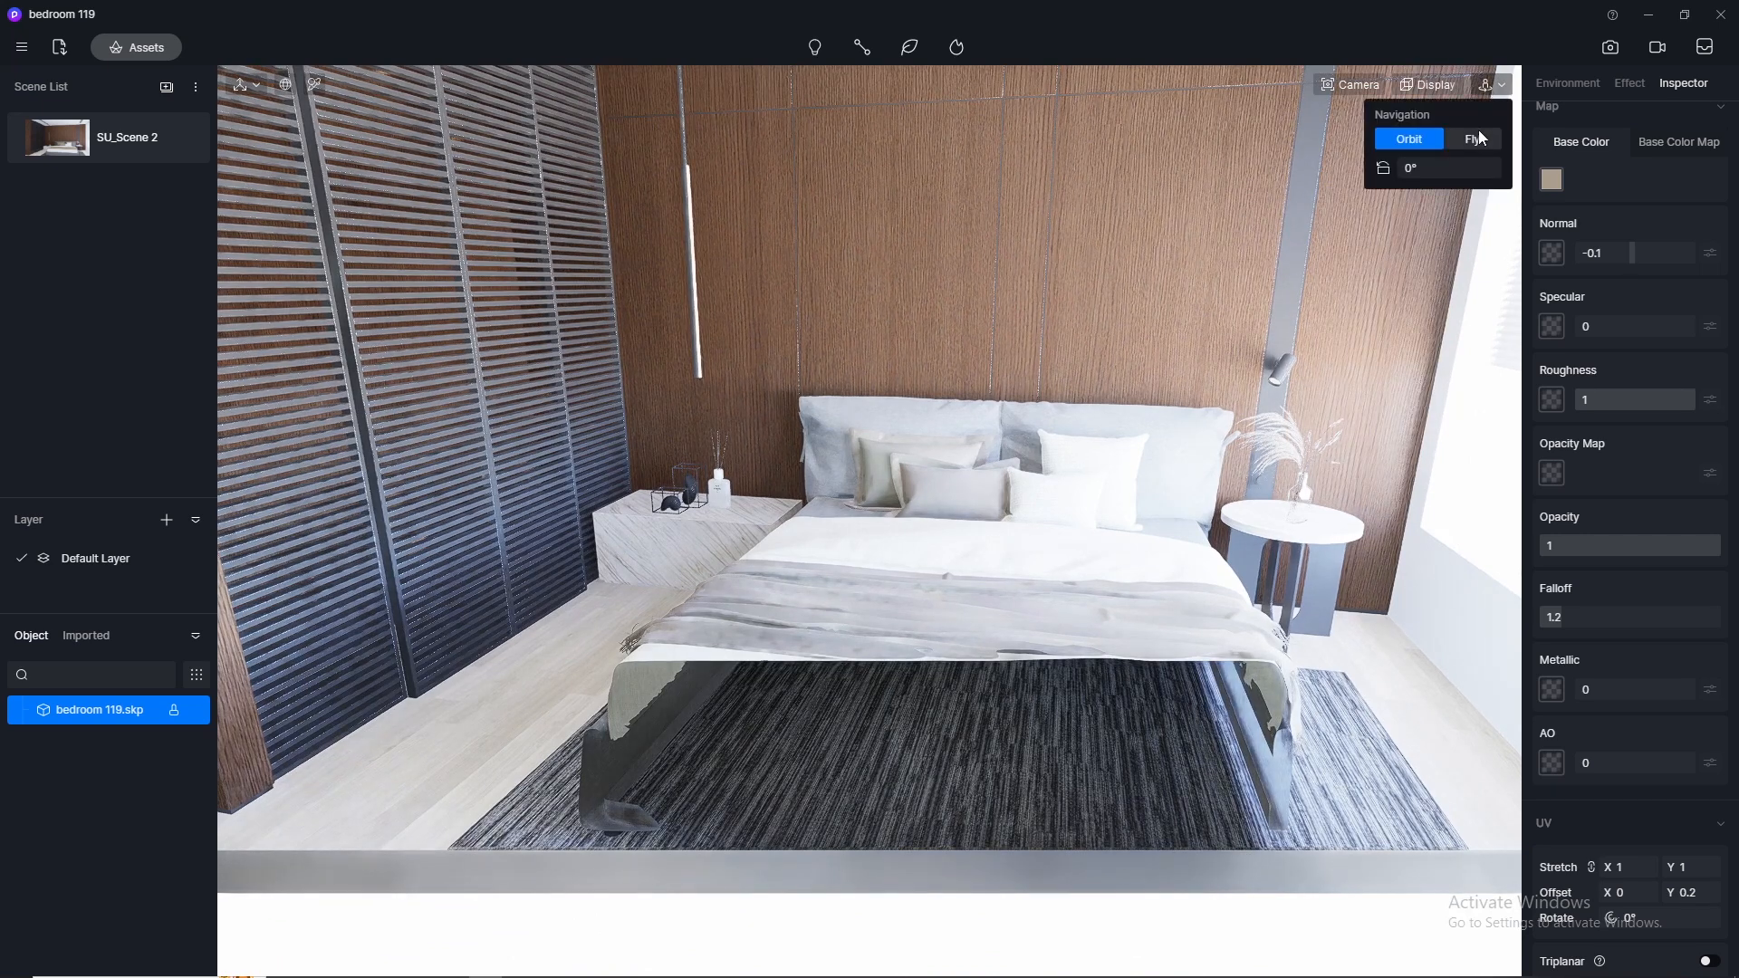
{"action": "left_click", "coordinate": [1377, 87]}
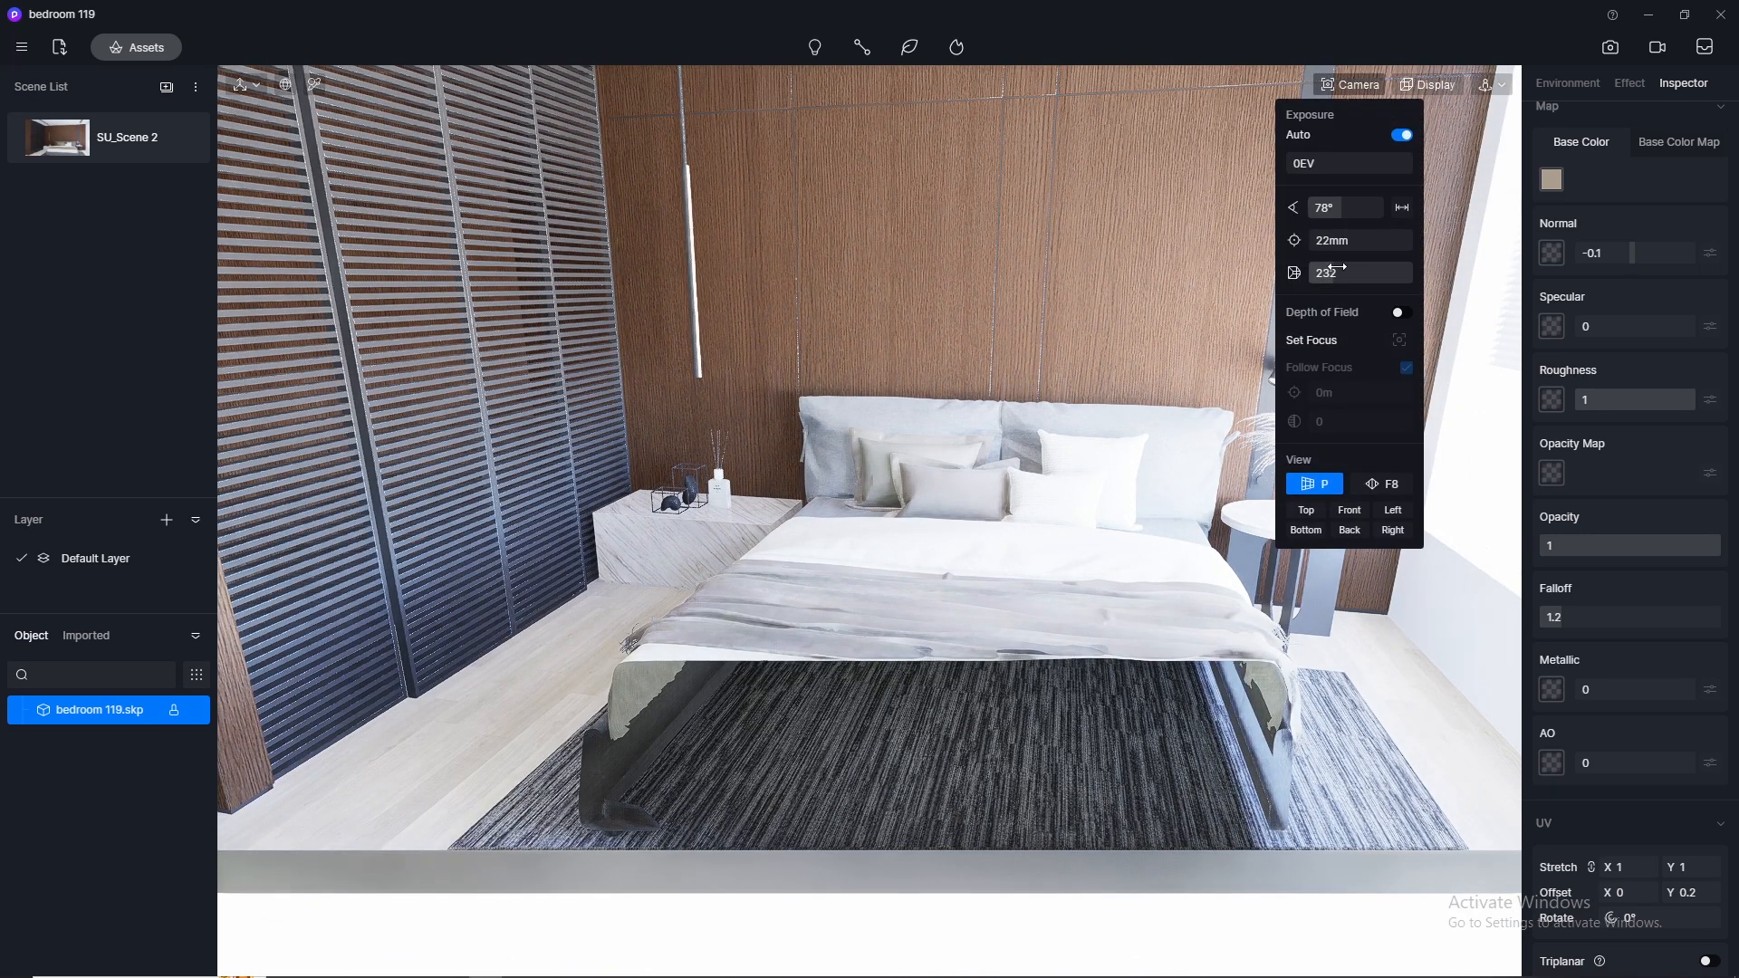
{"action": "left_click_drag", "start_coordinate": [1336, 267], "coordinate": [1221, 285]}
Step: Try a UV stretch value of 100 on the throw blanket material, and settle on 150
{"action": "scroll", "coordinate": [785, 648], "scroll_direction": "up", "scroll_amount": 5}
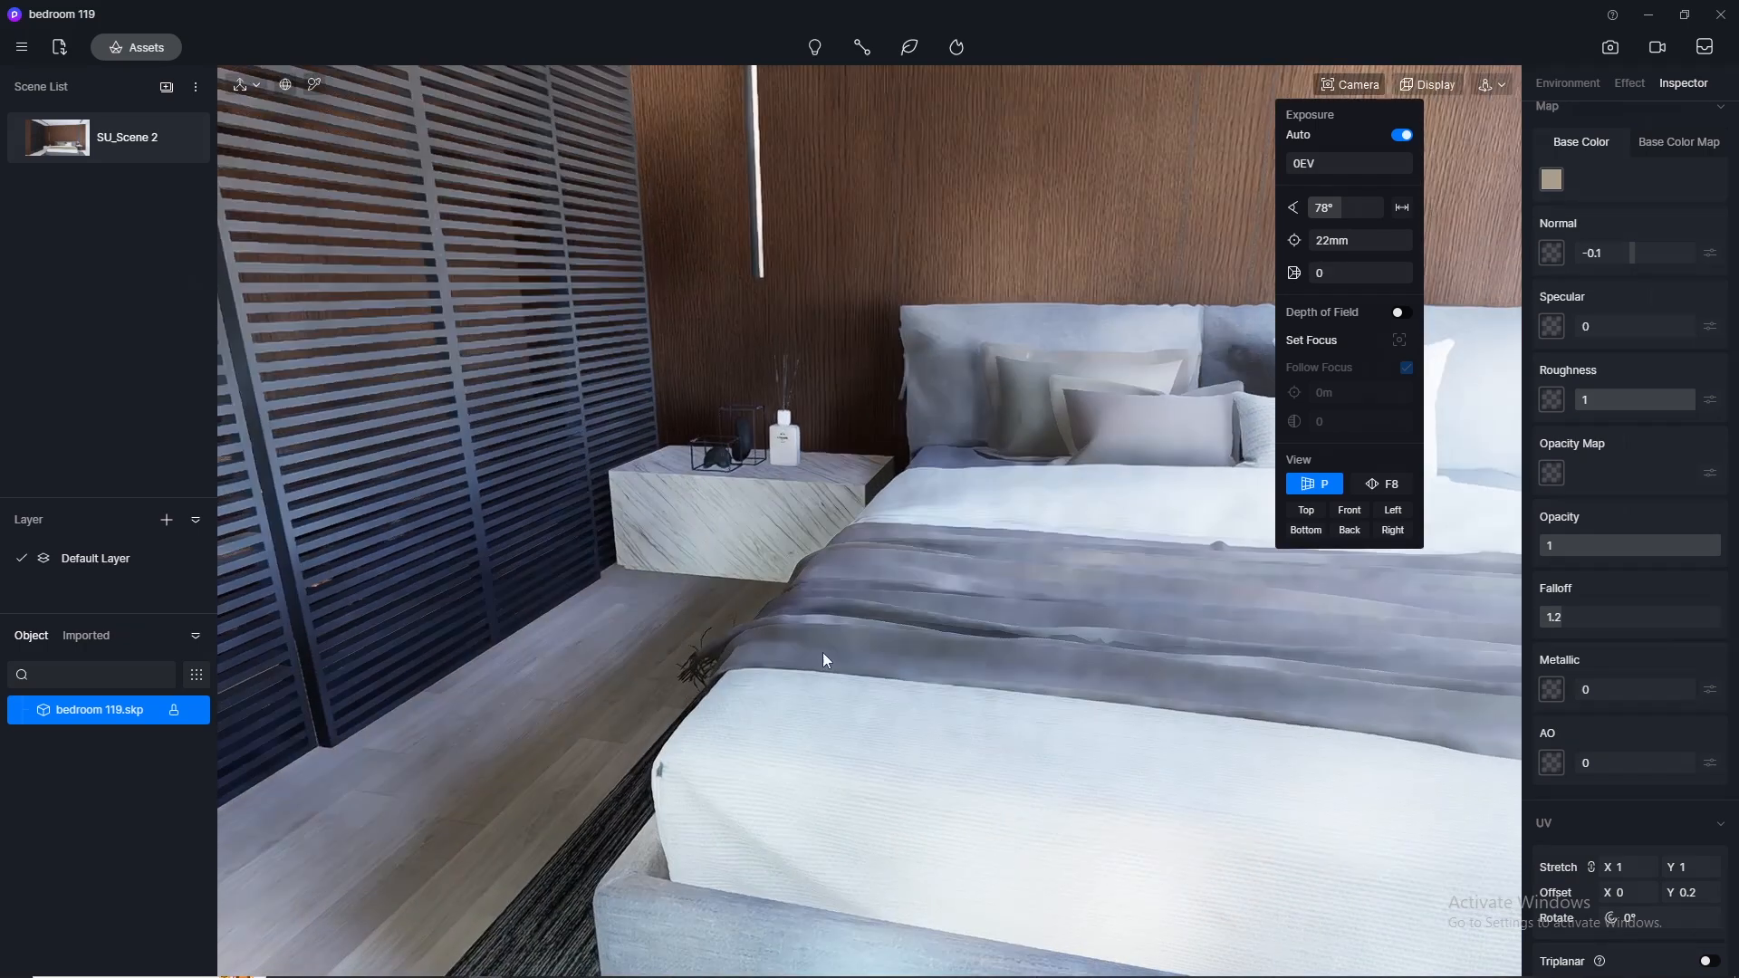
{"action": "right_click_drag", "start_coordinate": [906, 703], "coordinate": [878, 895]}
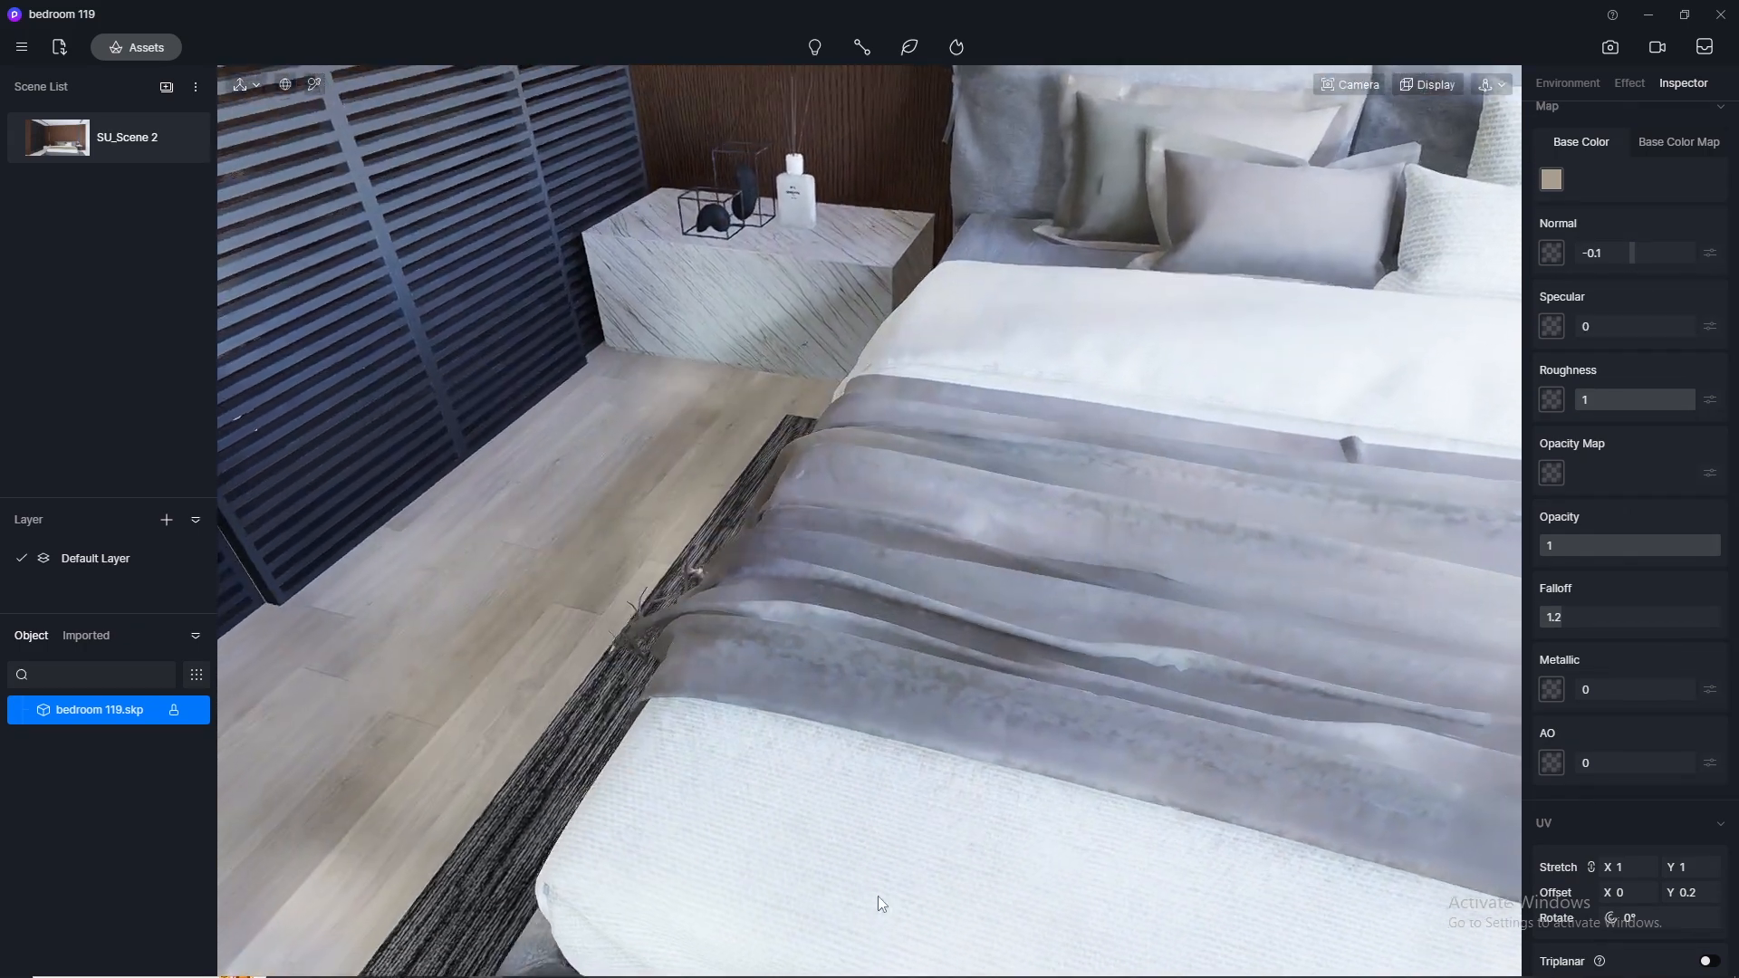
{"action": "left_click", "coordinate": [1643, 870]}
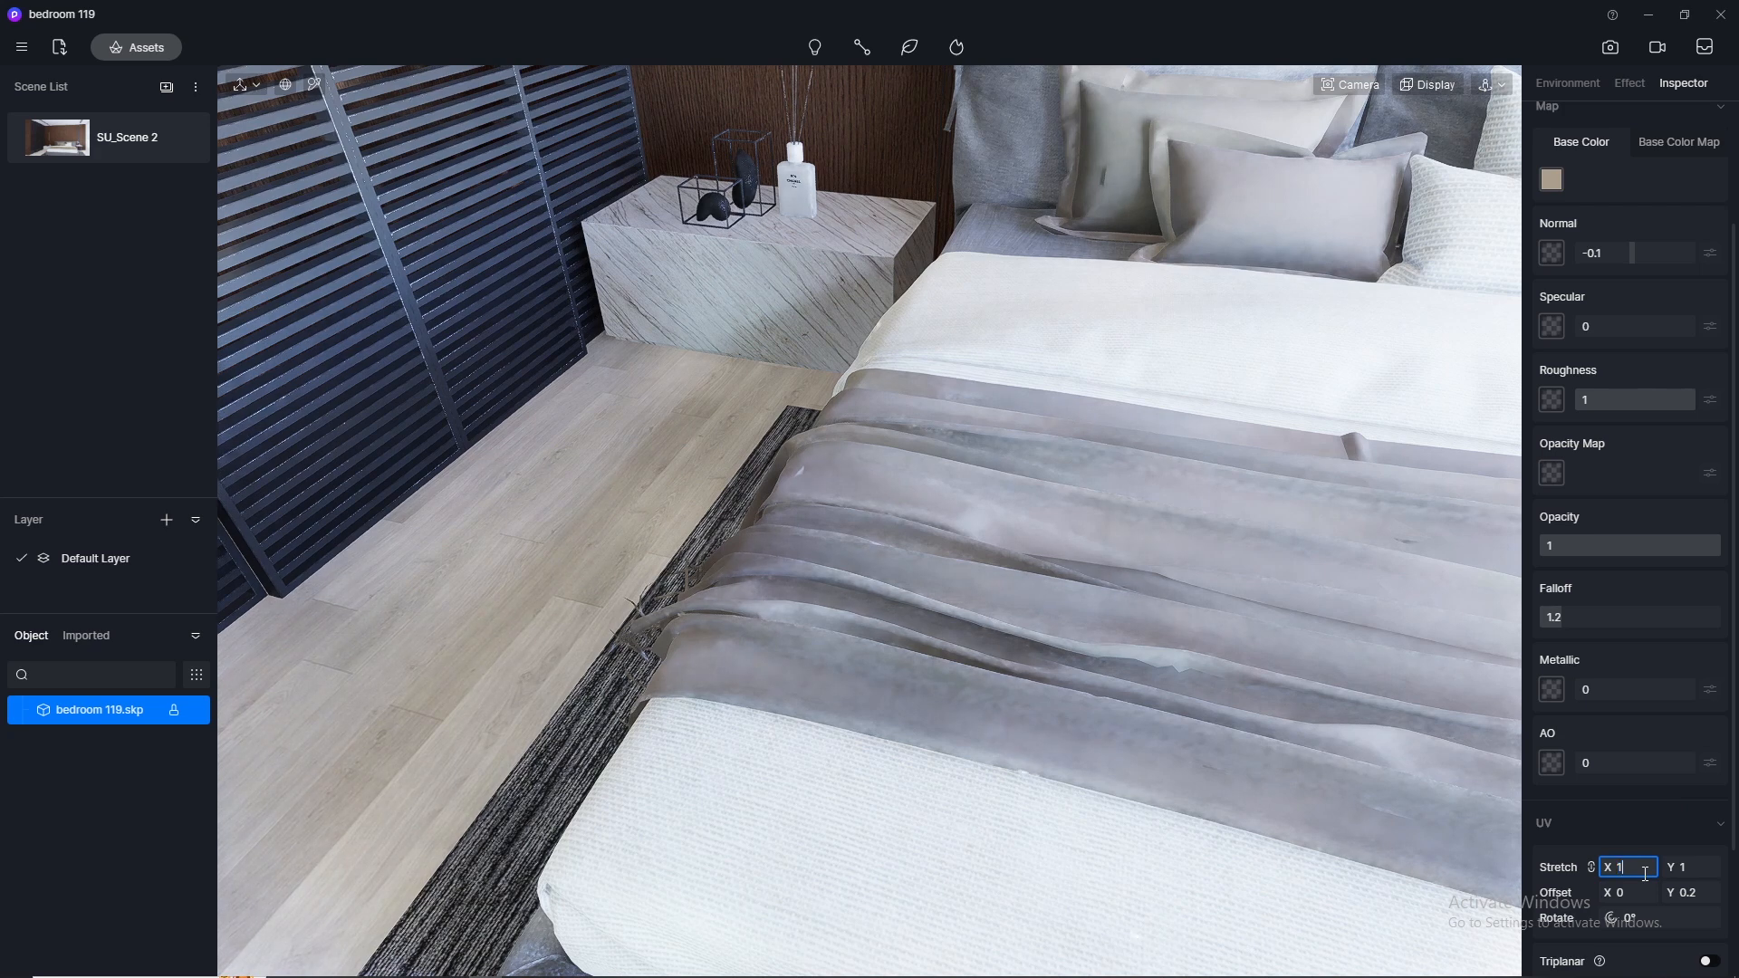
{"action": "key", "text": "Return"}
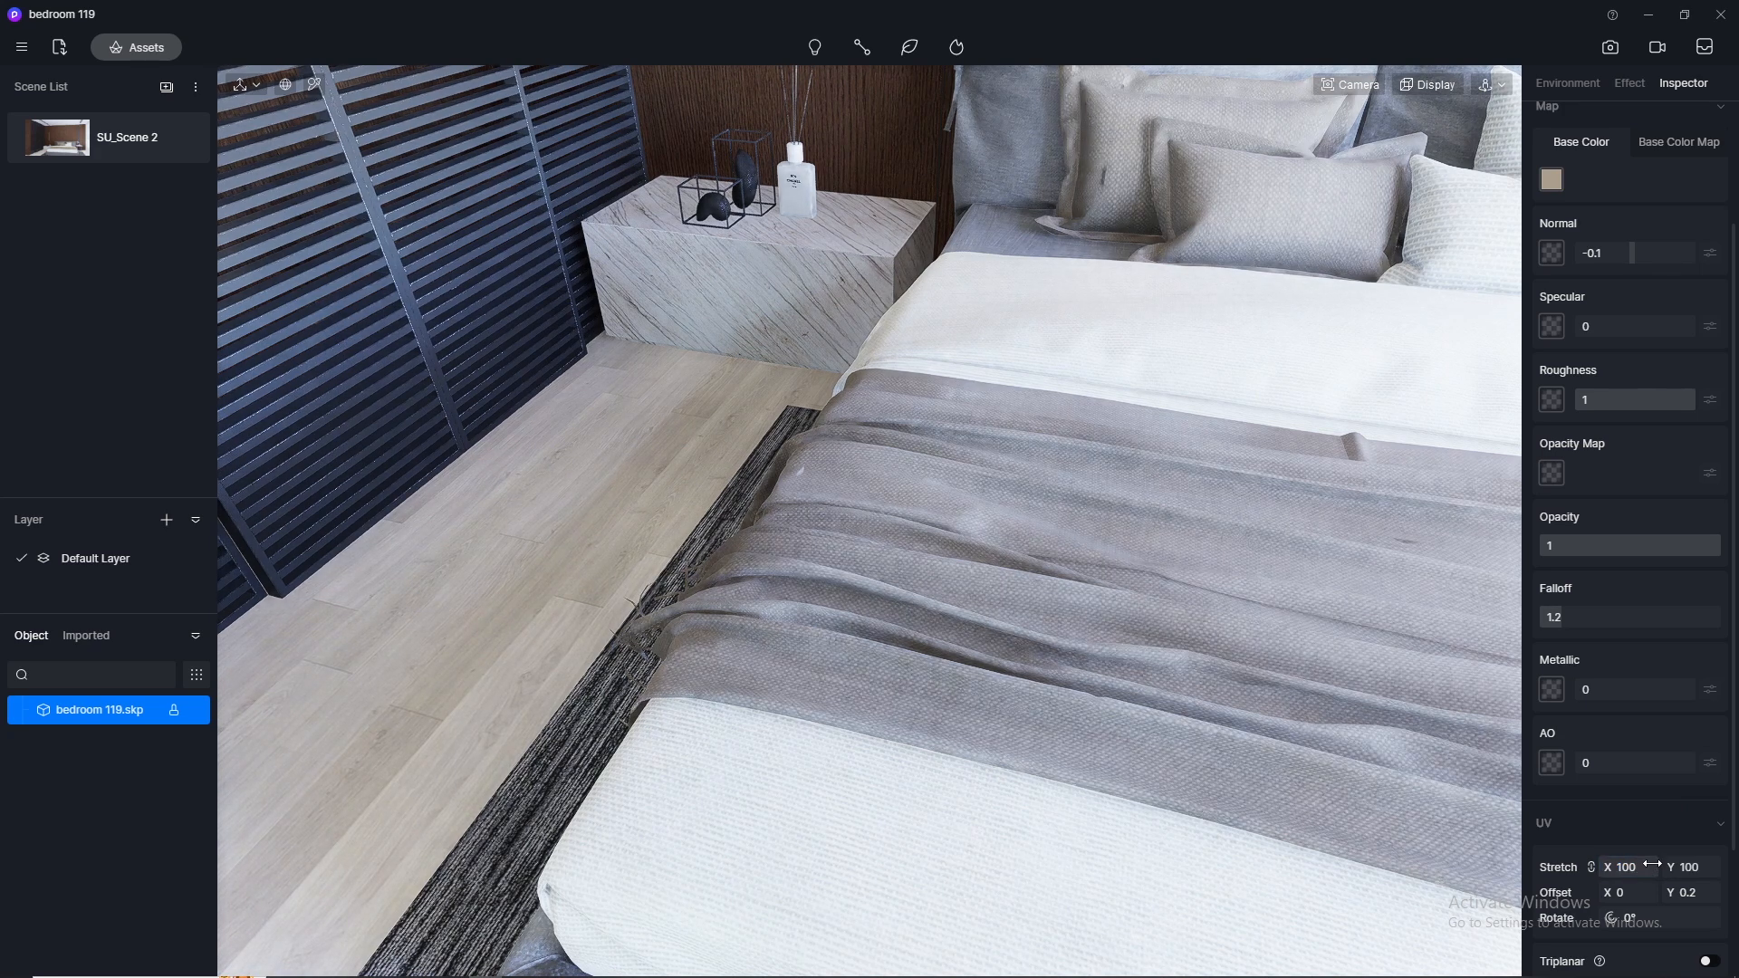
{"action": "key", "text": "Return"}
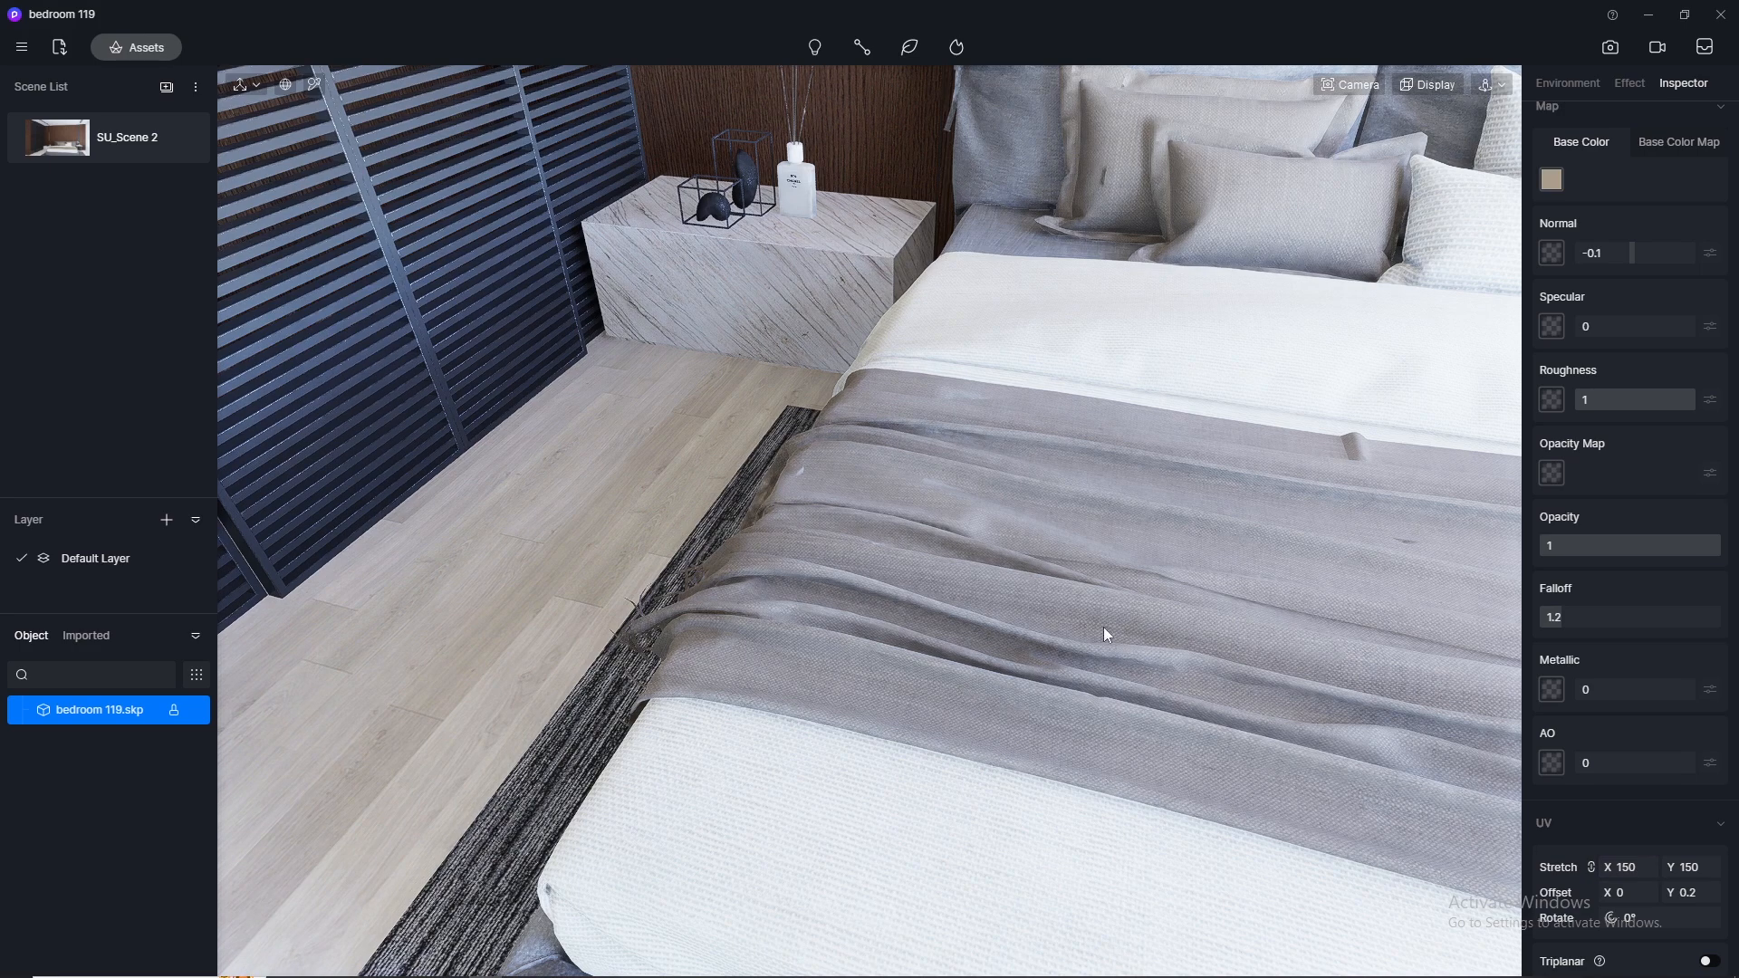
Step: Try a UV stretch of 30 on the bed frame's grey fabric material, and settle on 1.5
{"action": "right_click_drag", "start_coordinate": [1103, 662], "coordinate": [871, 480]}
{"action": "scroll", "coordinate": [787, 409], "scroll_direction": "down", "scroll_amount": 3}
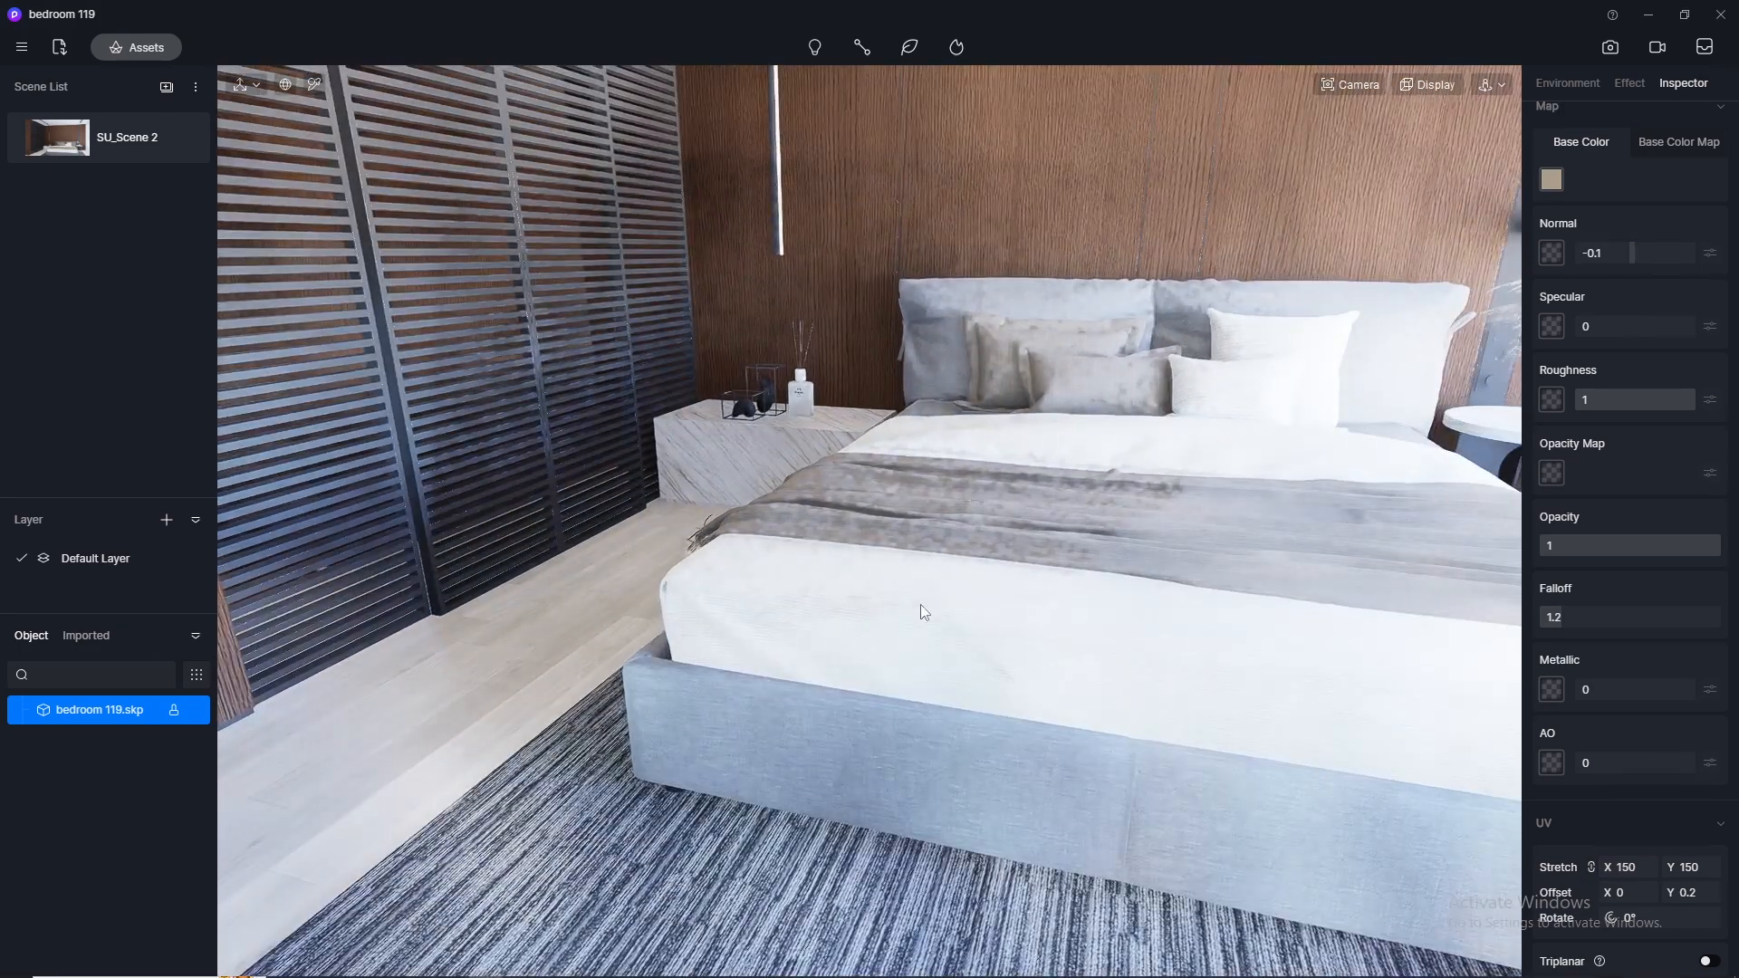
{"action": "scroll", "coordinate": [920, 605], "scroll_direction": "up", "scroll_amount": 2}
{"action": "left_click", "coordinate": [313, 82]}
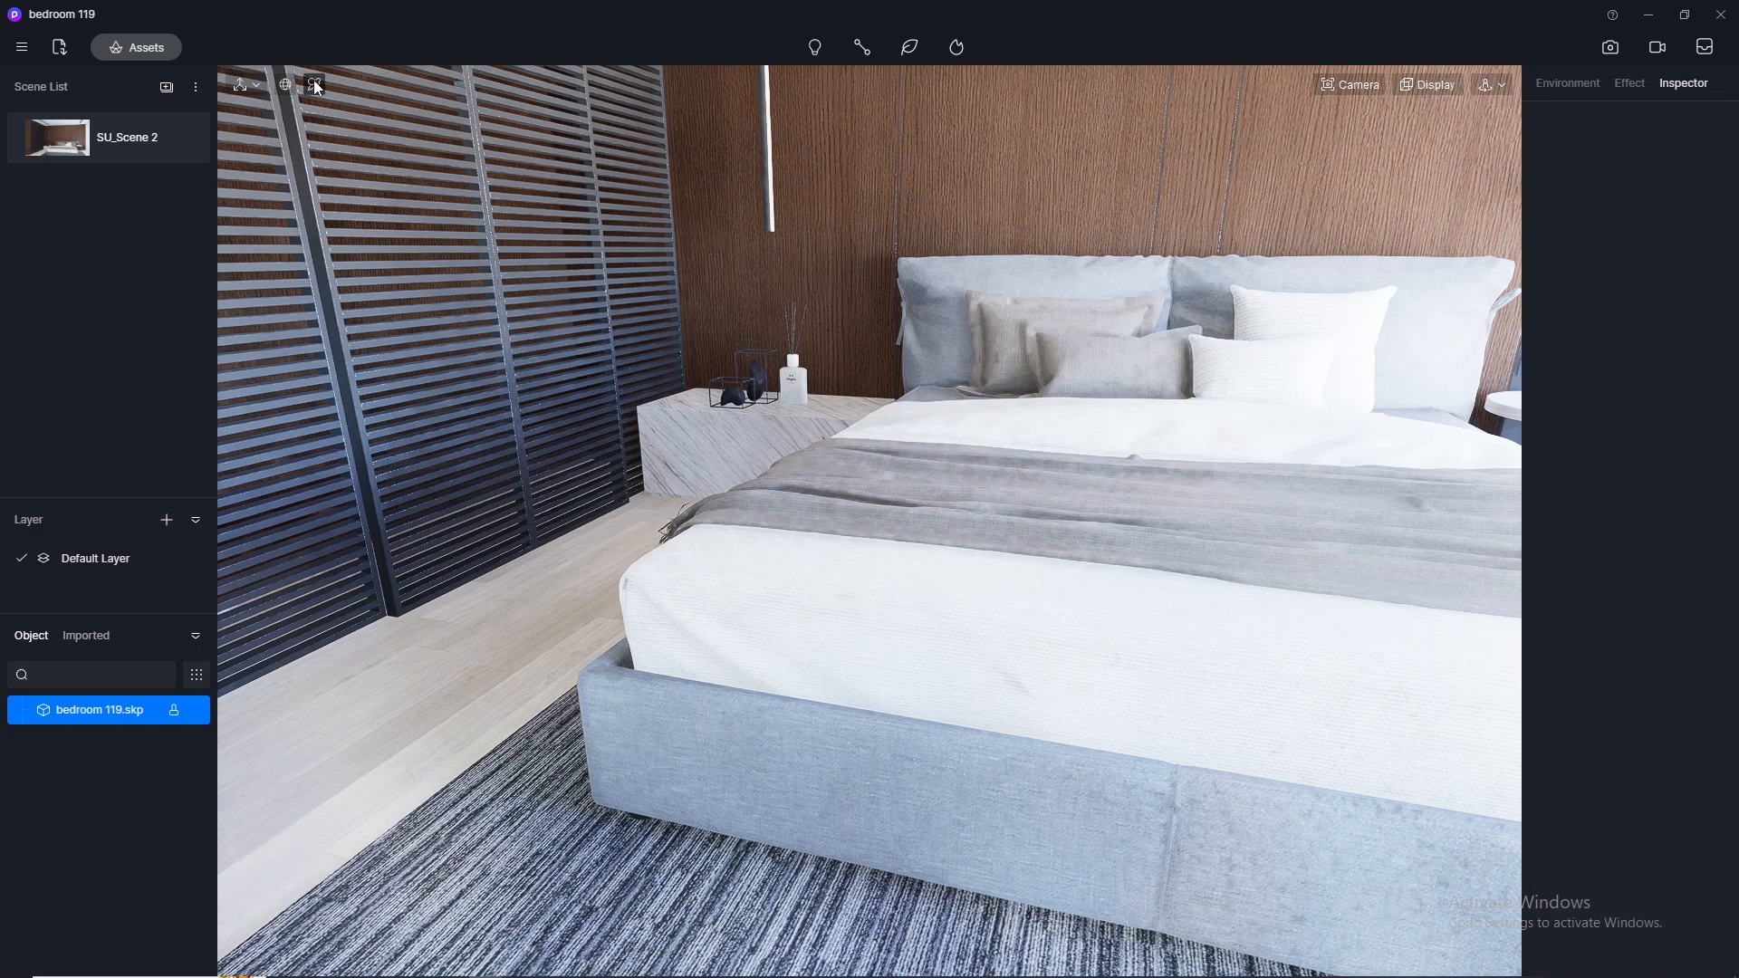
{"action": "left_click", "coordinate": [1001, 827]}
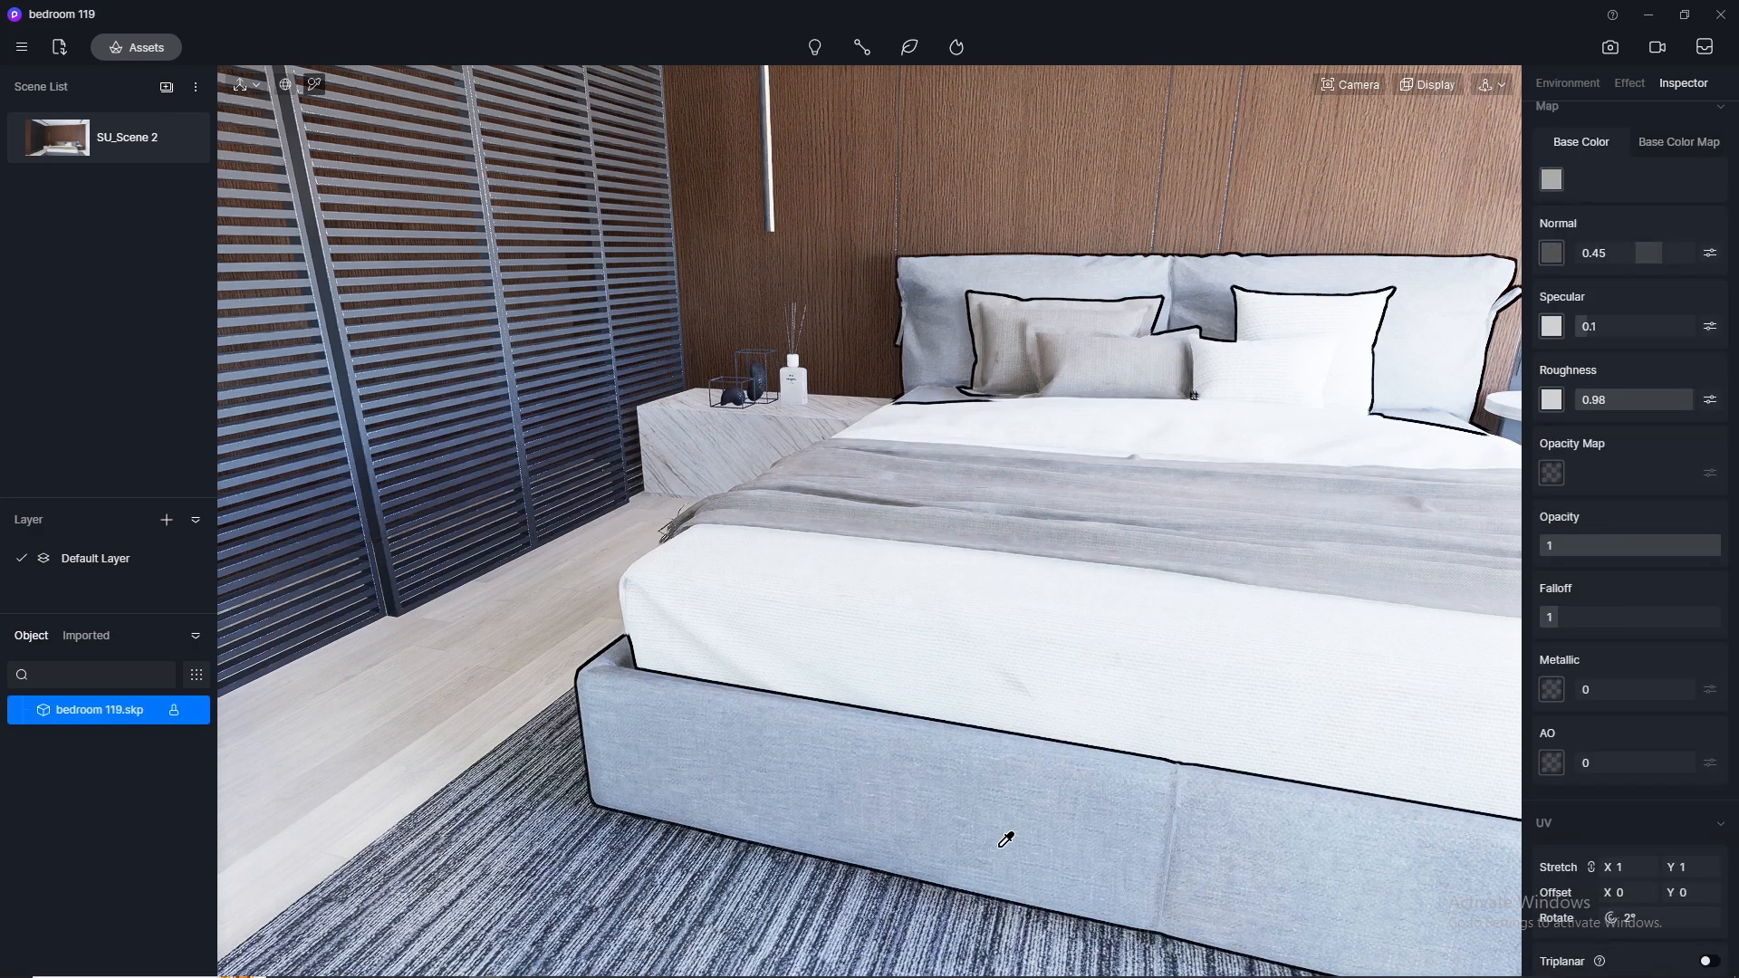
{"action": "left_click", "coordinate": [1640, 870]}
{"action": "type", "text": "30"}
{"action": "key", "text": "Return"}
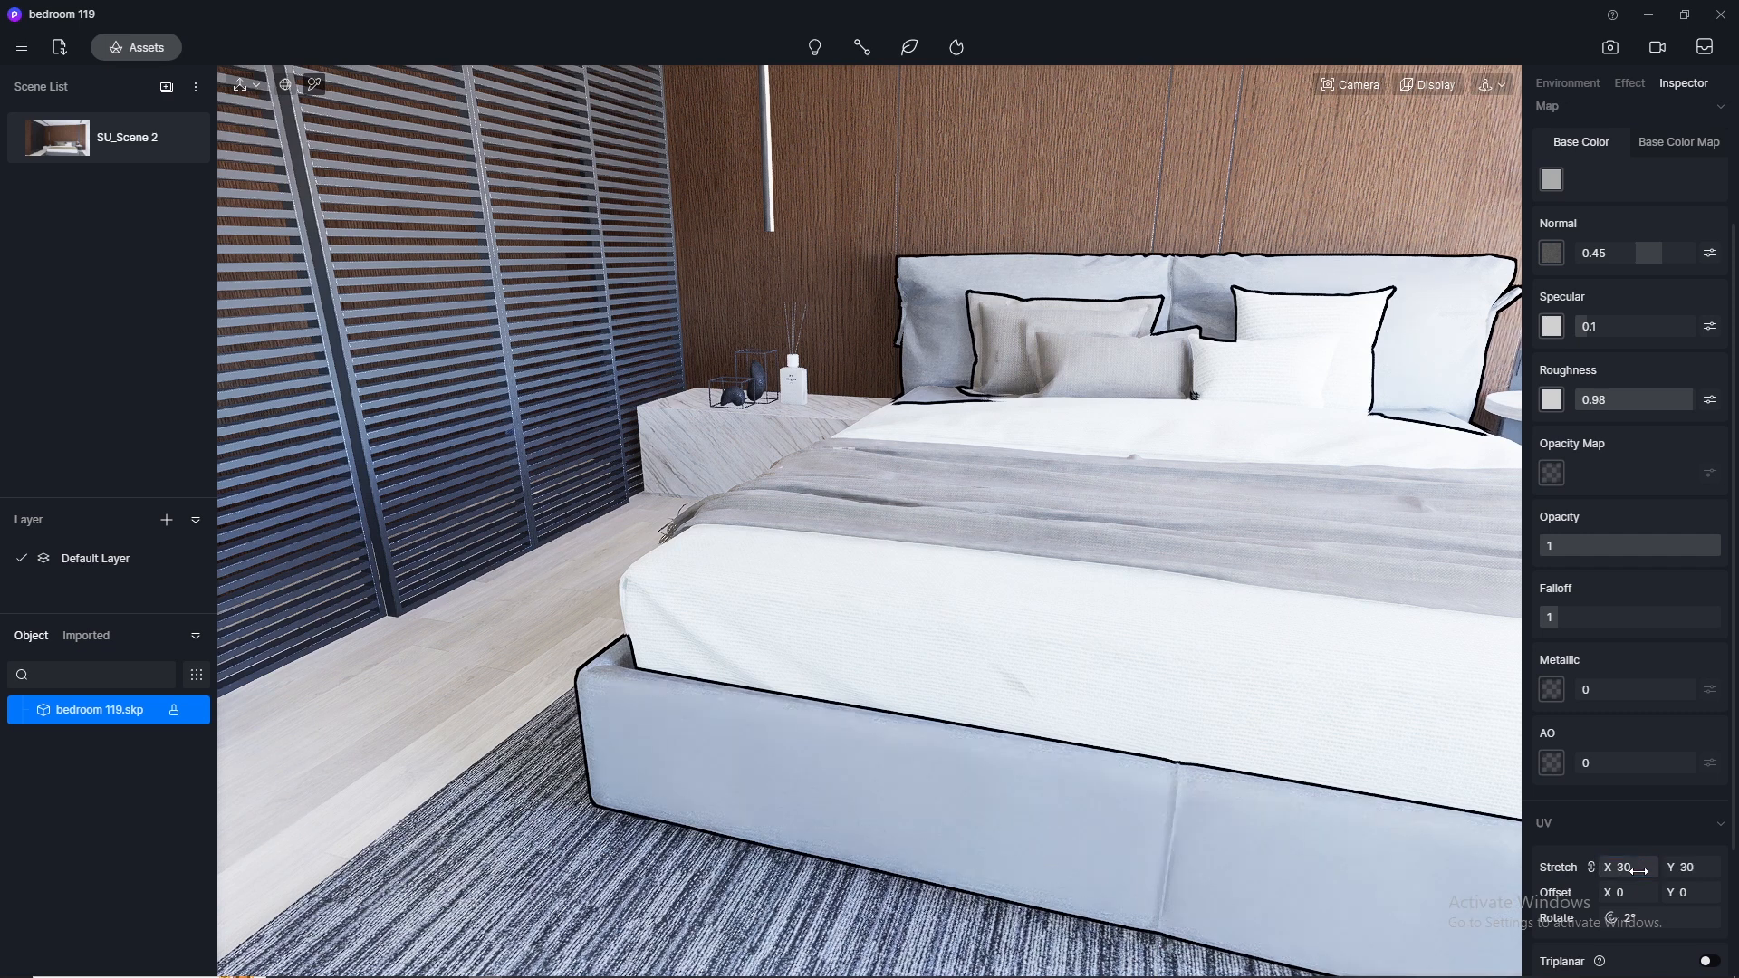
{"action": "key", "text": "Return"}
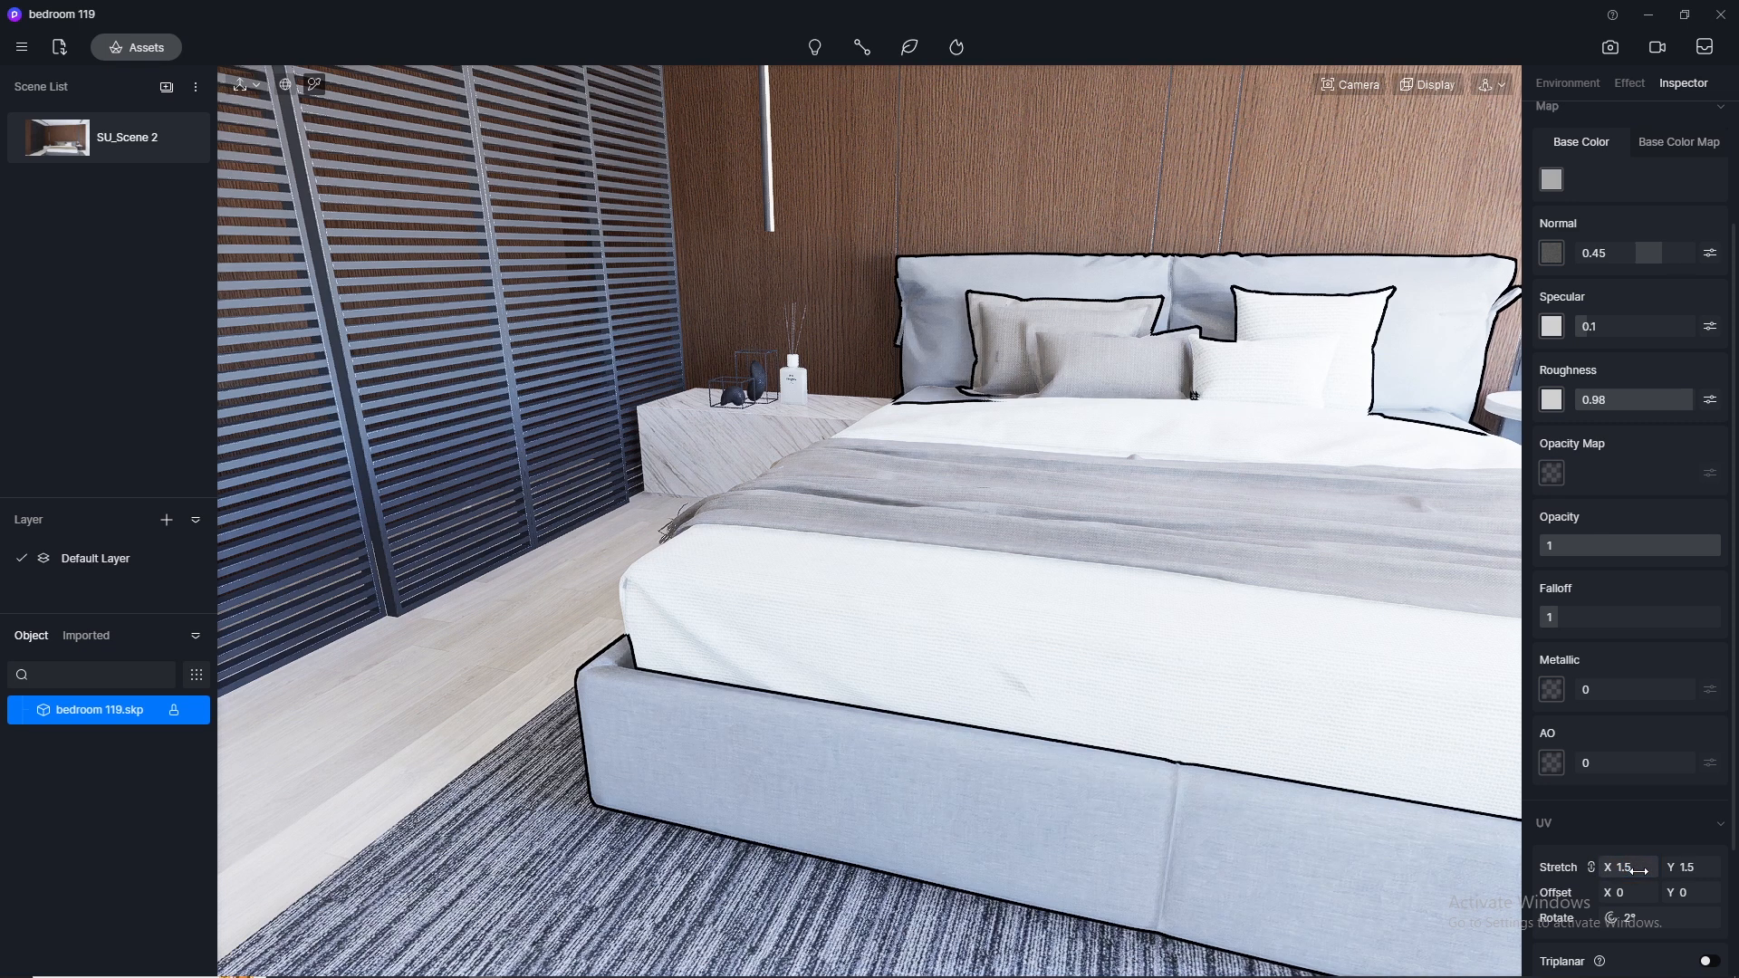
Step: Restore the saved SU_Scene 2 camera view and switch to image rendering mode
{"action": "left_click", "coordinate": [1138, 637]}
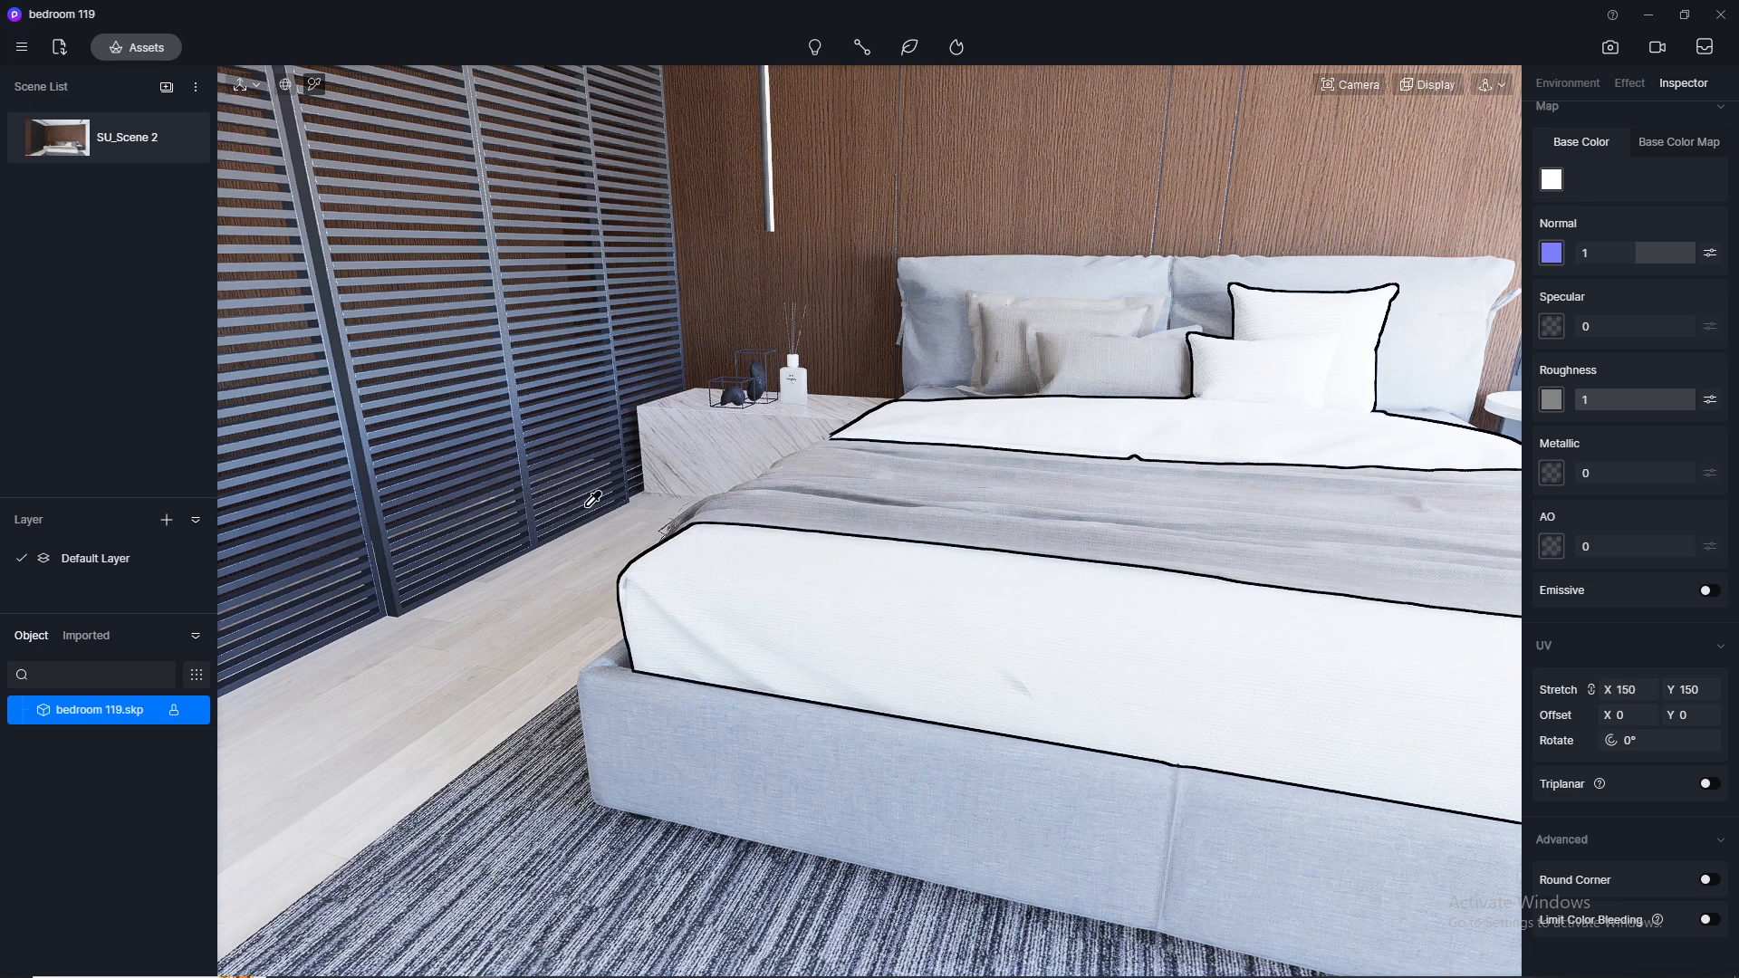
{"action": "left_click", "coordinate": [52, 134]}
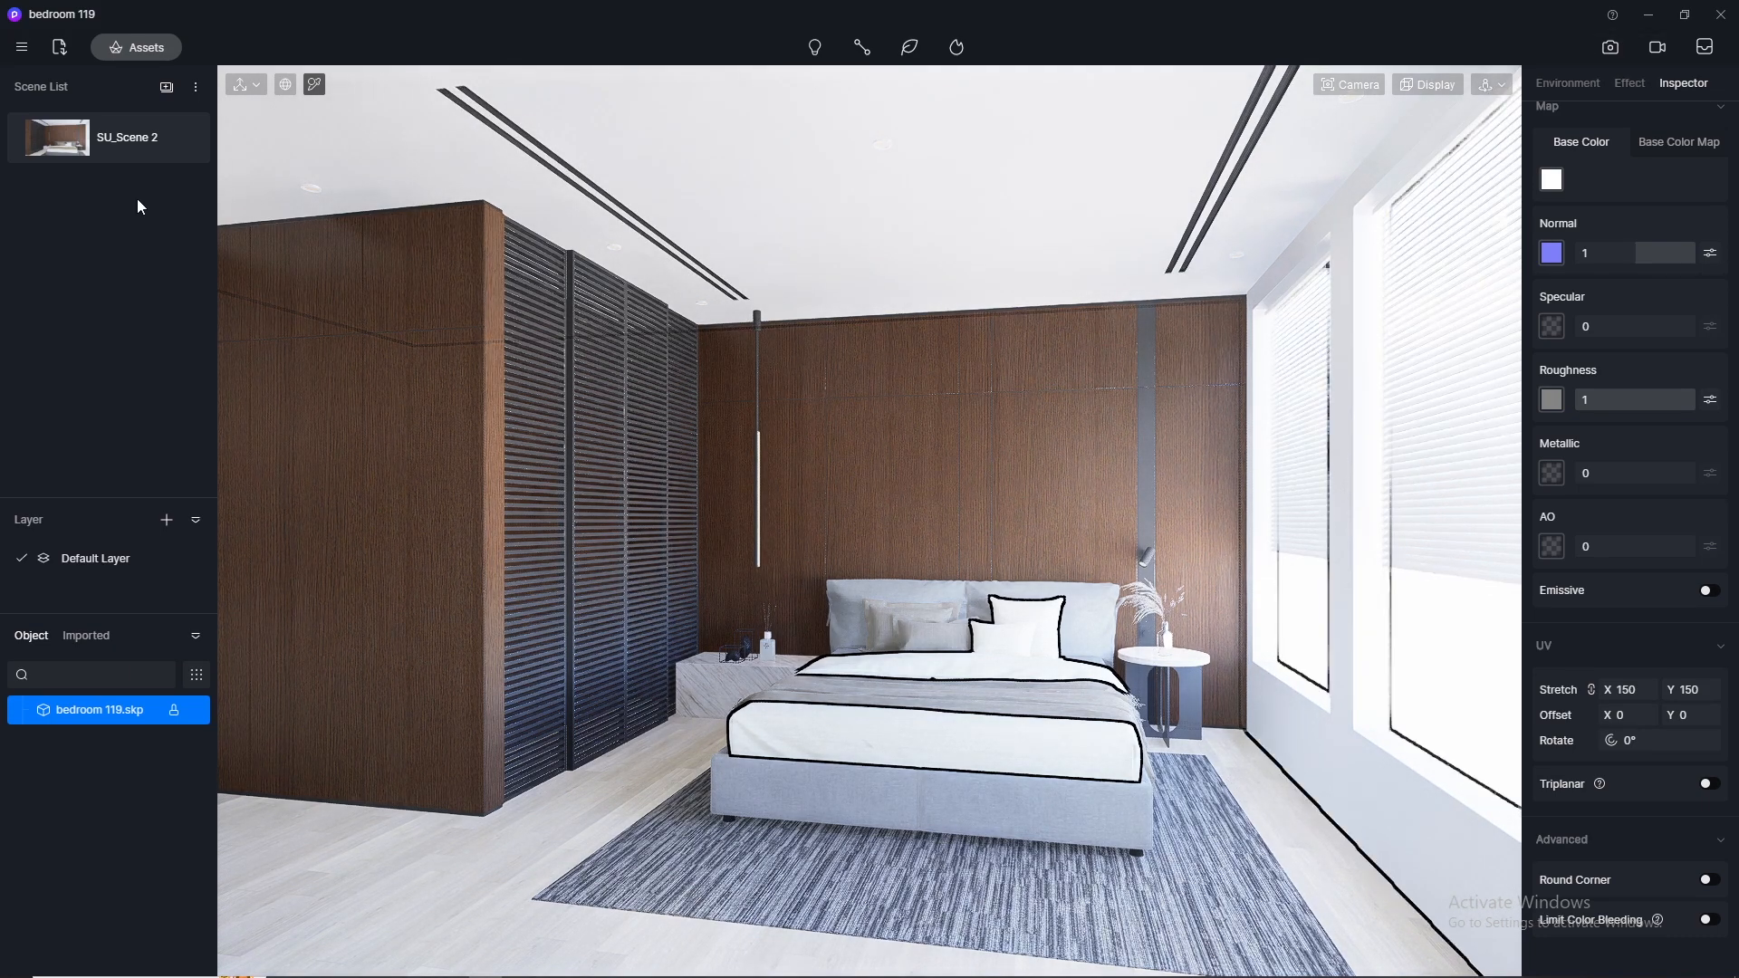
{"action": "left_click", "coordinate": [1610, 47]}
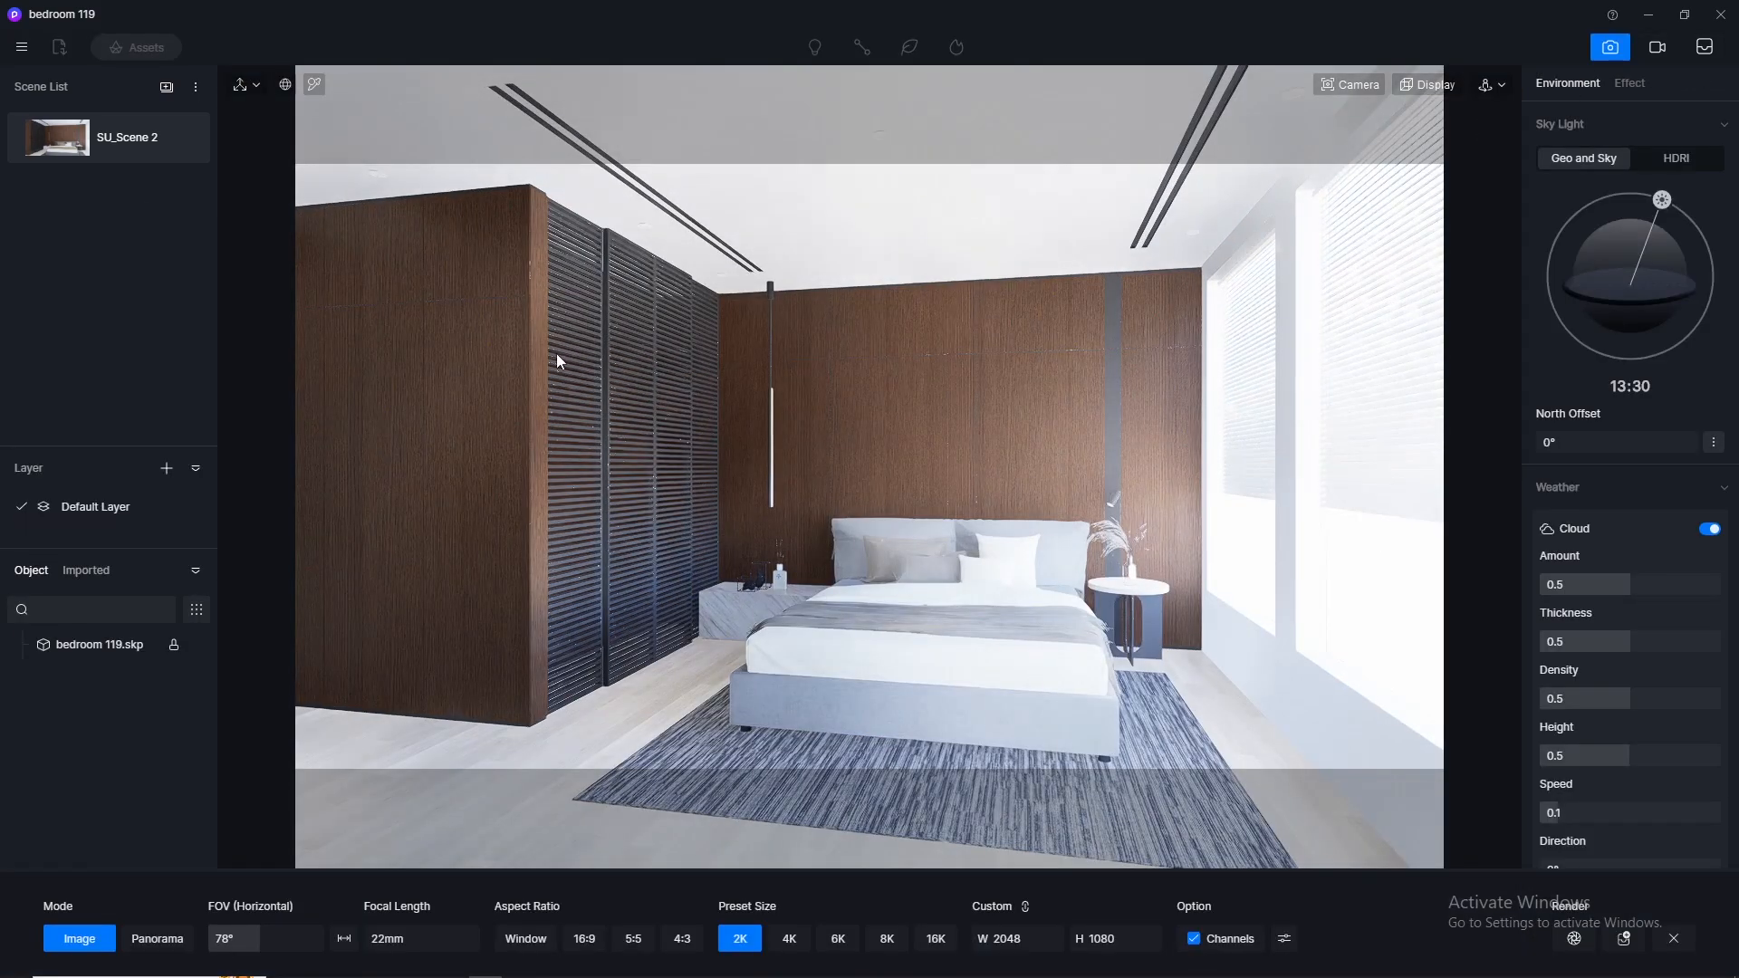
Step: Switch the sky light to HDRI and choose the custom btrr 8000×4000 map
{"action": "left_click", "coordinate": [1683, 161]}
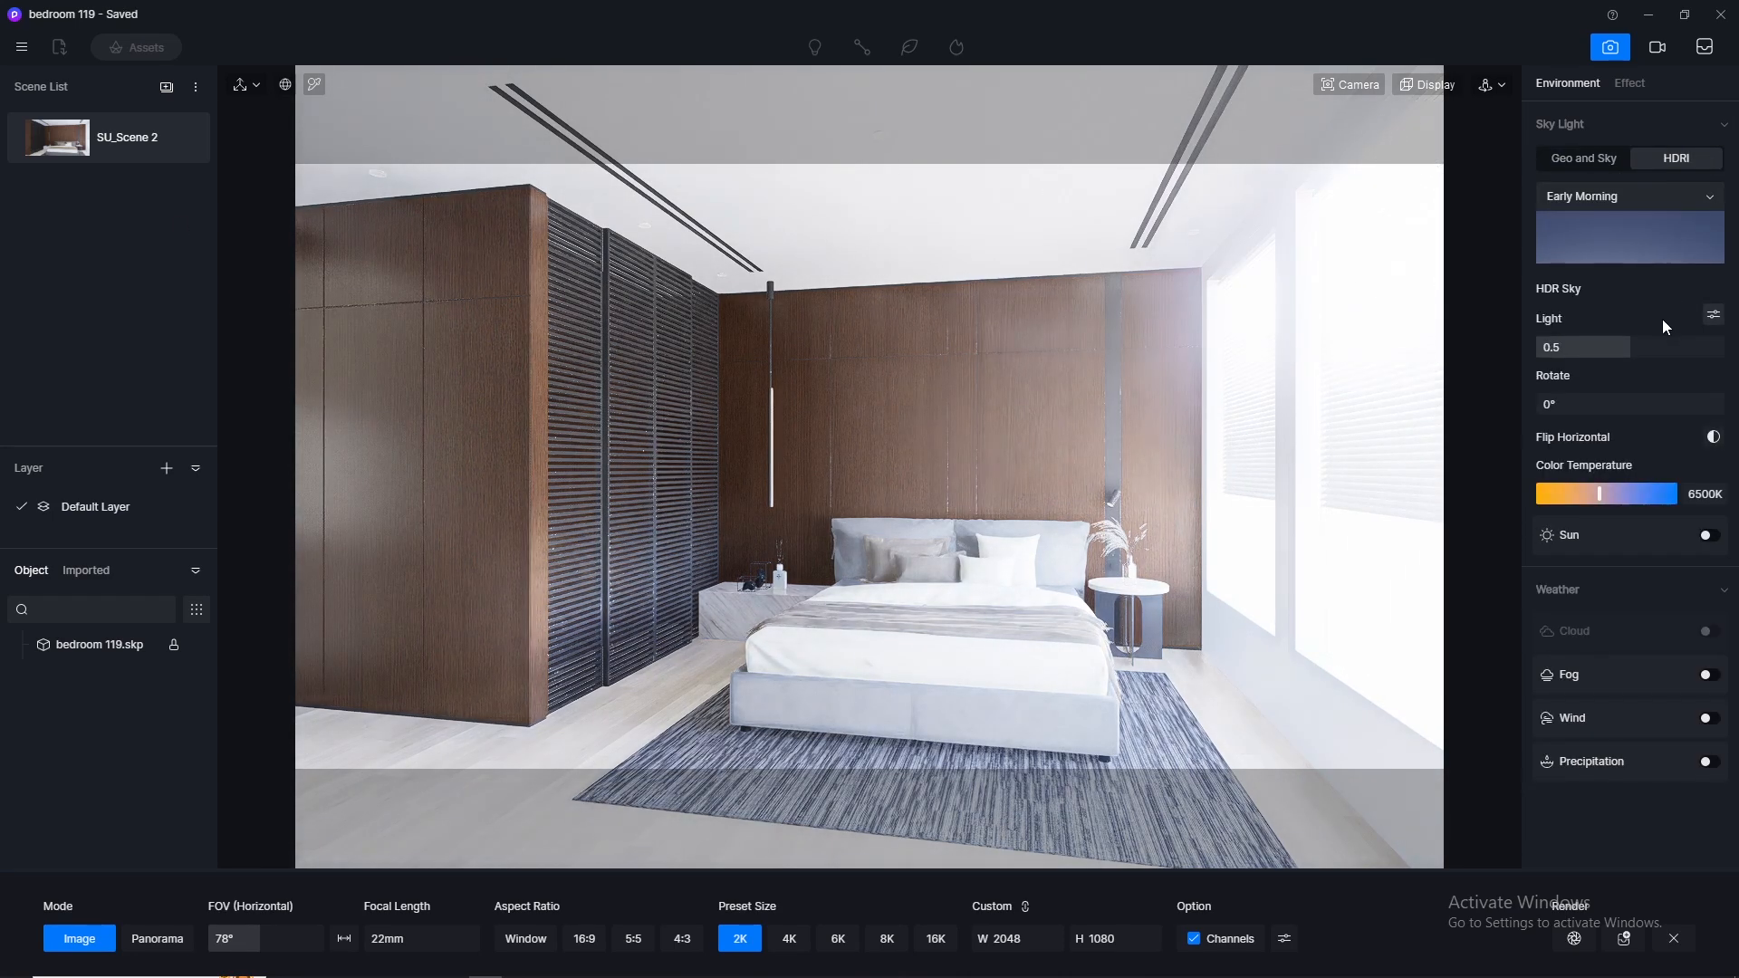
{"action": "left_click", "coordinate": [1598, 197]}
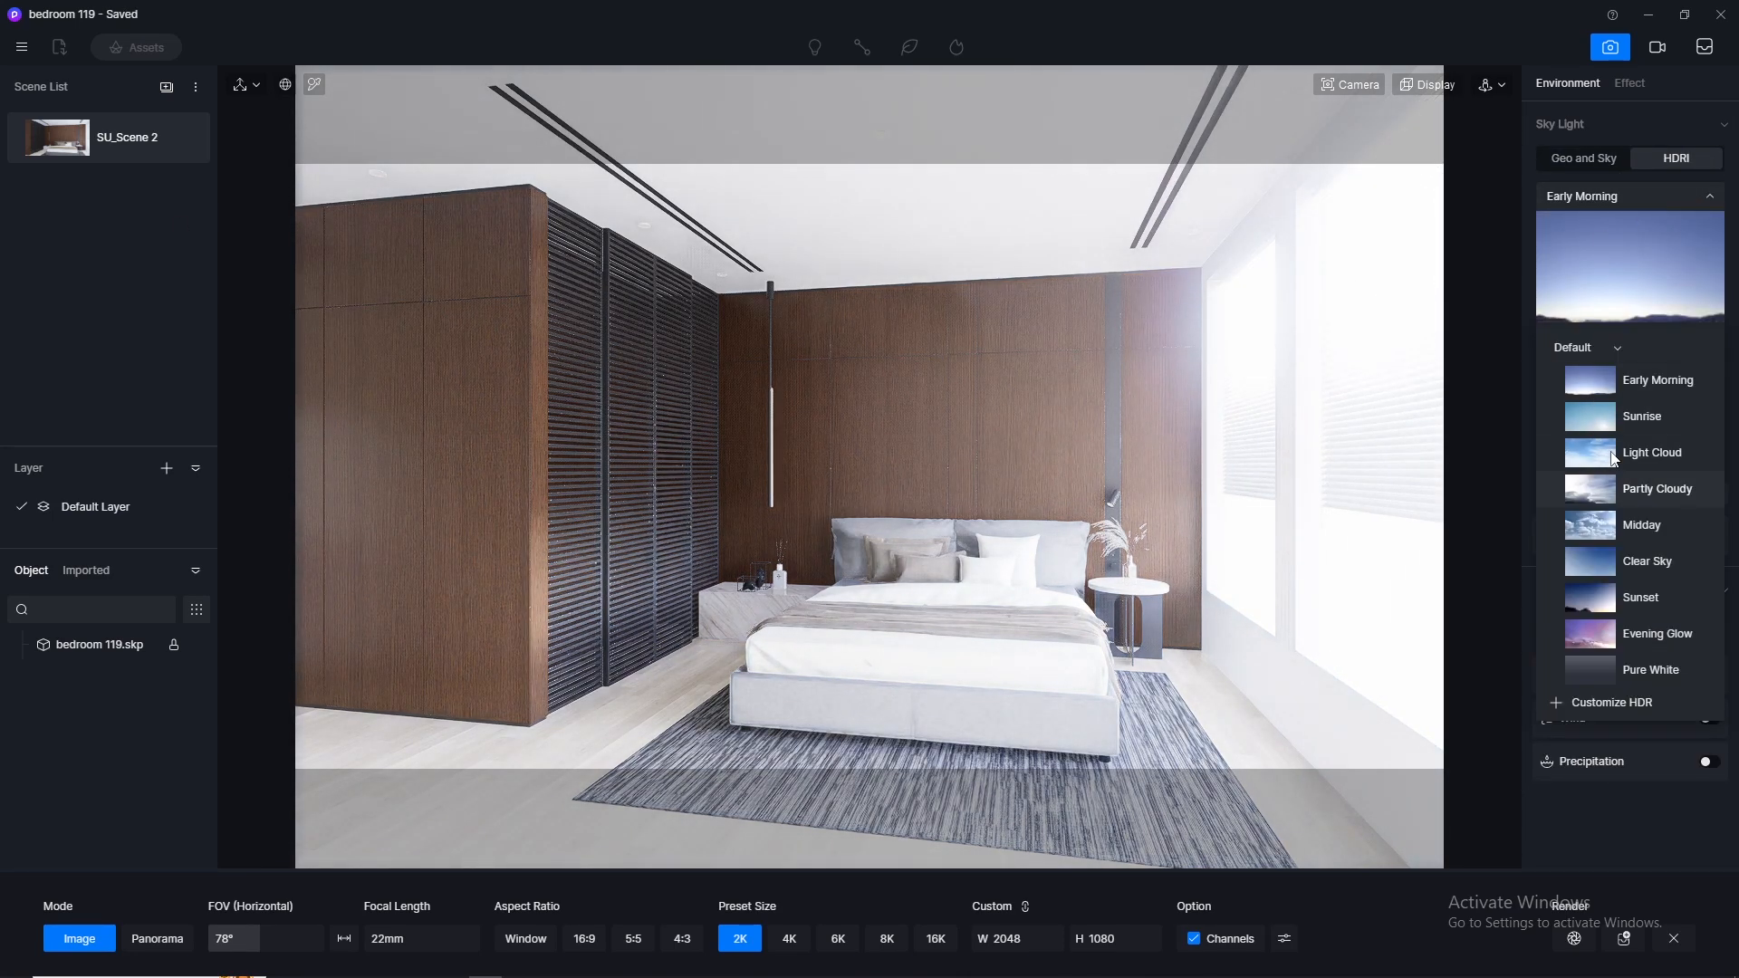
{"action": "left_click", "coordinate": [1574, 349]}
{"action": "left_click", "coordinate": [1593, 372]}
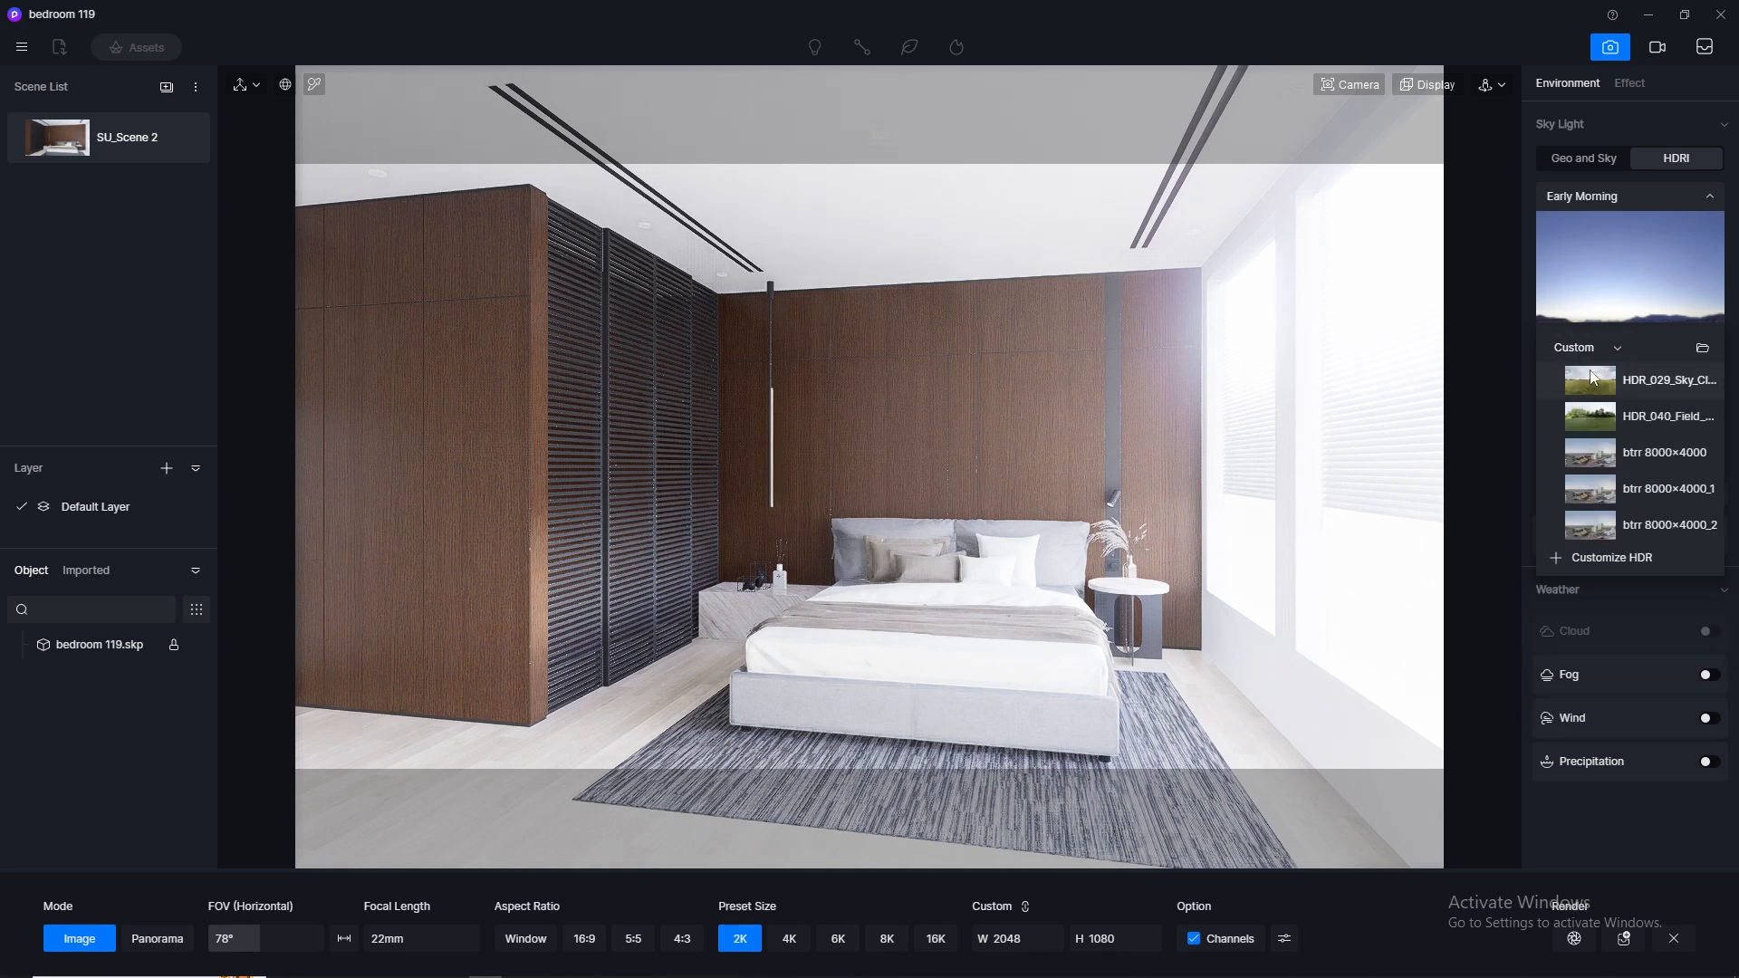
{"action": "left_click", "coordinate": [1599, 462]}
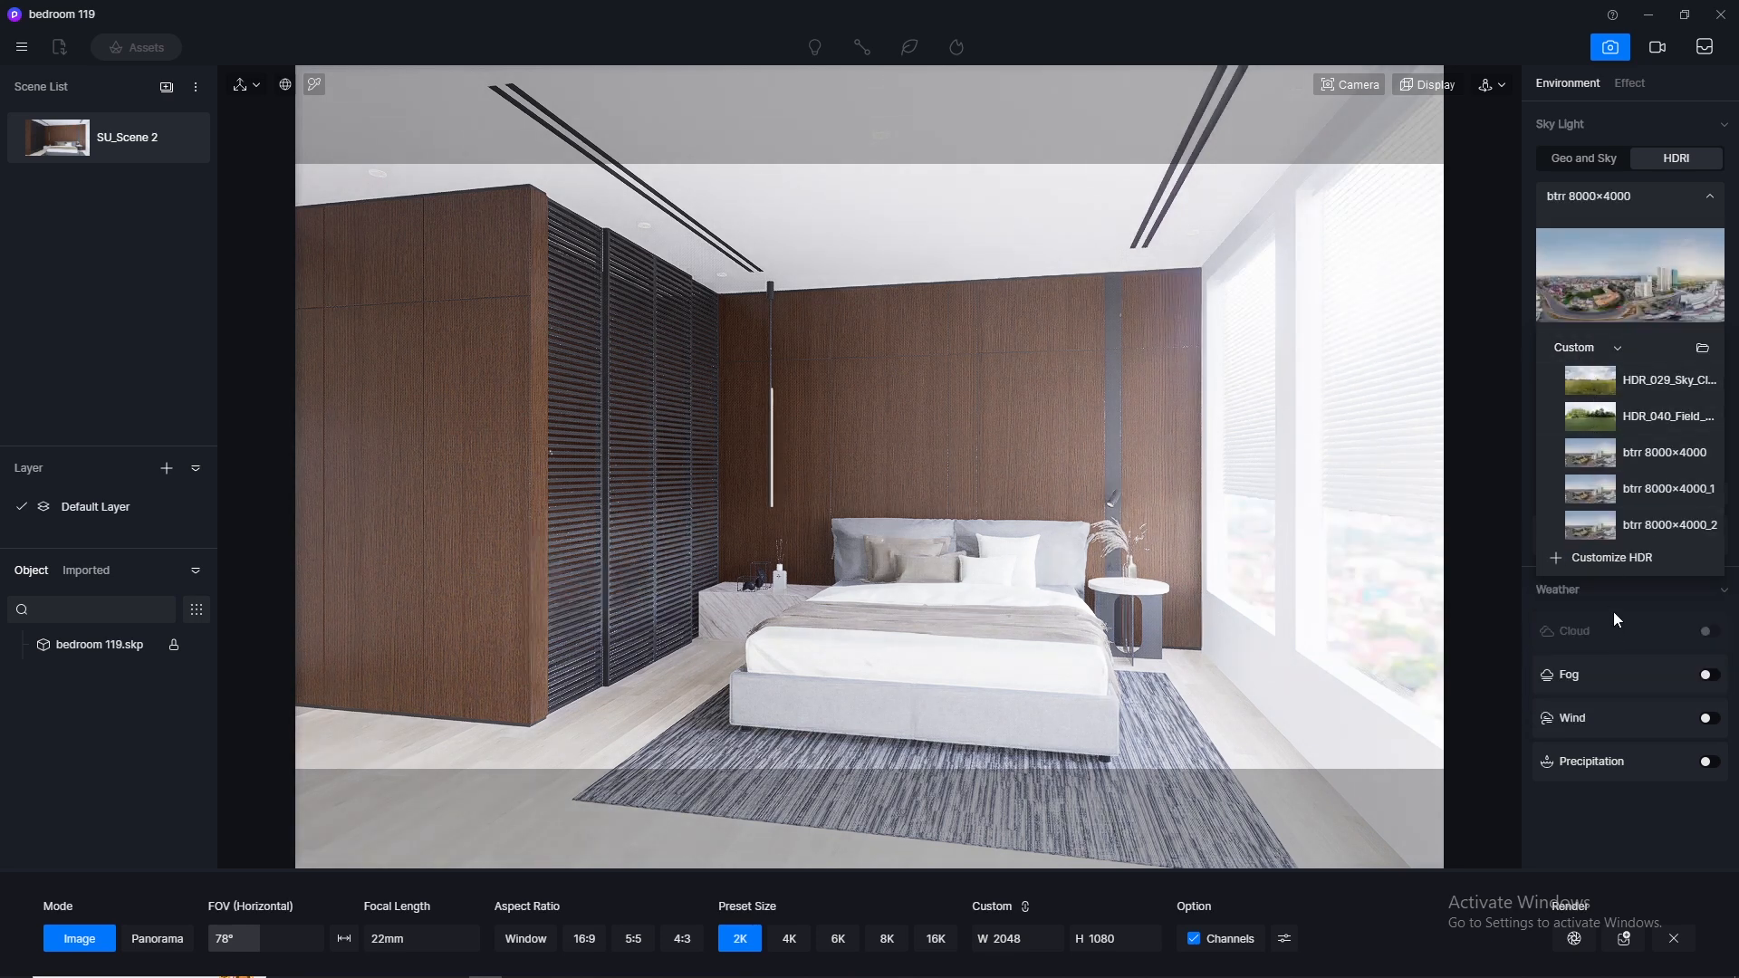
{"action": "left_click", "coordinate": [1711, 199]}
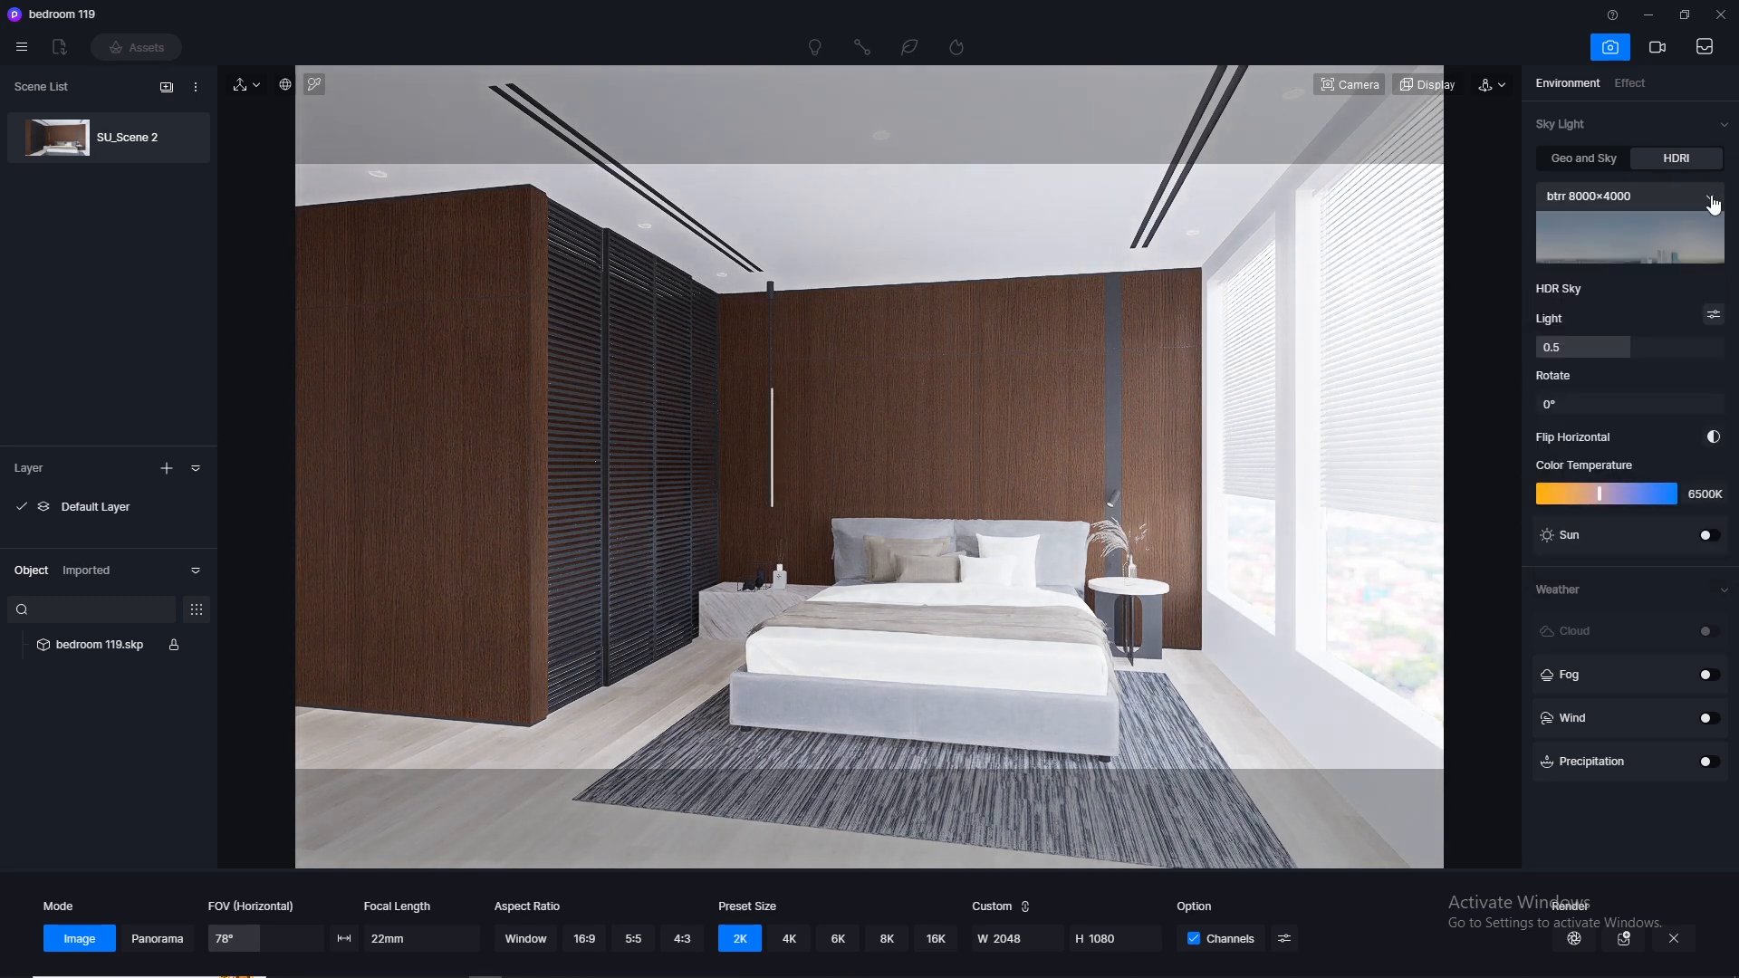
Step: Set the HDR skylight to 0.1, background to 0.01 and rotation to 119.4°, and update SU_Scene 2
{"action": "left_click", "coordinate": [1715, 316]}
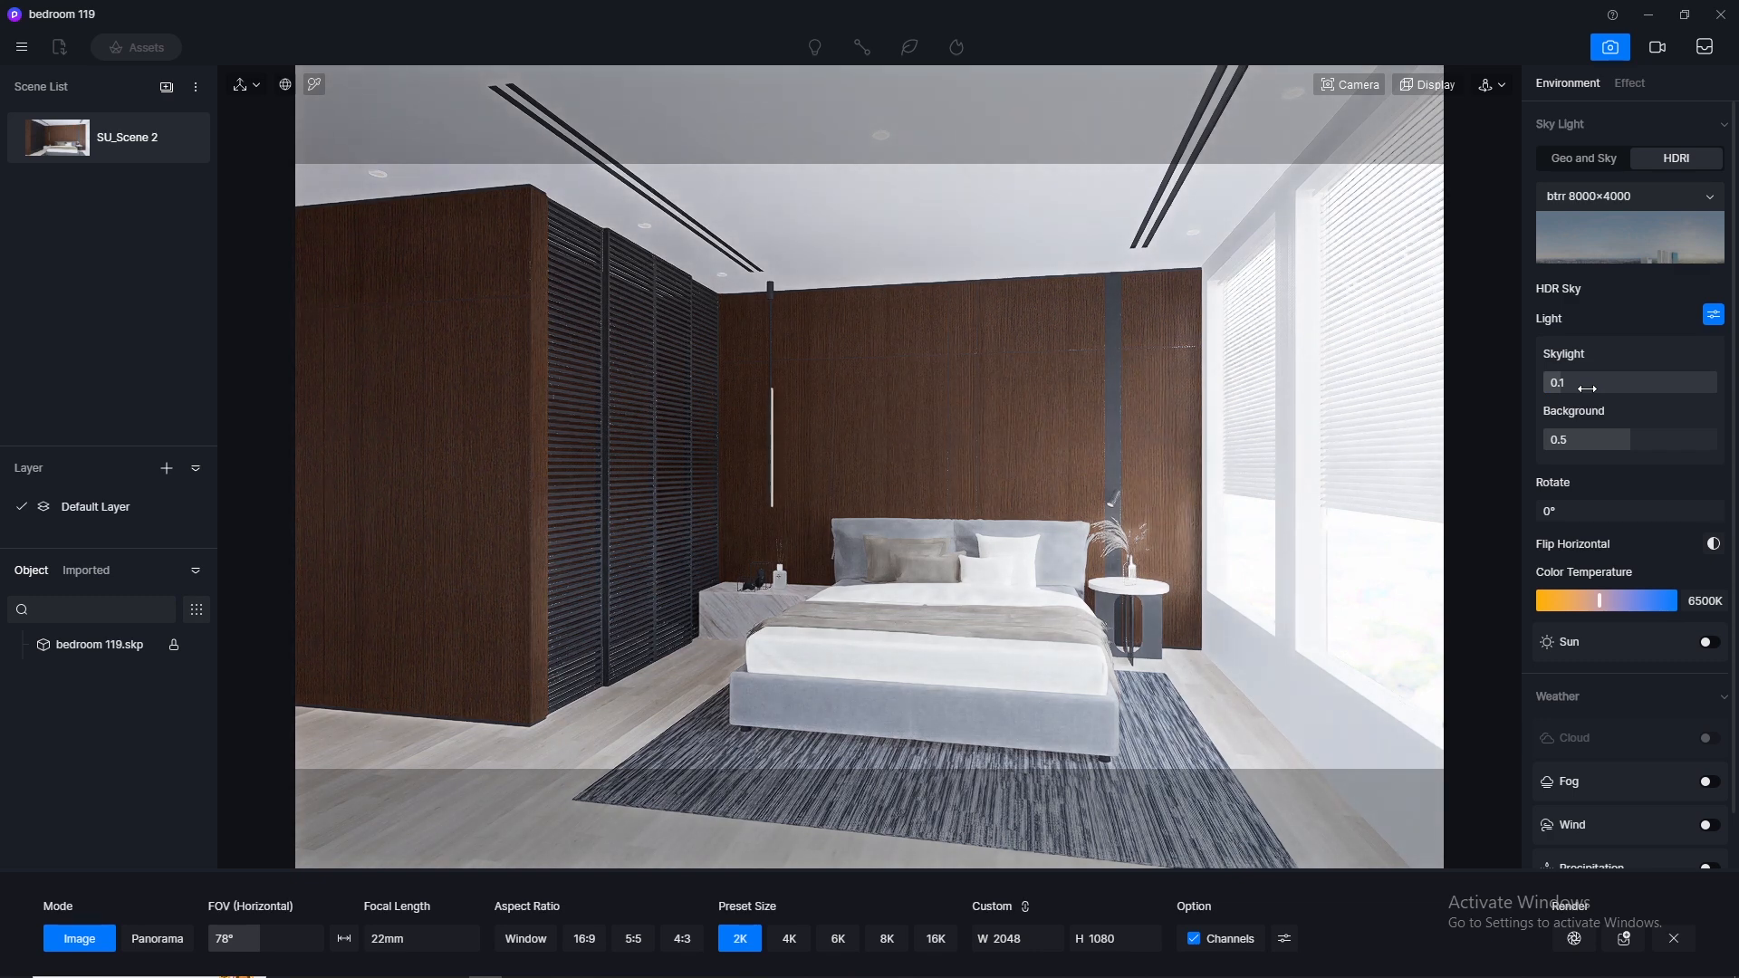
{"action": "left_click", "coordinate": [1583, 435]}
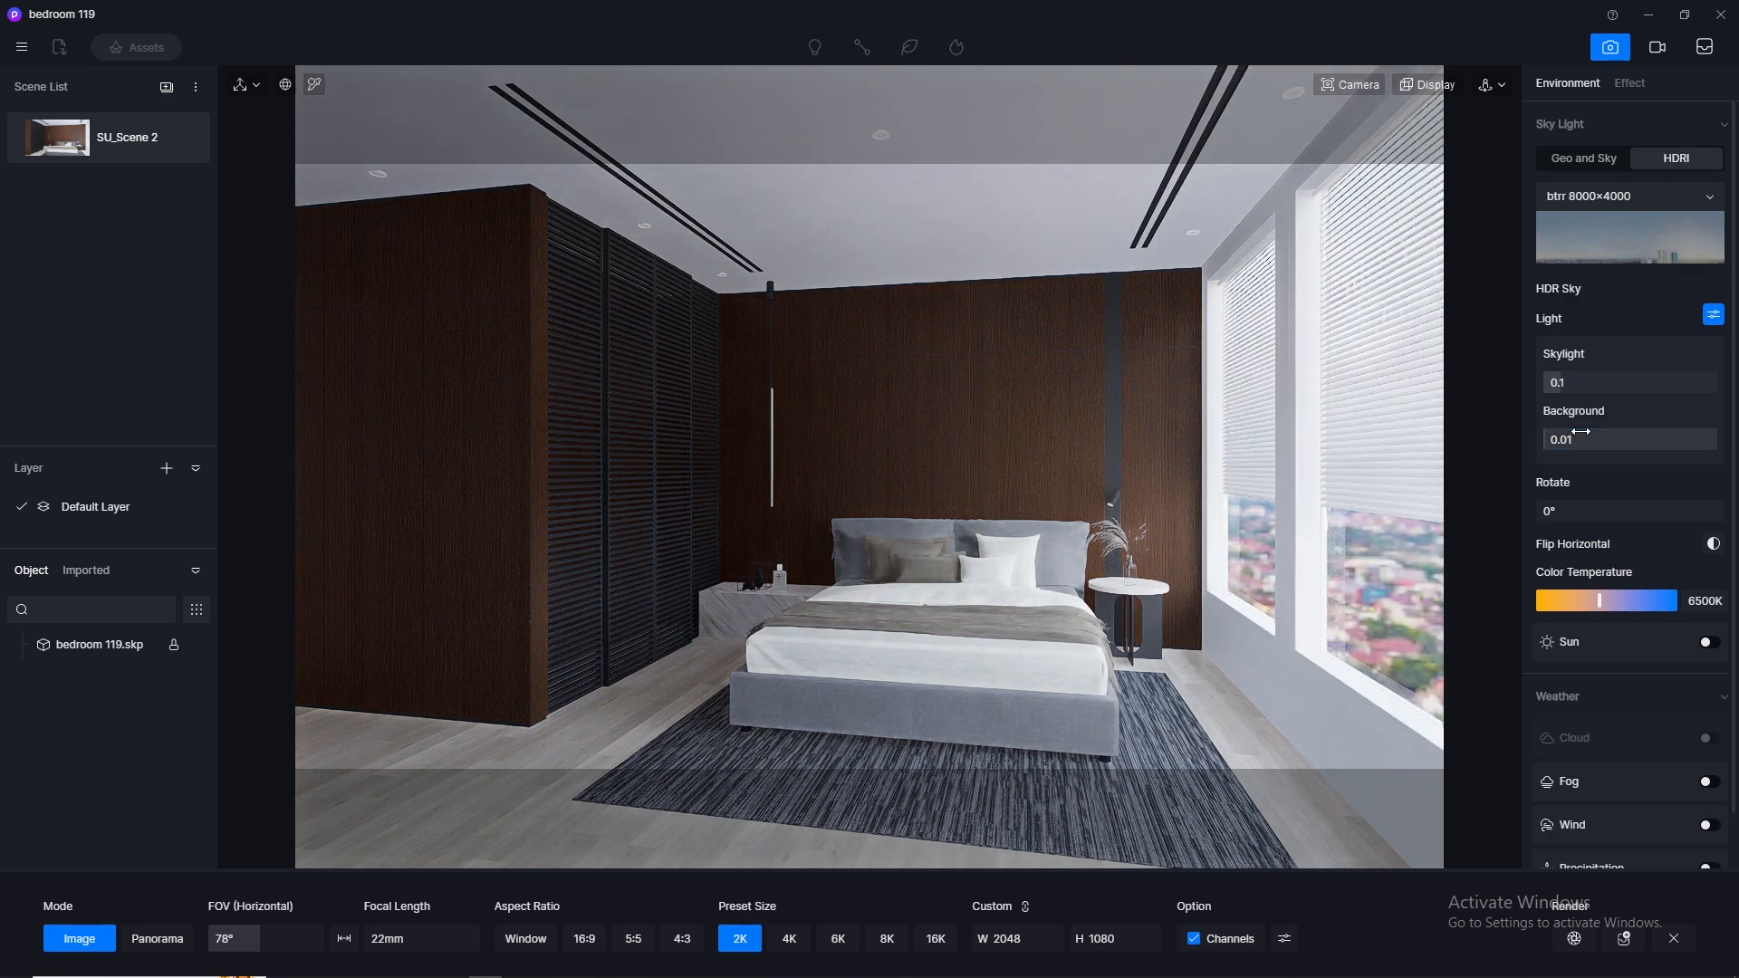
{"action": "left_click_drag", "start_coordinate": [1657, 512], "coordinate": [1600, 504]}
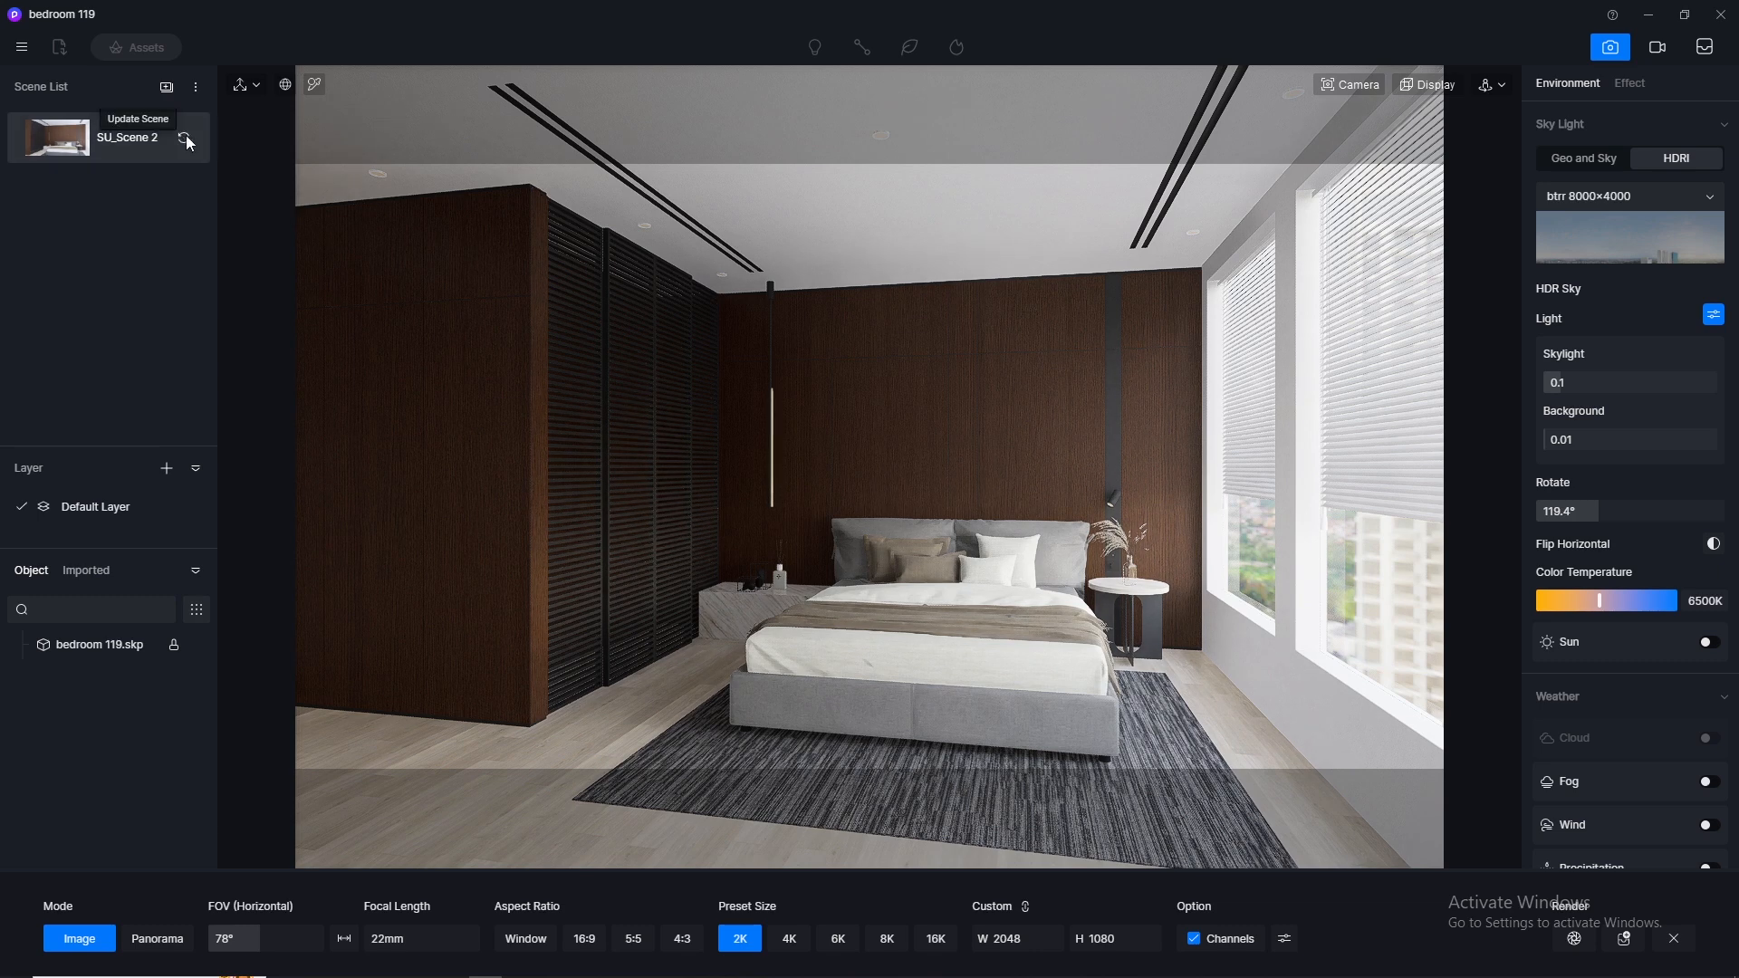
{"action": "left_click", "coordinate": [185, 140]}
Step: Turn on the HDRI sun with a sunlight intensity of 0.01 and a sun disk radius of 2.5
{"action": "left_click", "coordinate": [1710, 643]}
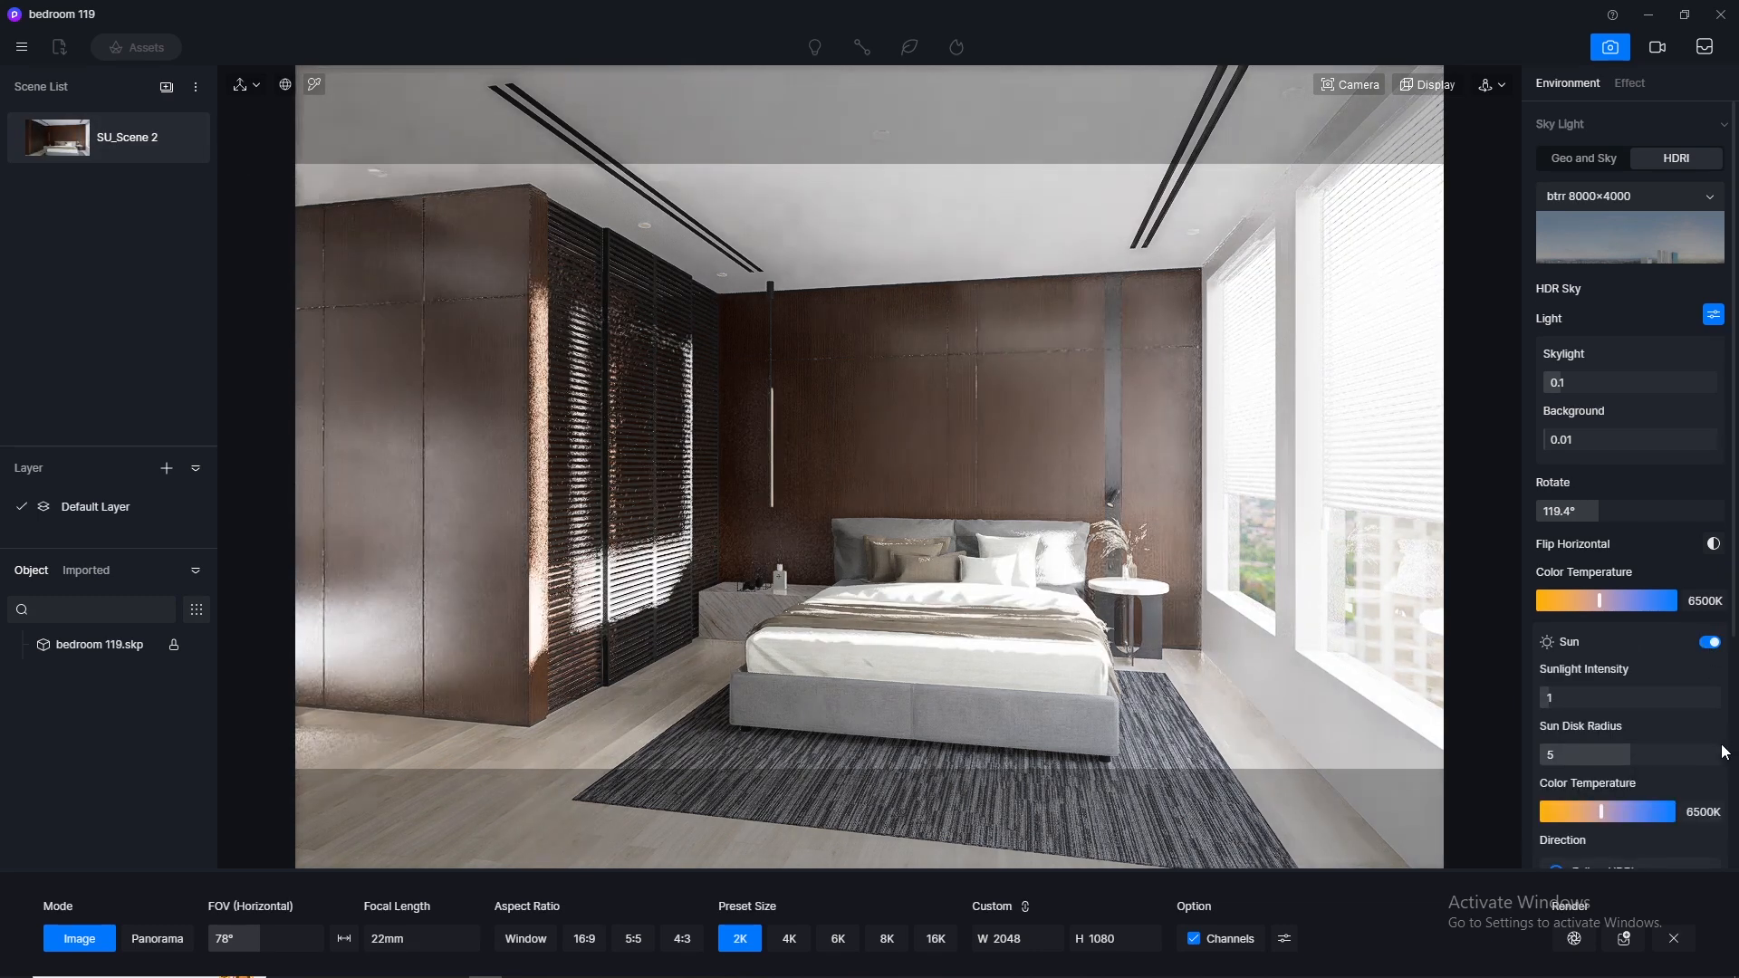
{"action": "left_click", "coordinate": [1599, 706]}
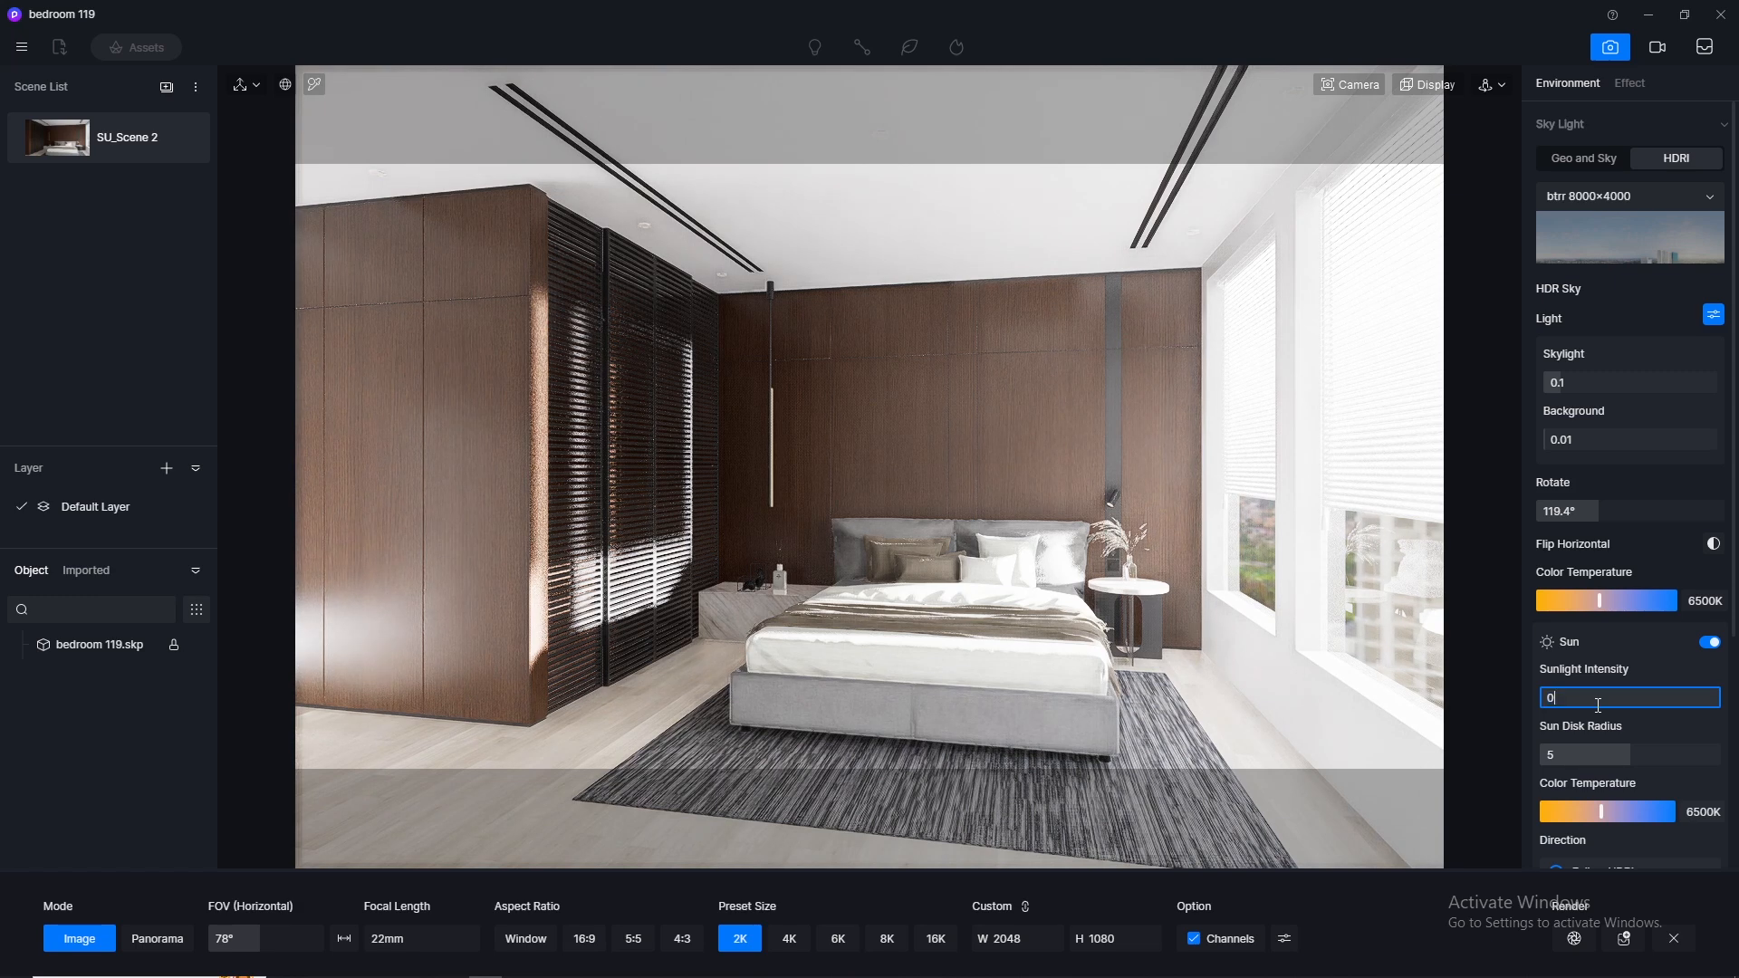
{"action": "type", "text": "0.01"}
{"action": "key", "text": "Return"}
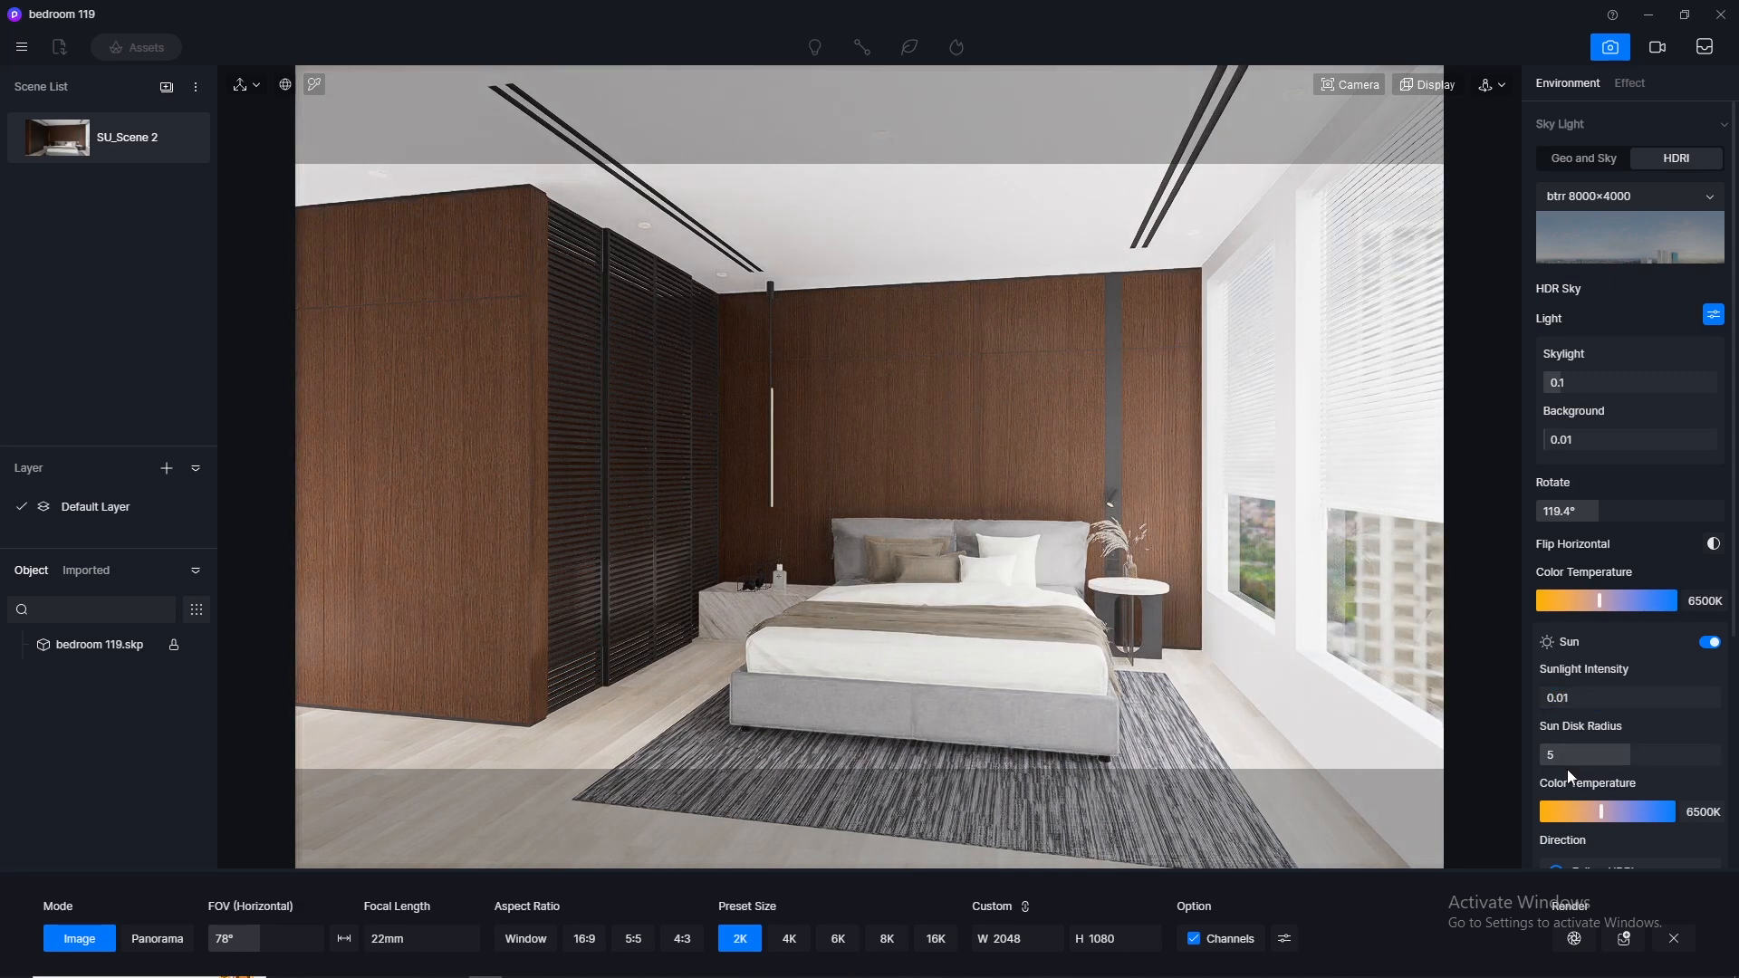
{"action": "left_click", "coordinate": [1574, 756]}
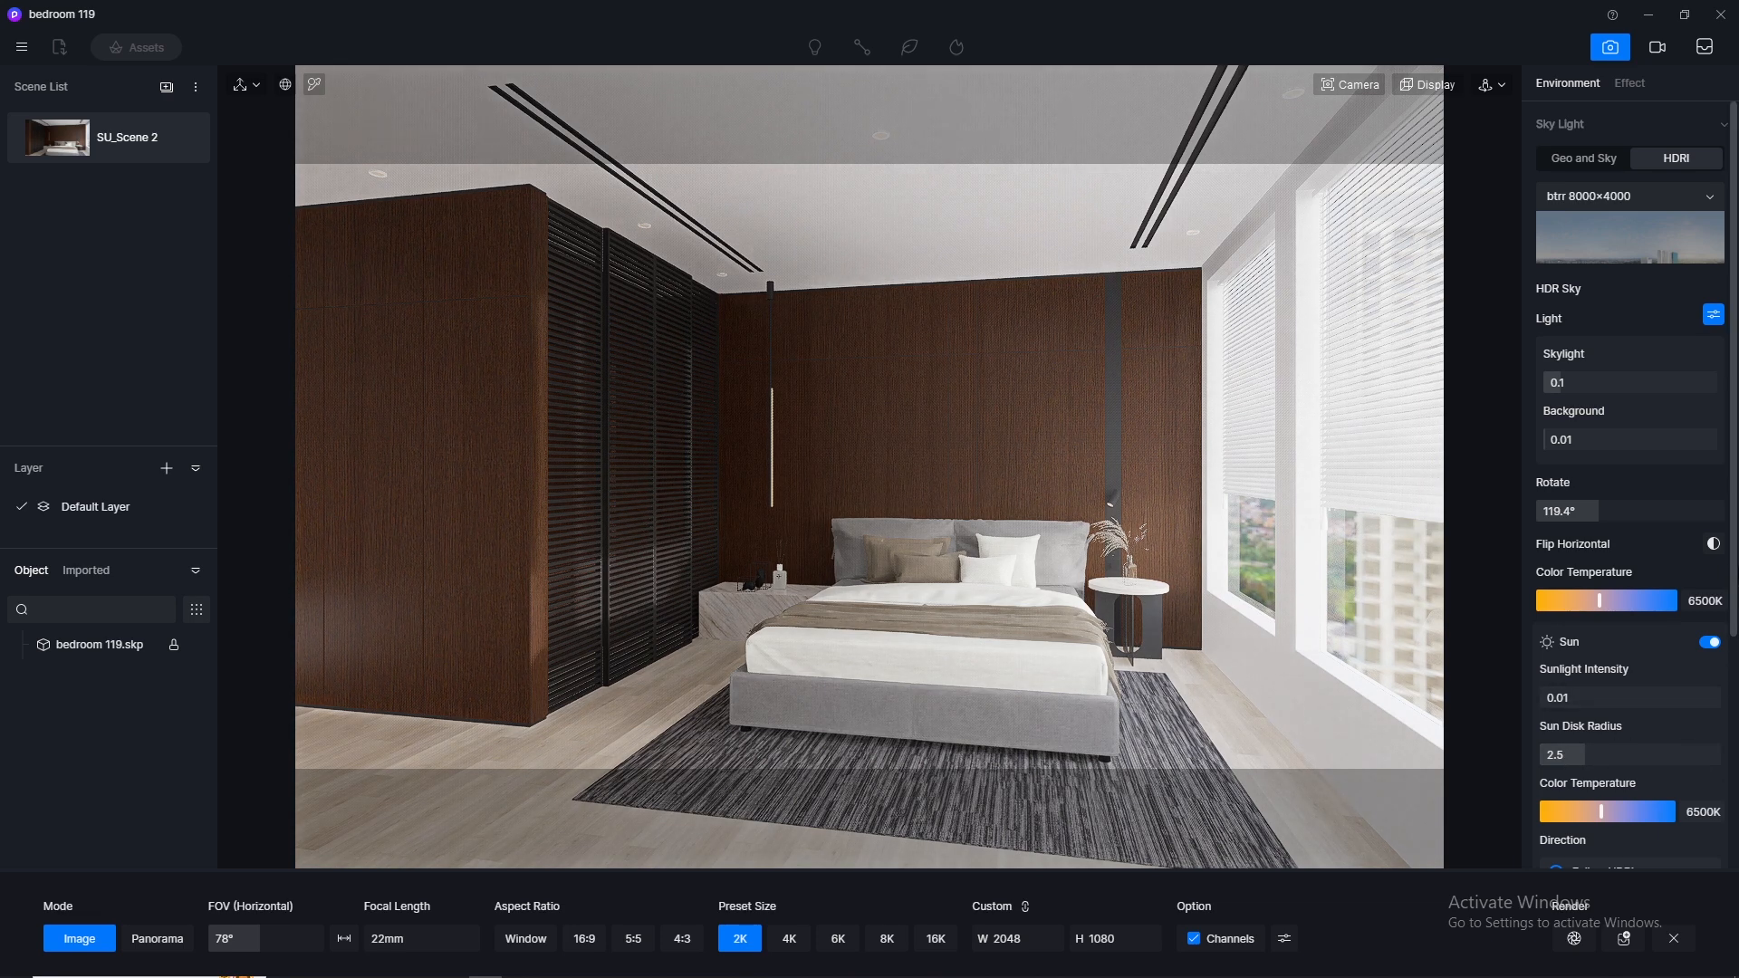
Step: Give the sun a custom direction with altitude 62.6 and azimuth 58.7, and leave image rendering mode
{"action": "scroll", "coordinate": [1589, 713], "scroll_direction": "down", "scroll_amount": 3}
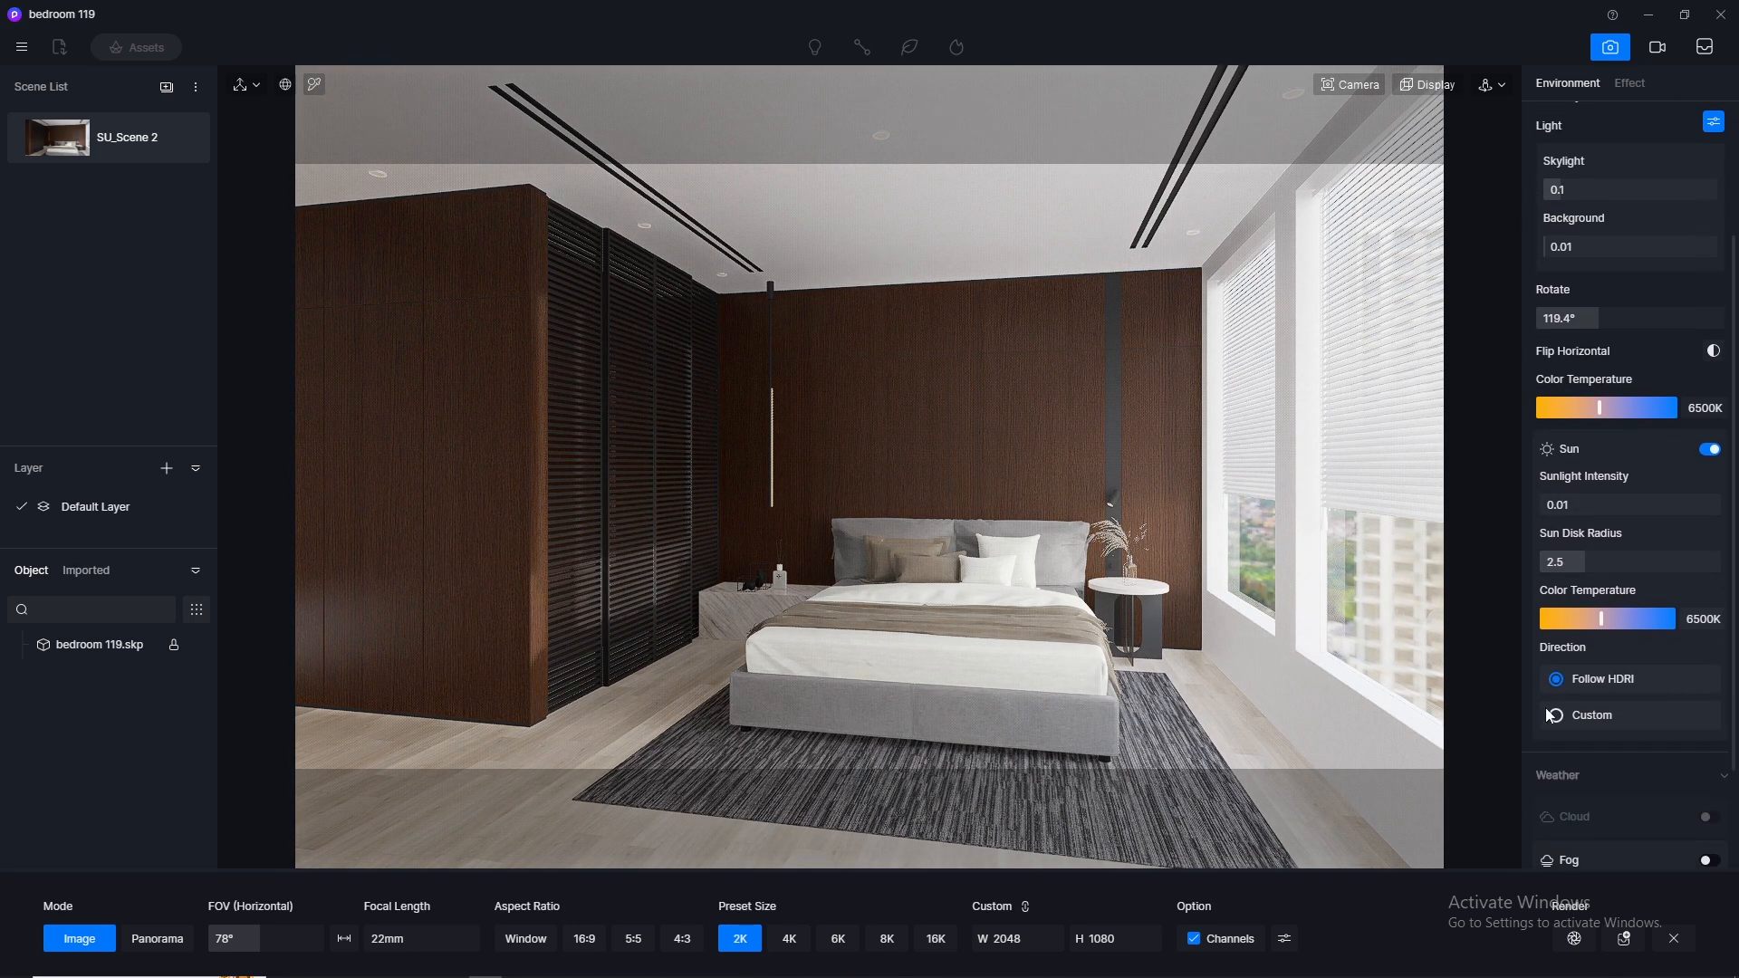
{"action": "left_click", "coordinate": [1558, 717]}
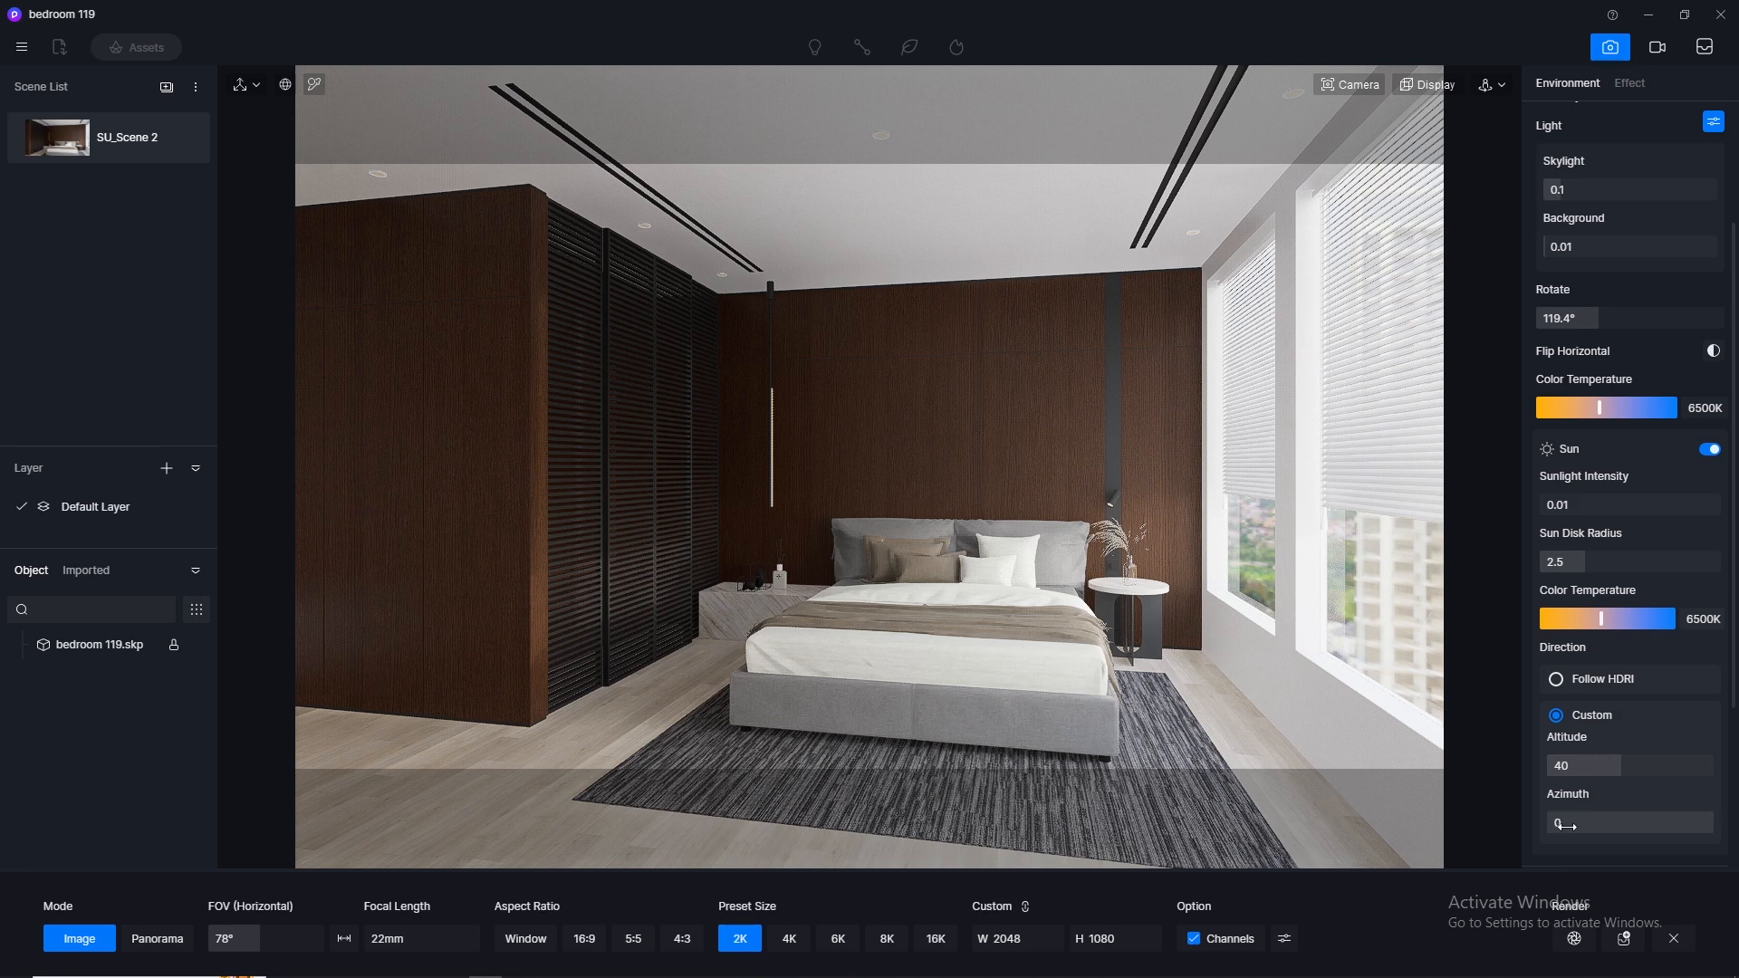
{"action": "mouse_move", "coordinate": [1599, 766]}
{"action": "left_mouse_down"}
{"action": "mouse_move", "coordinate": [1537, 770]}
{"action": "mouse_move", "coordinate": [1719, 760]}
{"action": "mouse_move", "coordinate": [1622, 765]}
{"action": "left_mouse_up"}
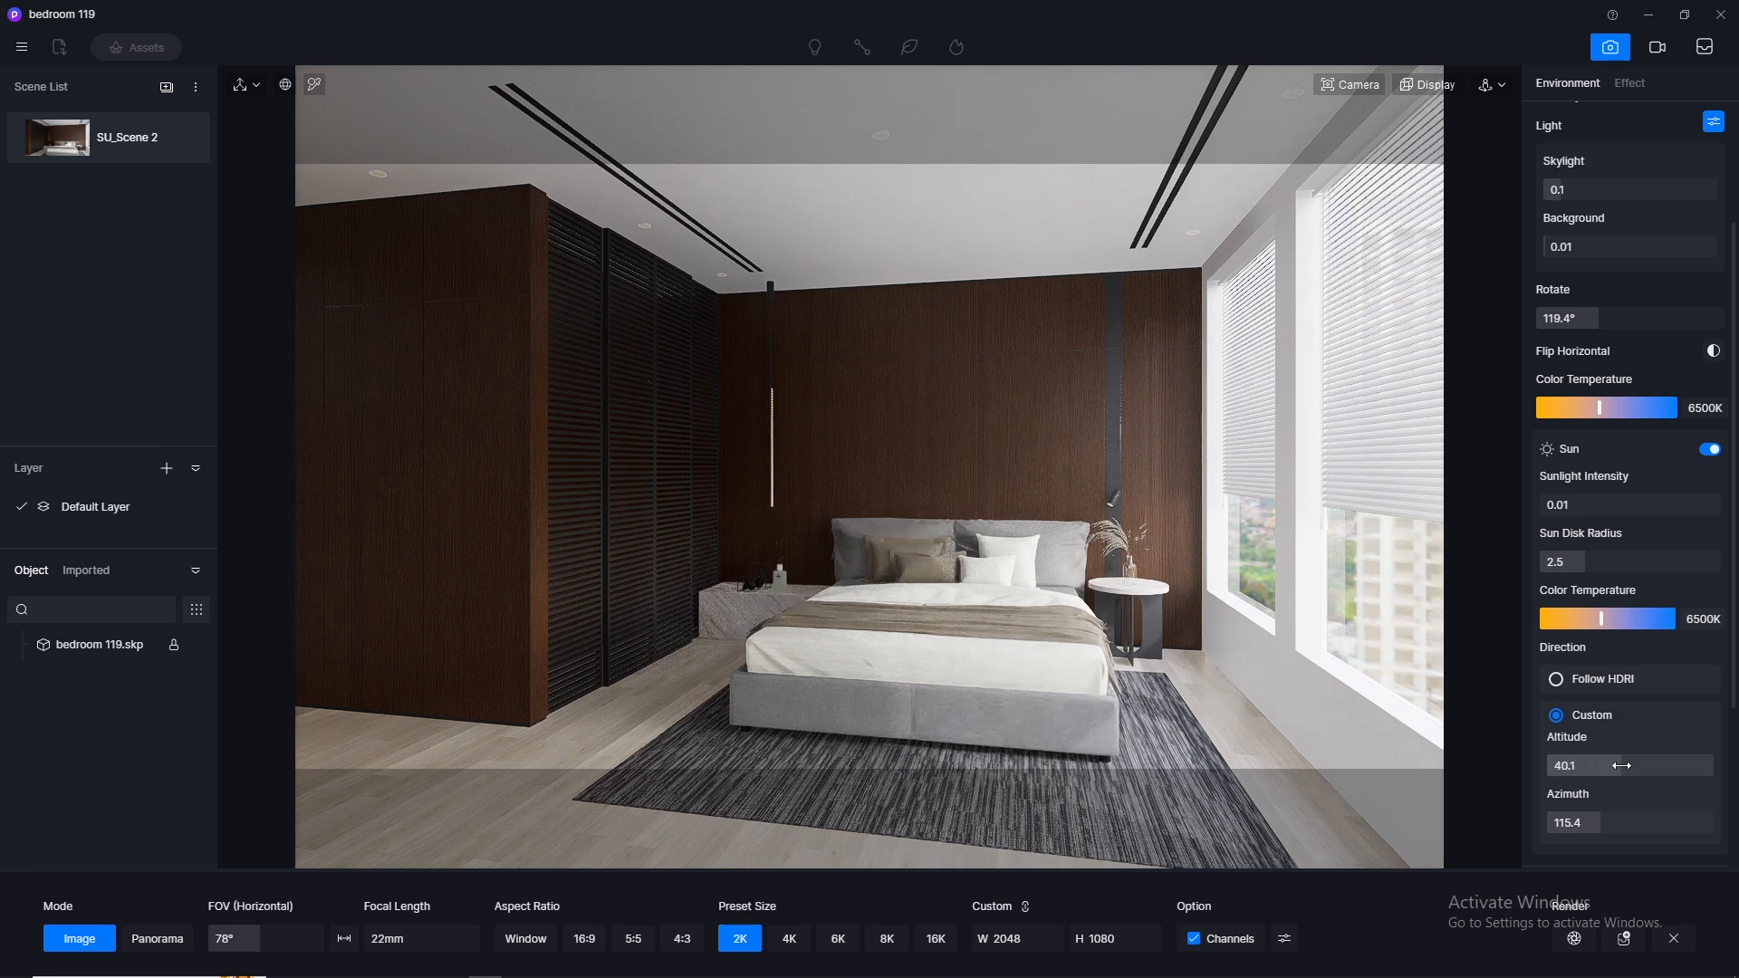
{"action": "left_click", "coordinate": [1627, 823]}
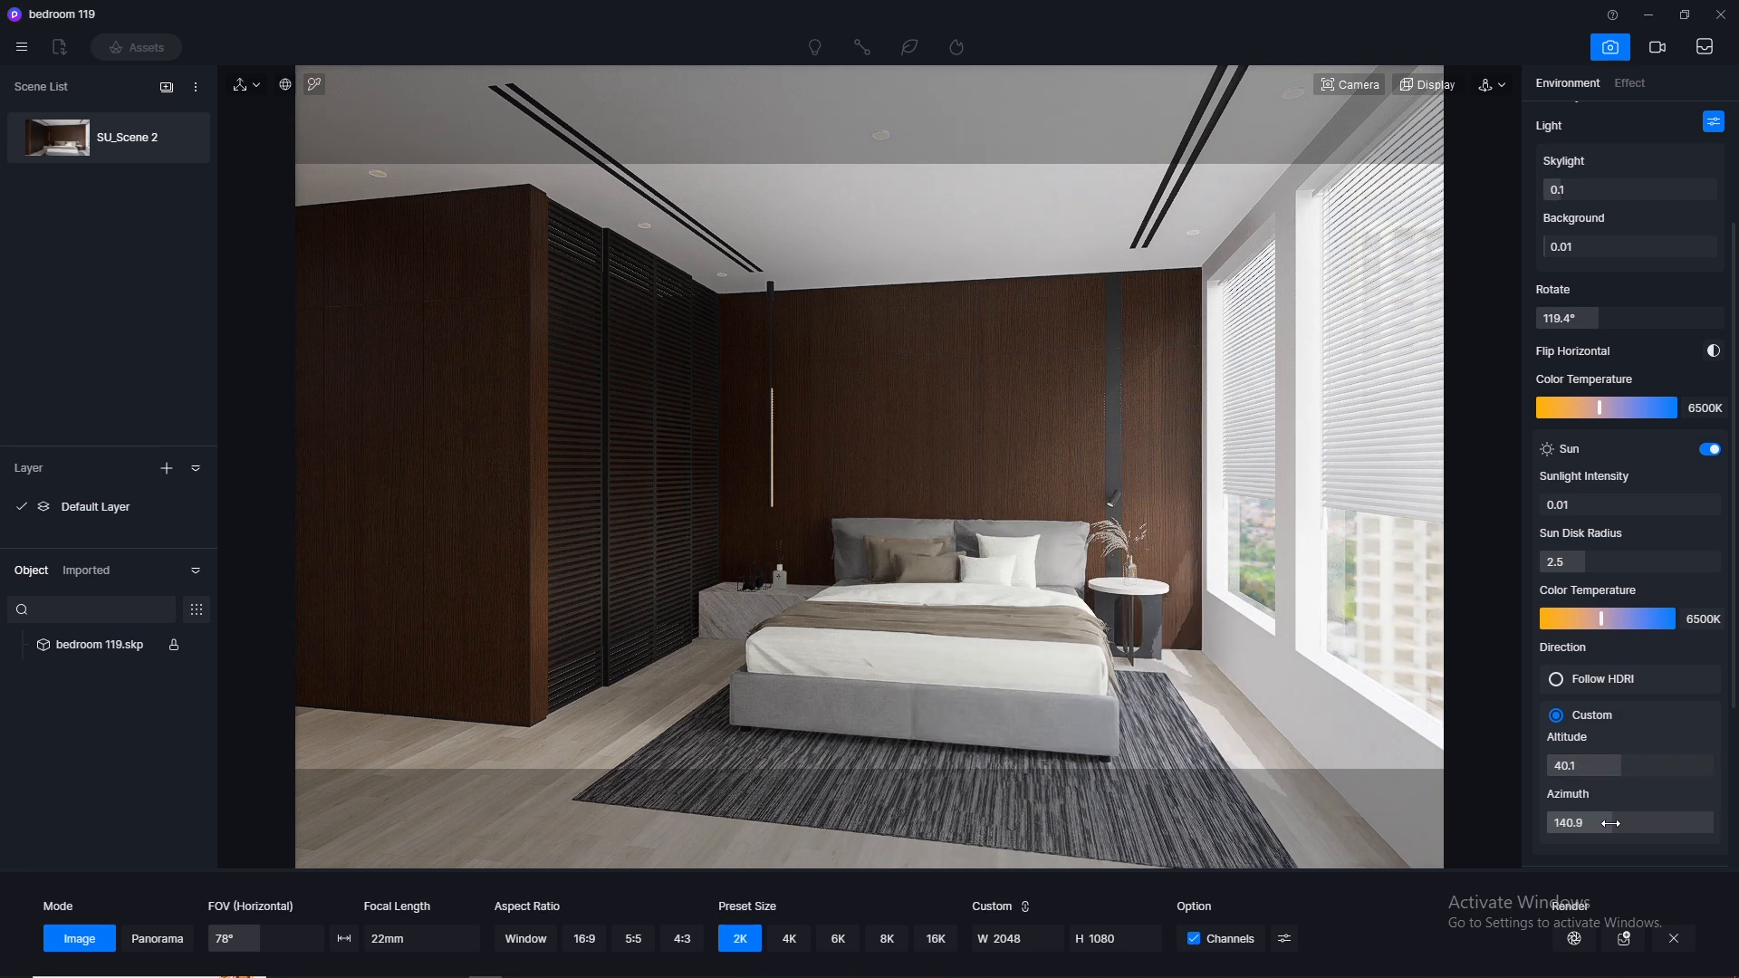
{"action": "left_click", "coordinate": [1604, 822]}
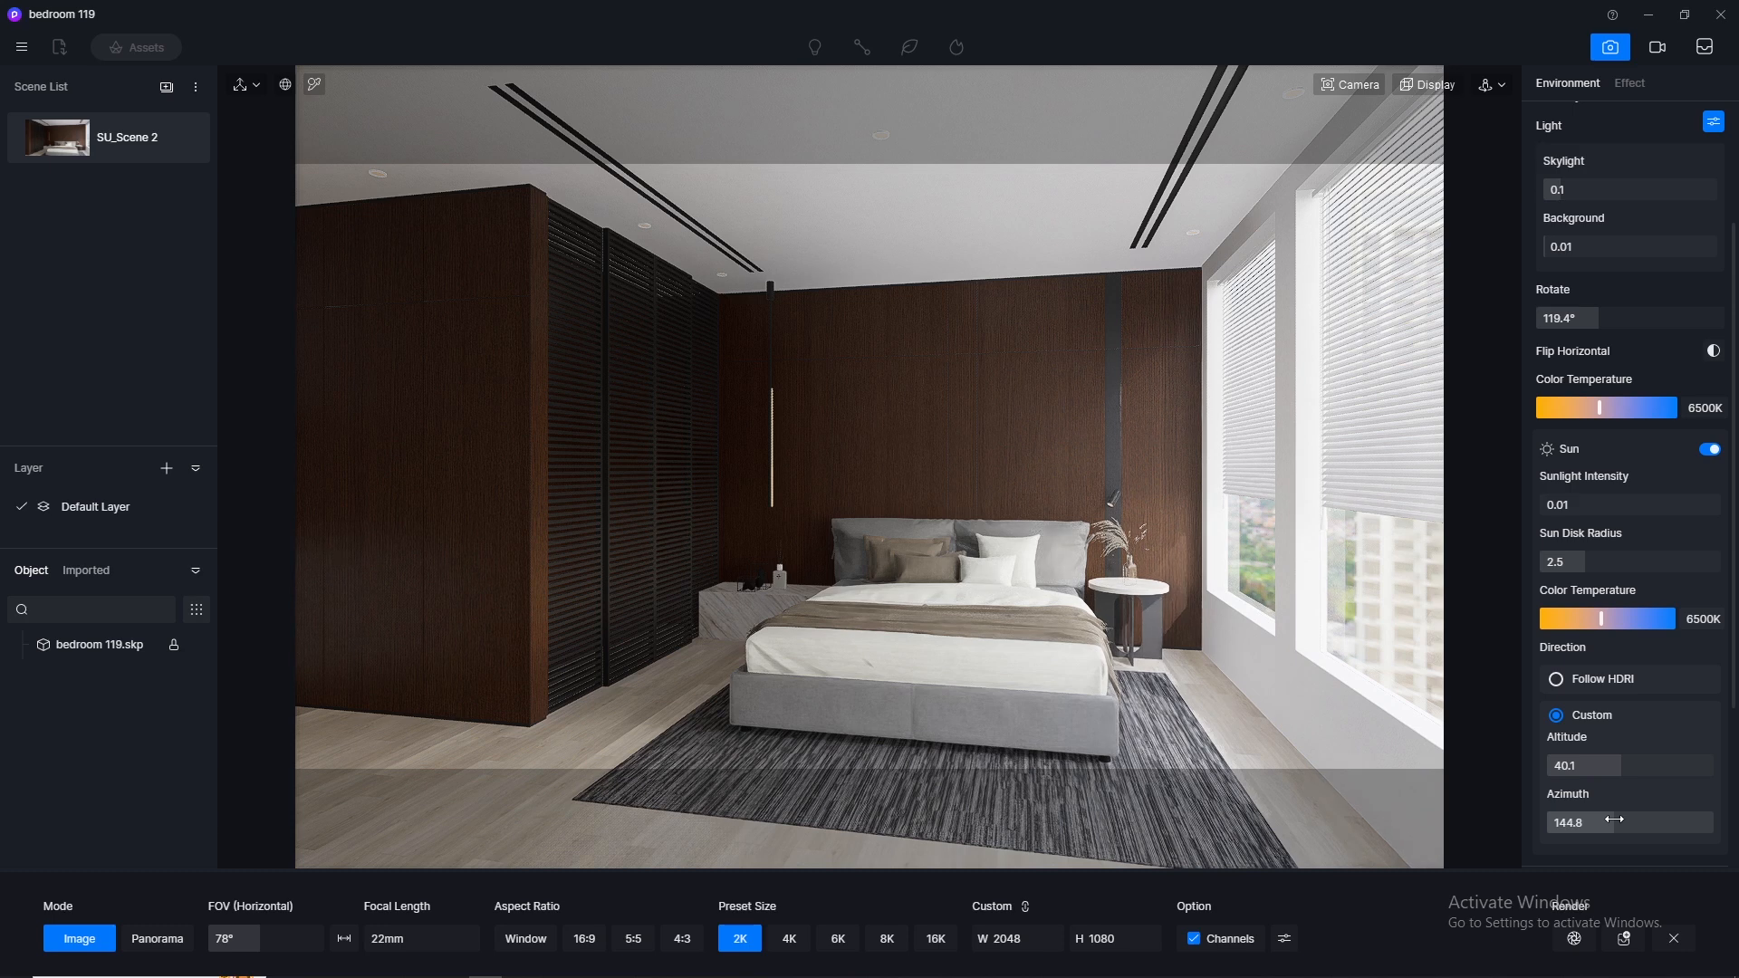
{"action": "left_click", "coordinate": [1603, 821]}
{"action": "left_click_drag", "start_coordinate": [1603, 822], "coordinate": [1668, 786]}
{"action": "left_click", "coordinate": [1608, 821]}
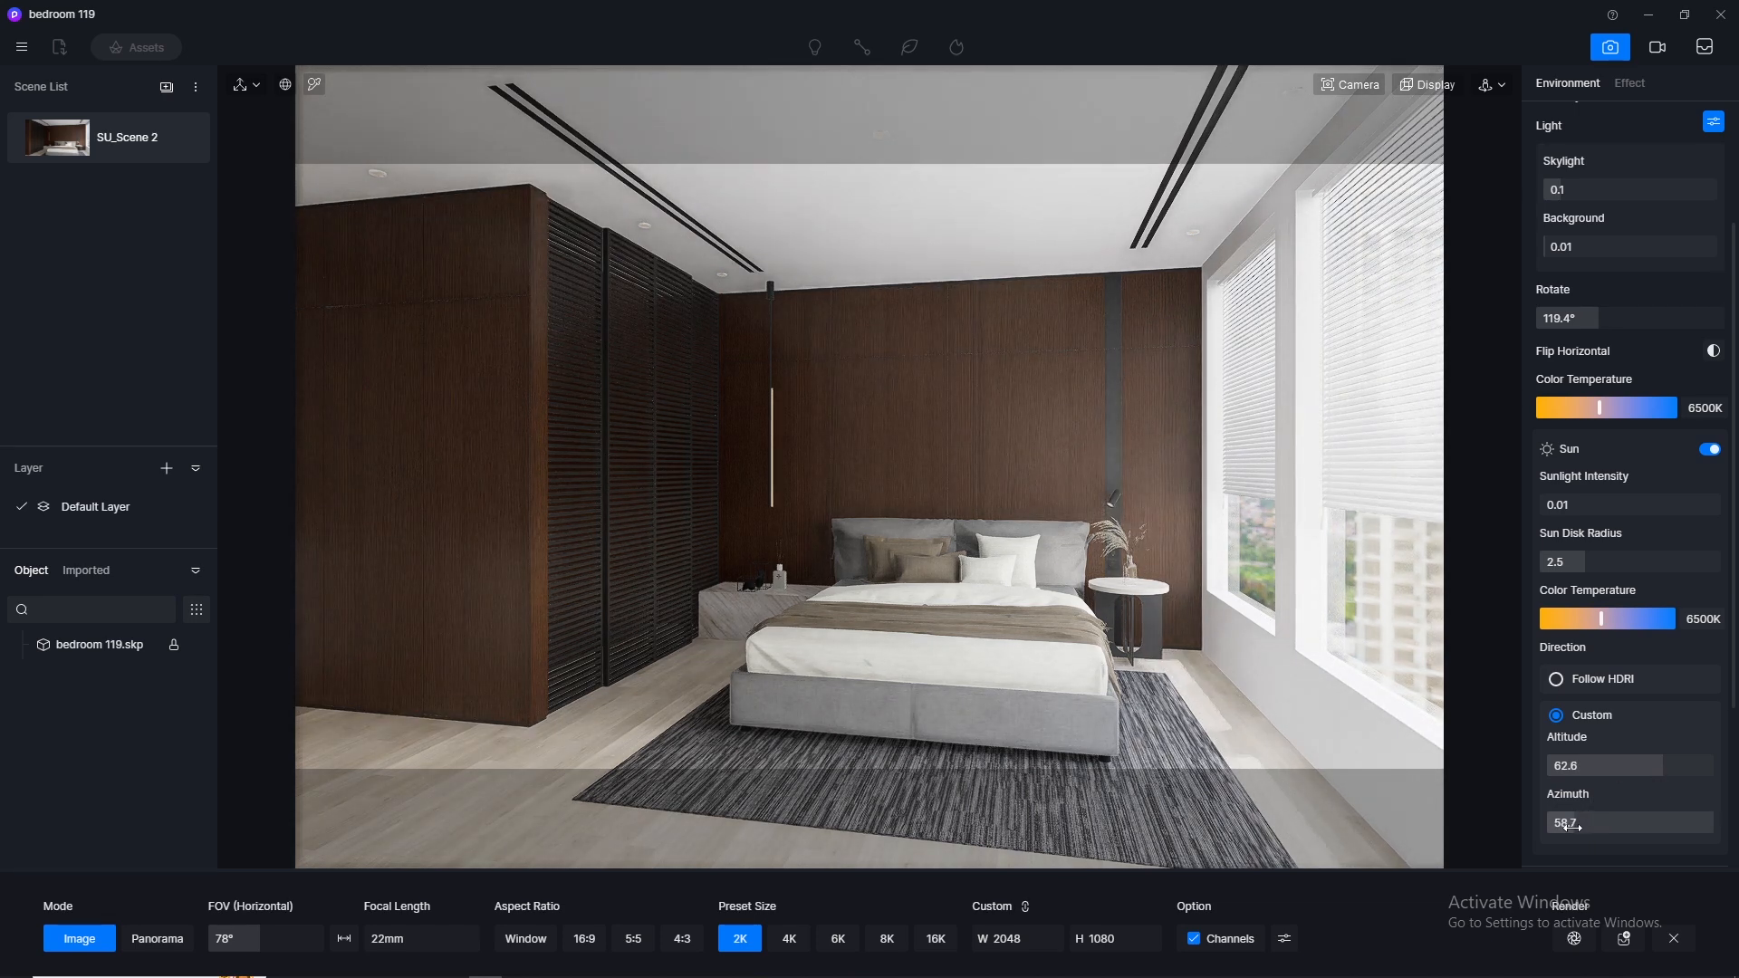
{"action": "left_click_drag", "start_coordinate": [1607, 818], "coordinate": [1572, 823]}
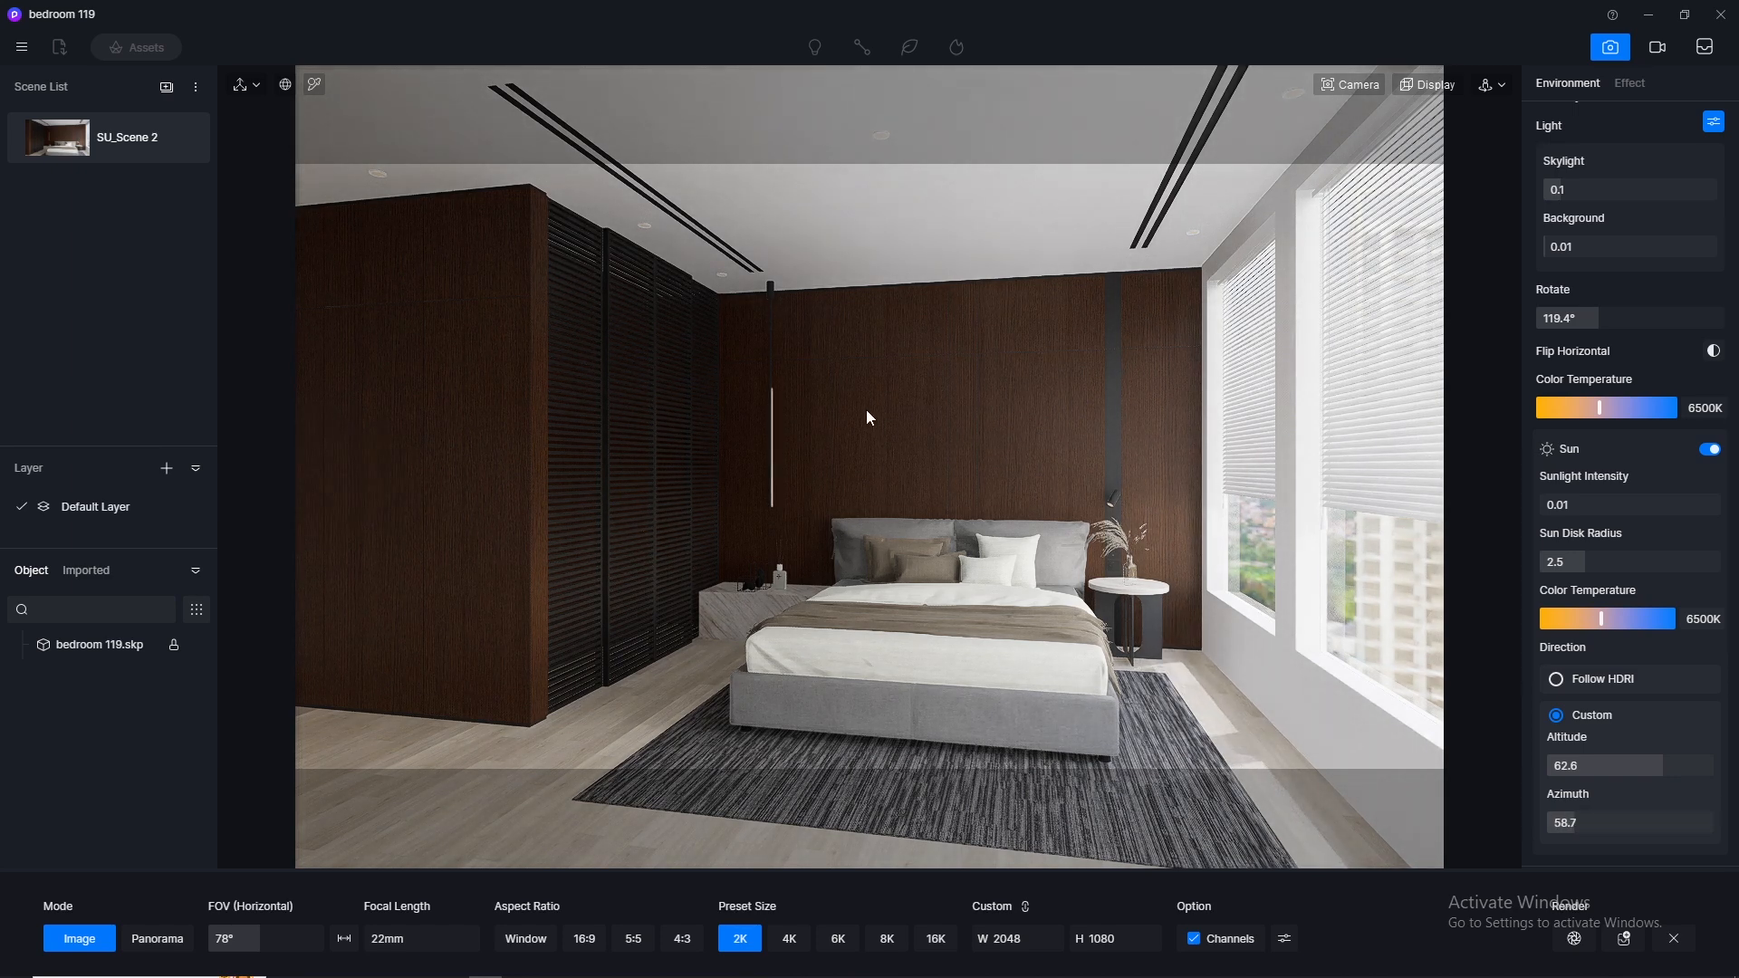
{"action": "mouse_move", "coordinate": [182, 138]}
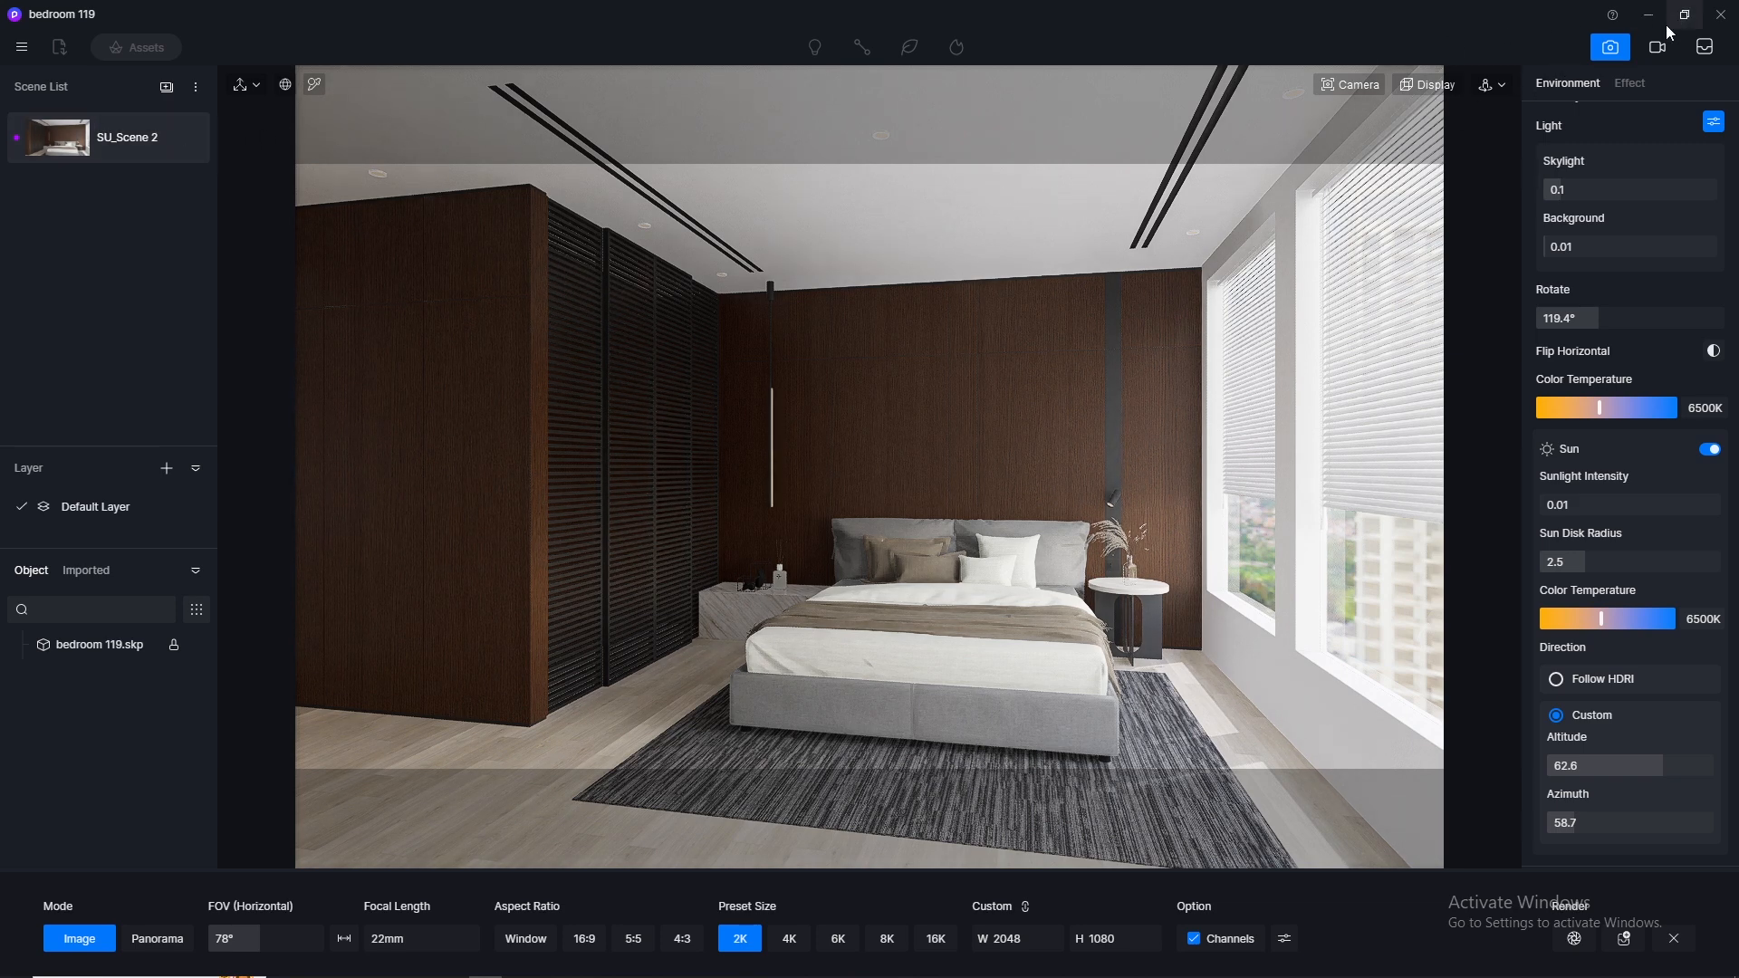
{"action": "left_click", "coordinate": [1614, 46]}
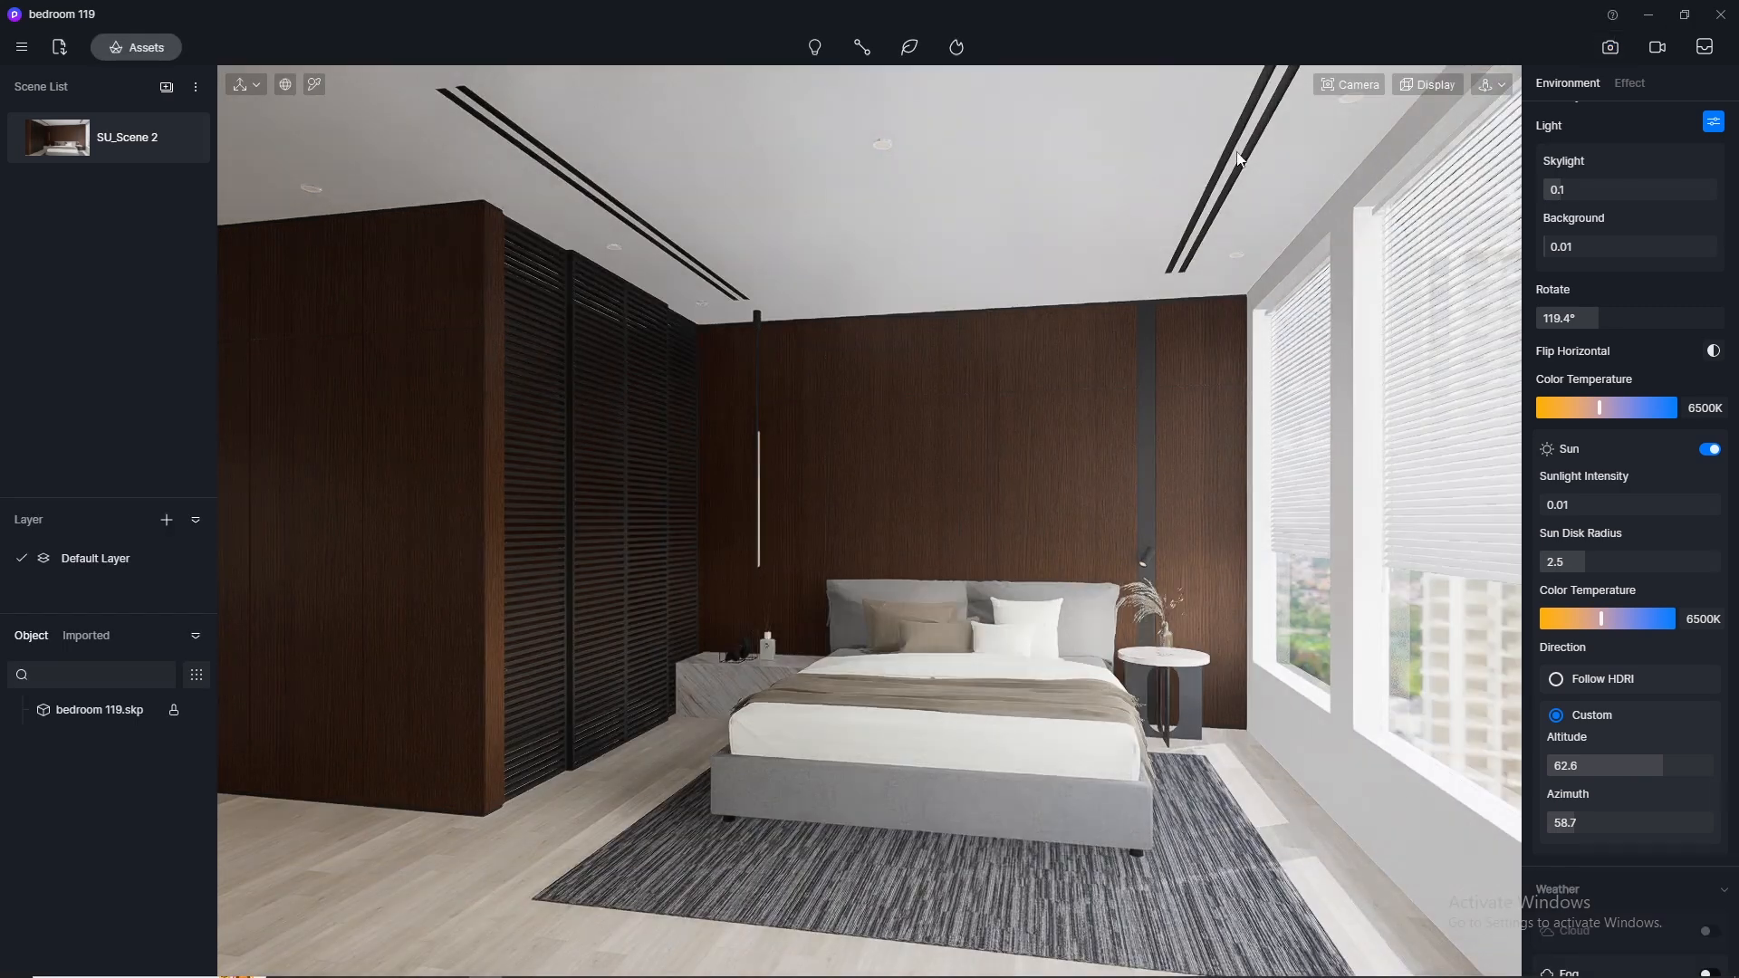
Step: Sample the wood wall panel material beside the hanging pendant lamp and turn on its Emissive property
{"action": "left_click", "coordinate": [315, 85]}
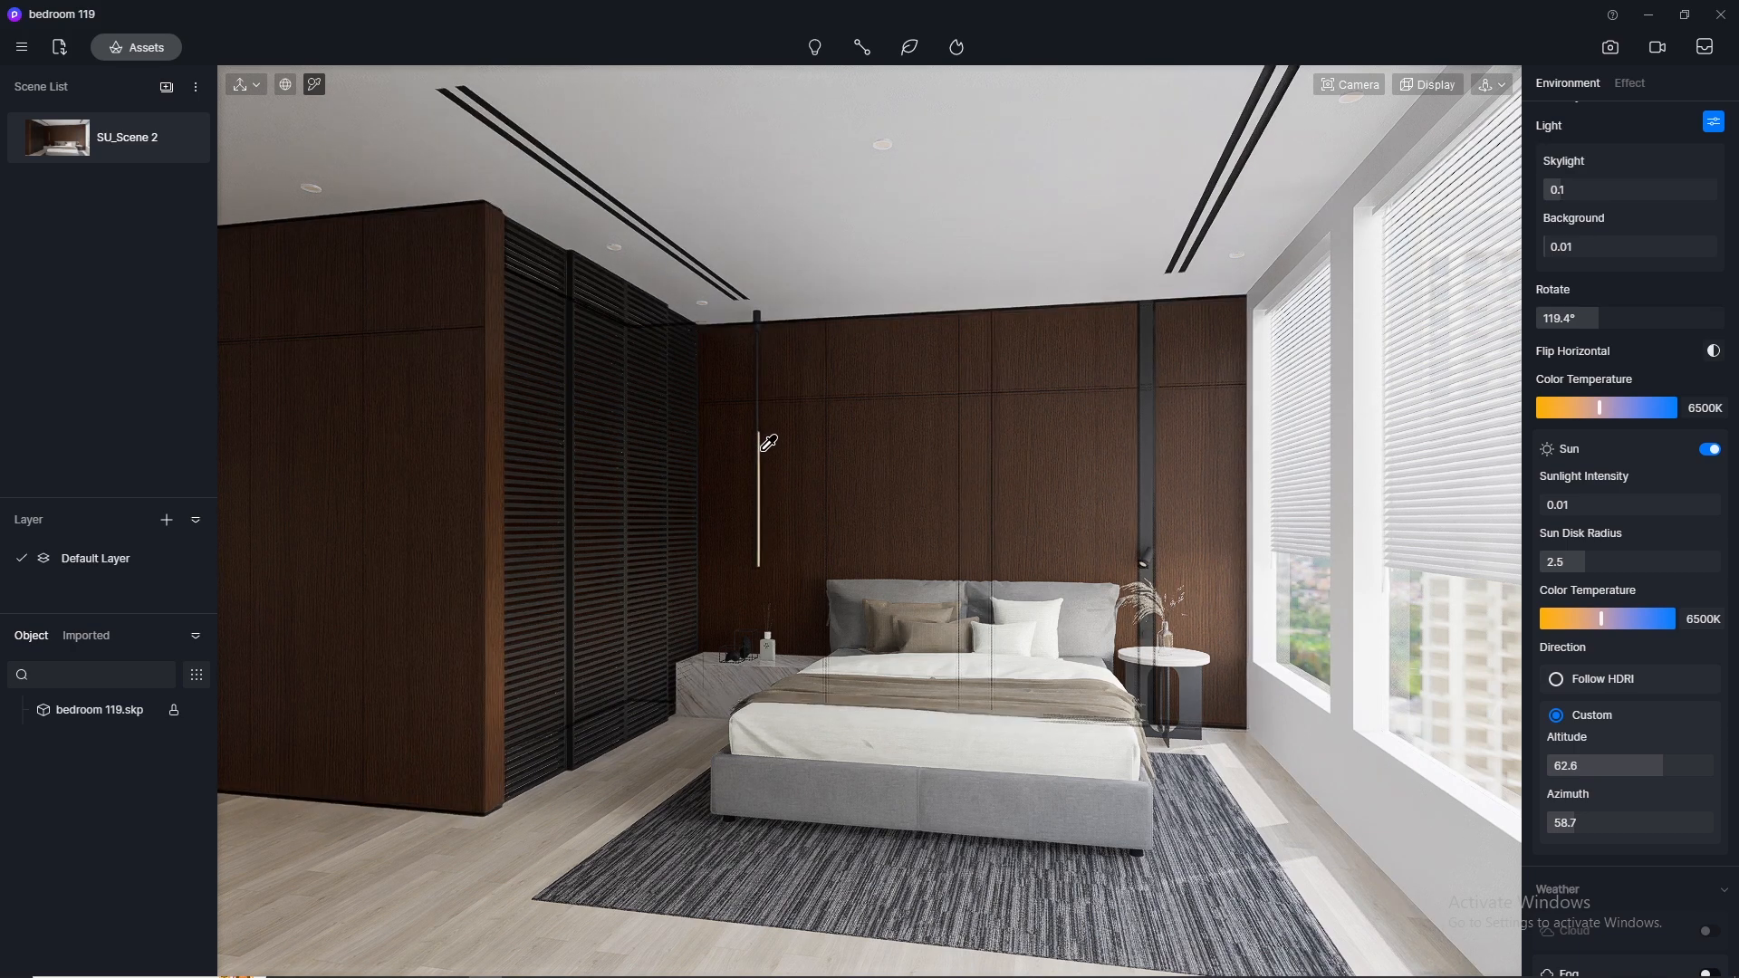
{"action": "scroll", "coordinate": [761, 450], "scroll_direction": "up", "scroll_amount": 4}
{"action": "left_click", "coordinate": [1351, 86]}
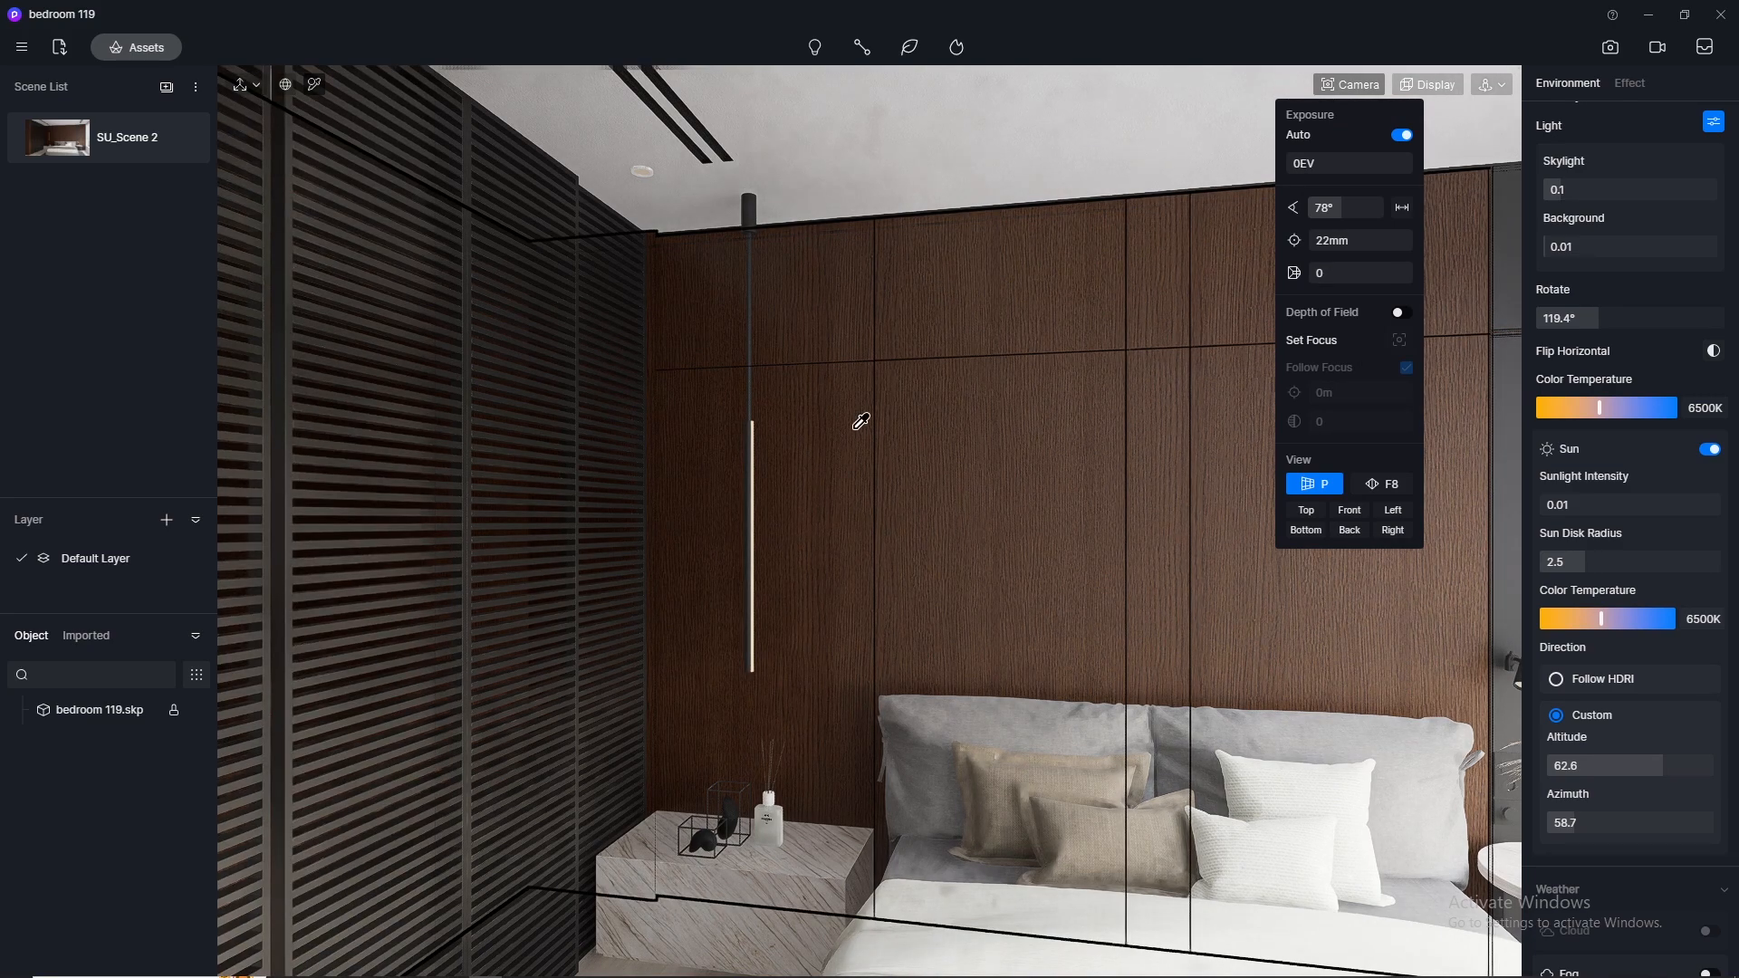
{"action": "scroll", "coordinate": [764, 435], "scroll_direction": "up", "scroll_amount": 3}
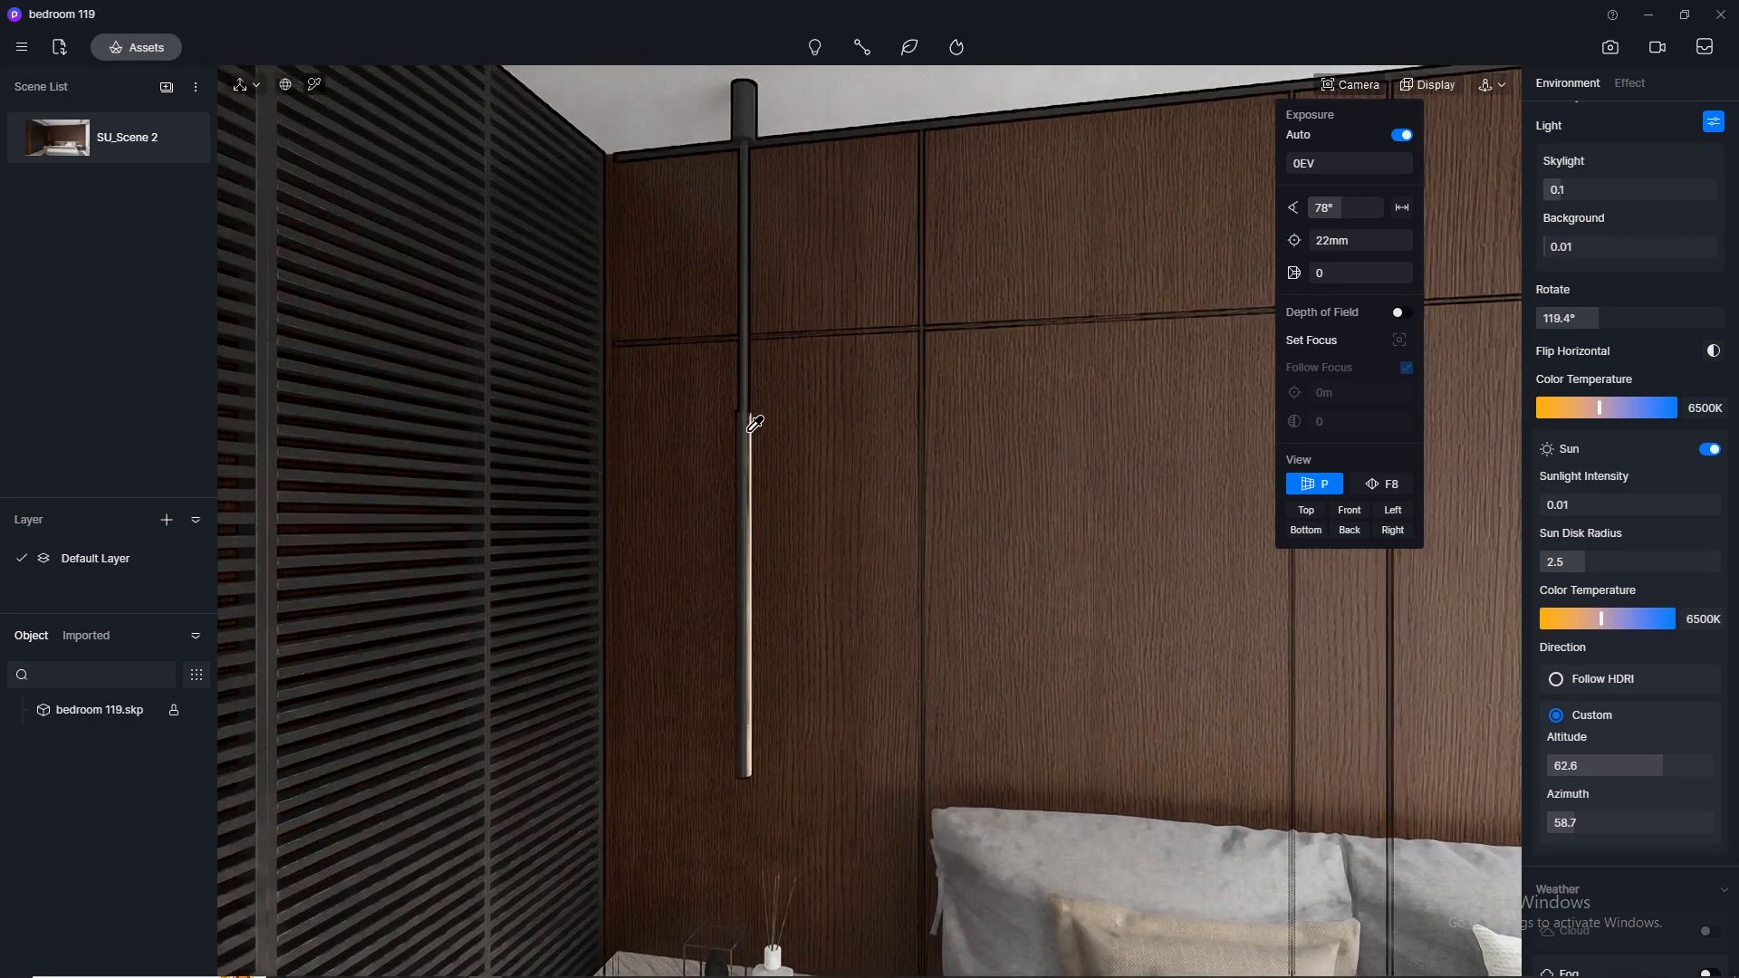
{"action": "left_click", "coordinate": [763, 423]}
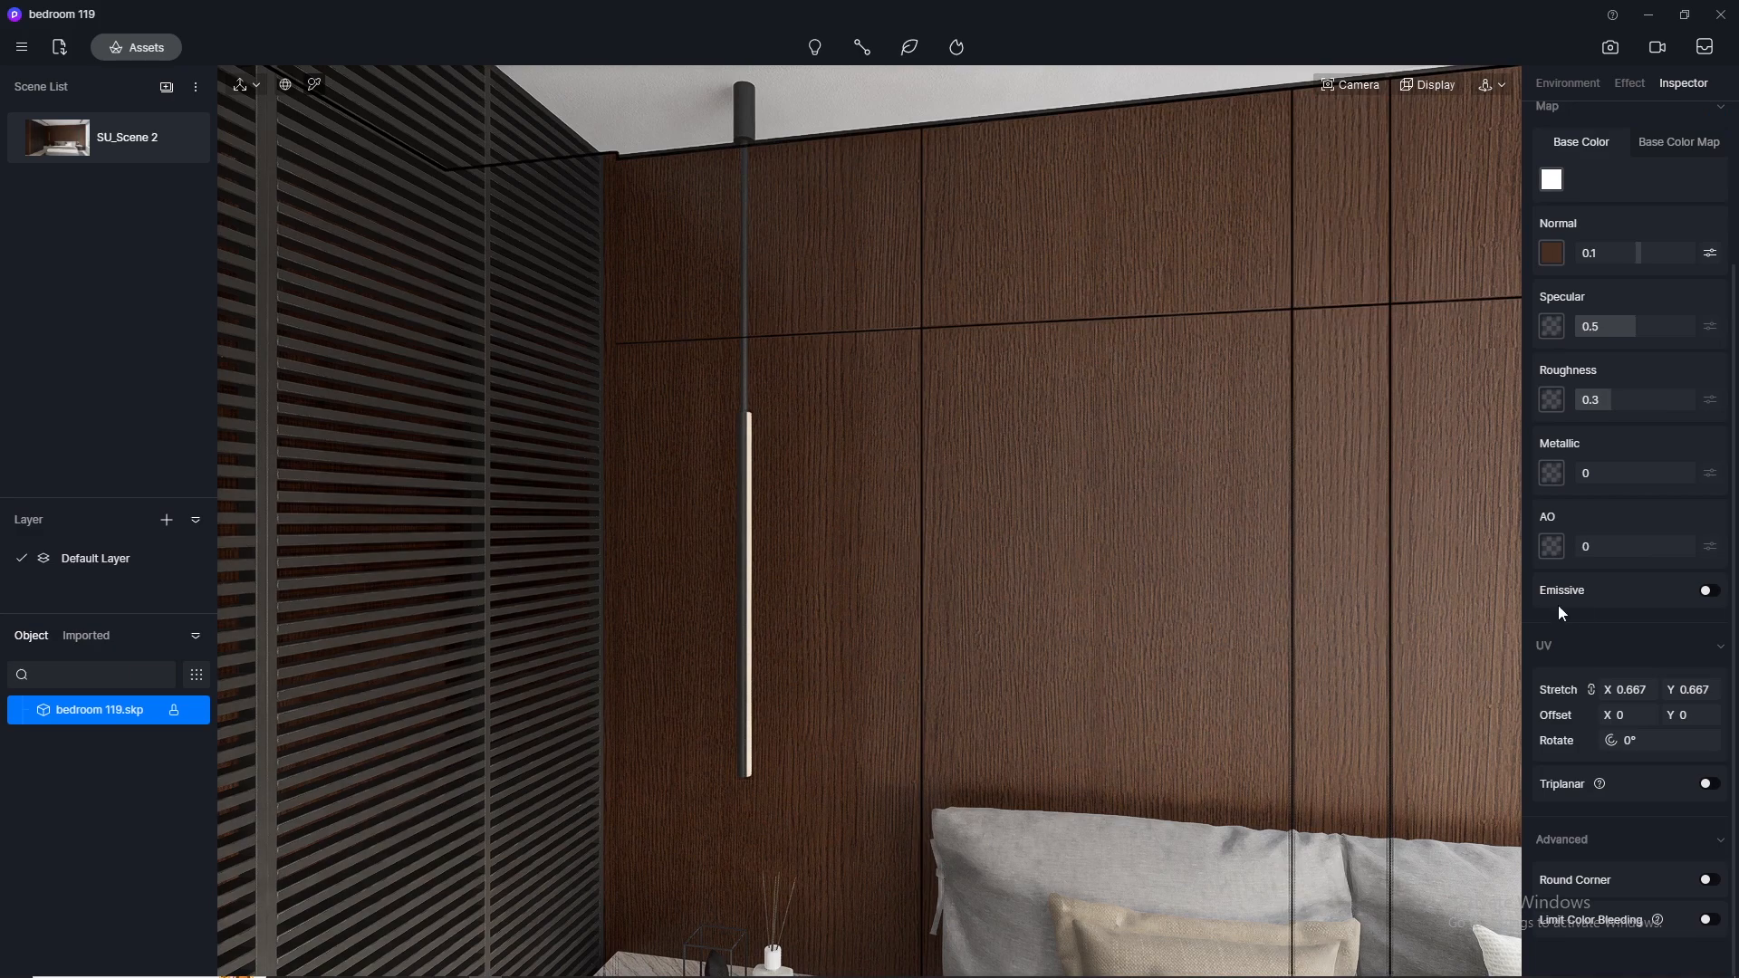
{"action": "left_click", "coordinate": [1719, 594]}
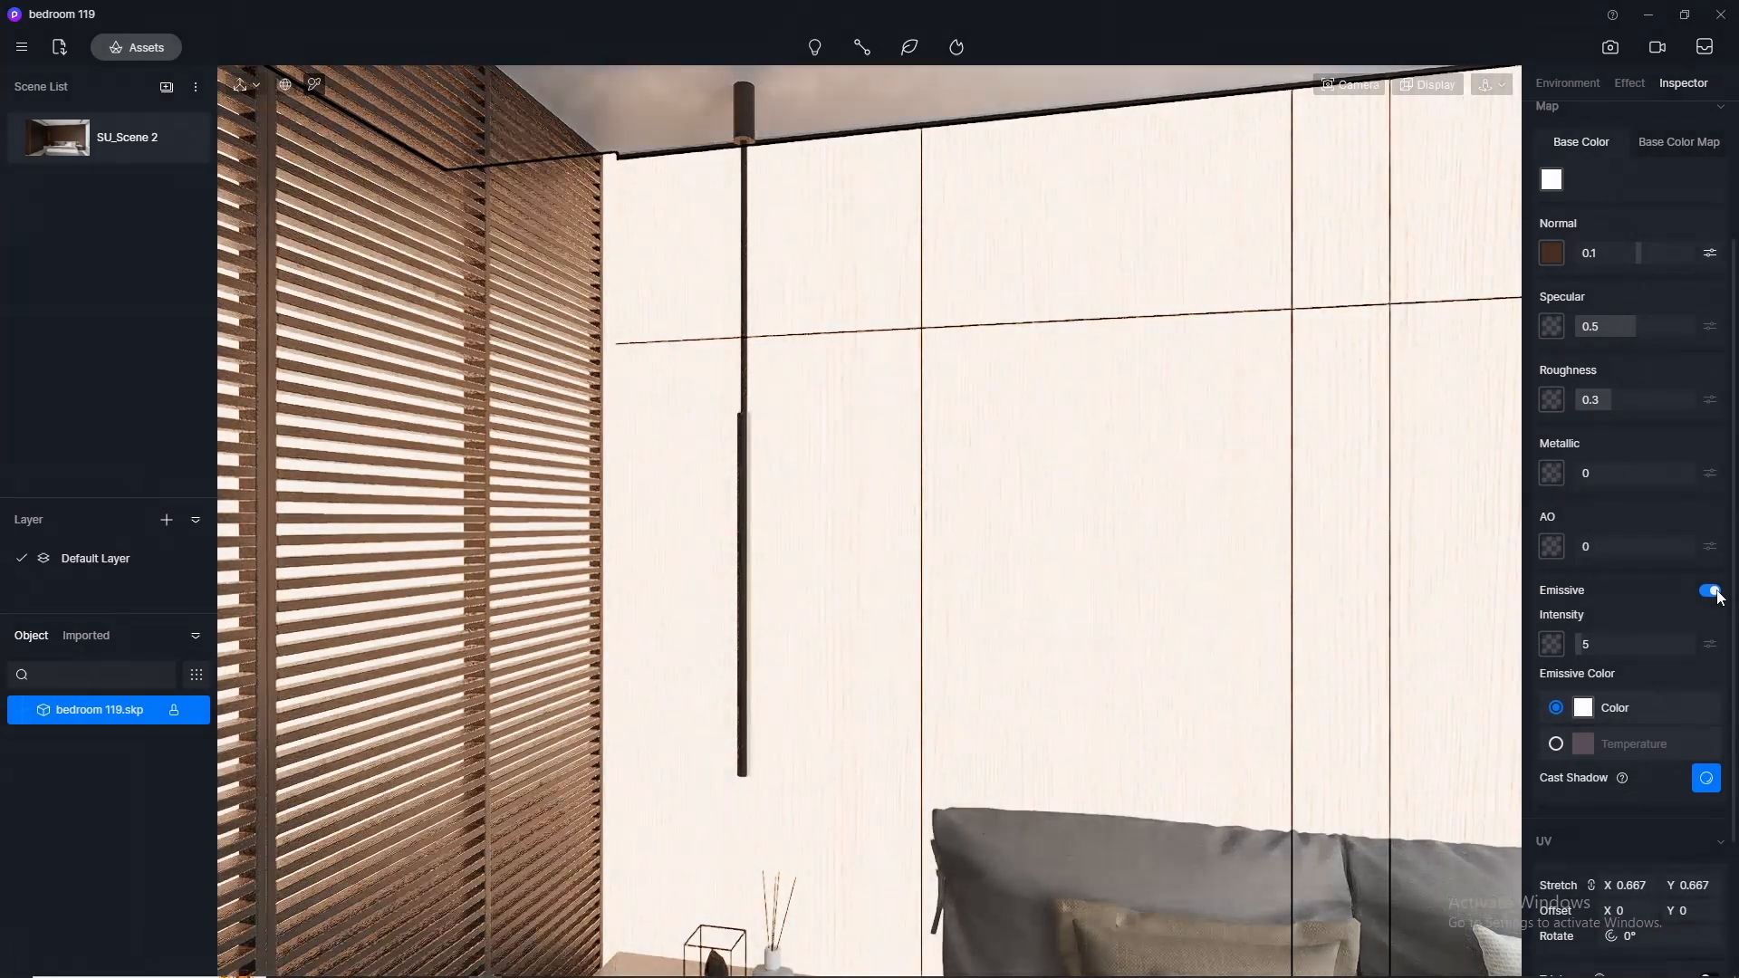
{"action": "scroll", "coordinate": [684, 317], "scroll_direction": "down", "scroll_amount": 5}
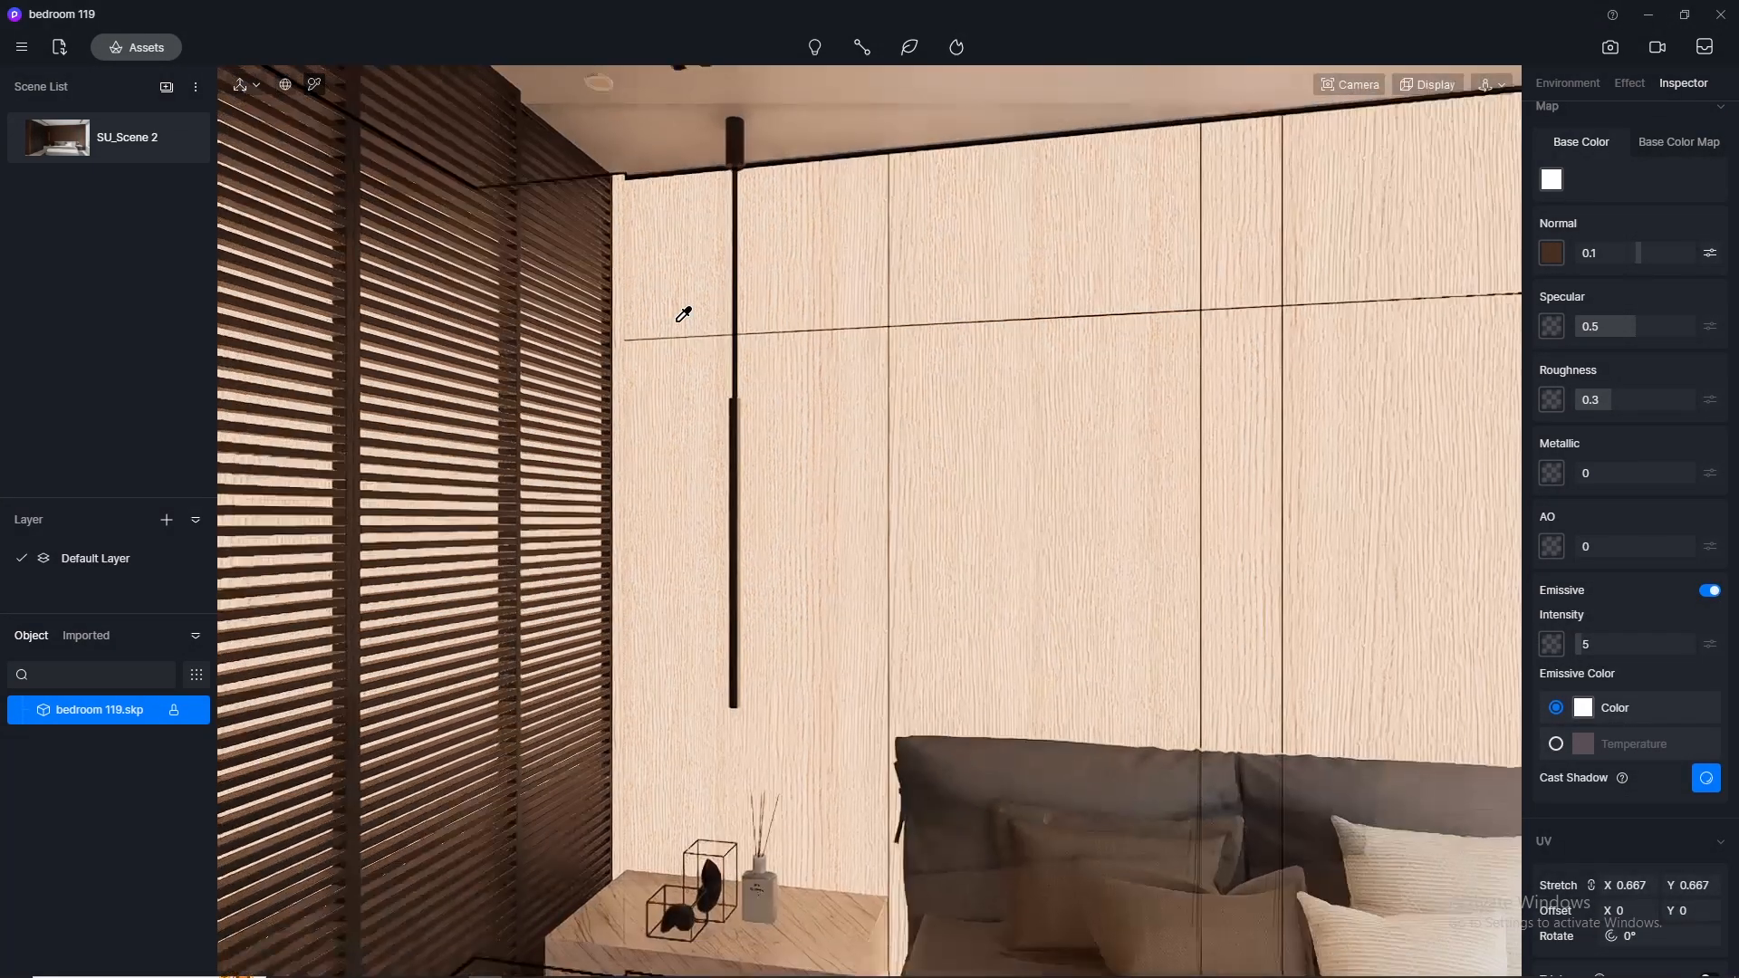
Step: Leave material sampling and undo the emissive change on the wood wall panel
{"action": "key", "text": "Escape"}
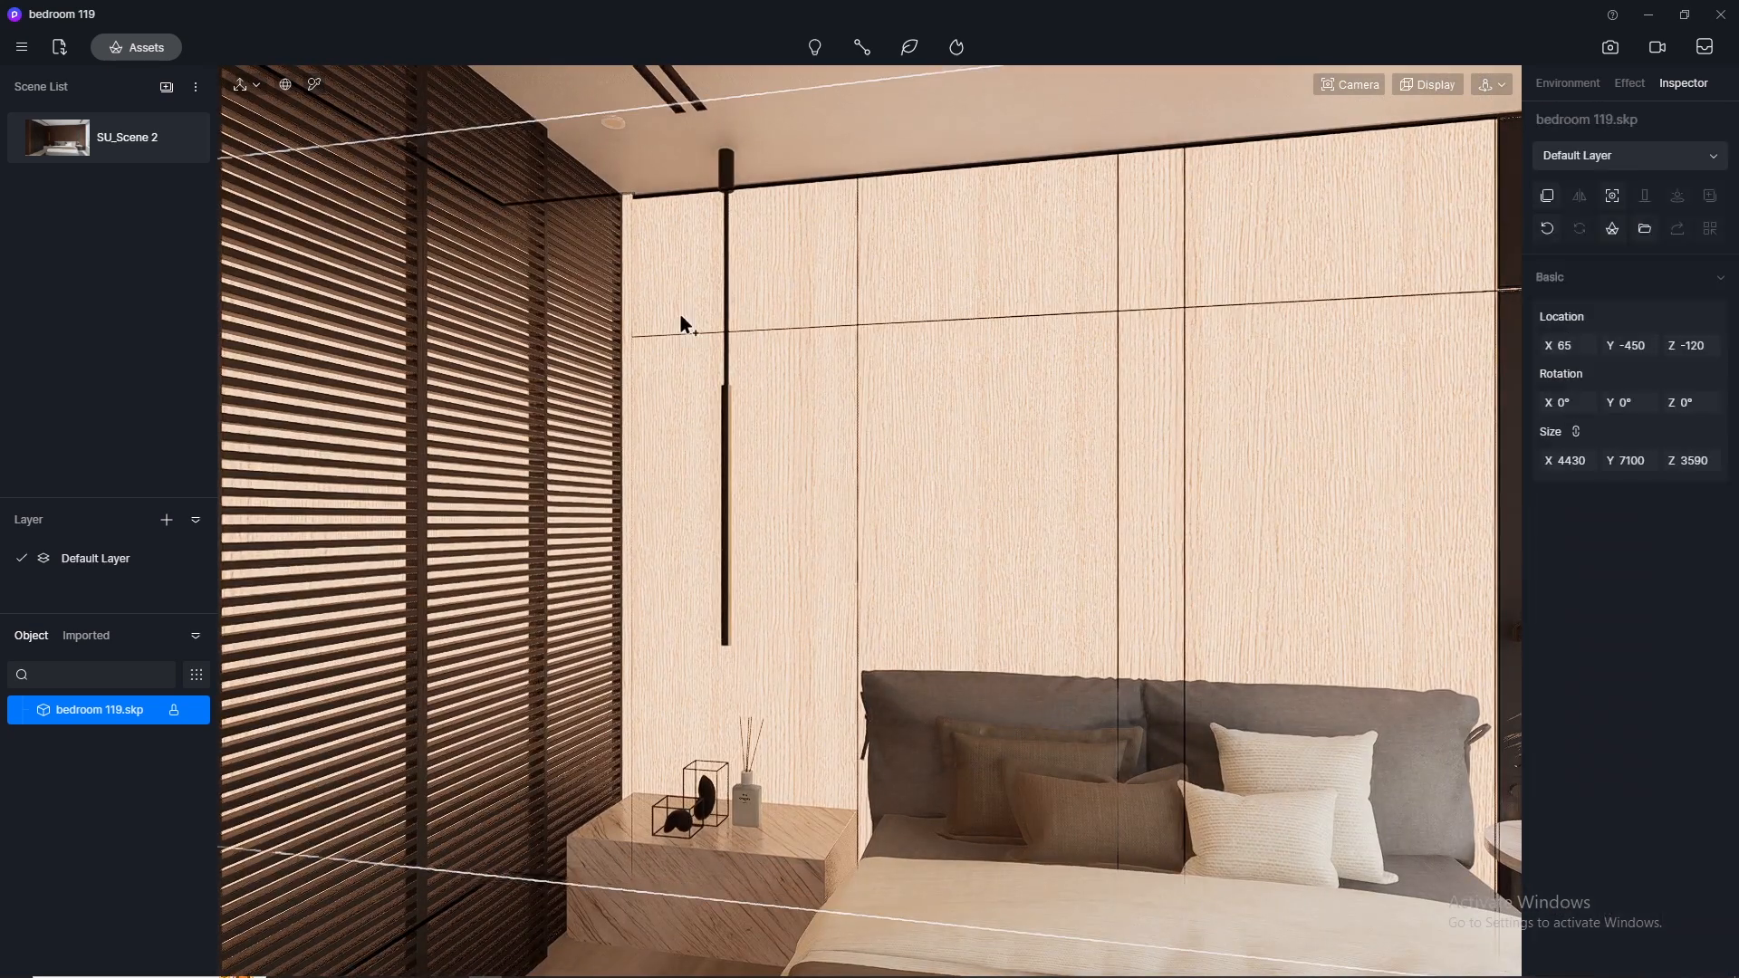
{"action": "key", "text": "ctrl+z"}
{"action": "scroll", "coordinate": [737, 392], "scroll_direction": "up", "scroll_amount": 1}
{"action": "scroll", "coordinate": [737, 391], "scroll_direction": "up", "scroll_amount": 1}
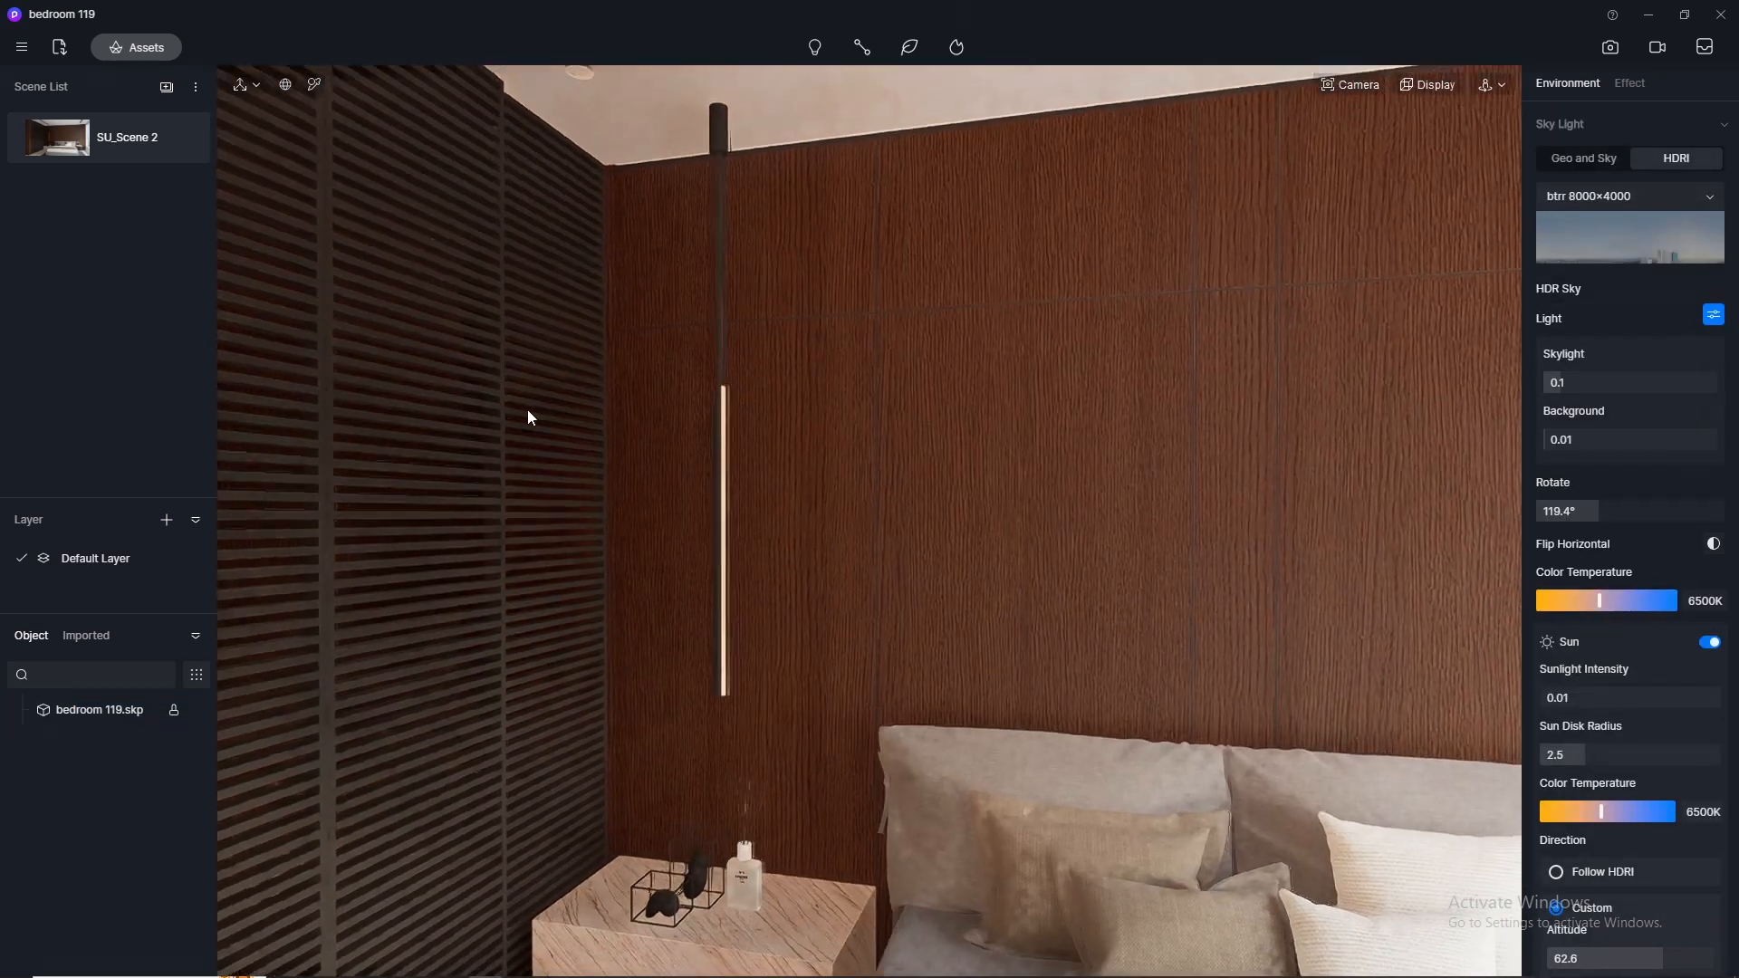
Step: Sample the pendant lamp's light tube material, turn on its Emissive property, and set a 3500 emissive colour temperature
{"action": "right_click_drag", "start_coordinate": [557, 405], "coordinate": [485, 154]}
{"action": "left_click", "coordinate": [314, 84]}
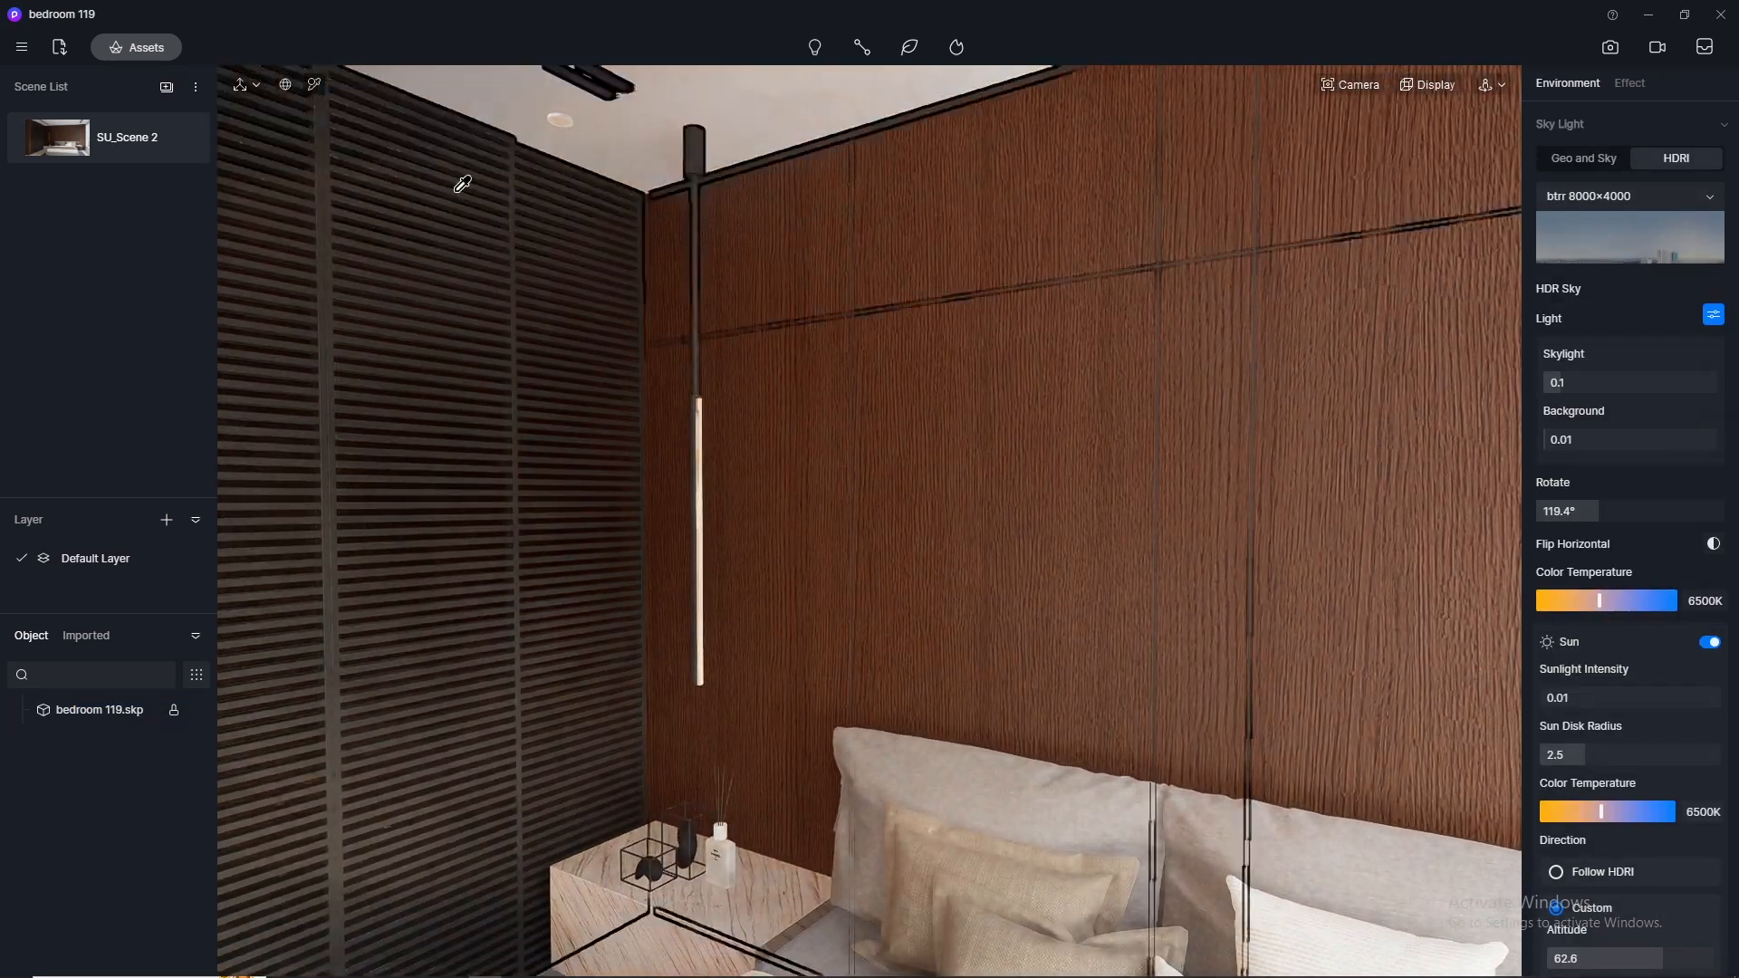
{"action": "left_click", "coordinate": [709, 403]}
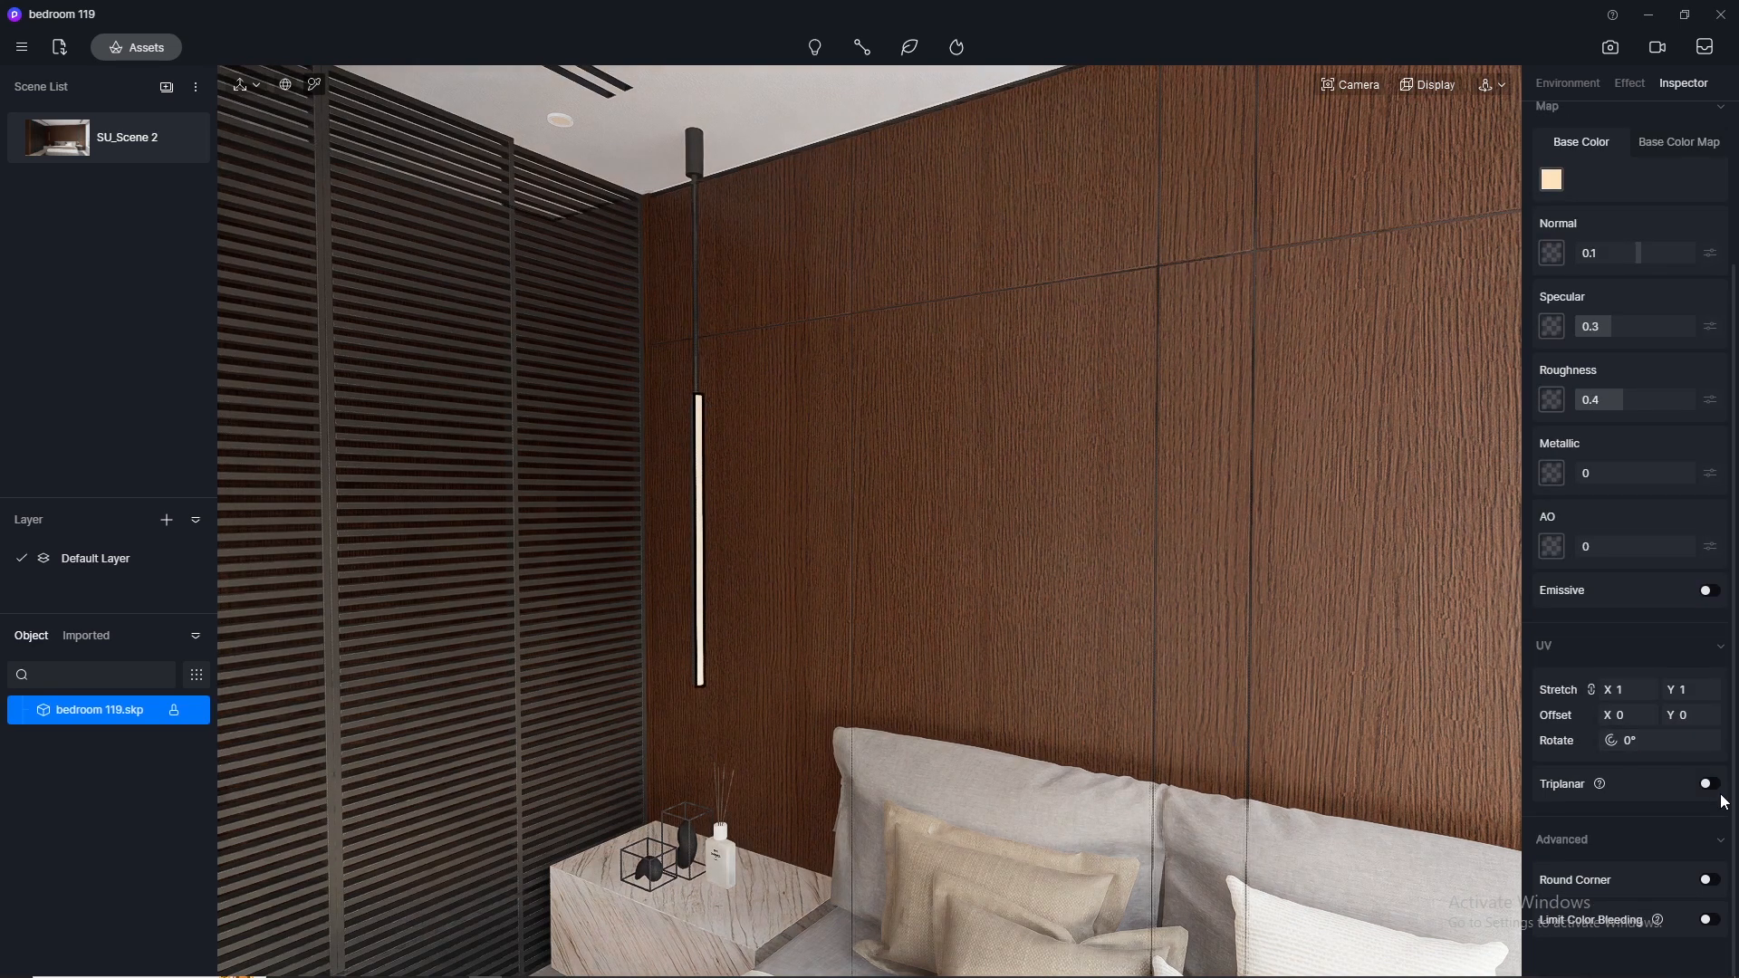
{"action": "left_click", "coordinate": [1709, 593]}
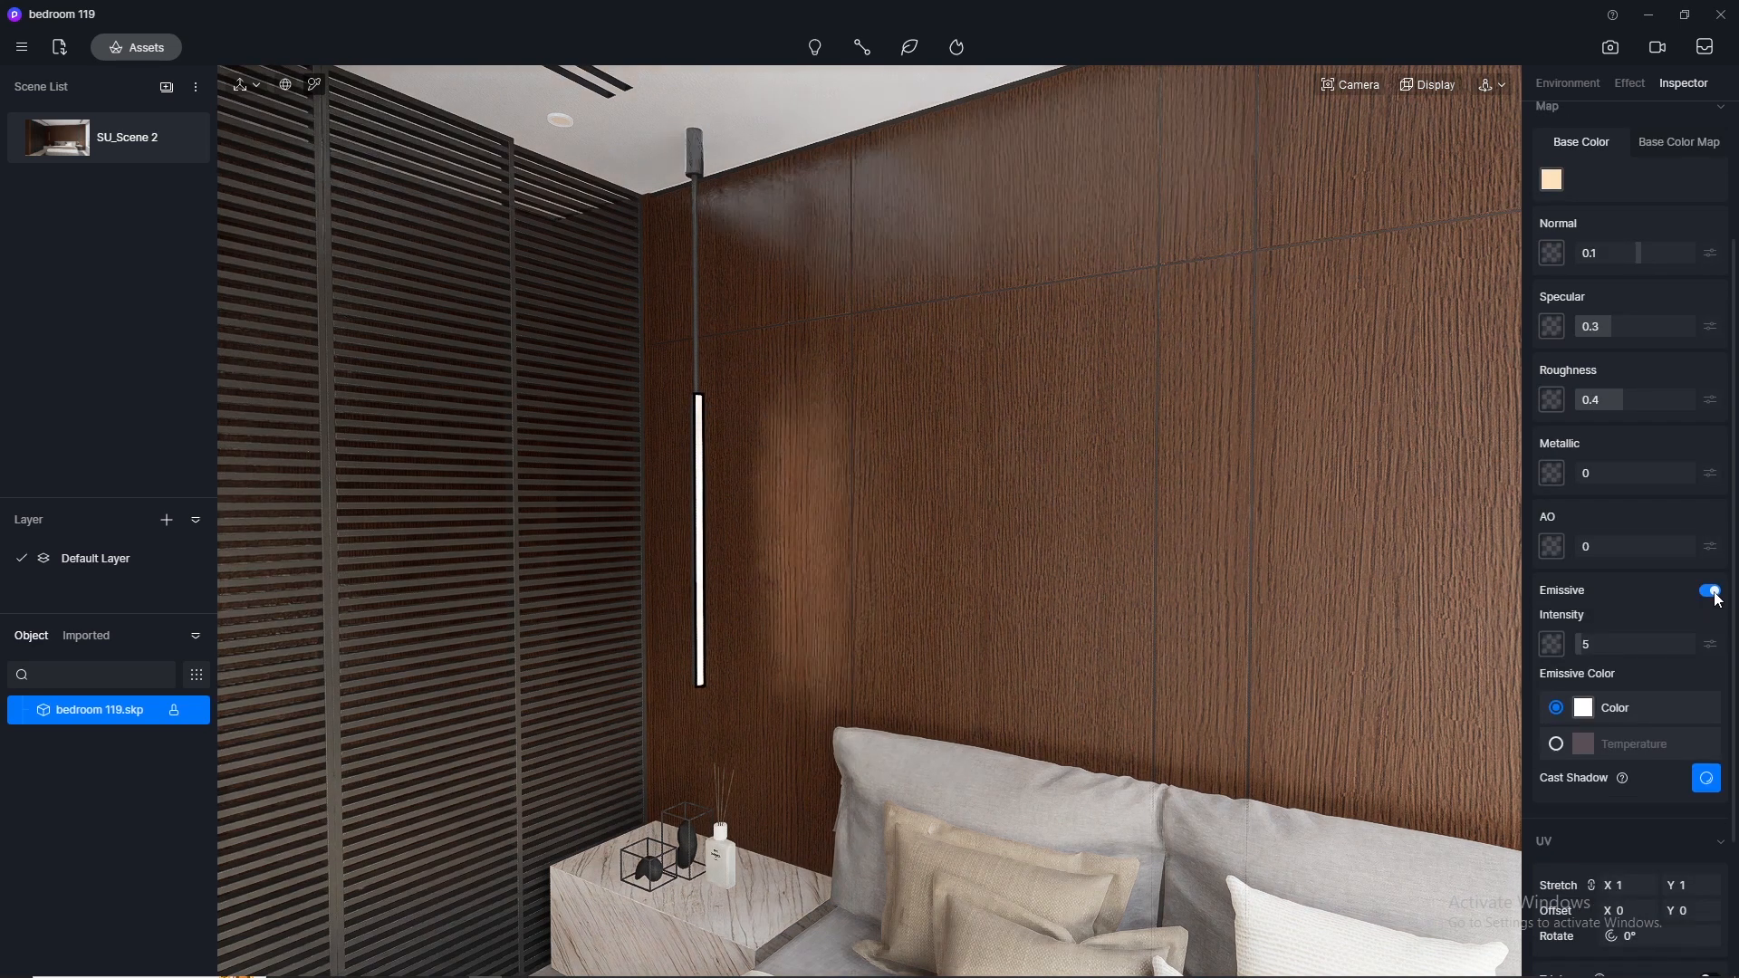
{"action": "left_click", "coordinate": [1556, 743]}
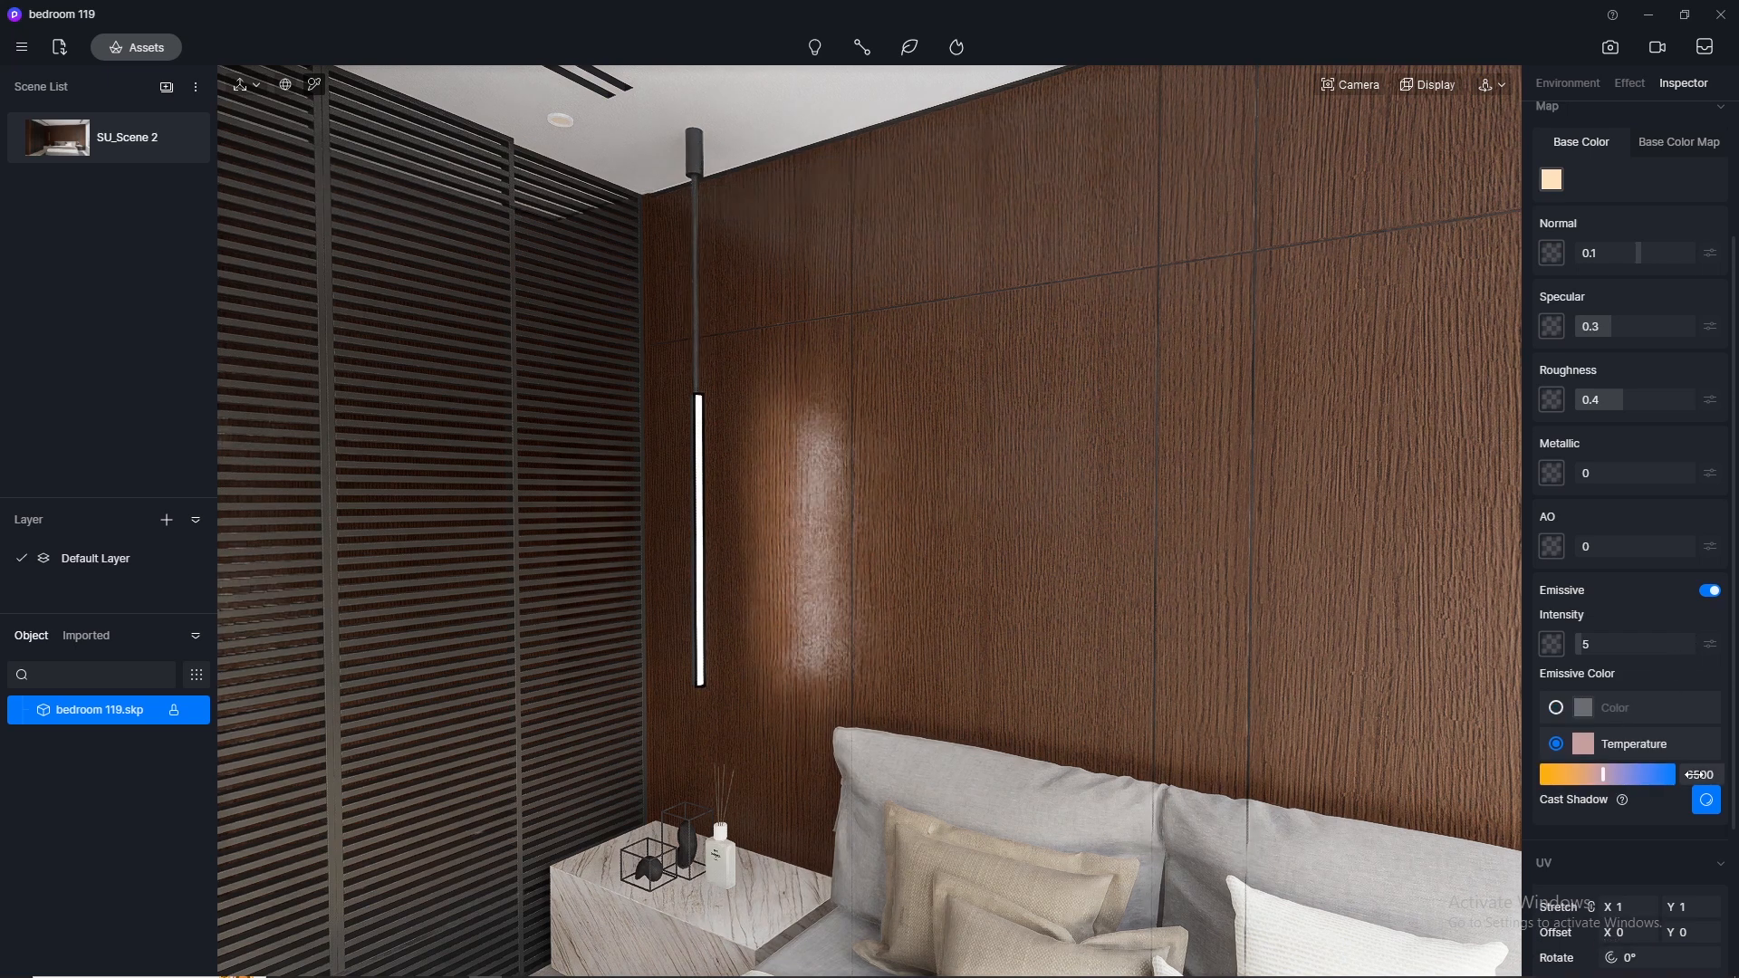
{"action": "left_click", "coordinate": [1721, 775]}
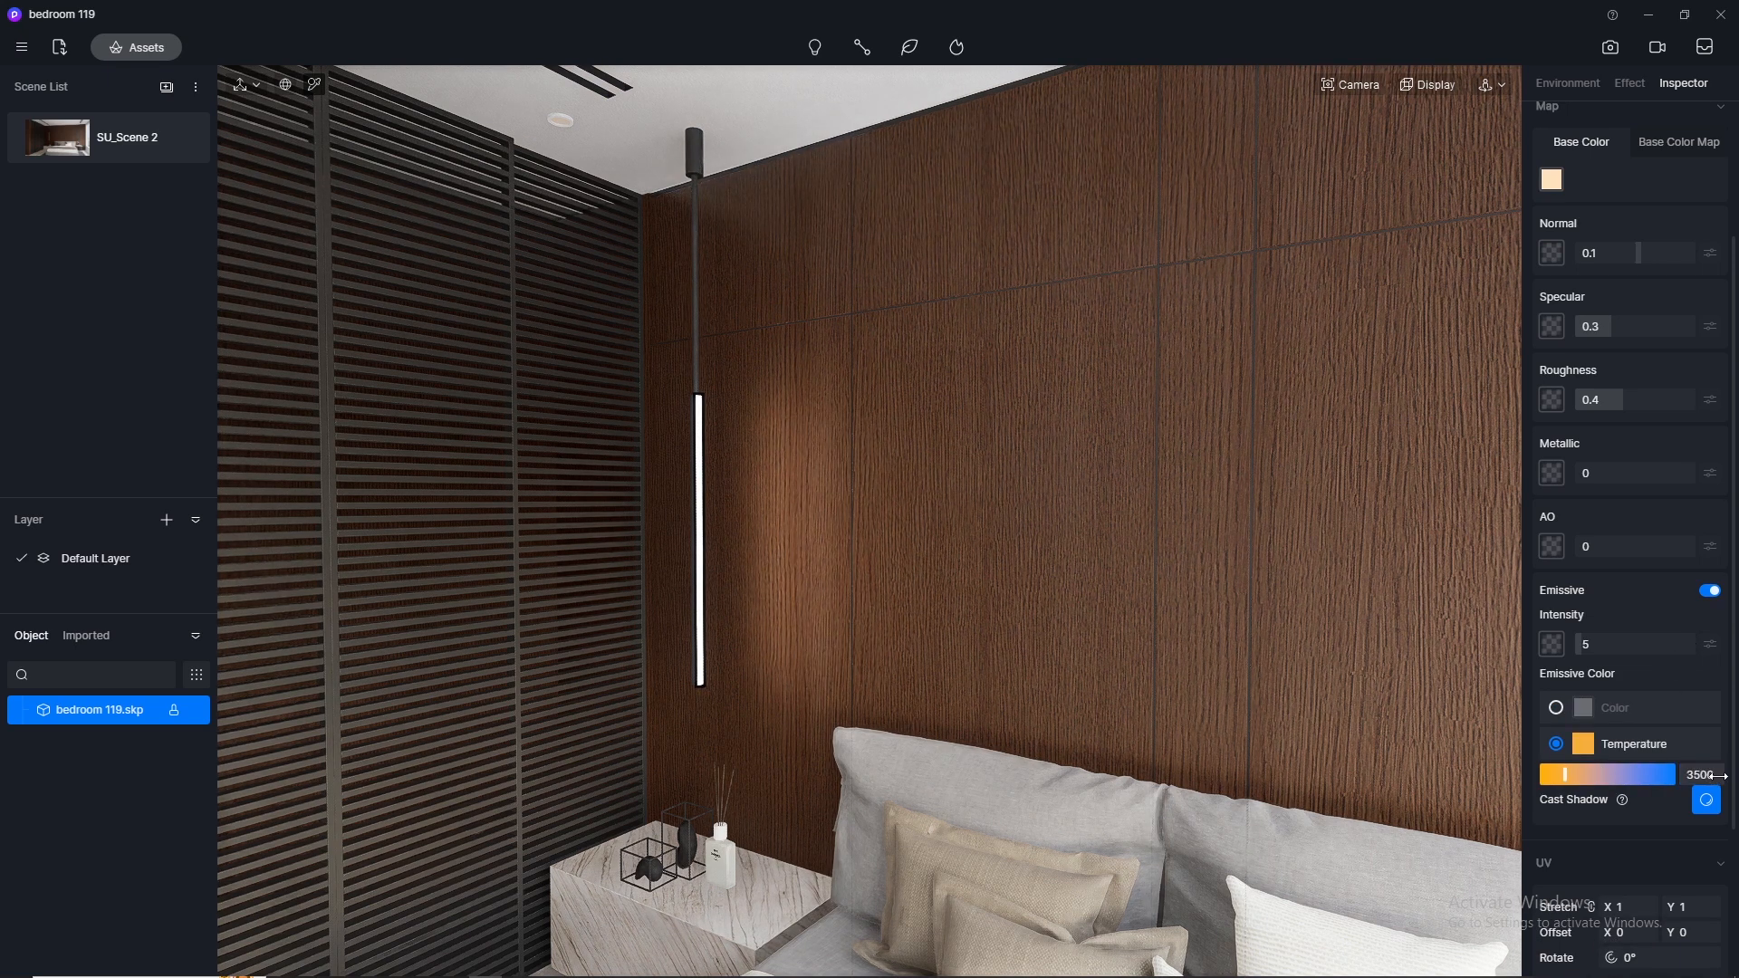
Step: Return to SU_Scene 2, move in toward the bedside wall lamp, and set the camera's clipping value to 0
{"action": "left_click", "coordinate": [46, 138]}
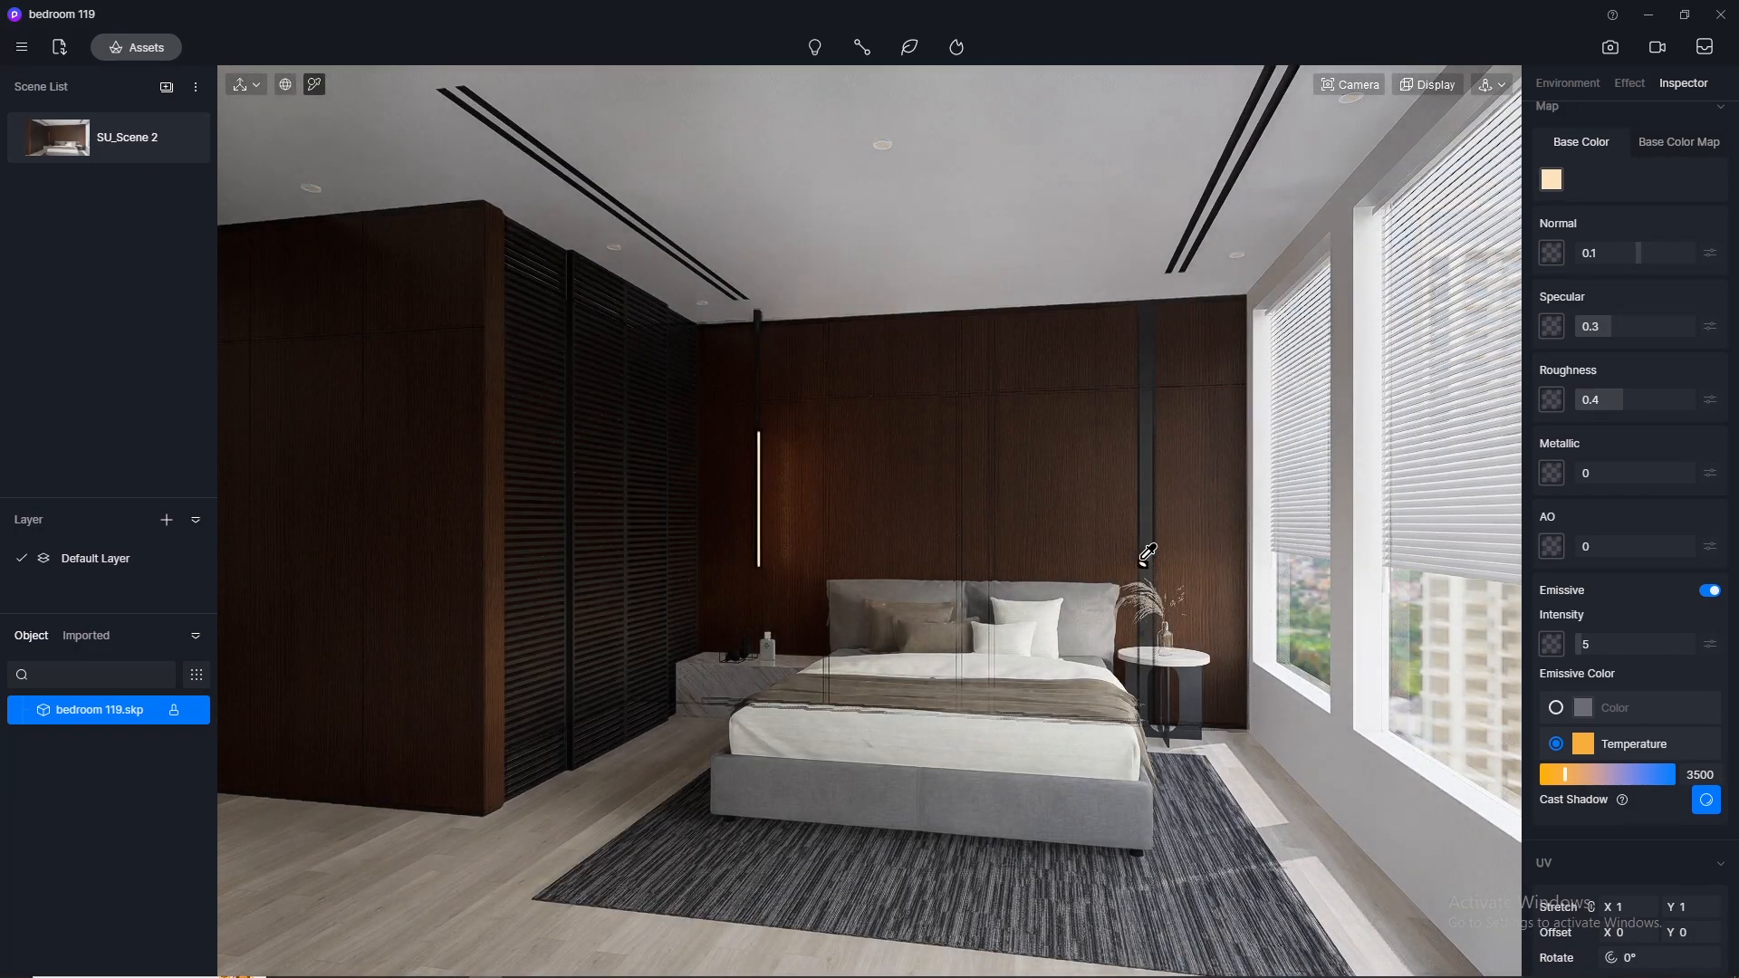
{"action": "scroll", "coordinate": [1143, 558], "scroll_direction": "up", "scroll_amount": 5}
{"action": "middle_click_drag", "start_coordinate": [1150, 554], "coordinate": [1322, 391]}
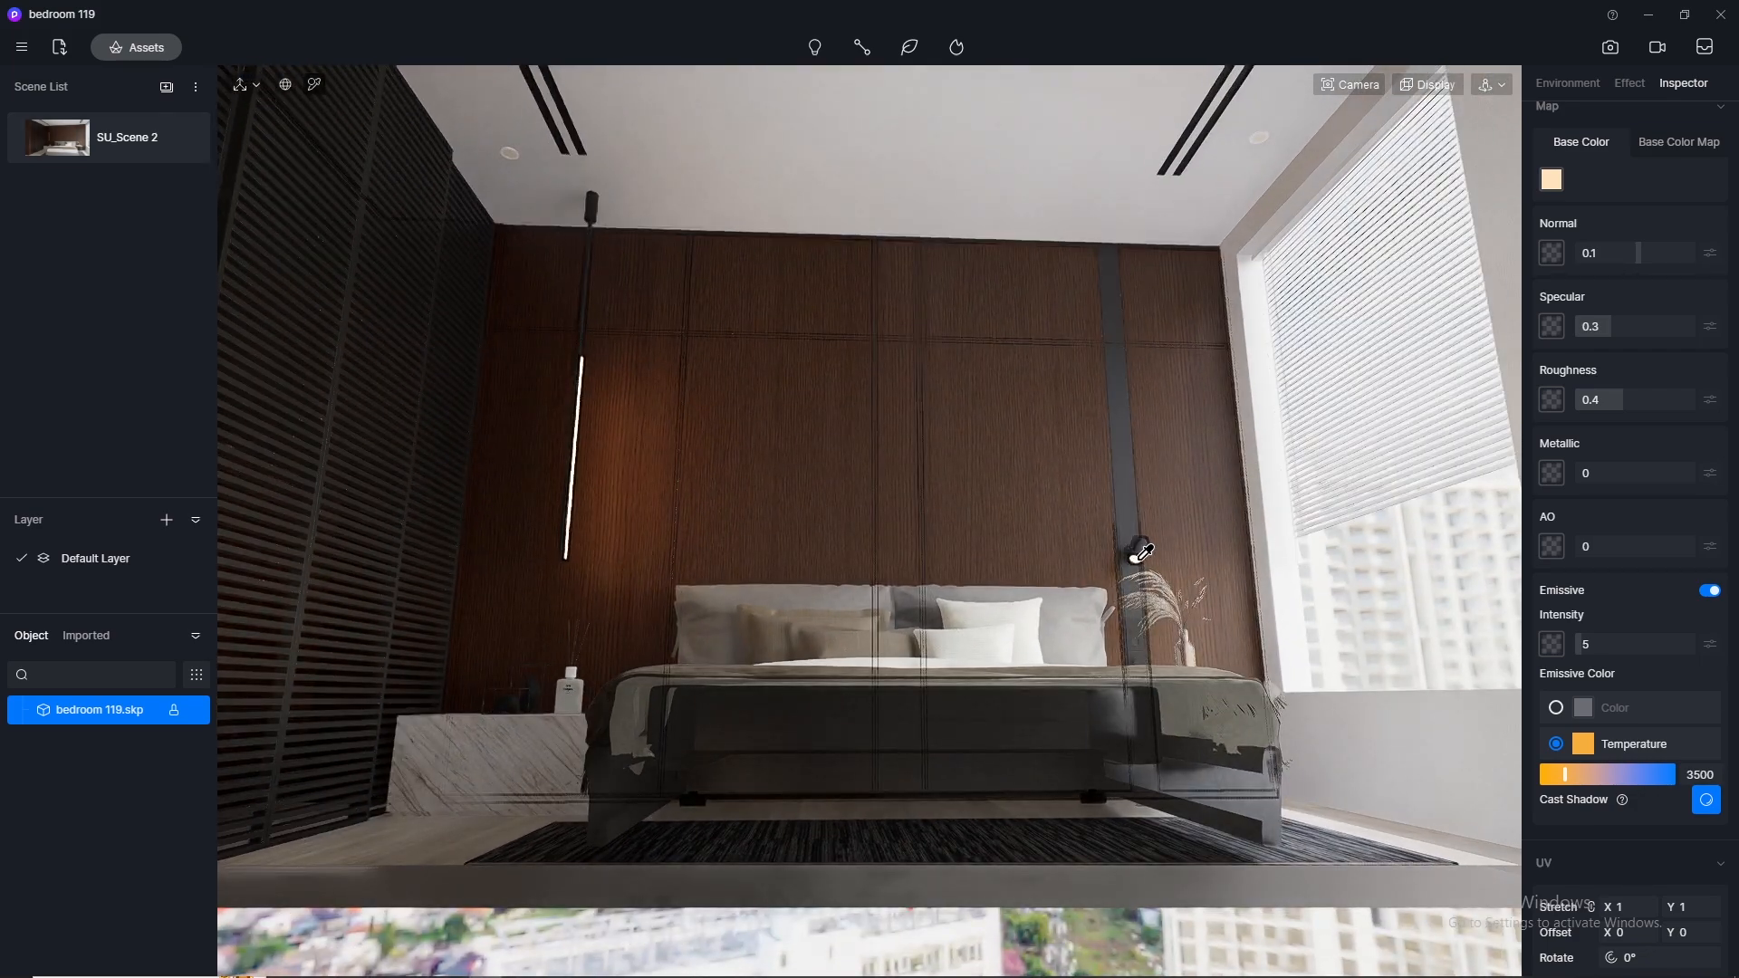
{"action": "left_click", "coordinate": [1349, 84]}
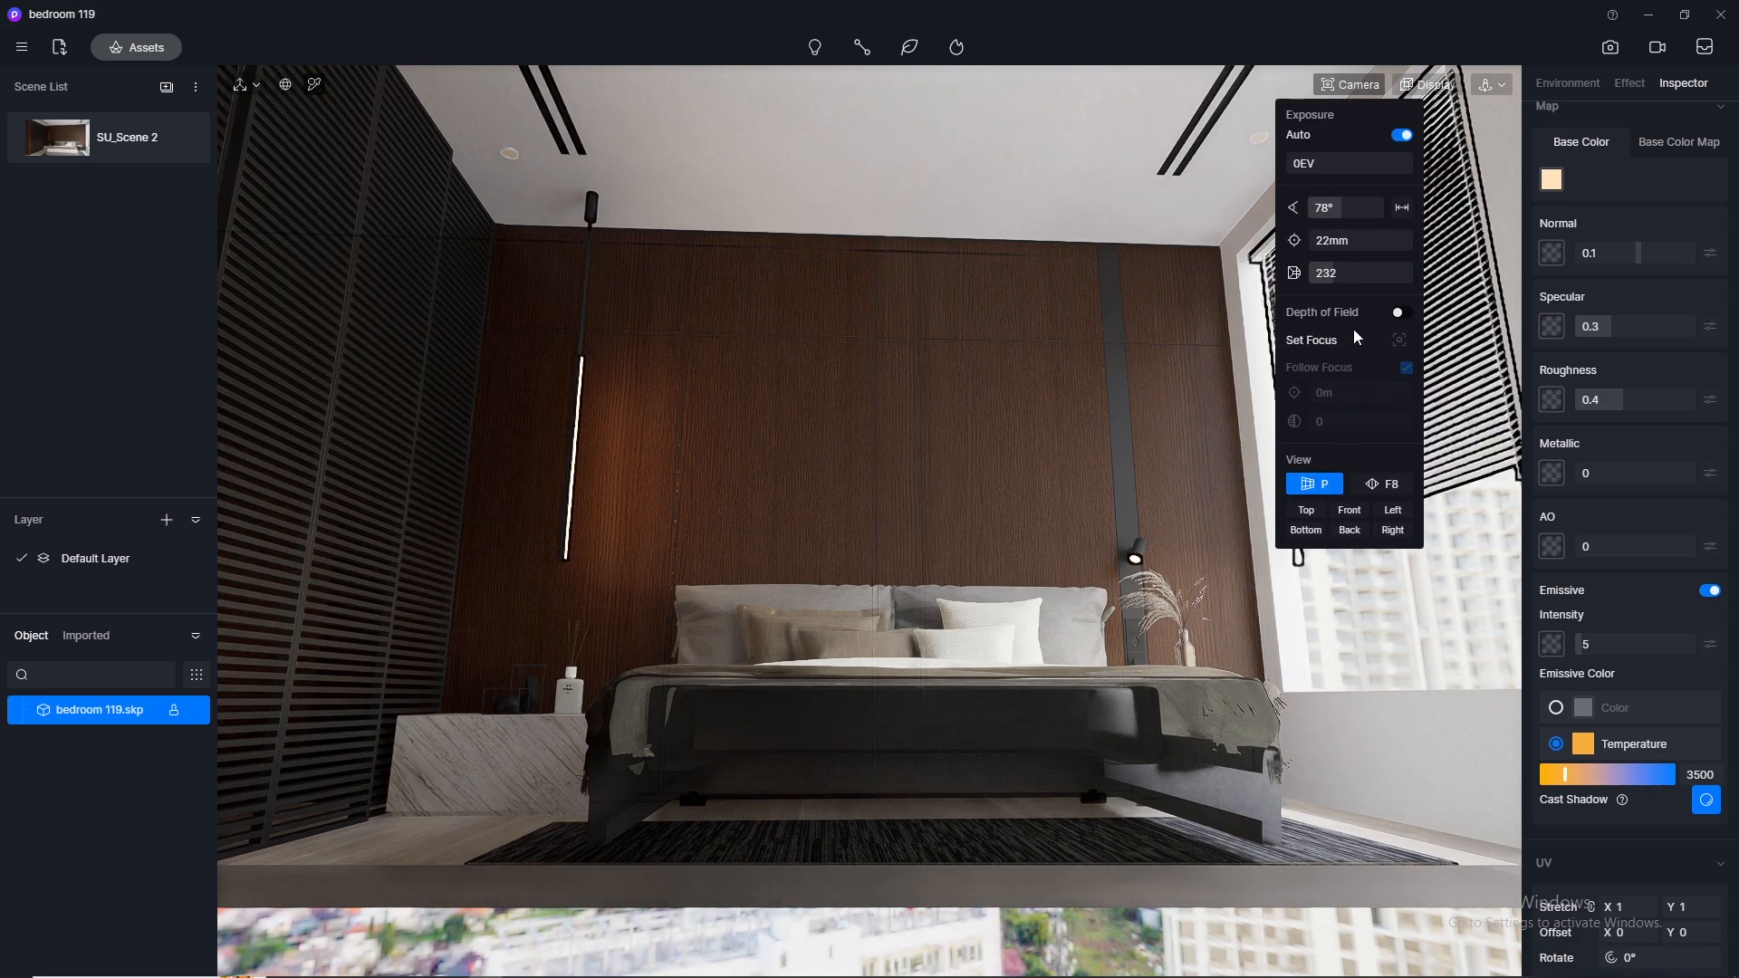
{"action": "left_click_drag", "start_coordinate": [1335, 272], "coordinate": [1165, 264]}
Step: Sample the lens material shared by the bedside wall lamp and ceiling downlights, and make it emissive with a 3500 colour temperature
{"action": "scroll", "coordinate": [1160, 512], "scroll_direction": "up", "scroll_amount": 10}
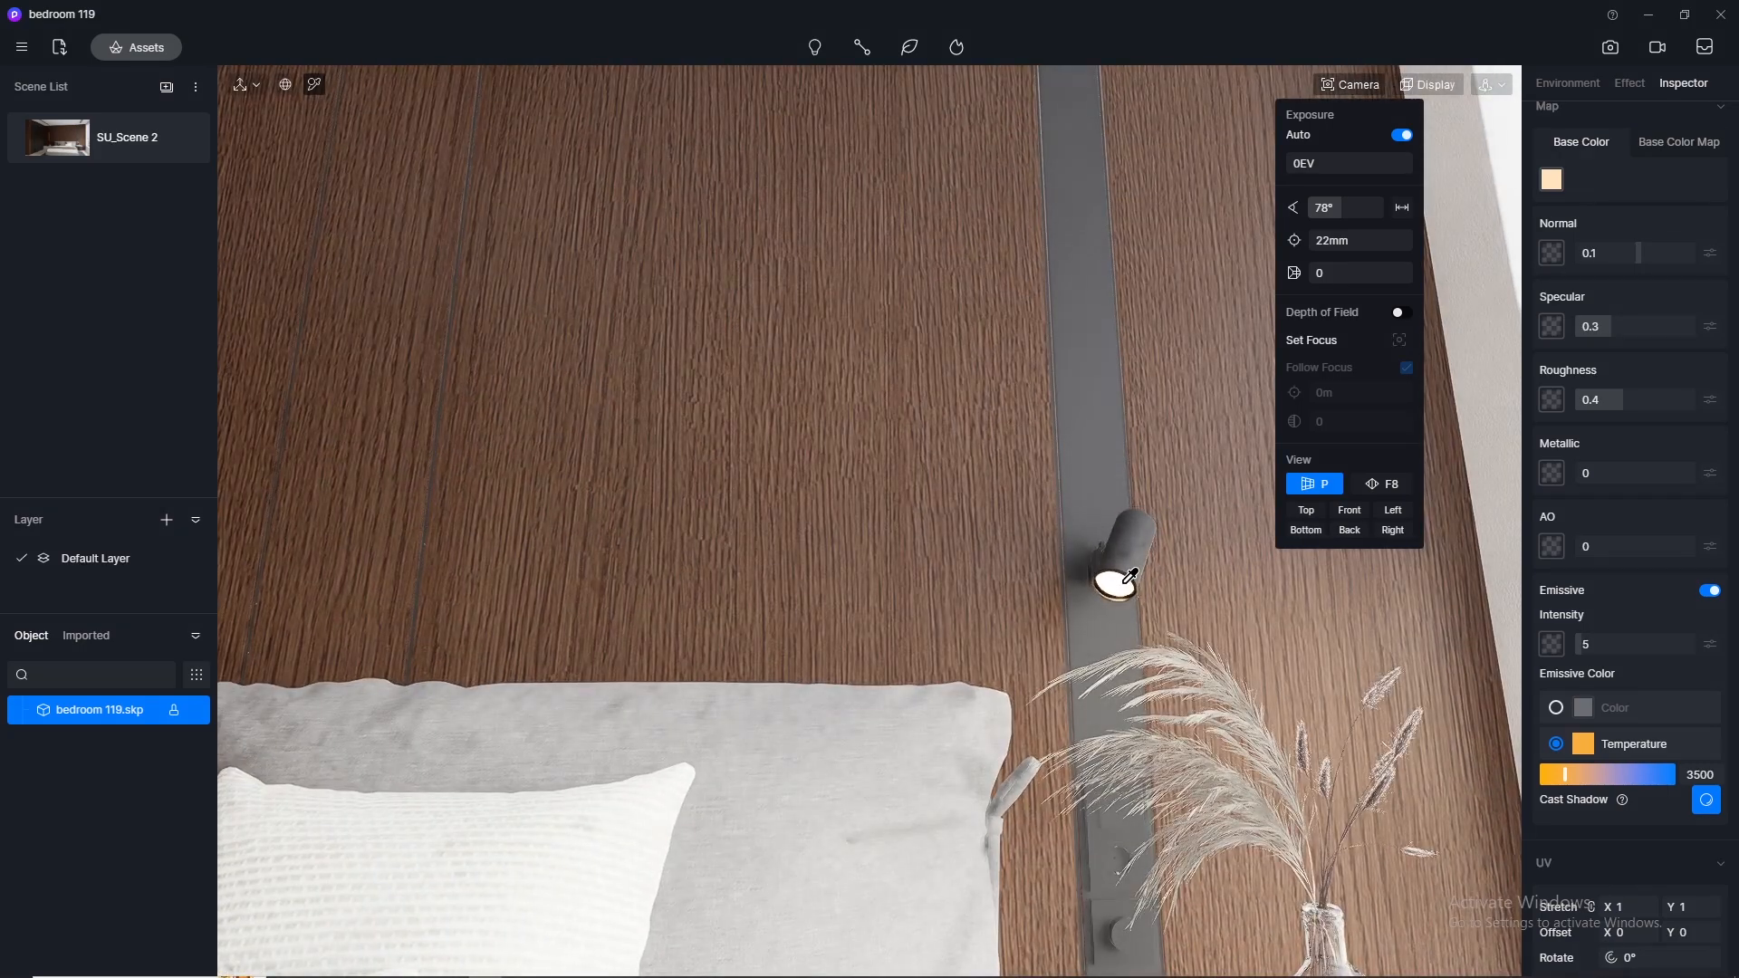
{"action": "left_click", "coordinate": [1127, 578]}
{"action": "scroll", "coordinate": [1081, 700], "scroll_direction": "down", "scroll_amount": 10}
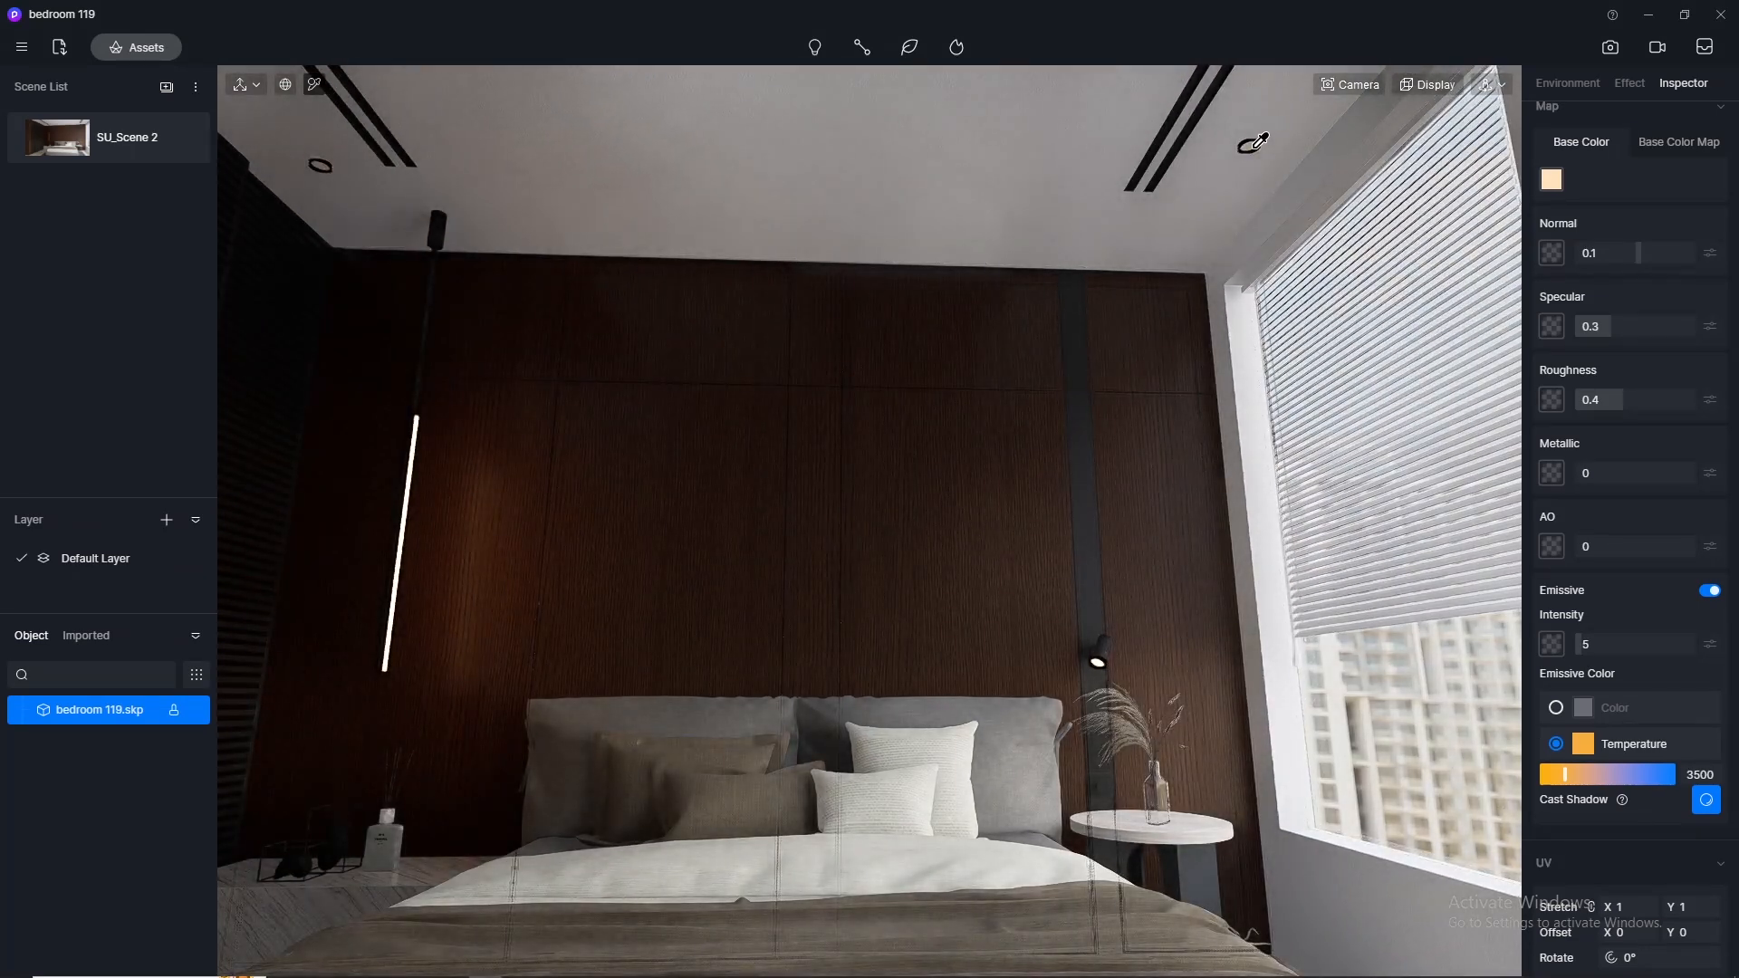
{"action": "left_click", "coordinate": [1710, 591]}
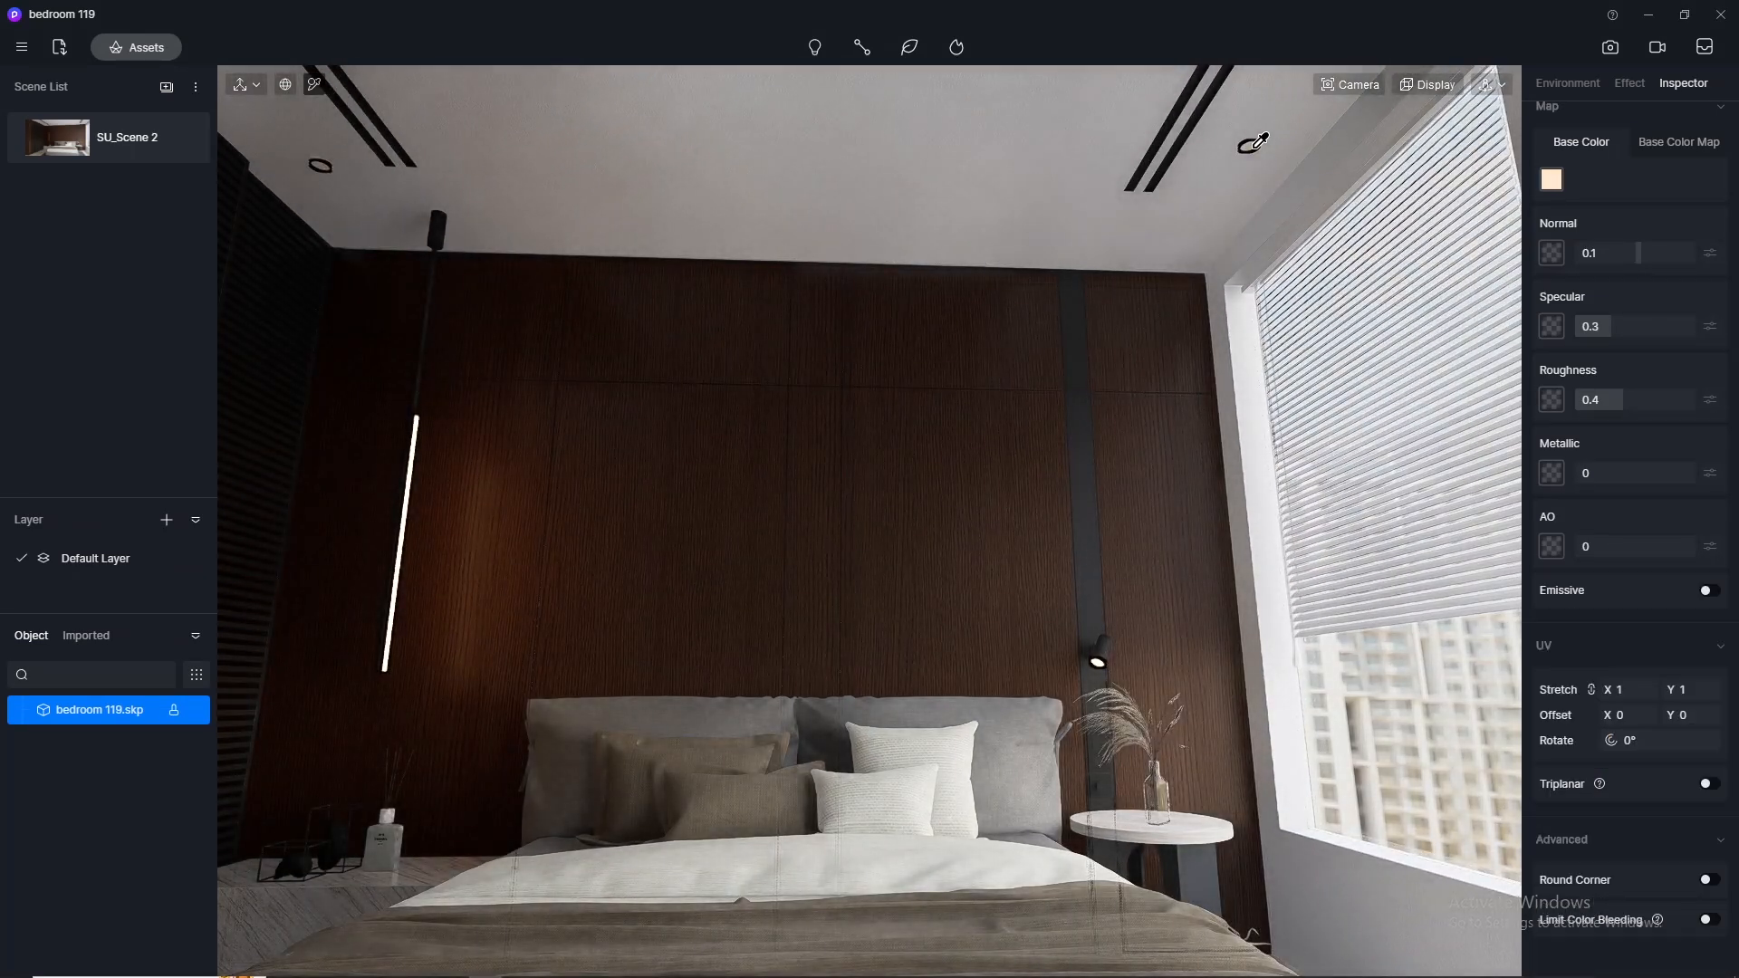
{"action": "left_click", "coordinate": [1712, 591]}
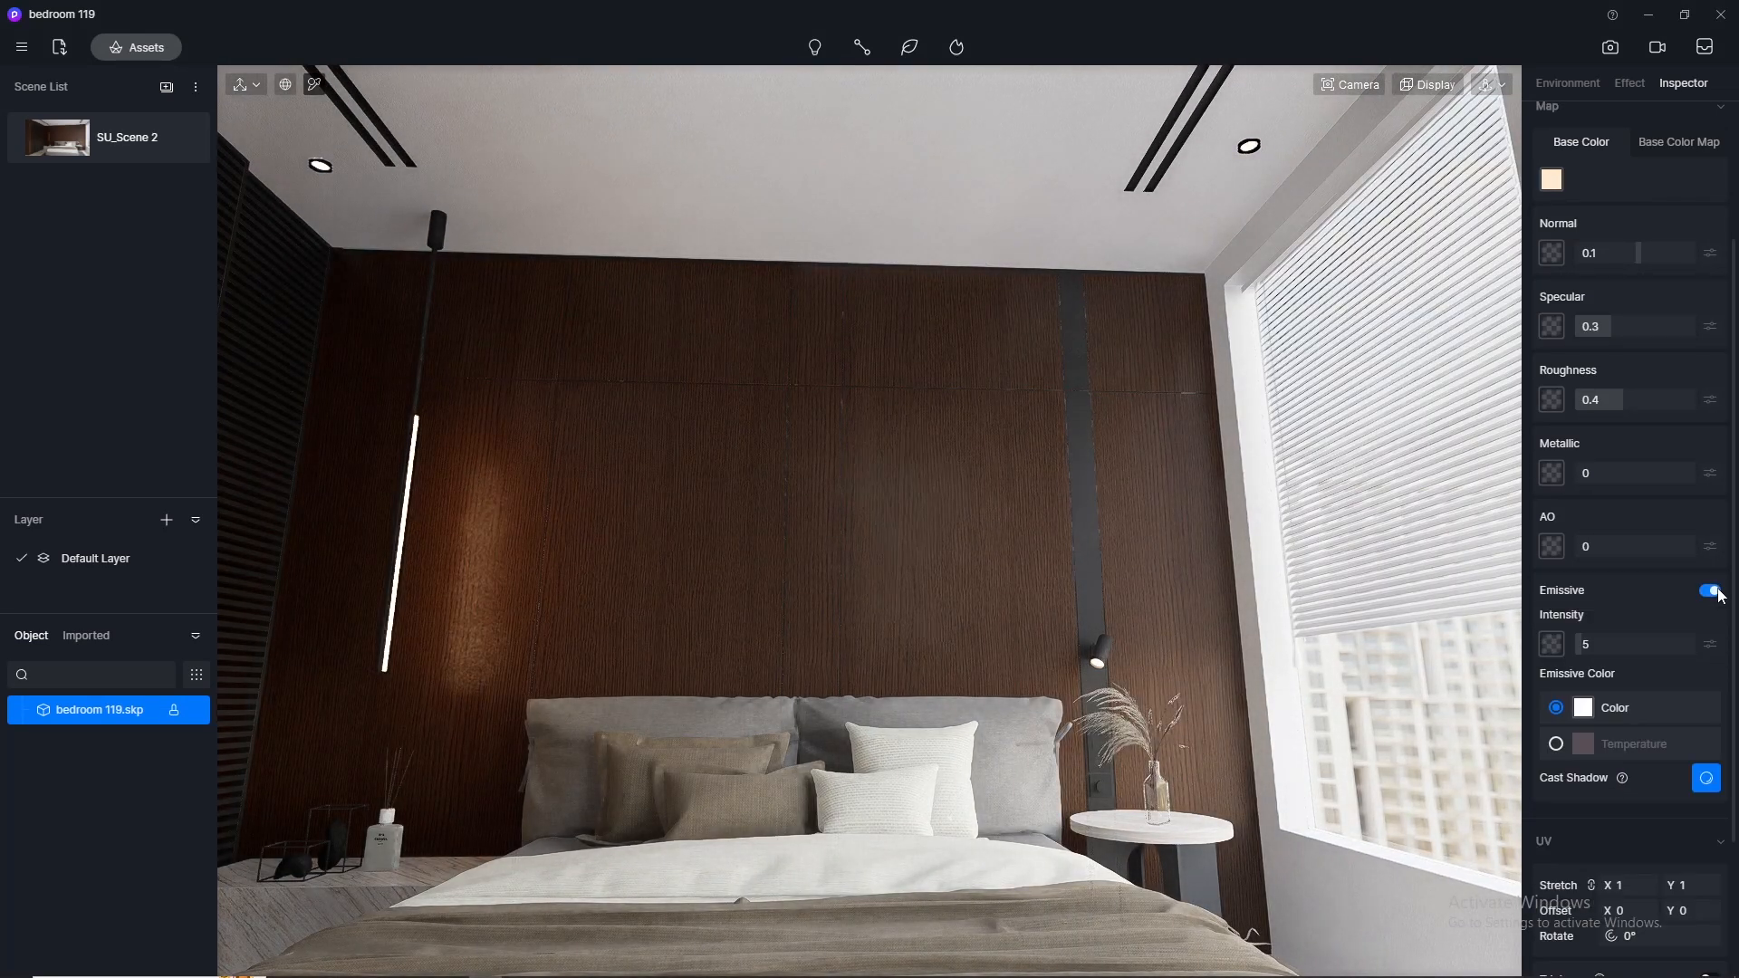
{"action": "left_click", "coordinate": [1556, 745]}
{"action": "left_click", "coordinate": [1702, 776]}
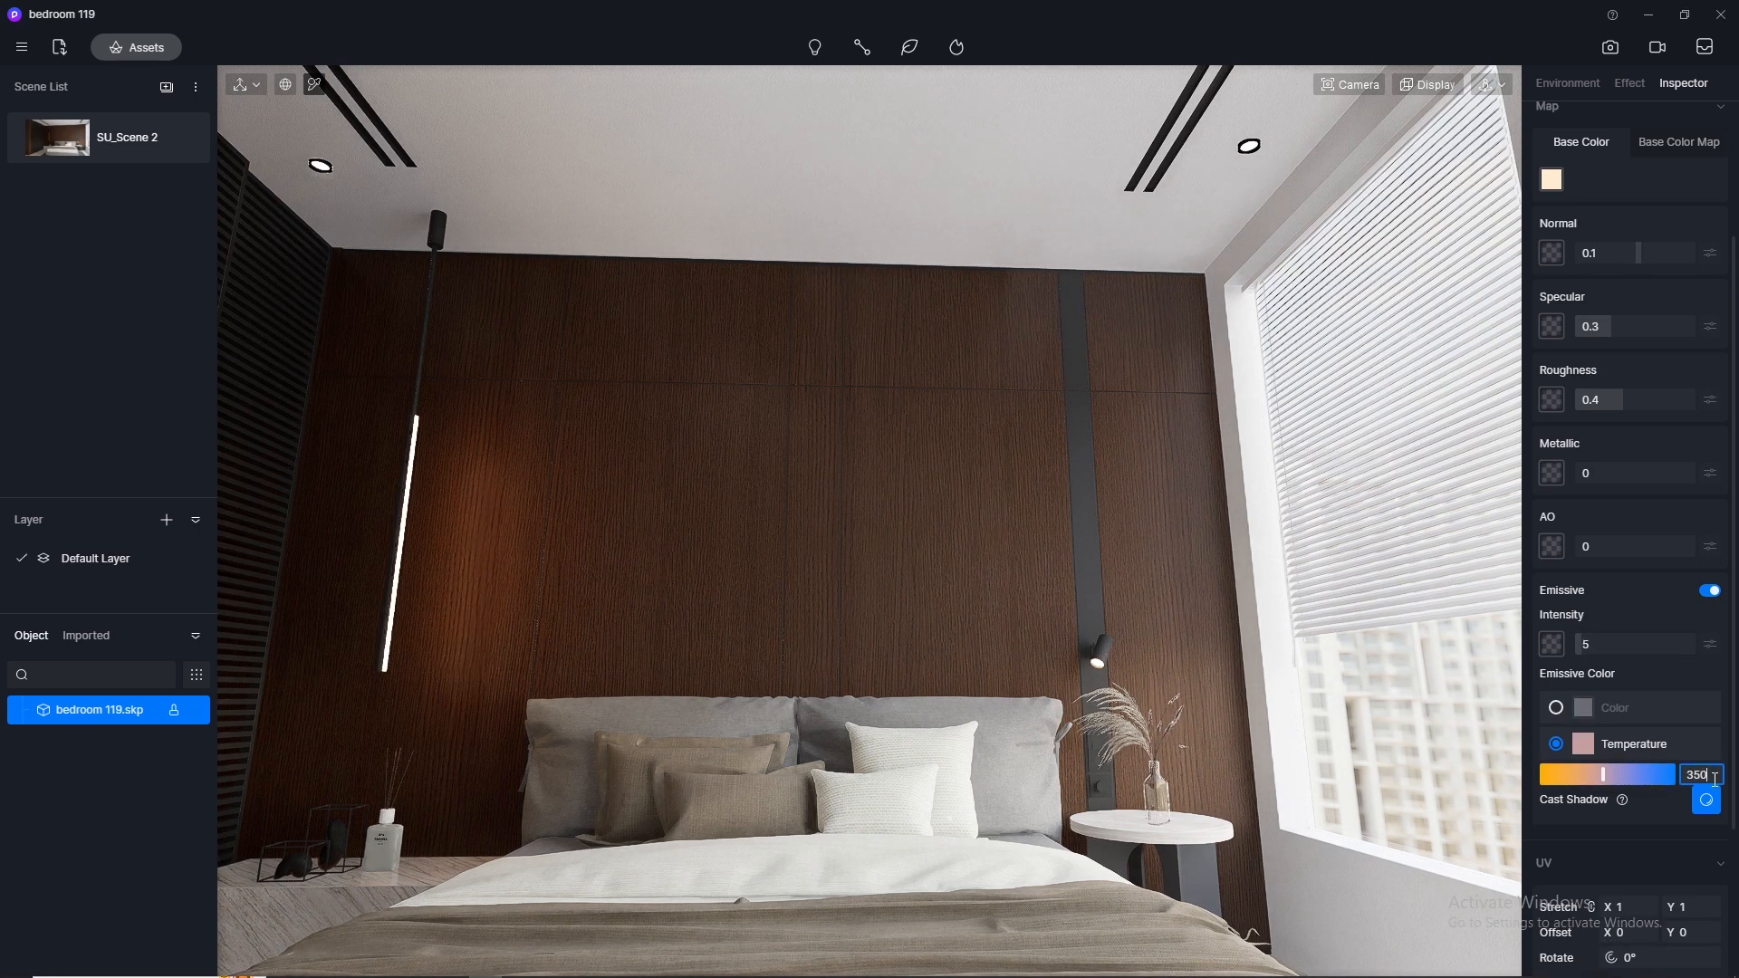
Step: Examine the ceiling downlights and check the central downlight's emissive material settings, finishing in the SU_Scene 2 view
{"action": "scroll", "coordinate": [1004, 779], "scroll_direction": "down", "scroll_amount": 3}
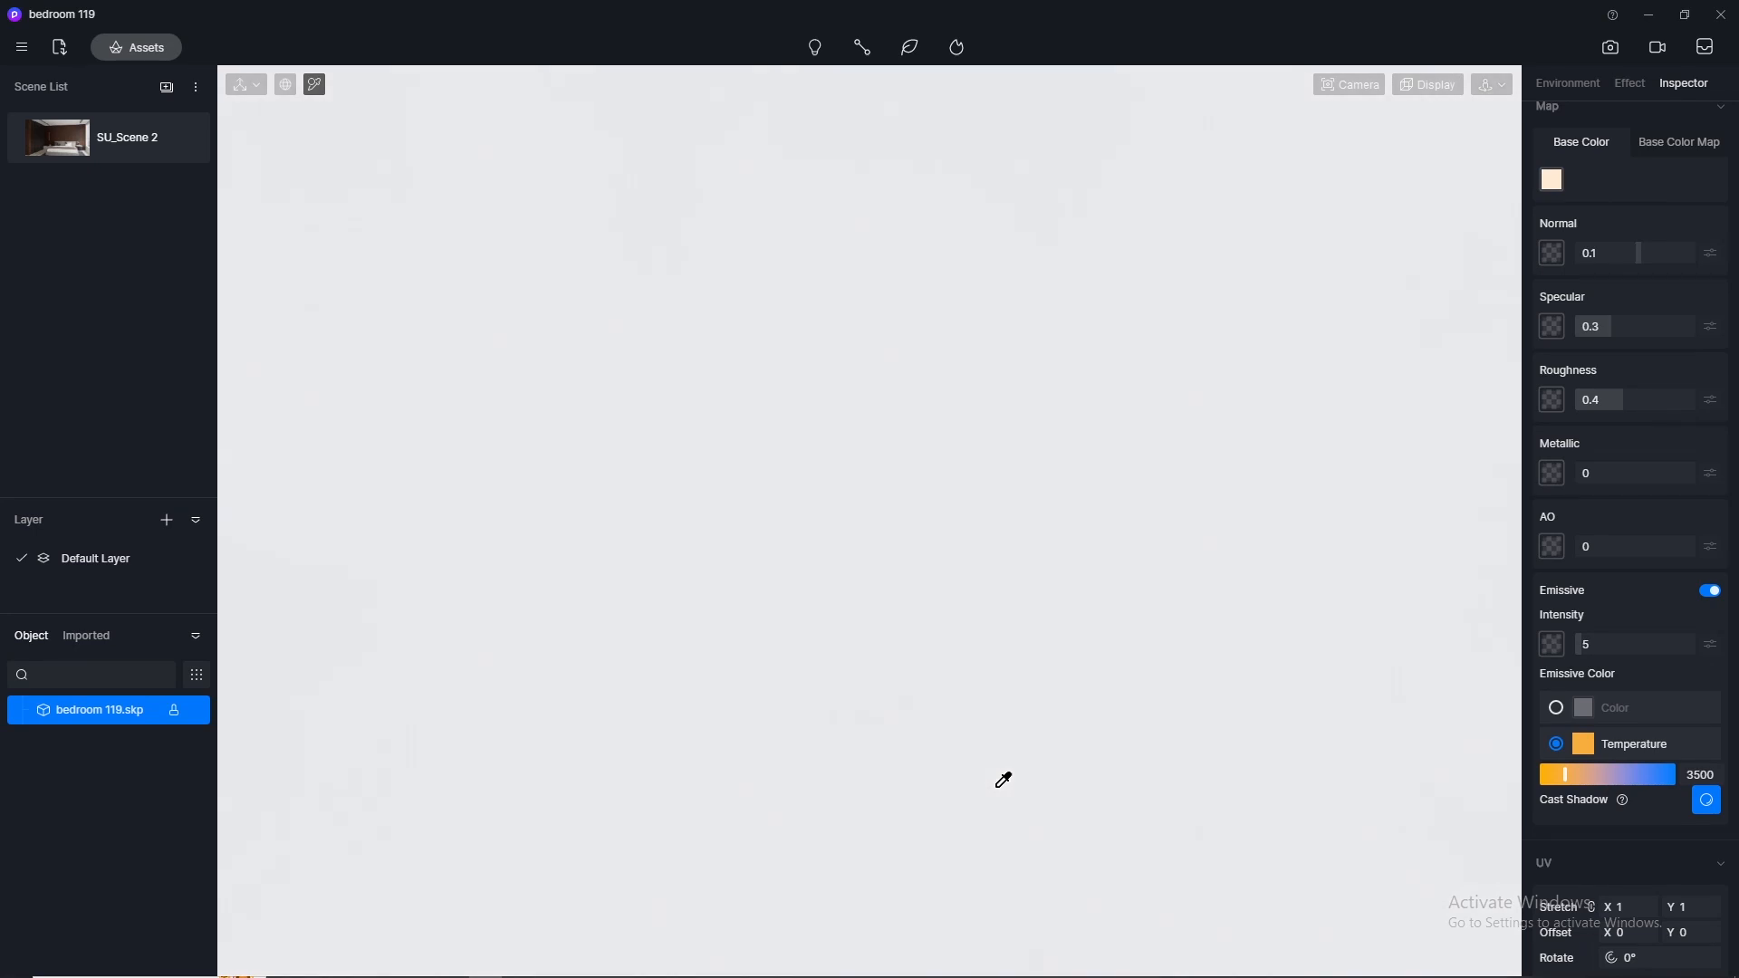
{"action": "scroll", "coordinate": [819, 544], "scroll_direction": "down", "scroll_amount": 5}
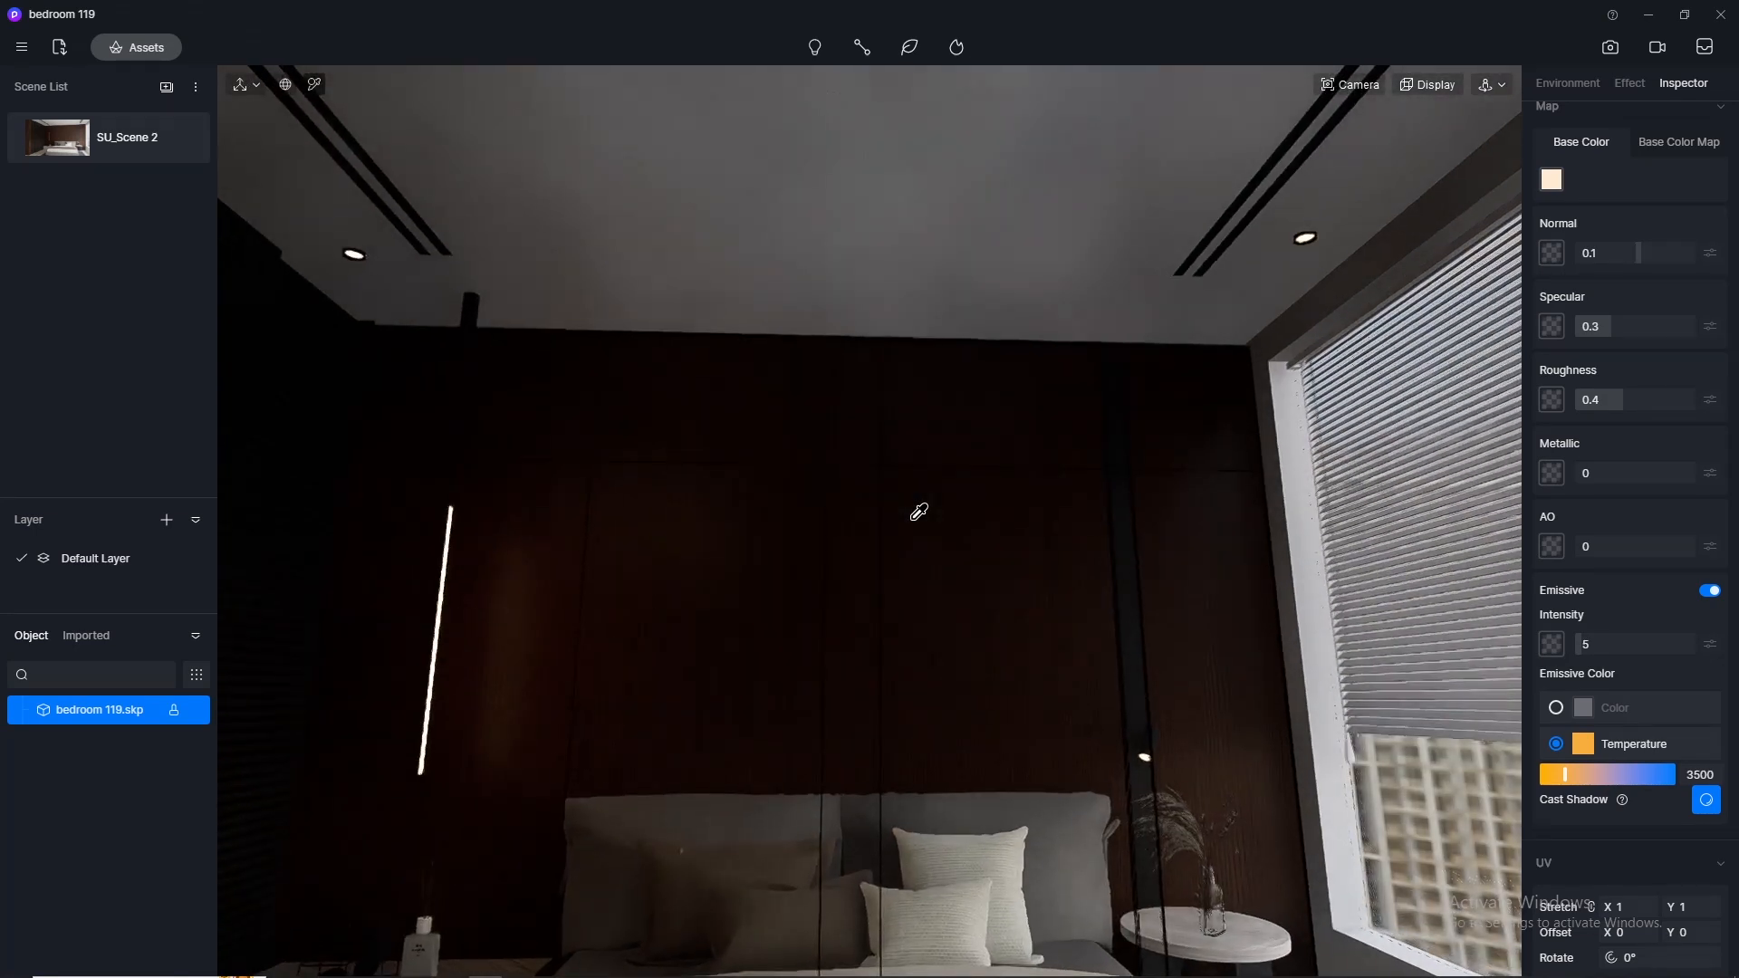
{"action": "right_click_drag", "start_coordinate": [906, 485], "coordinate": [924, 272]}
{"action": "middle_click_drag", "start_coordinate": [924, 294], "coordinate": [923, 634]}
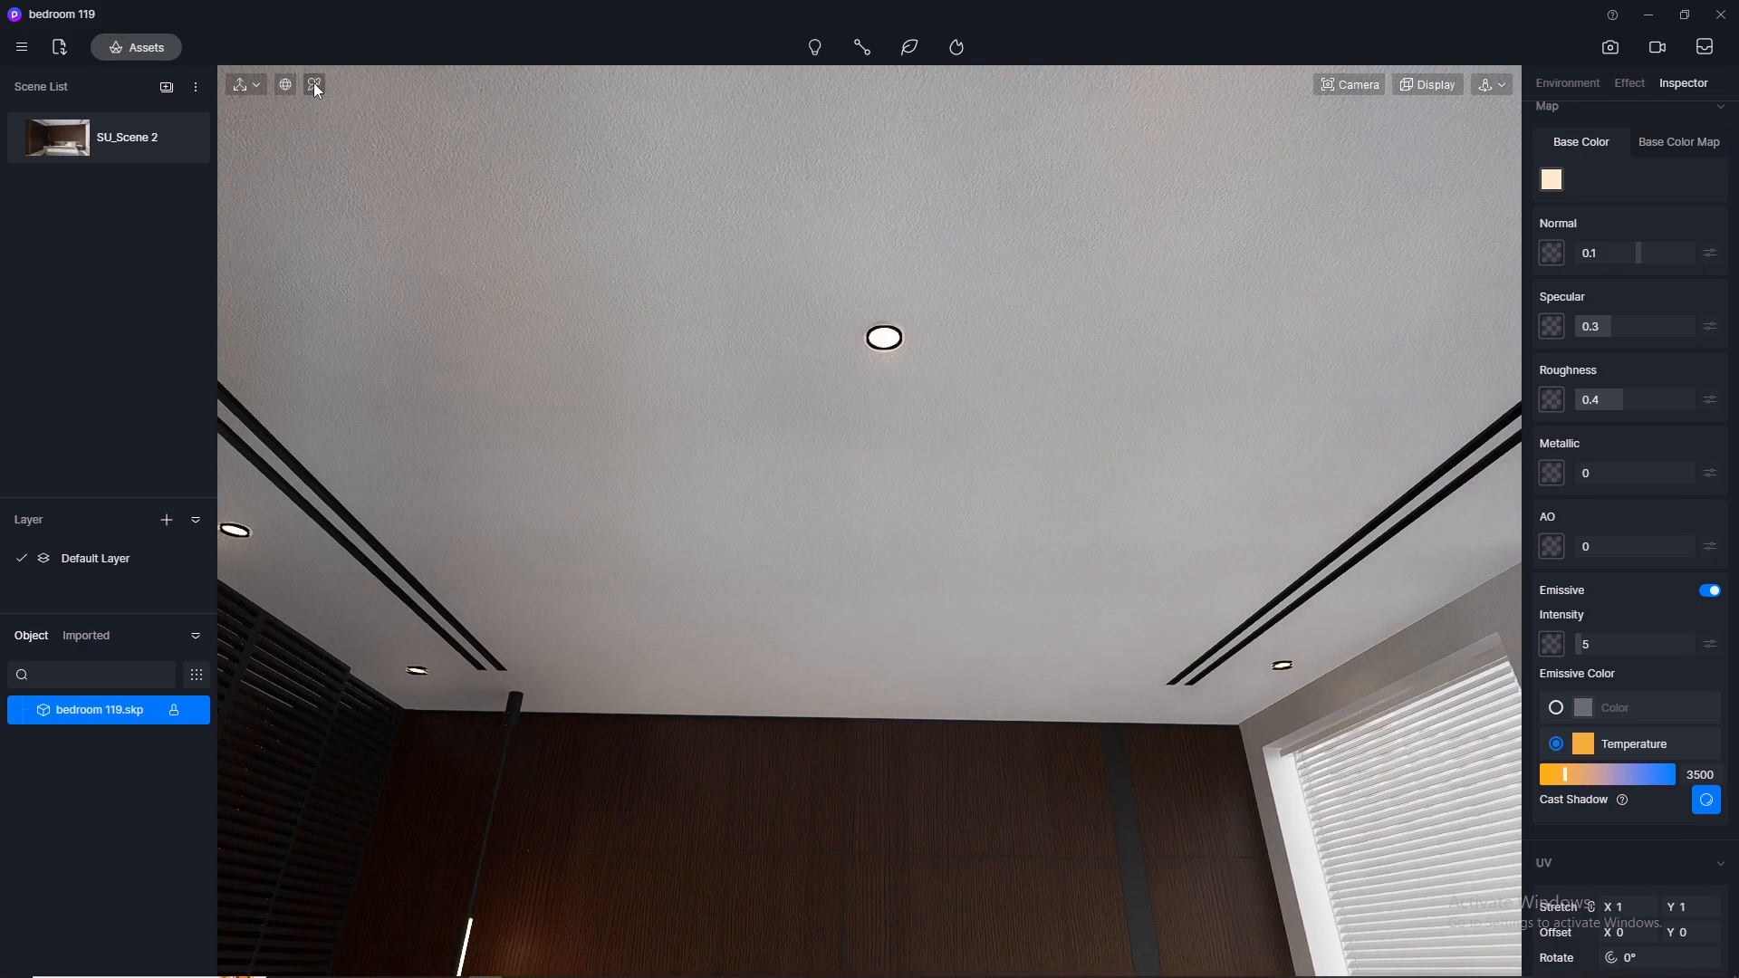
{"action": "left_click", "coordinate": [315, 86]}
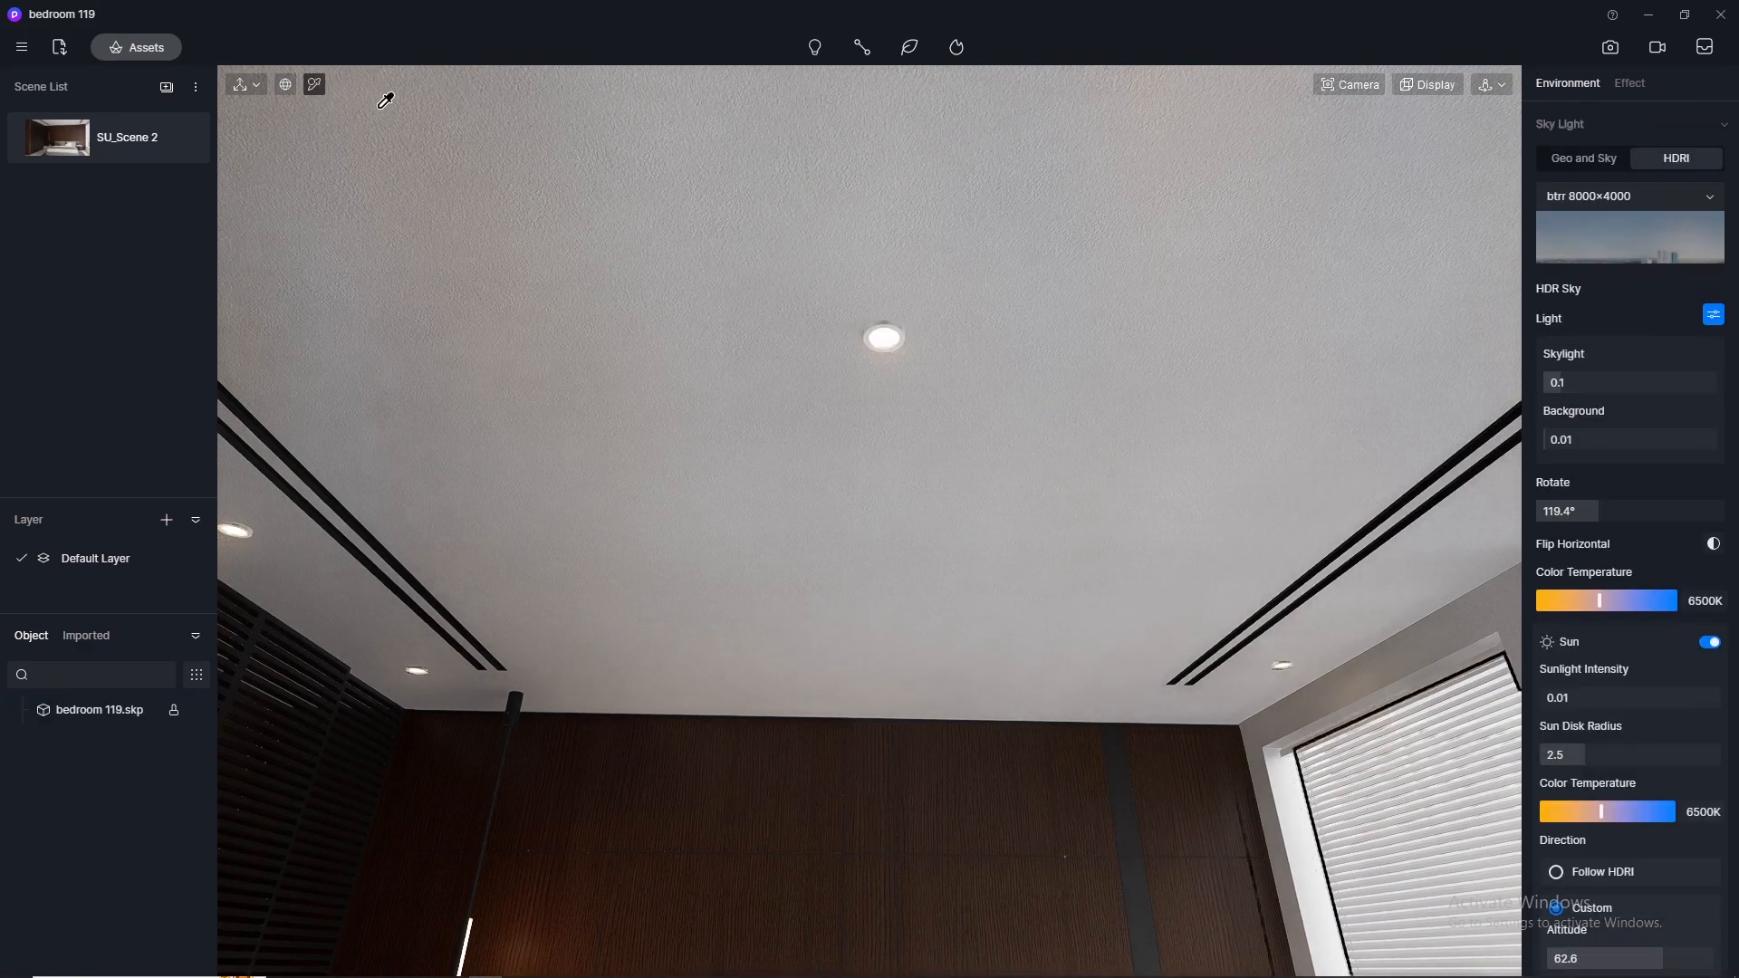
{"action": "left_click", "coordinate": [892, 341]}
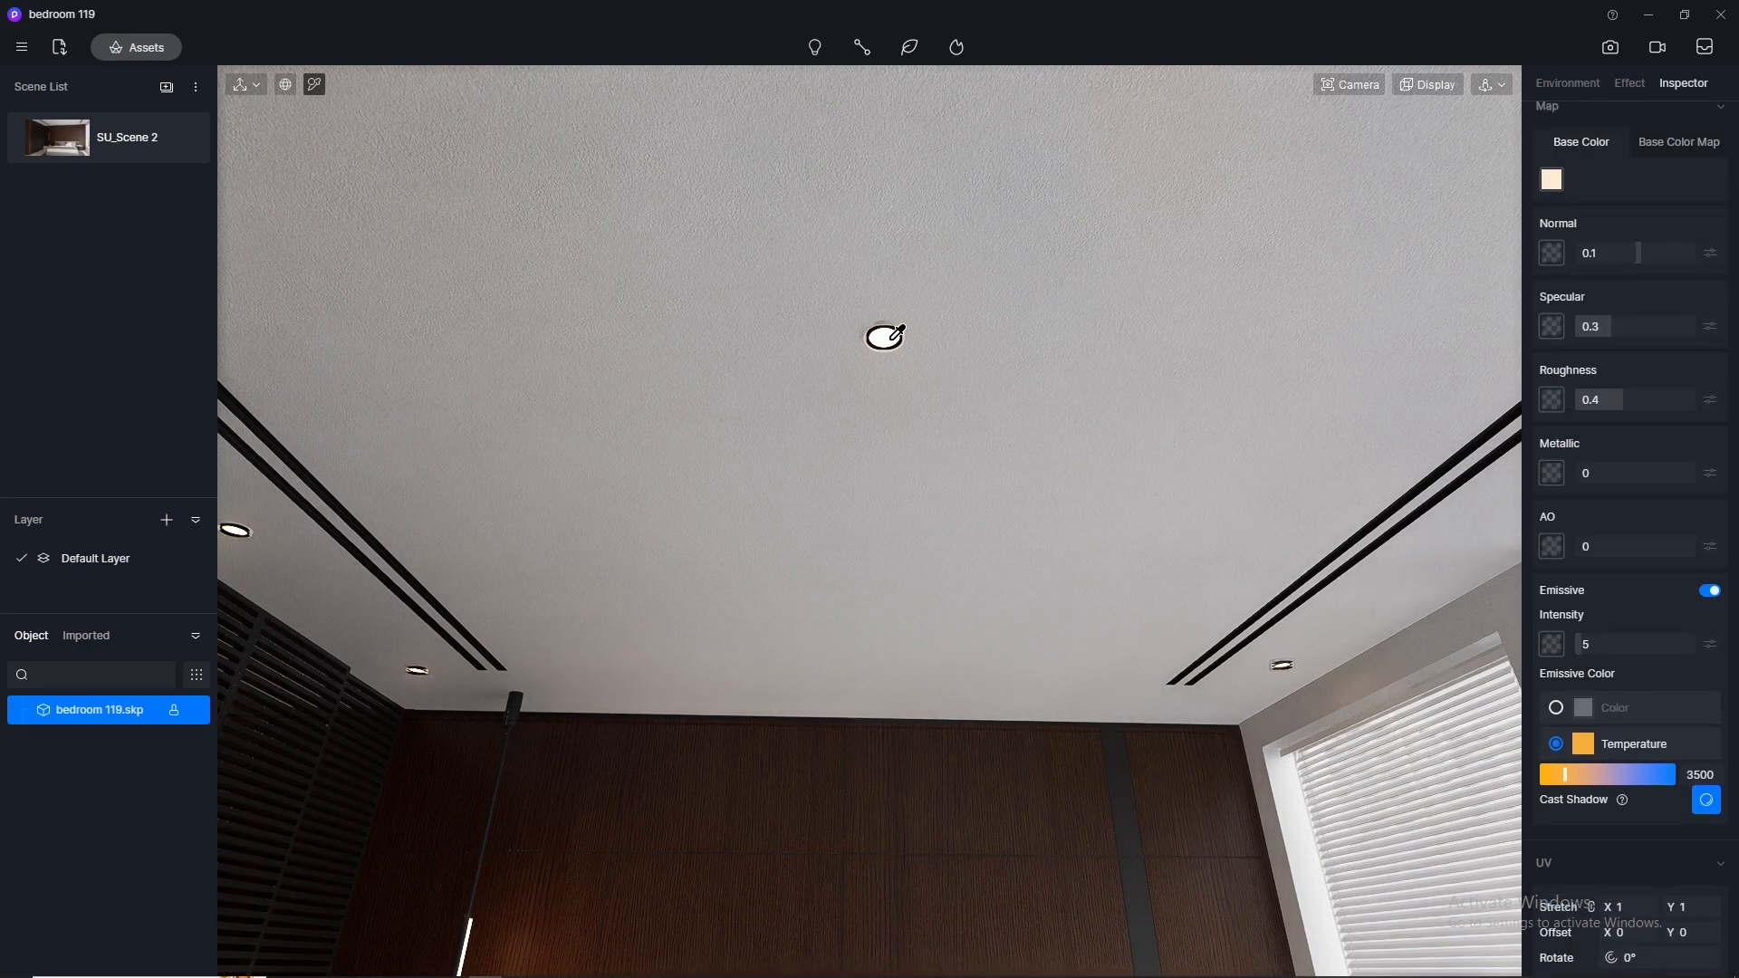
{"action": "key", "text": "Escape"}
{"action": "scroll", "coordinate": [784, 202], "scroll_direction": "down", "scroll_amount": 4}
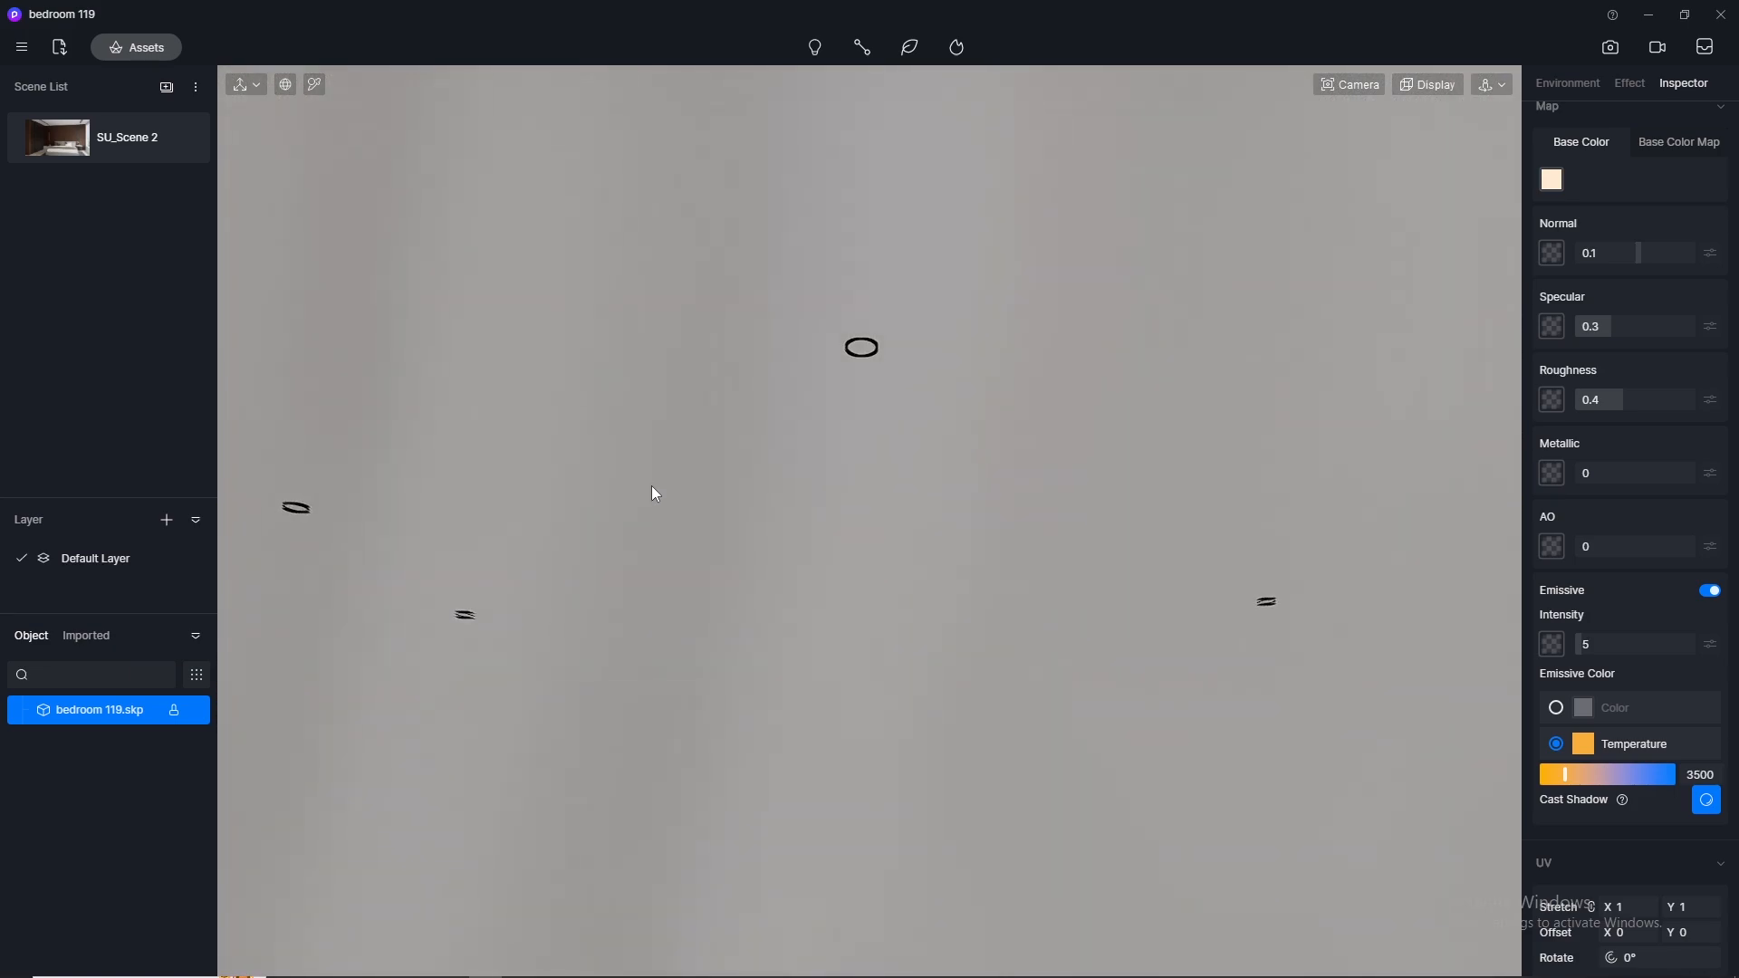
{"action": "middle_click_drag", "start_coordinate": [637, 507], "coordinate": [670, 470]}
{"action": "left_click", "coordinate": [784, 450]}
{"action": "middle_click_drag", "start_coordinate": [785, 450], "coordinate": [459, 543]}
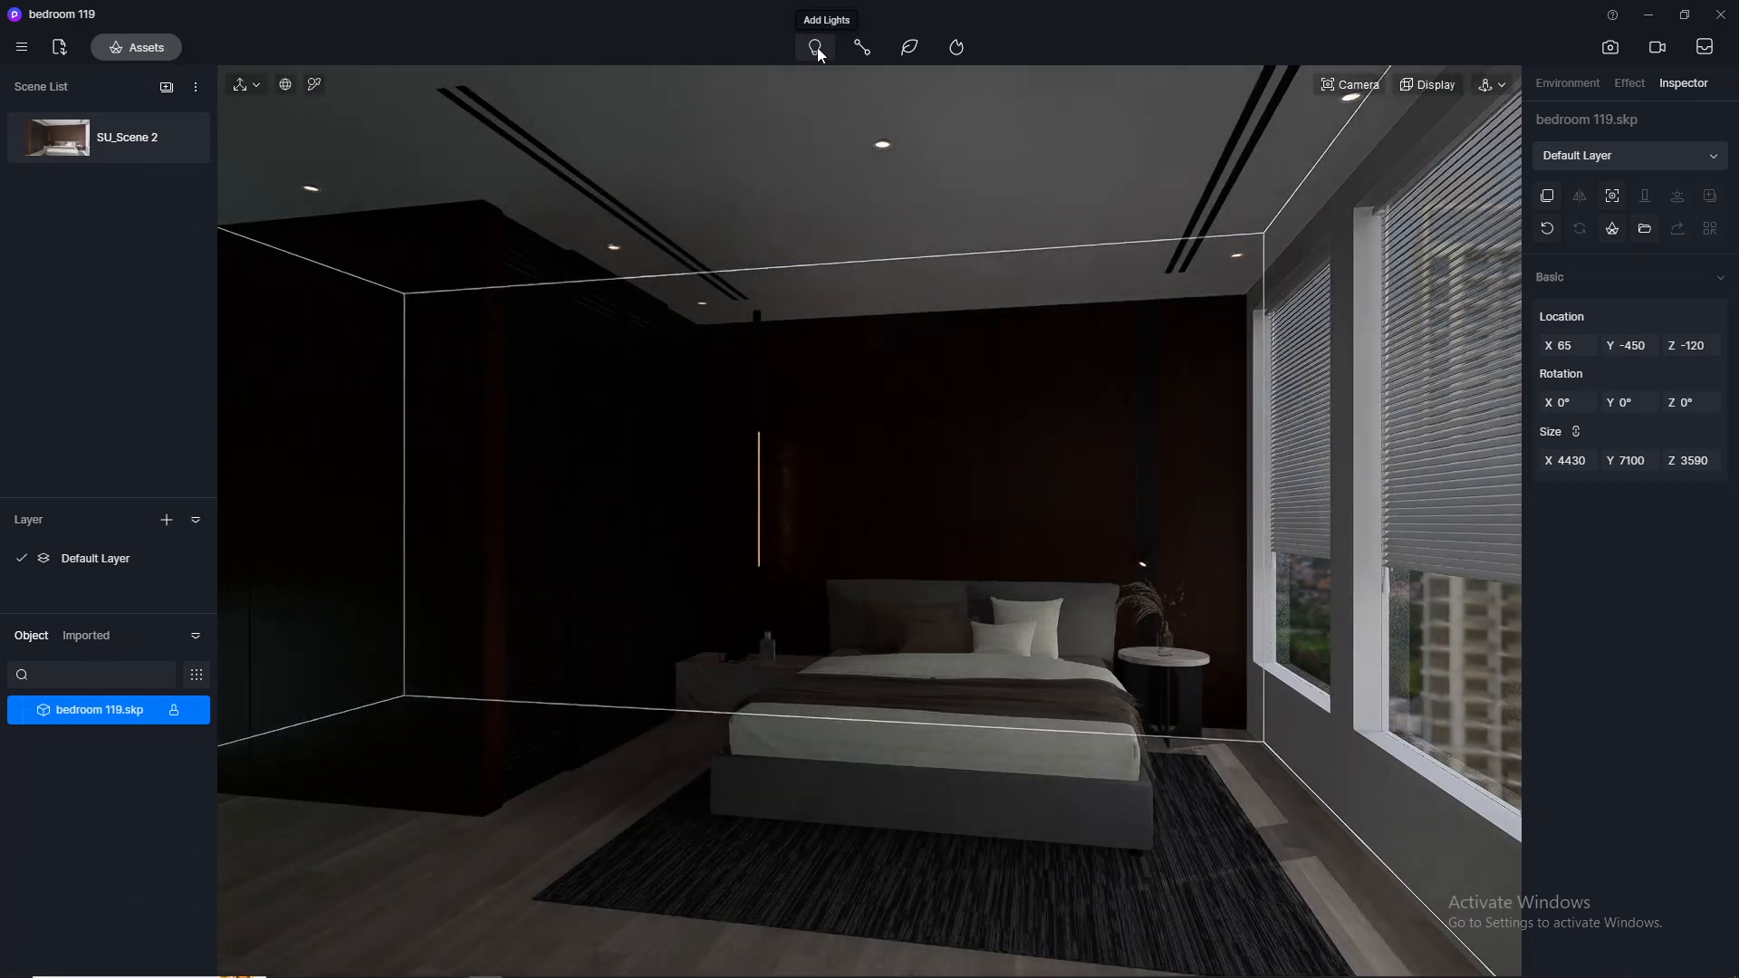
Step: Place a spotlight just below the ceiling downlight in front of the wood-clad wardrobe wall
{"action": "left_click", "coordinate": [816, 51]}
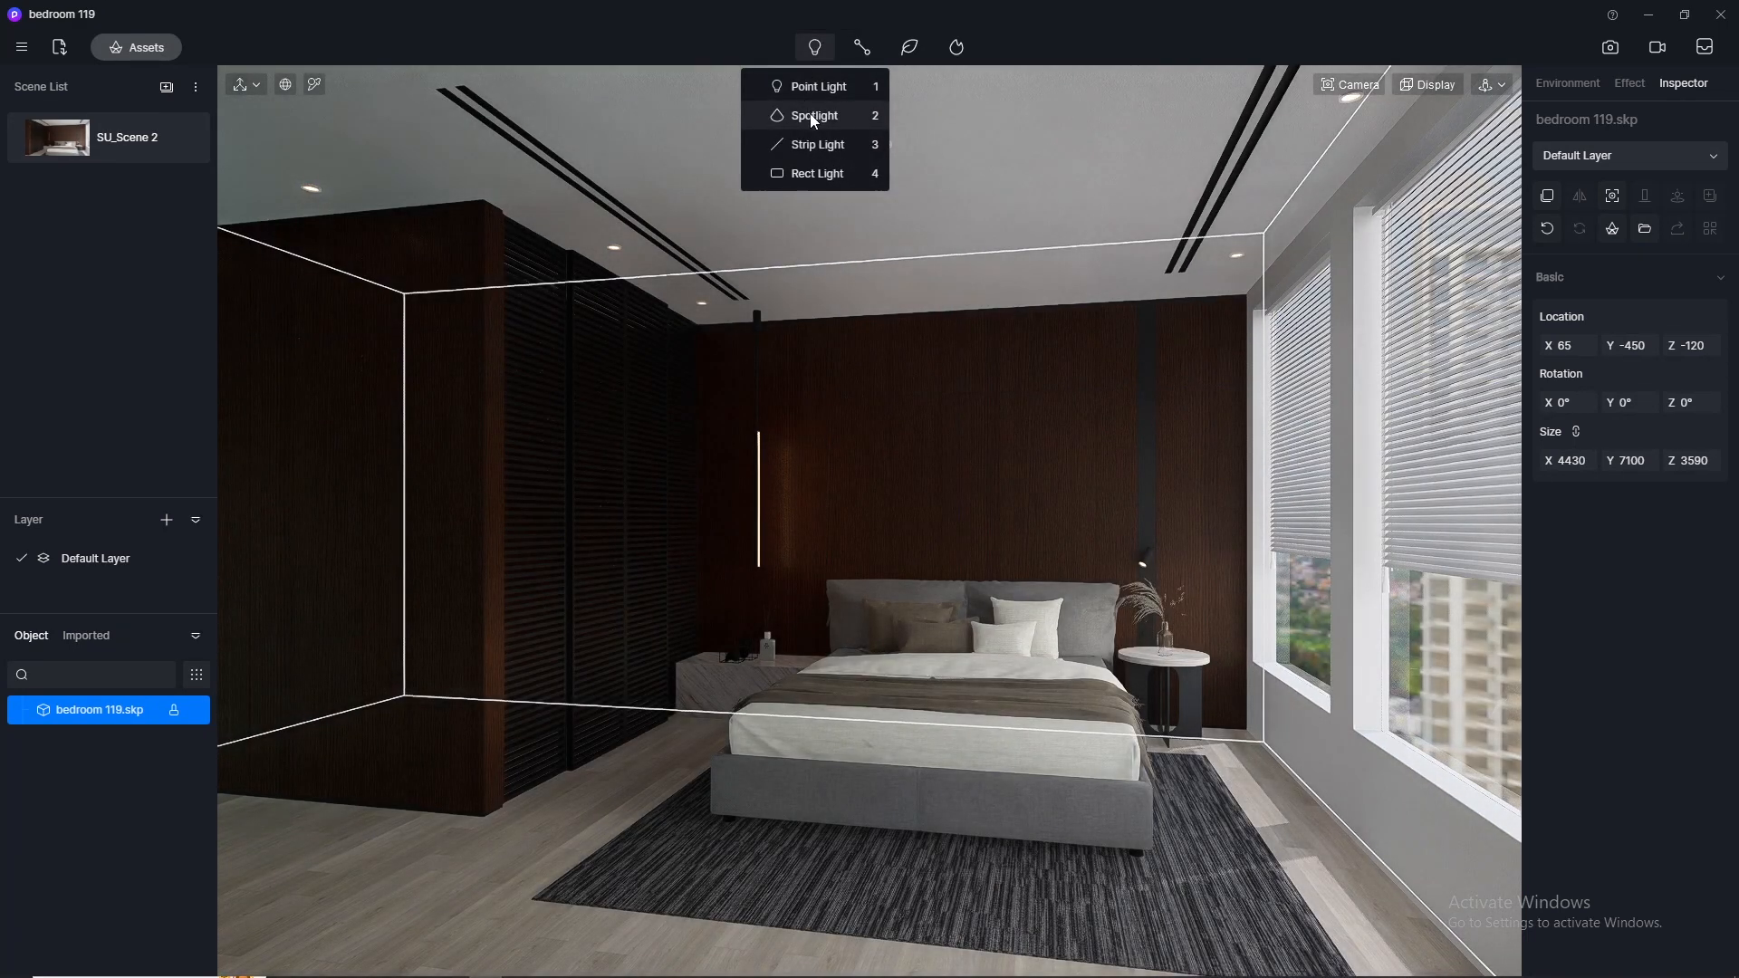
{"action": "left_click", "coordinate": [809, 113]}
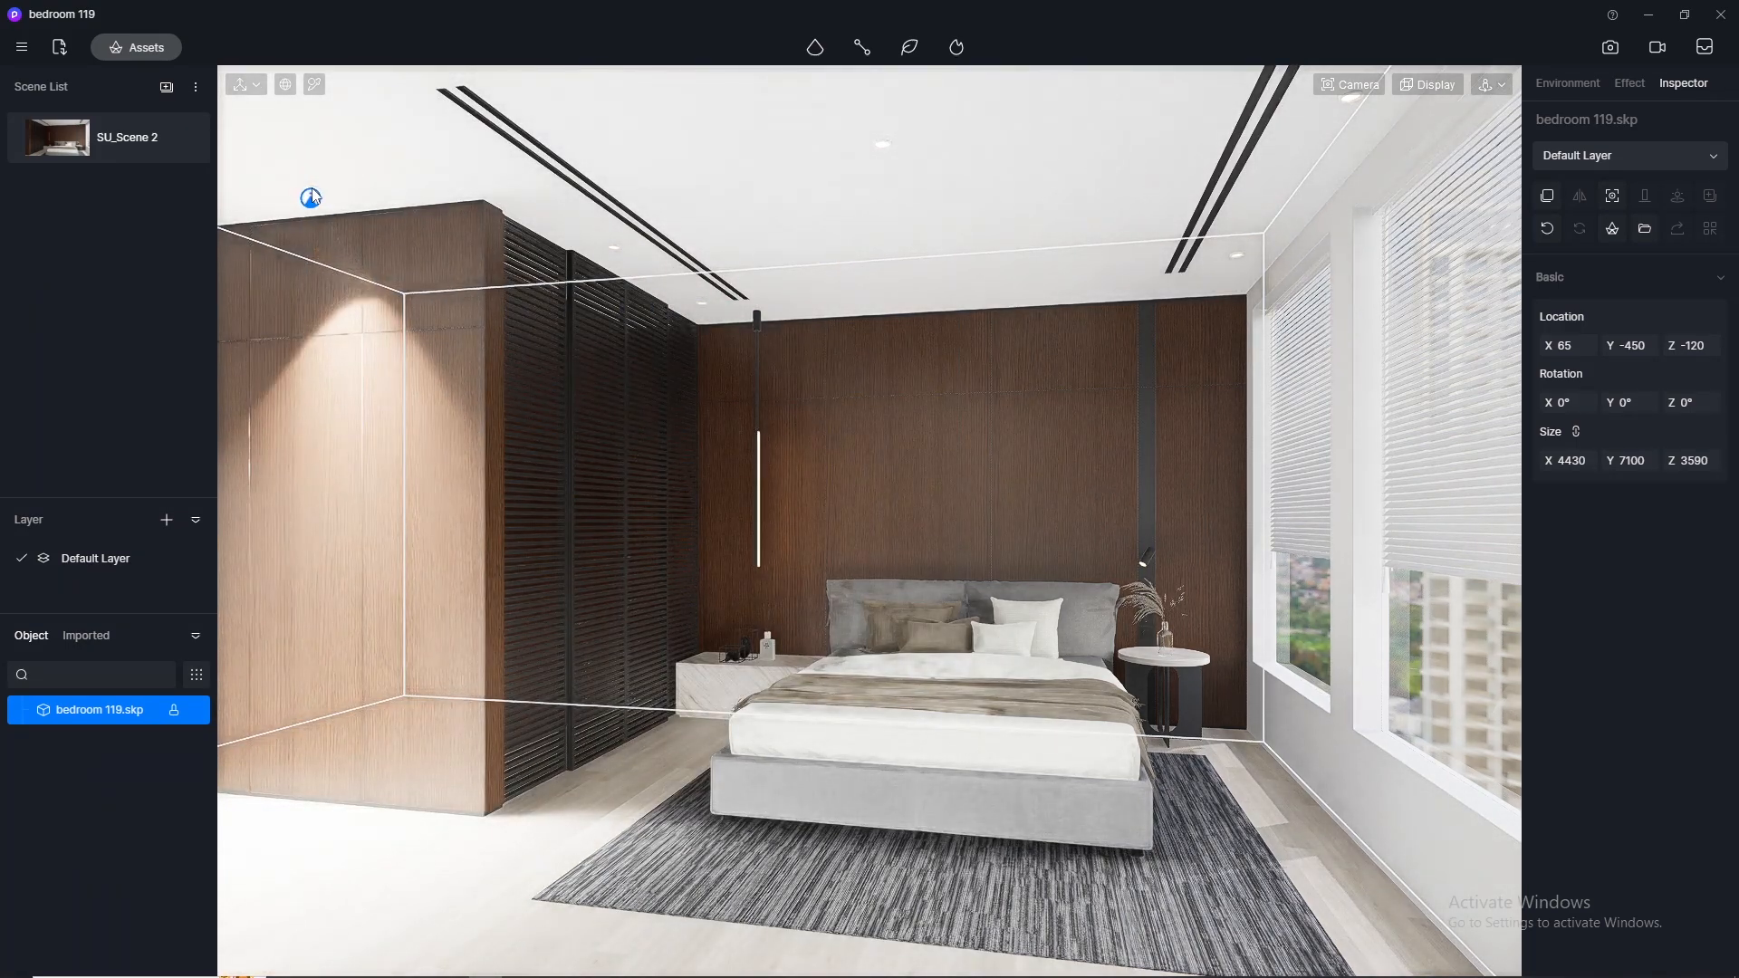
{"action": "left_click", "coordinate": [309, 202]}
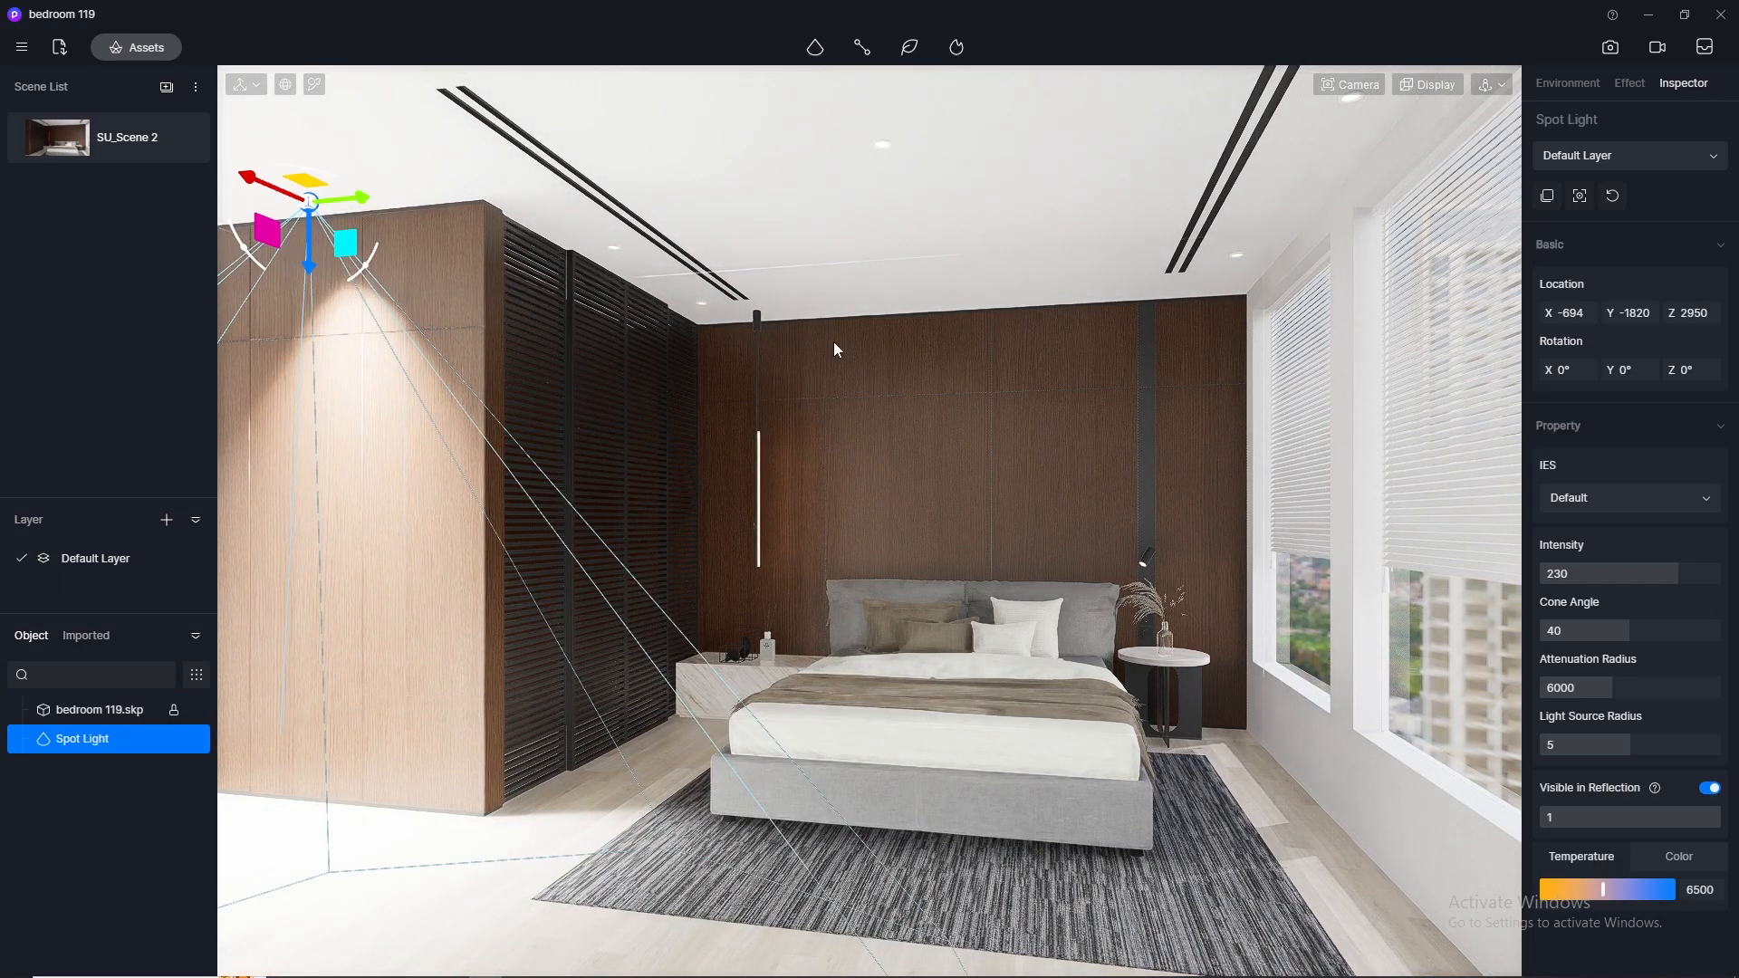
Step: Set the spotlight's attenuation radius to 4057, its intensity to 1 and its colour temperature to 3500
{"action": "mouse_move", "coordinate": [1611, 687]}
{"action": "left_mouse_down"}
{"action": "mouse_move", "coordinate": [1560, 687]}
{"action": "mouse_move", "coordinate": [1591, 673]}
{"action": "left_mouse_up"}
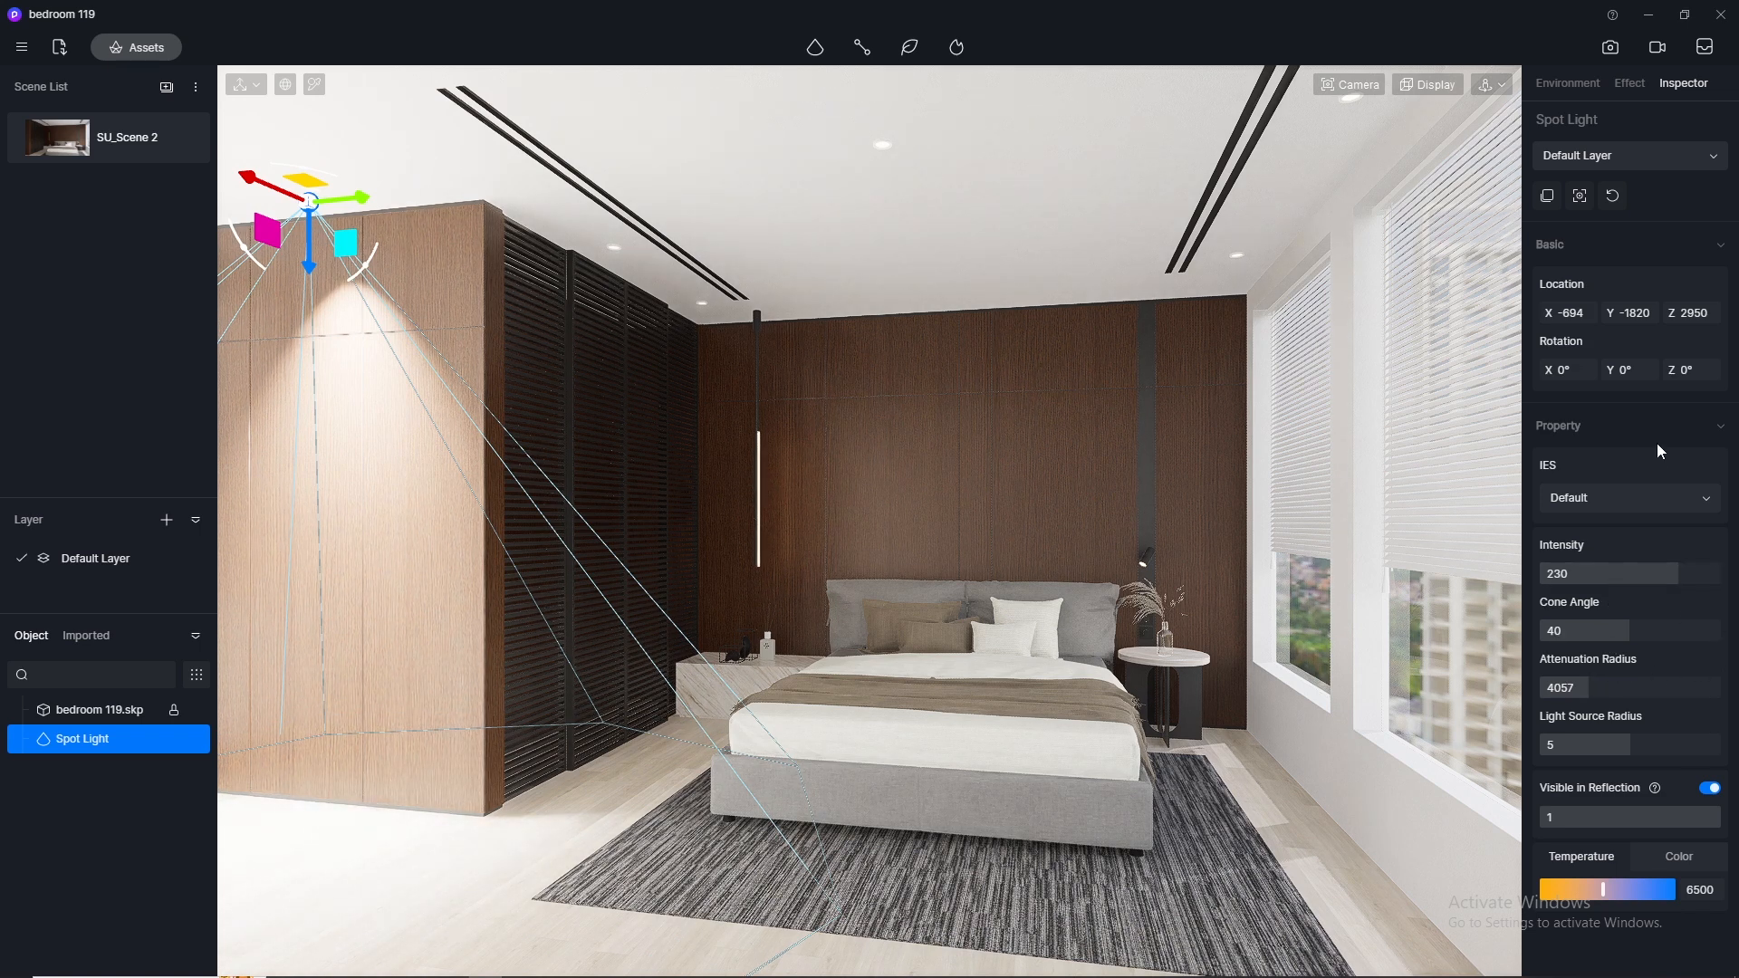
{"action": "left_click", "coordinate": [1589, 576]}
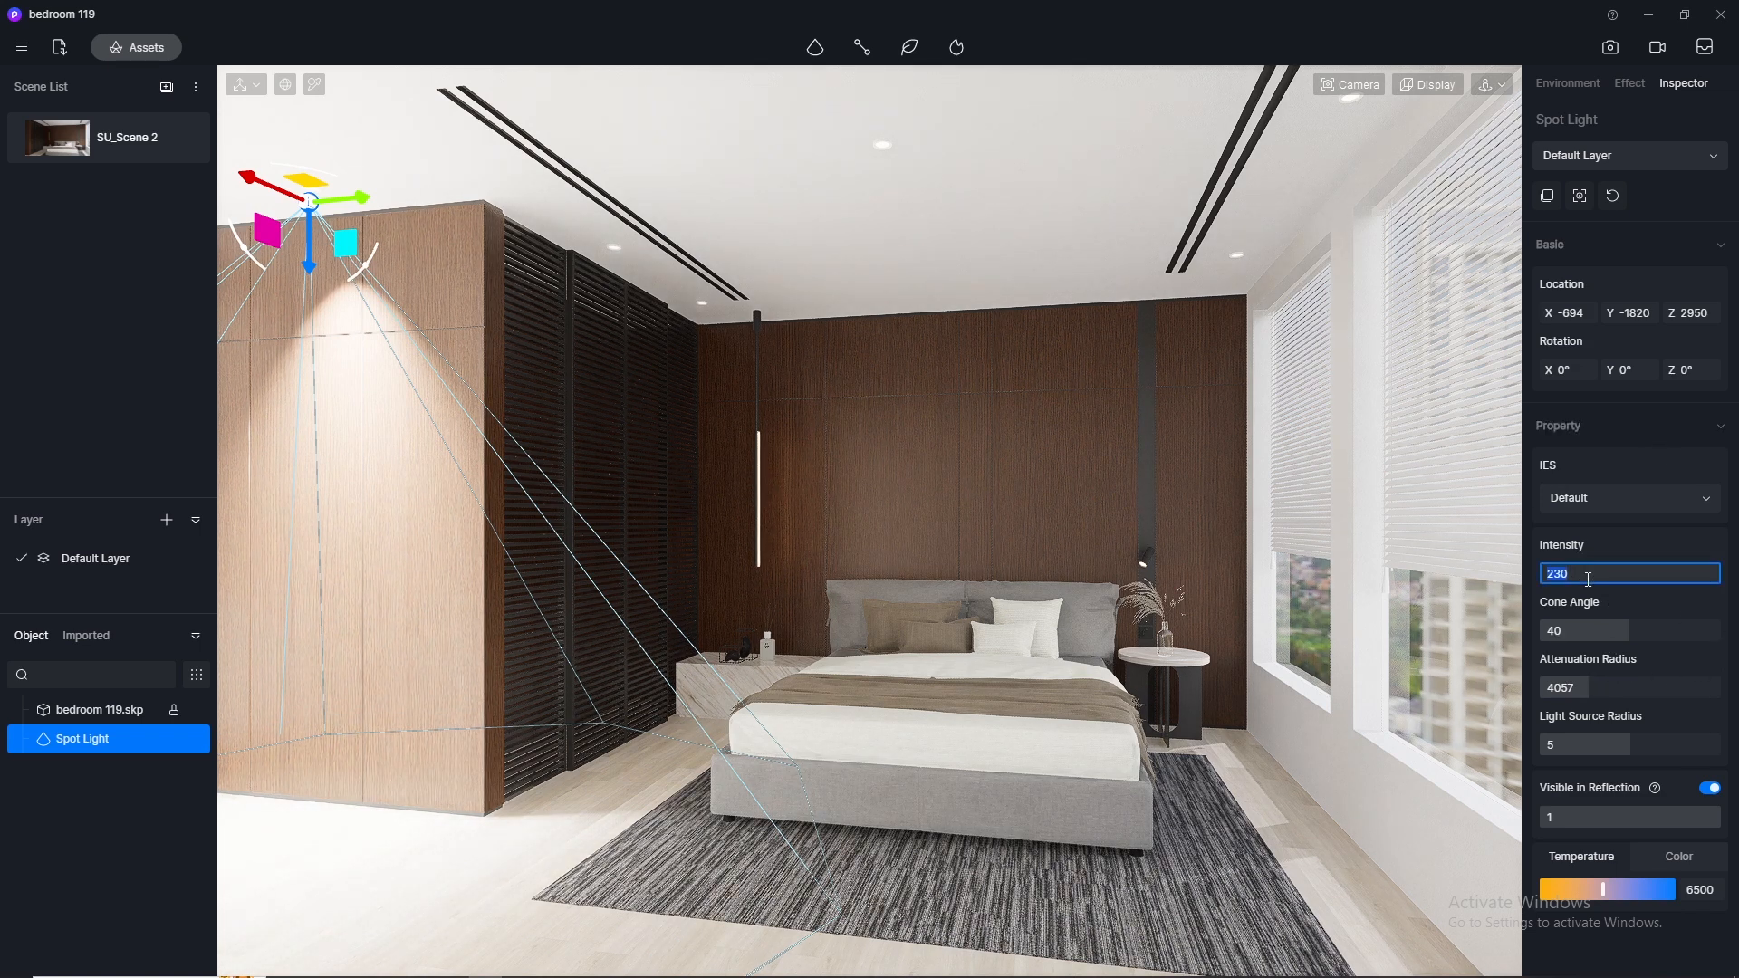
{"action": "key", "text": "Return"}
{"action": "left_click", "coordinate": [1704, 892]}
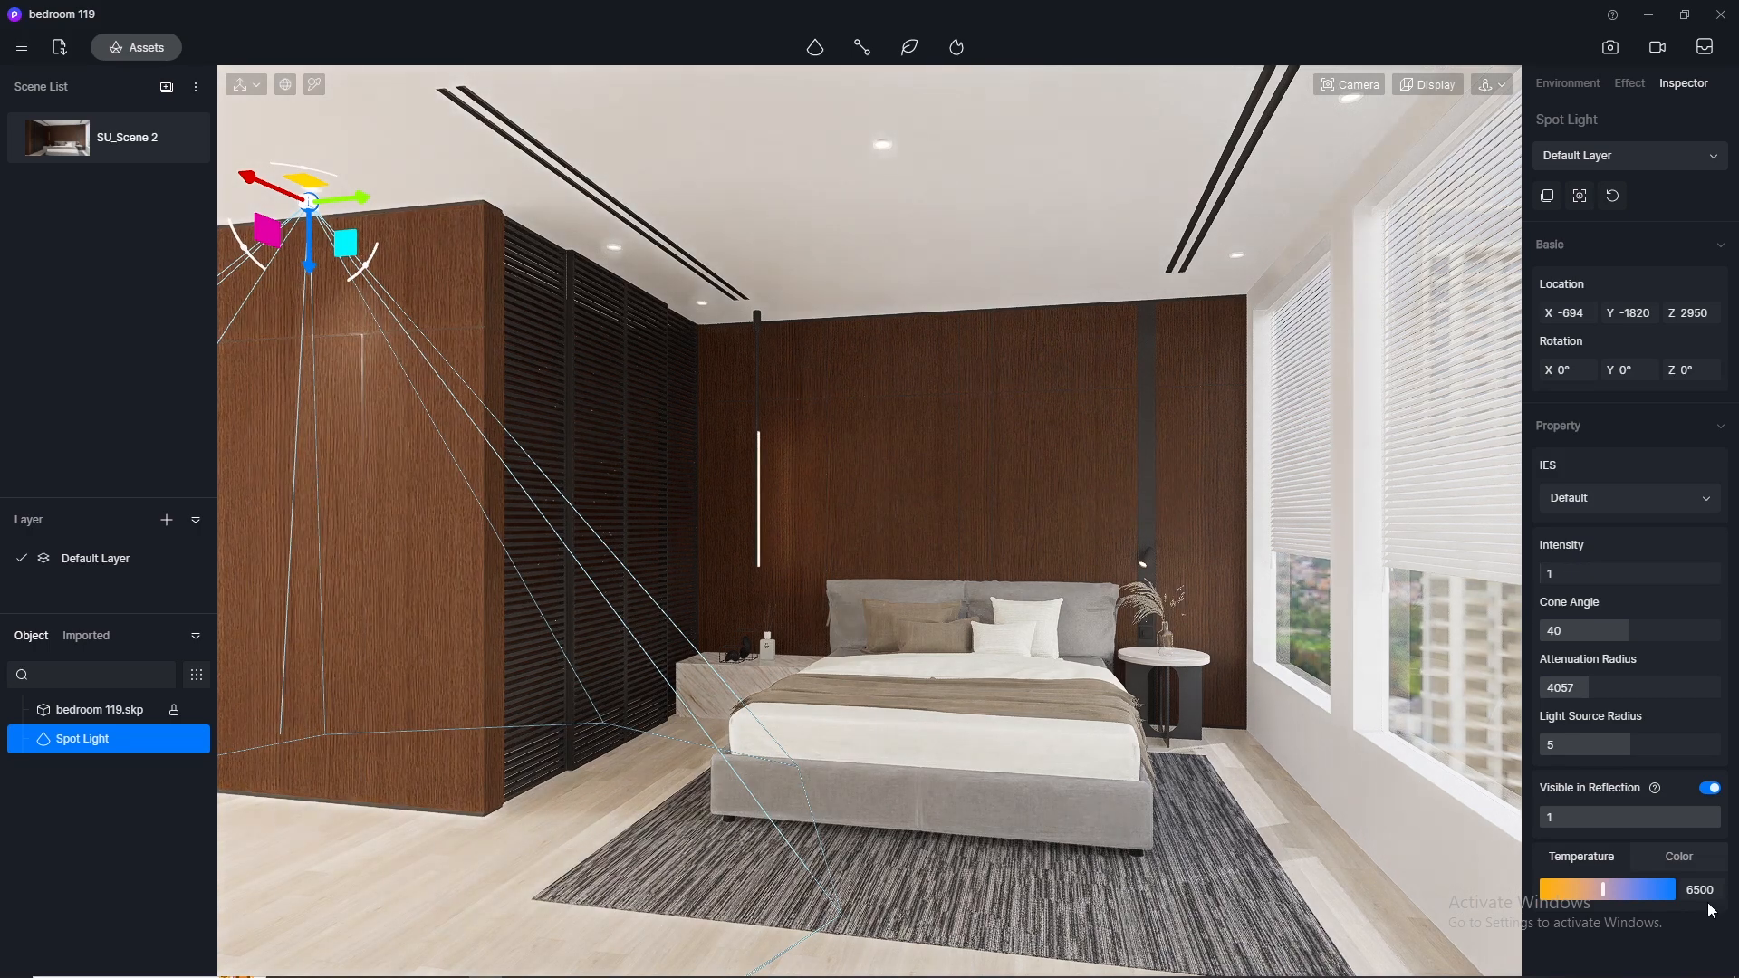
{"action": "type", "text": "3500"}
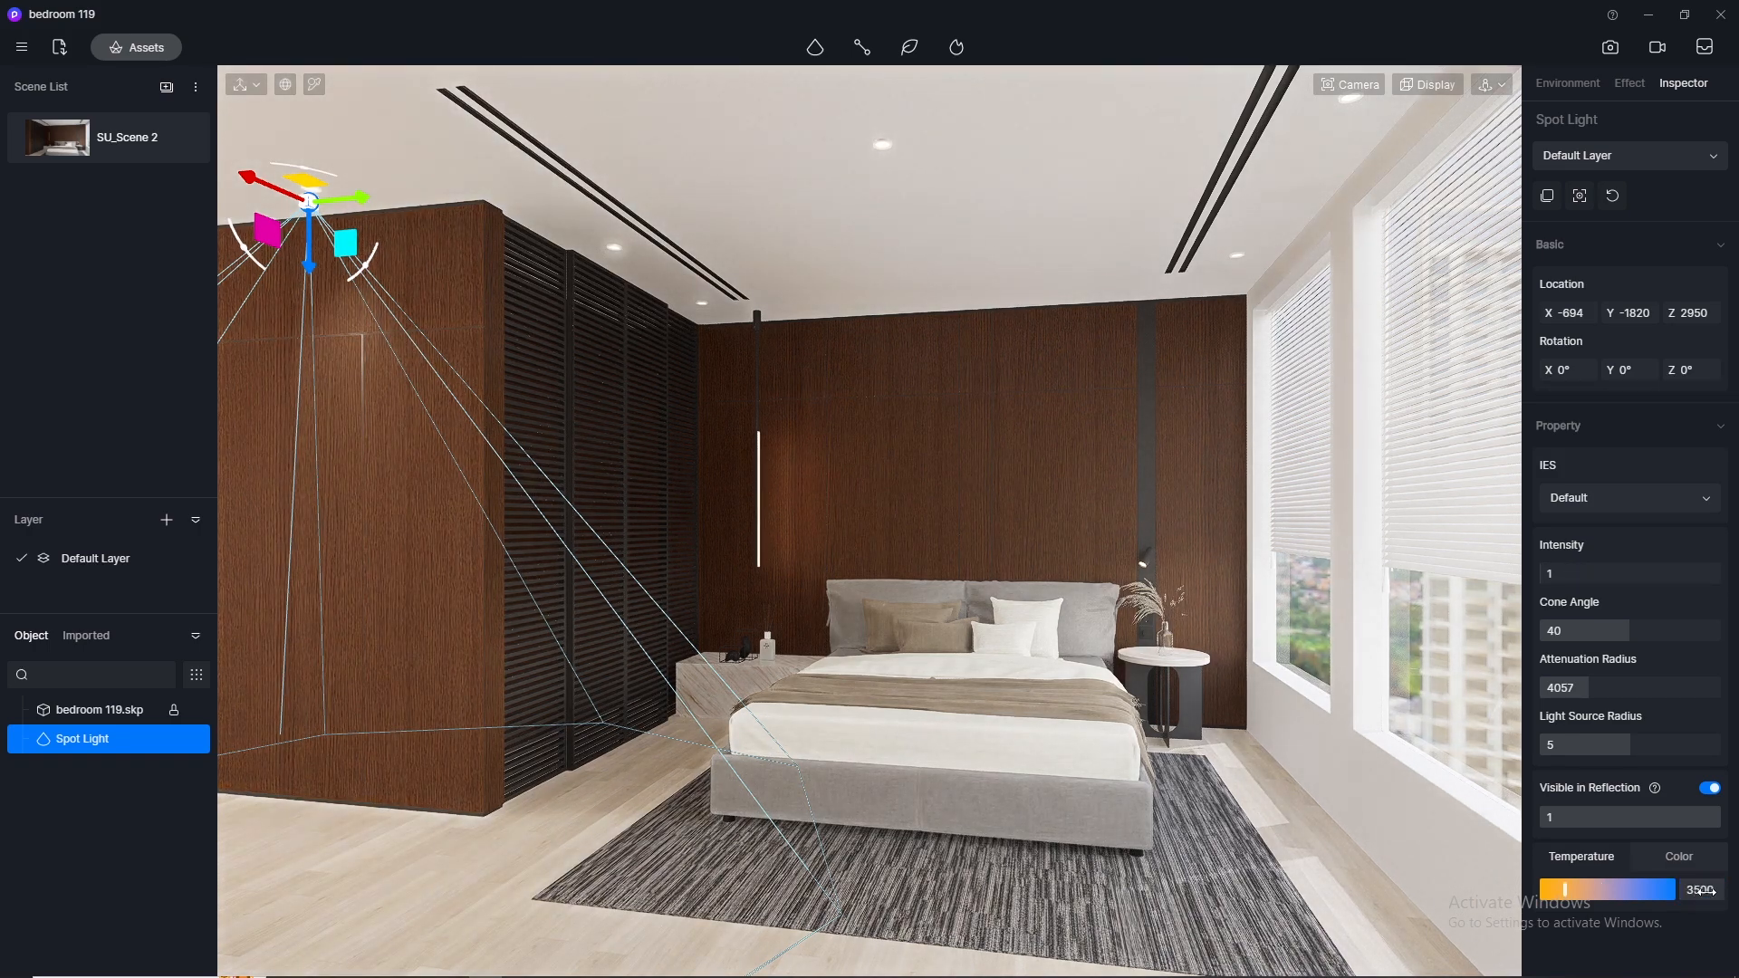
{"action": "key", "text": "Return"}
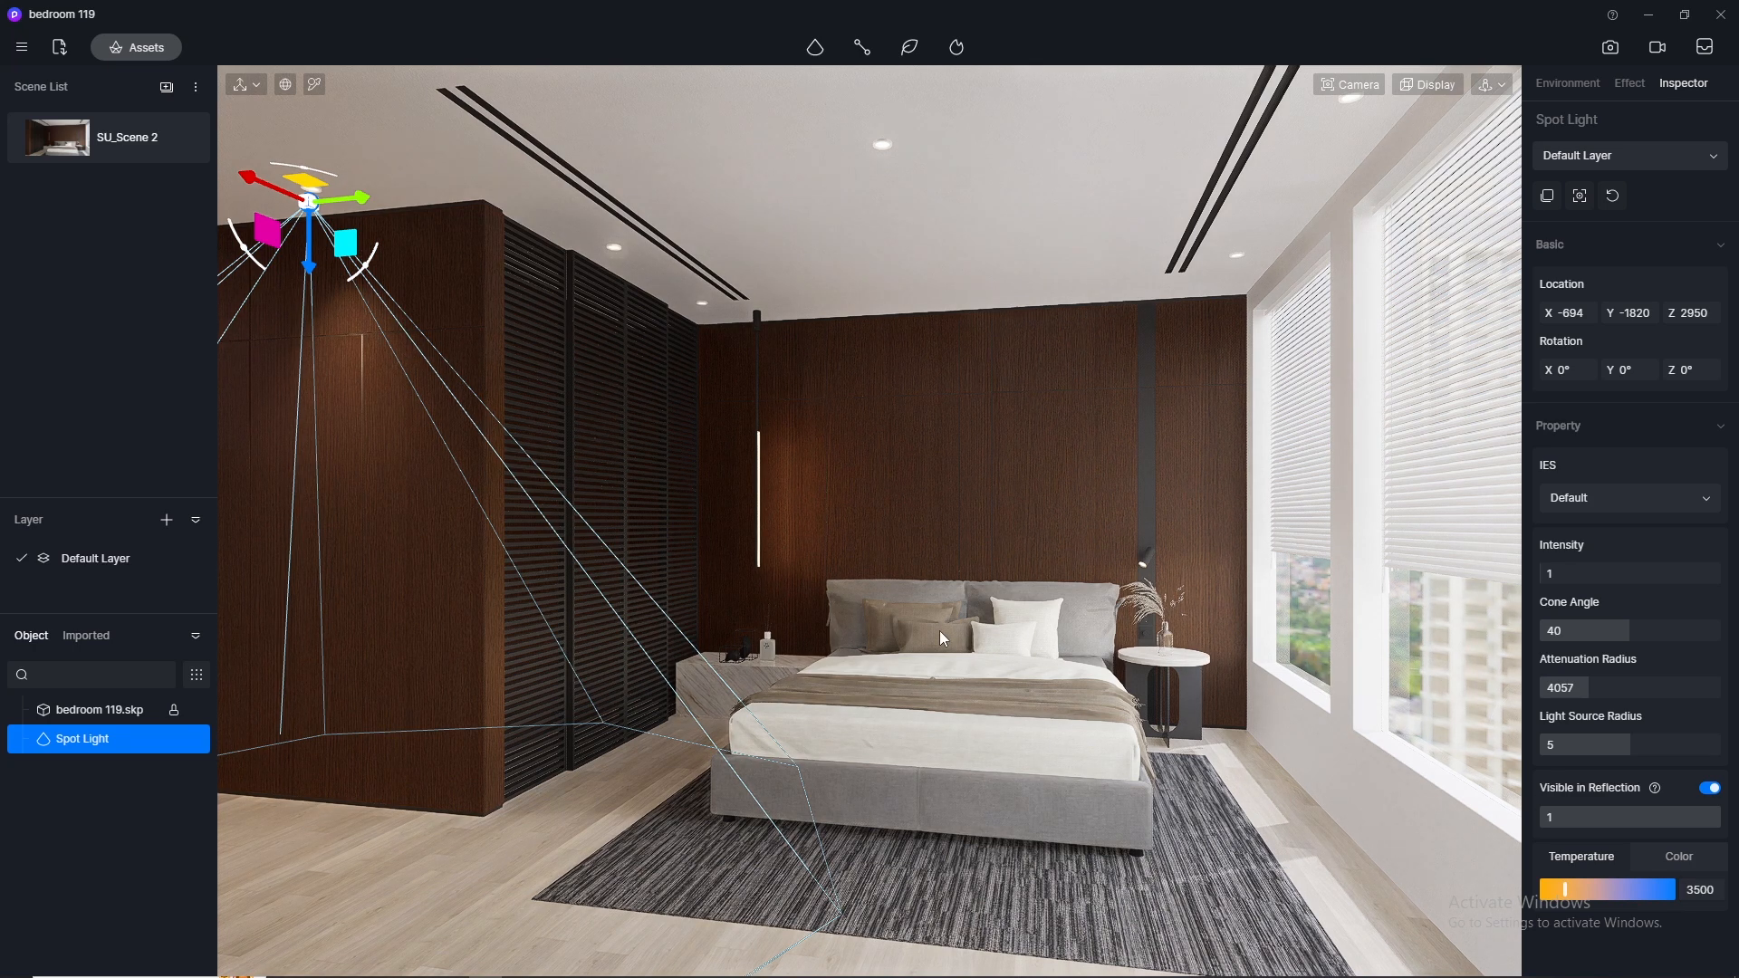
Step: Try to move the wardrobe spotlight along the Y axis to the neighbouring downlight, at Y -2957, and undo the move
{"action": "left_click", "coordinate": [1353, 824]}
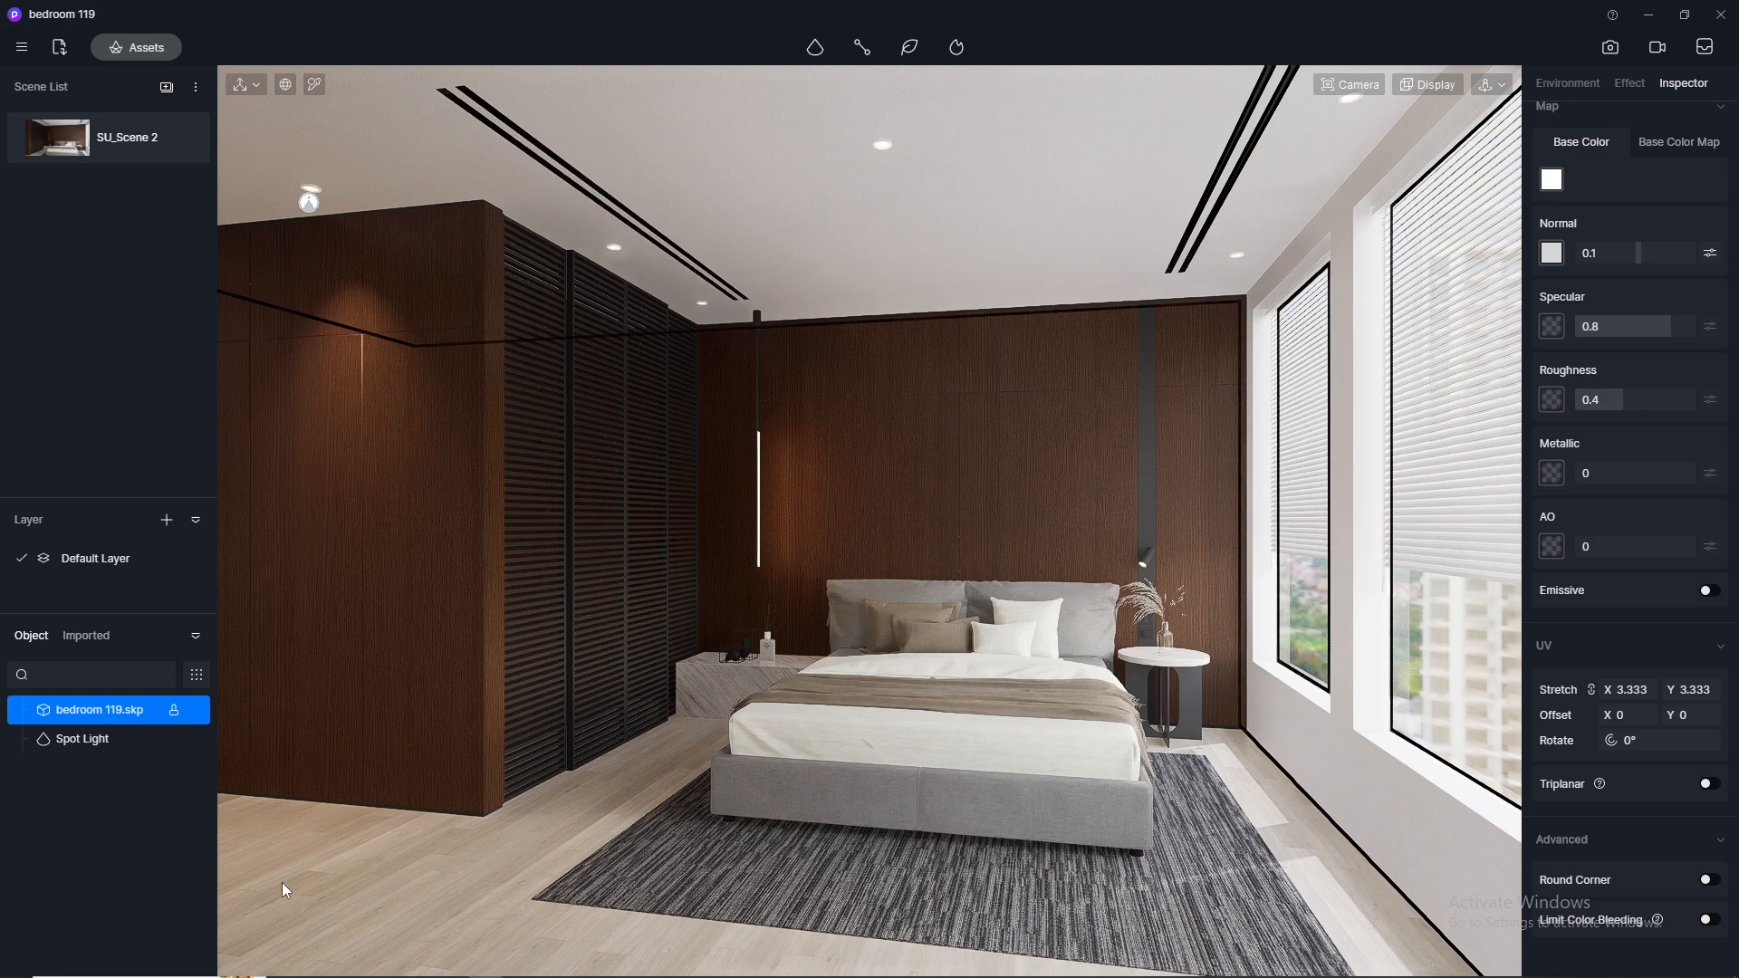
{"action": "middle_click_drag", "start_coordinate": [564, 363], "coordinate": [628, 304]}
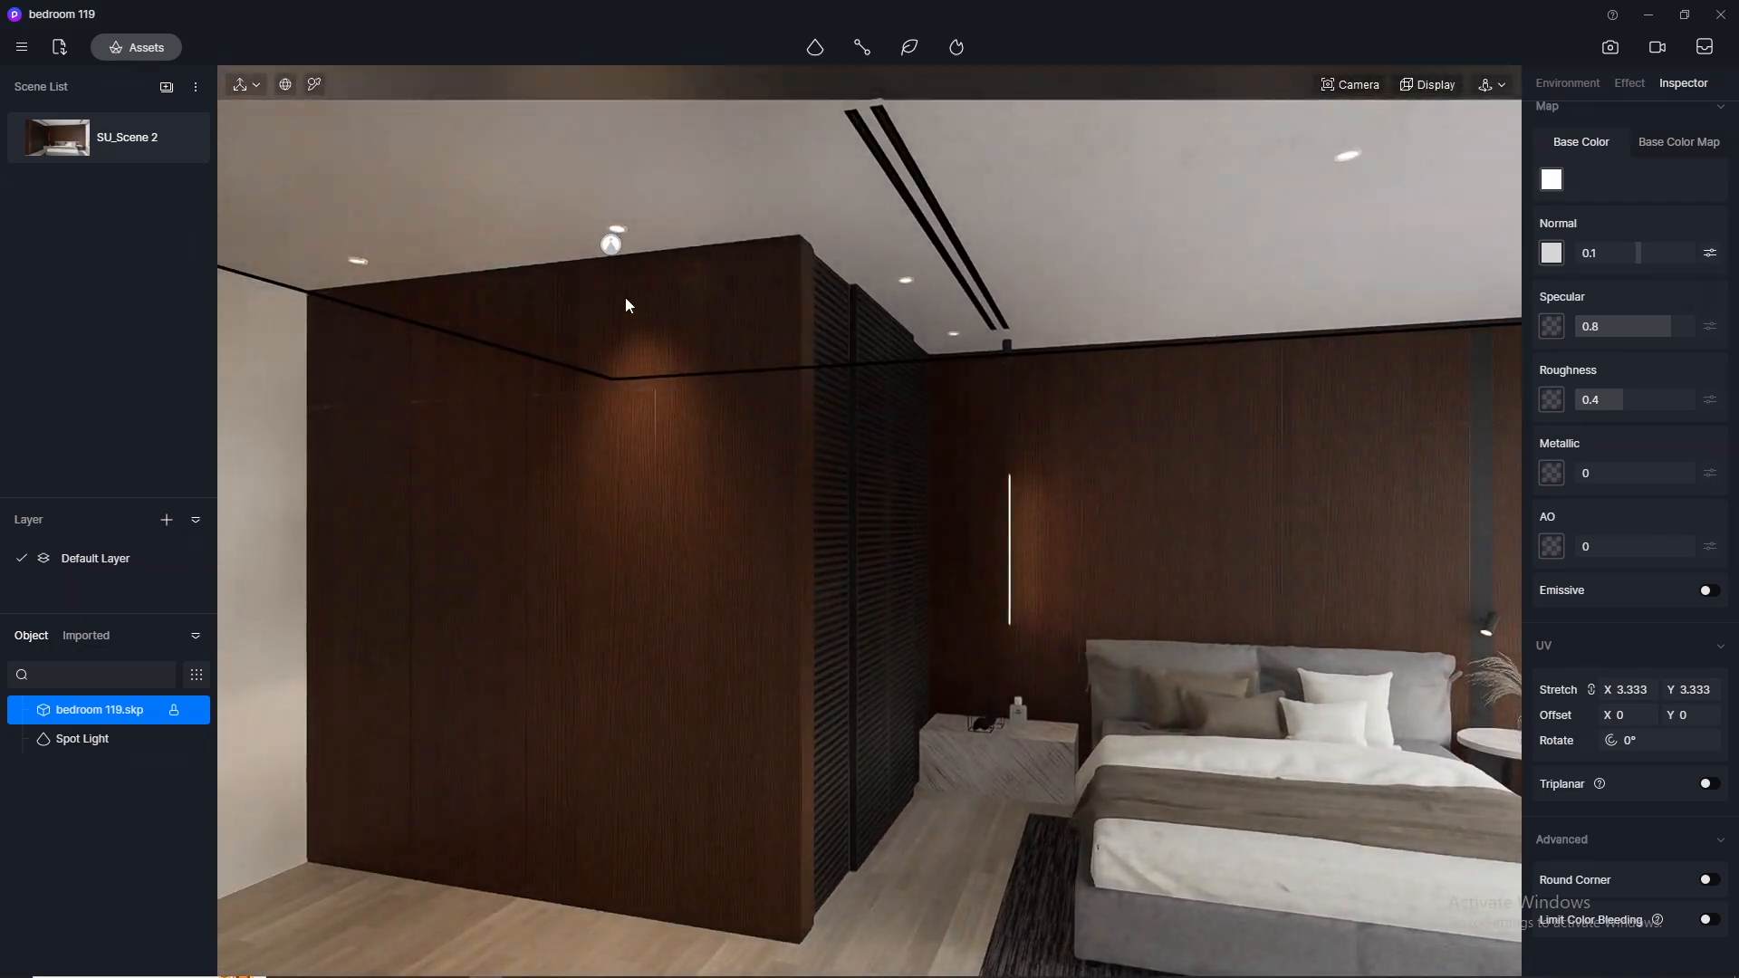
{"action": "left_click", "coordinate": [613, 245]}
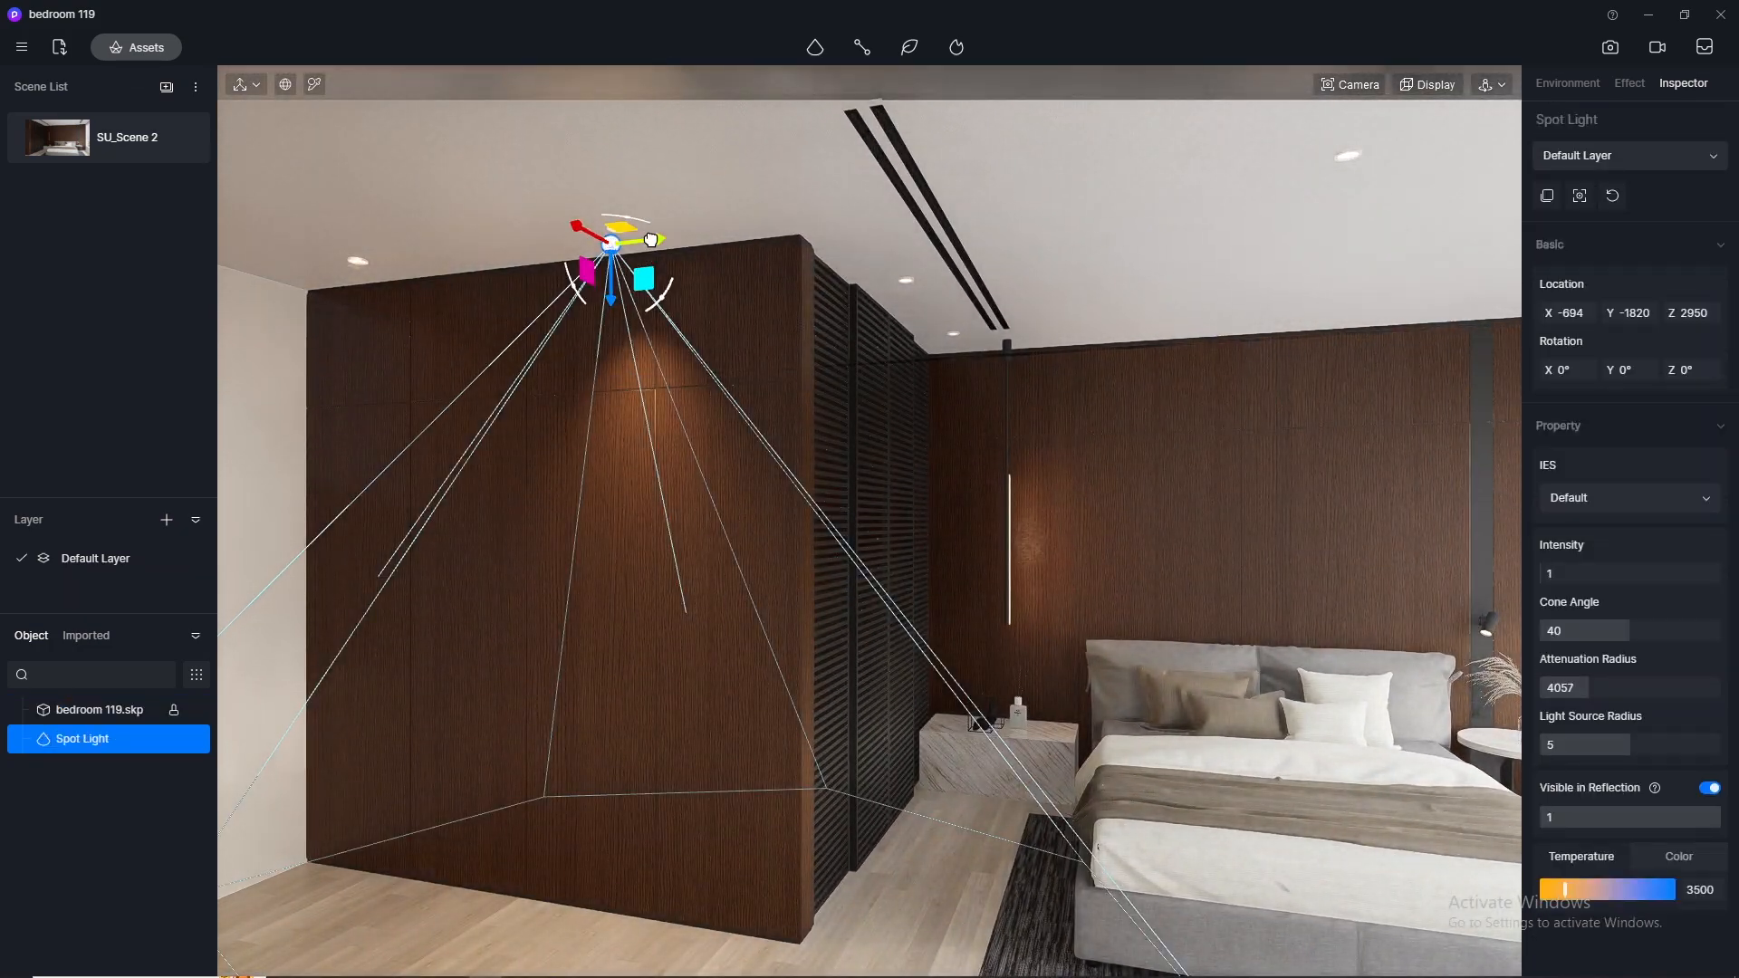
{"action": "left_click_drag", "start_coordinate": [653, 244], "coordinate": [432, 267]}
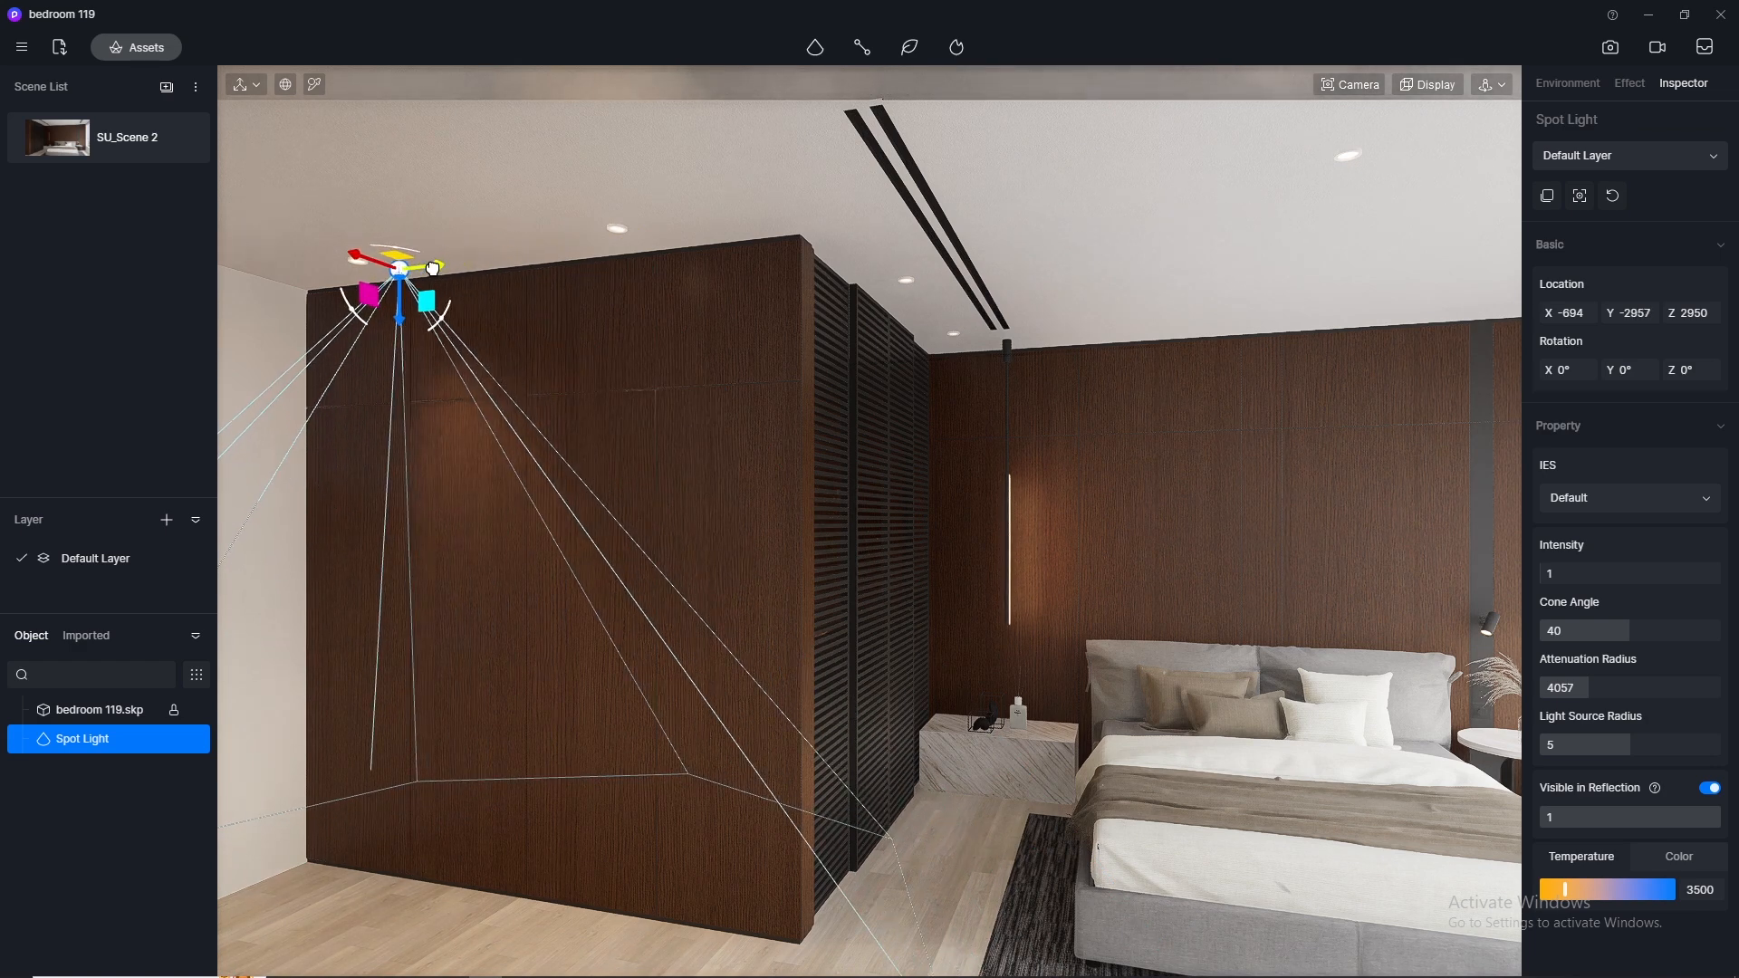
{"action": "key", "text": "ctrl+z"}
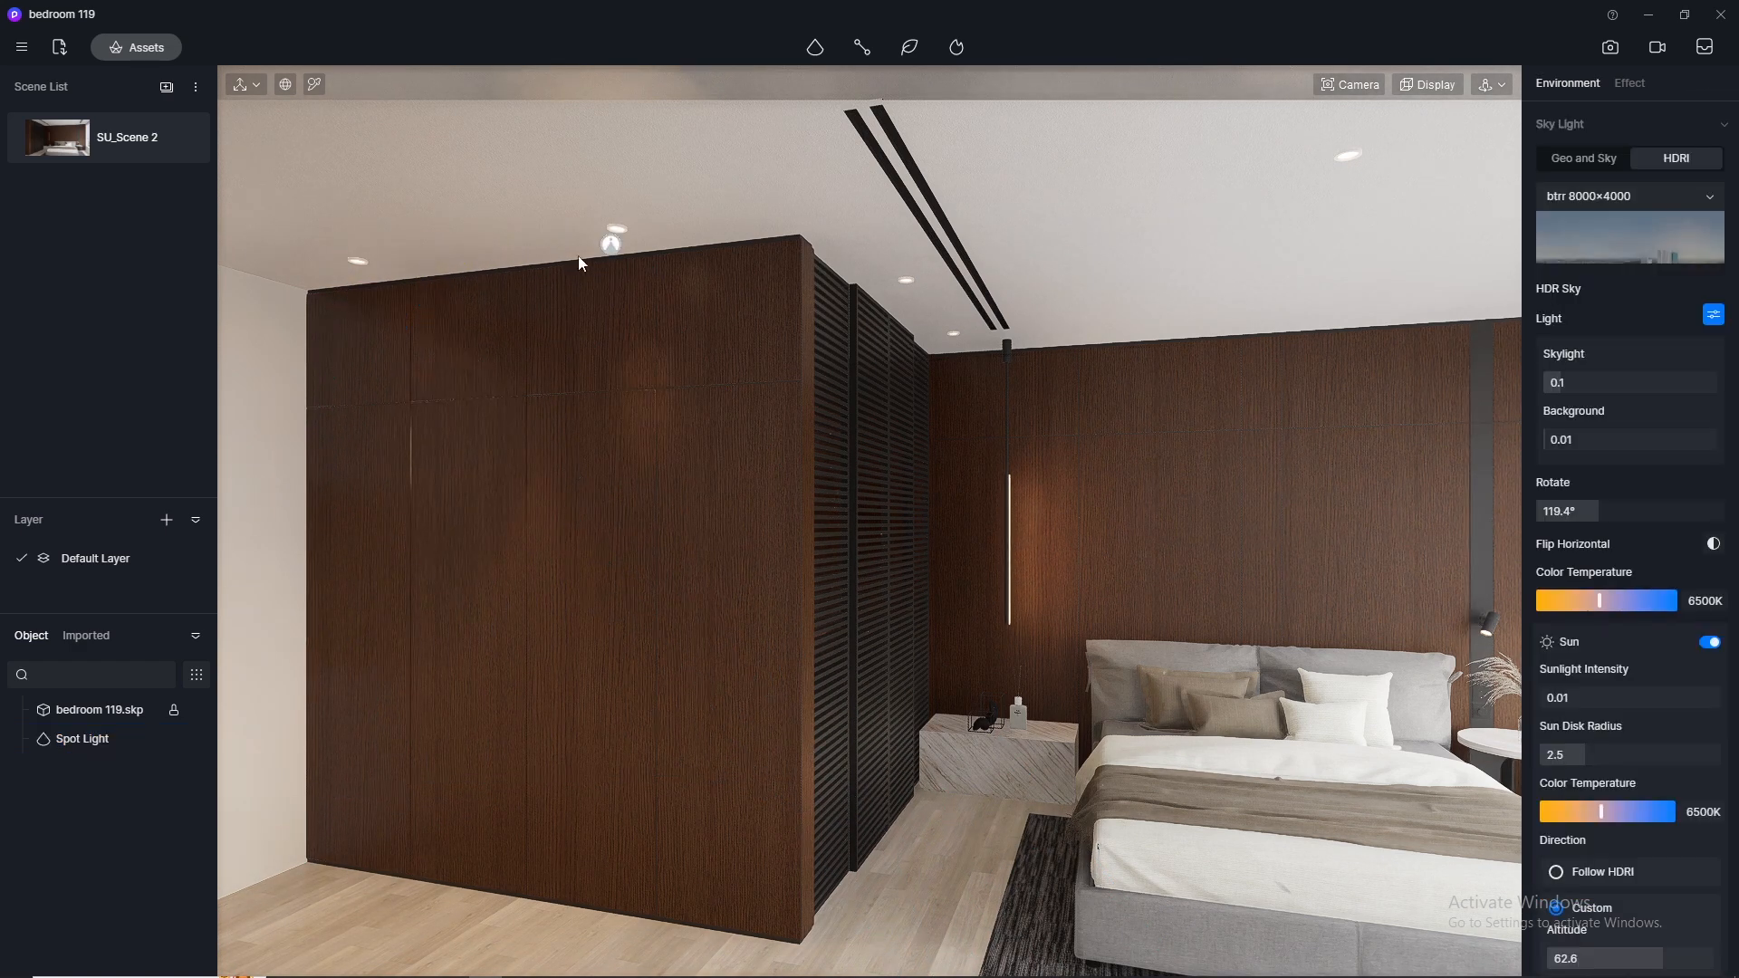
Step: Copy the wardrobe spotlight along the Y axis in both directions, at Y -3203 and Y -729
{"action": "left_click", "coordinate": [614, 245]}
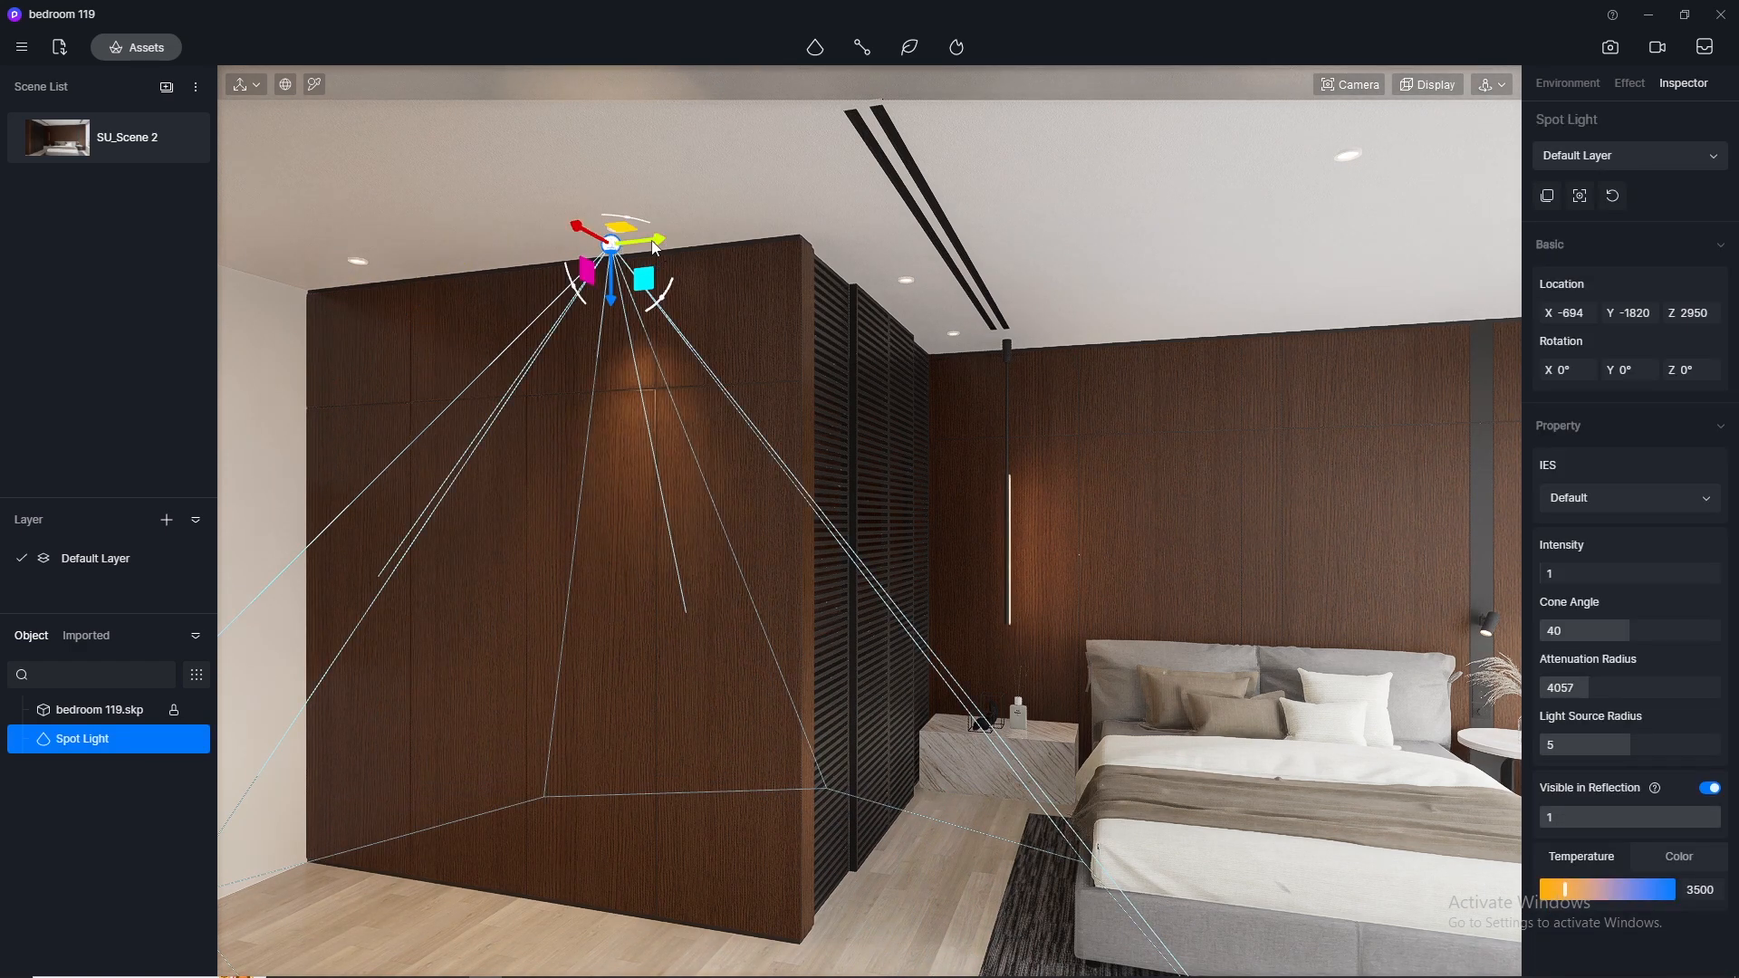
{"action": "left_click_drag", "start_coordinate": [652, 245], "coordinate": [396, 292]}
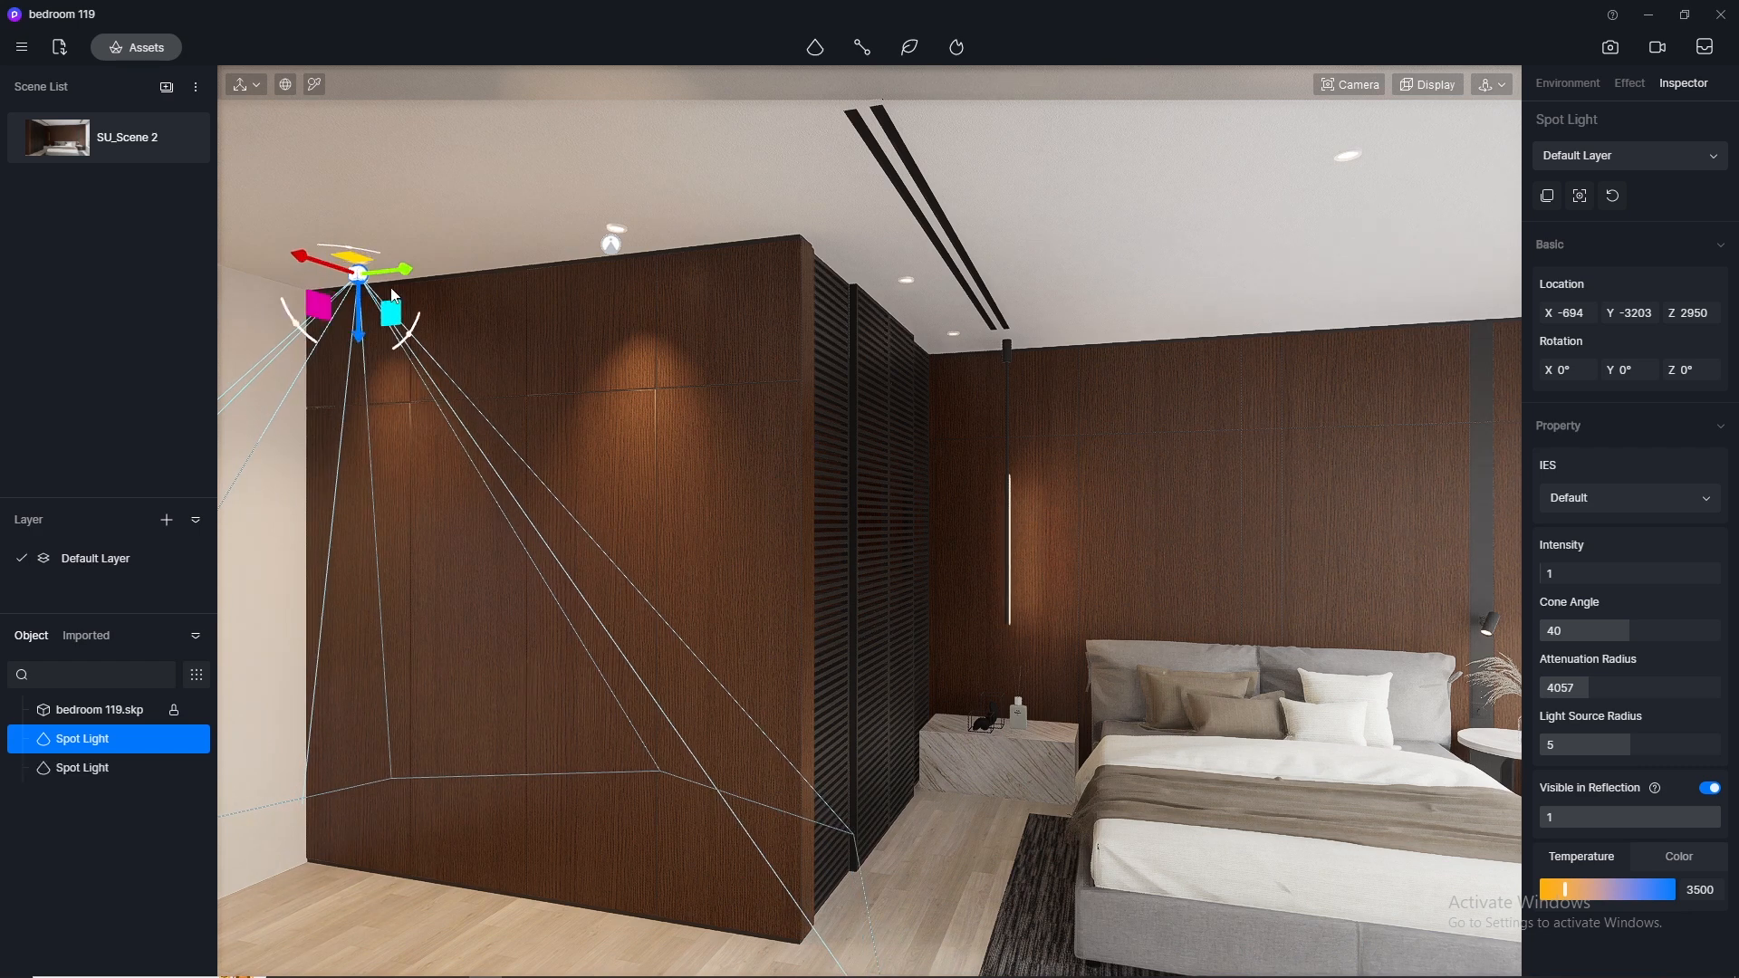
{"action": "left_click", "coordinate": [613, 245]}
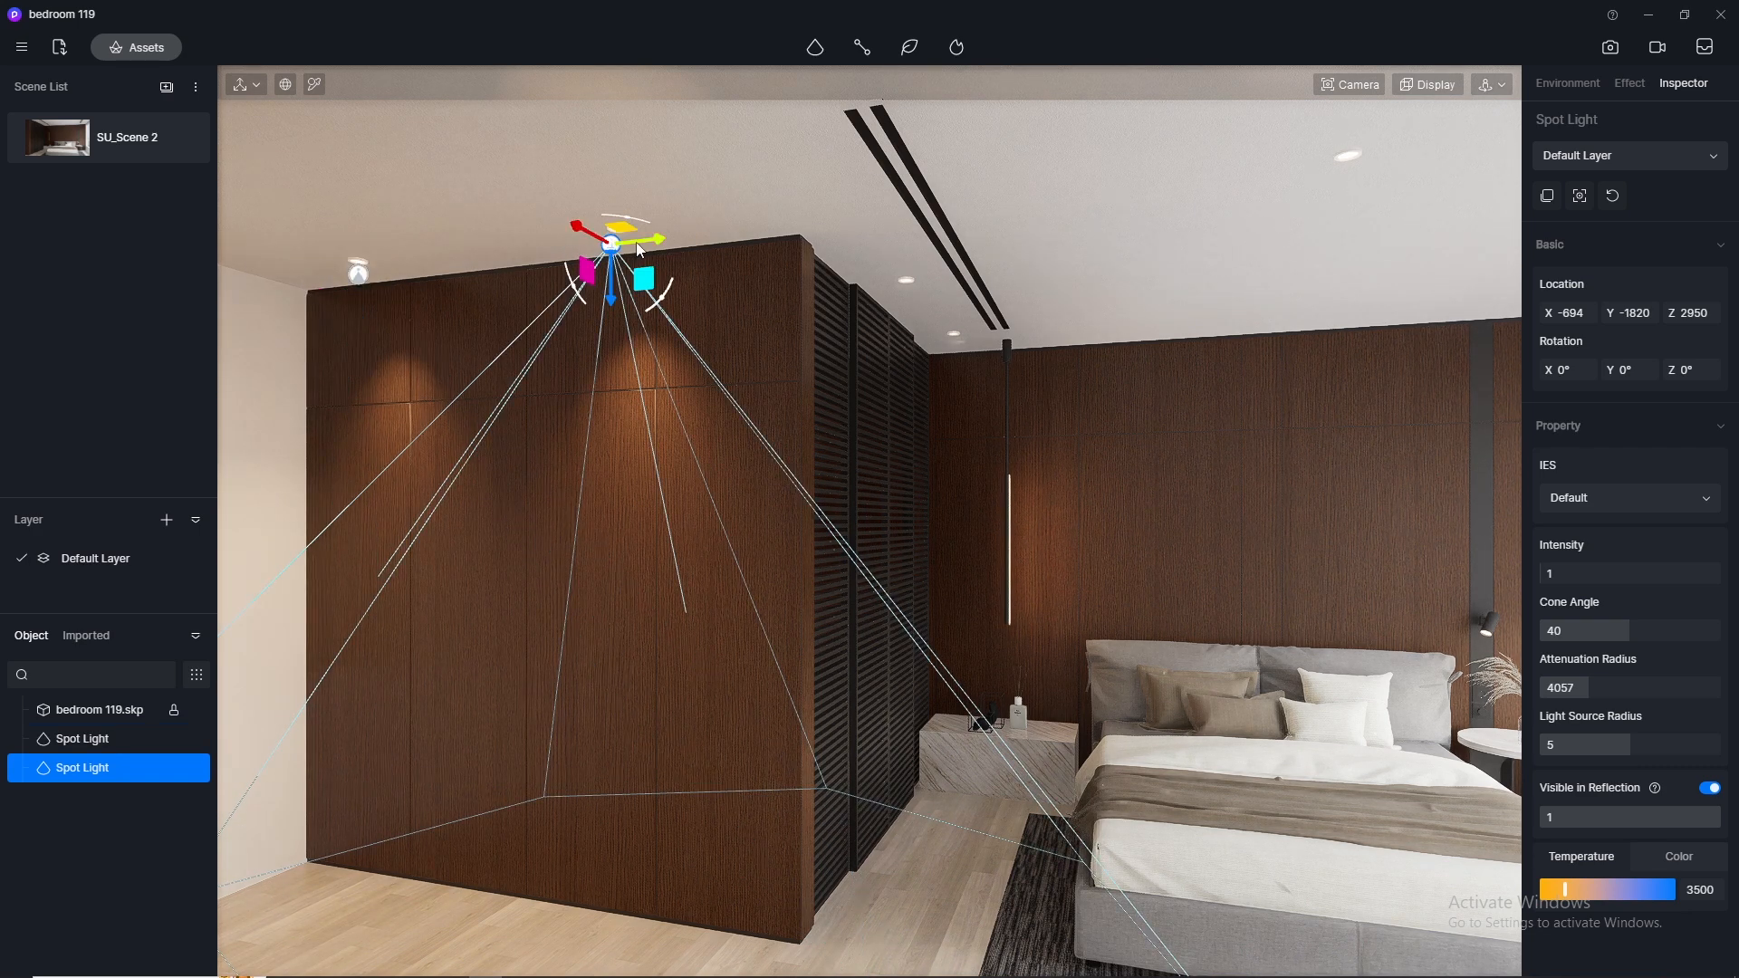
{"action": "left_click_drag", "start_coordinate": [639, 245], "coordinate": [895, 253], "text": "alt"}
Step: Set the camera's clipping distance to 0
{"action": "left_click", "coordinate": [1359, 84]}
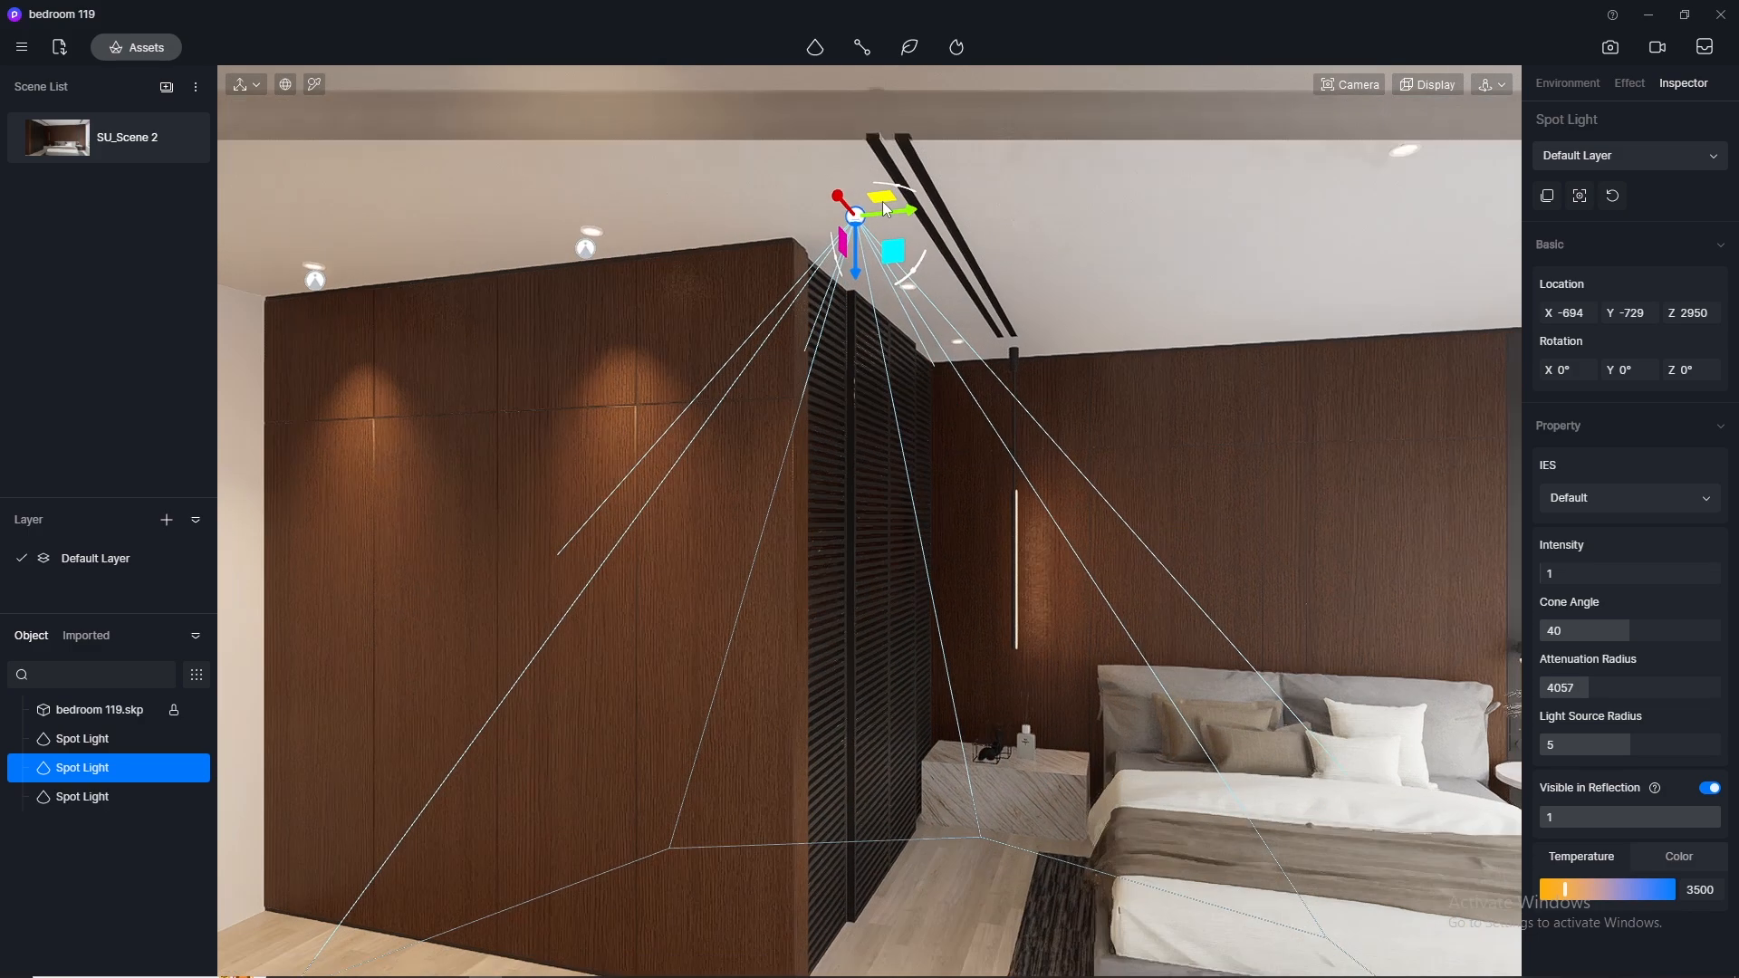
{"action": "left_click", "coordinate": [1372, 85]}
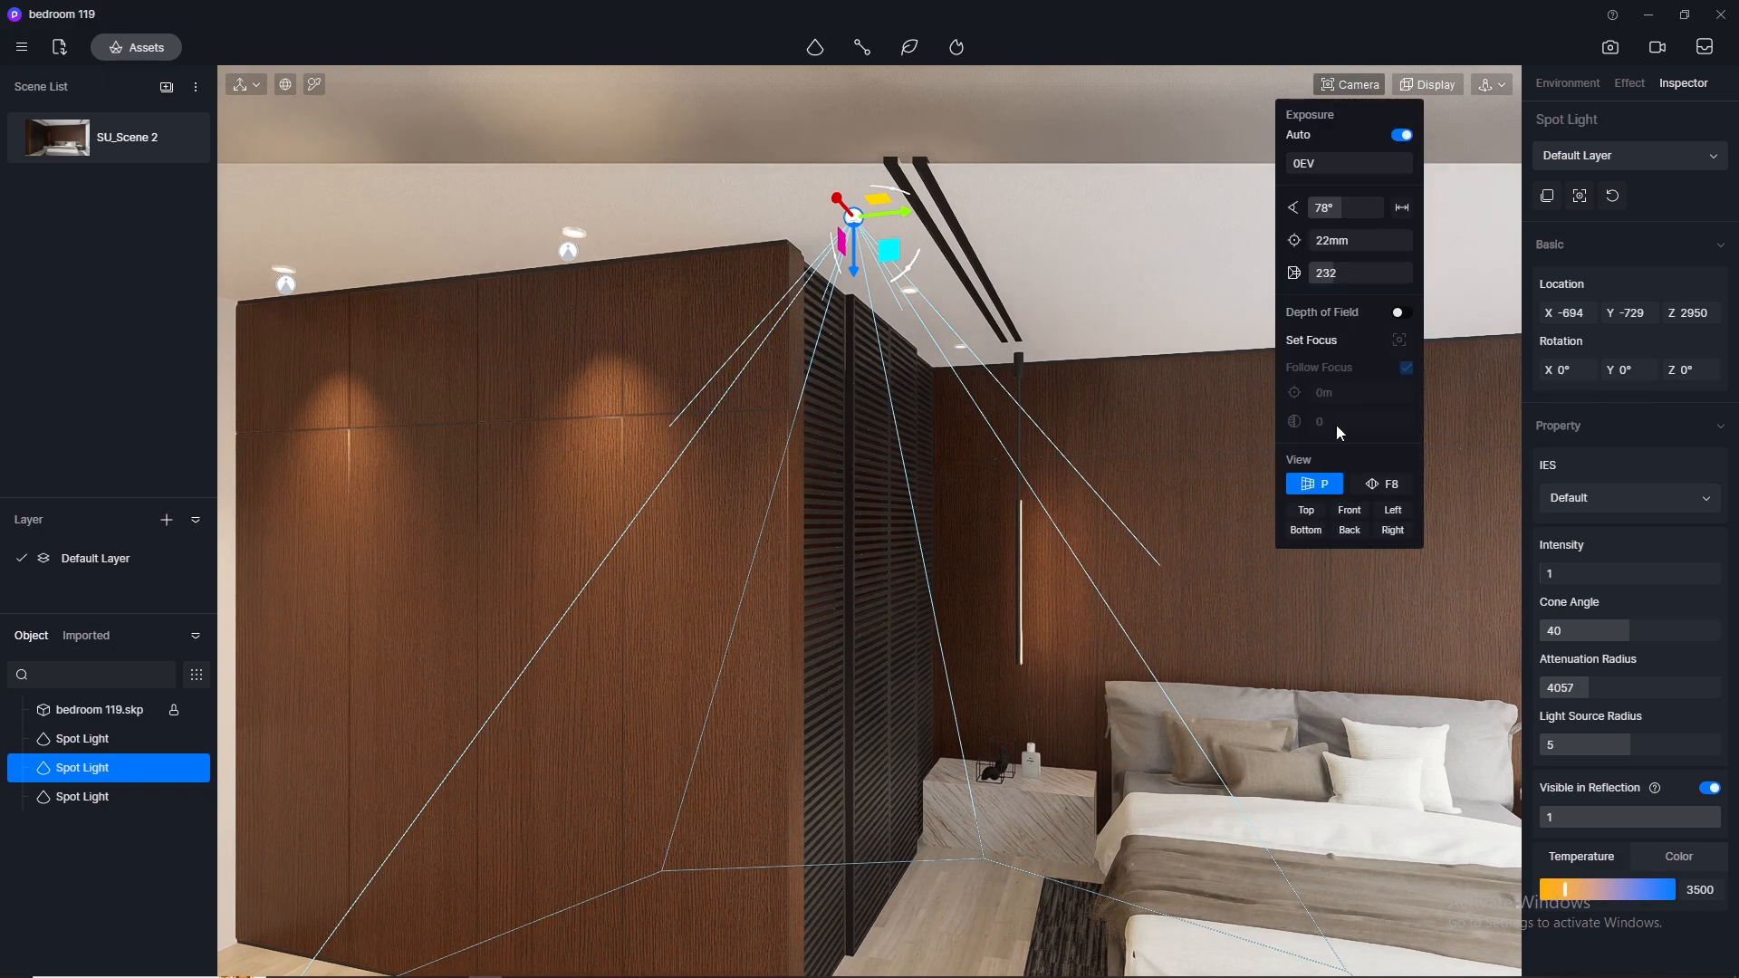
{"action": "left_click_drag", "start_coordinate": [1331, 272], "coordinate": [1087, 280]}
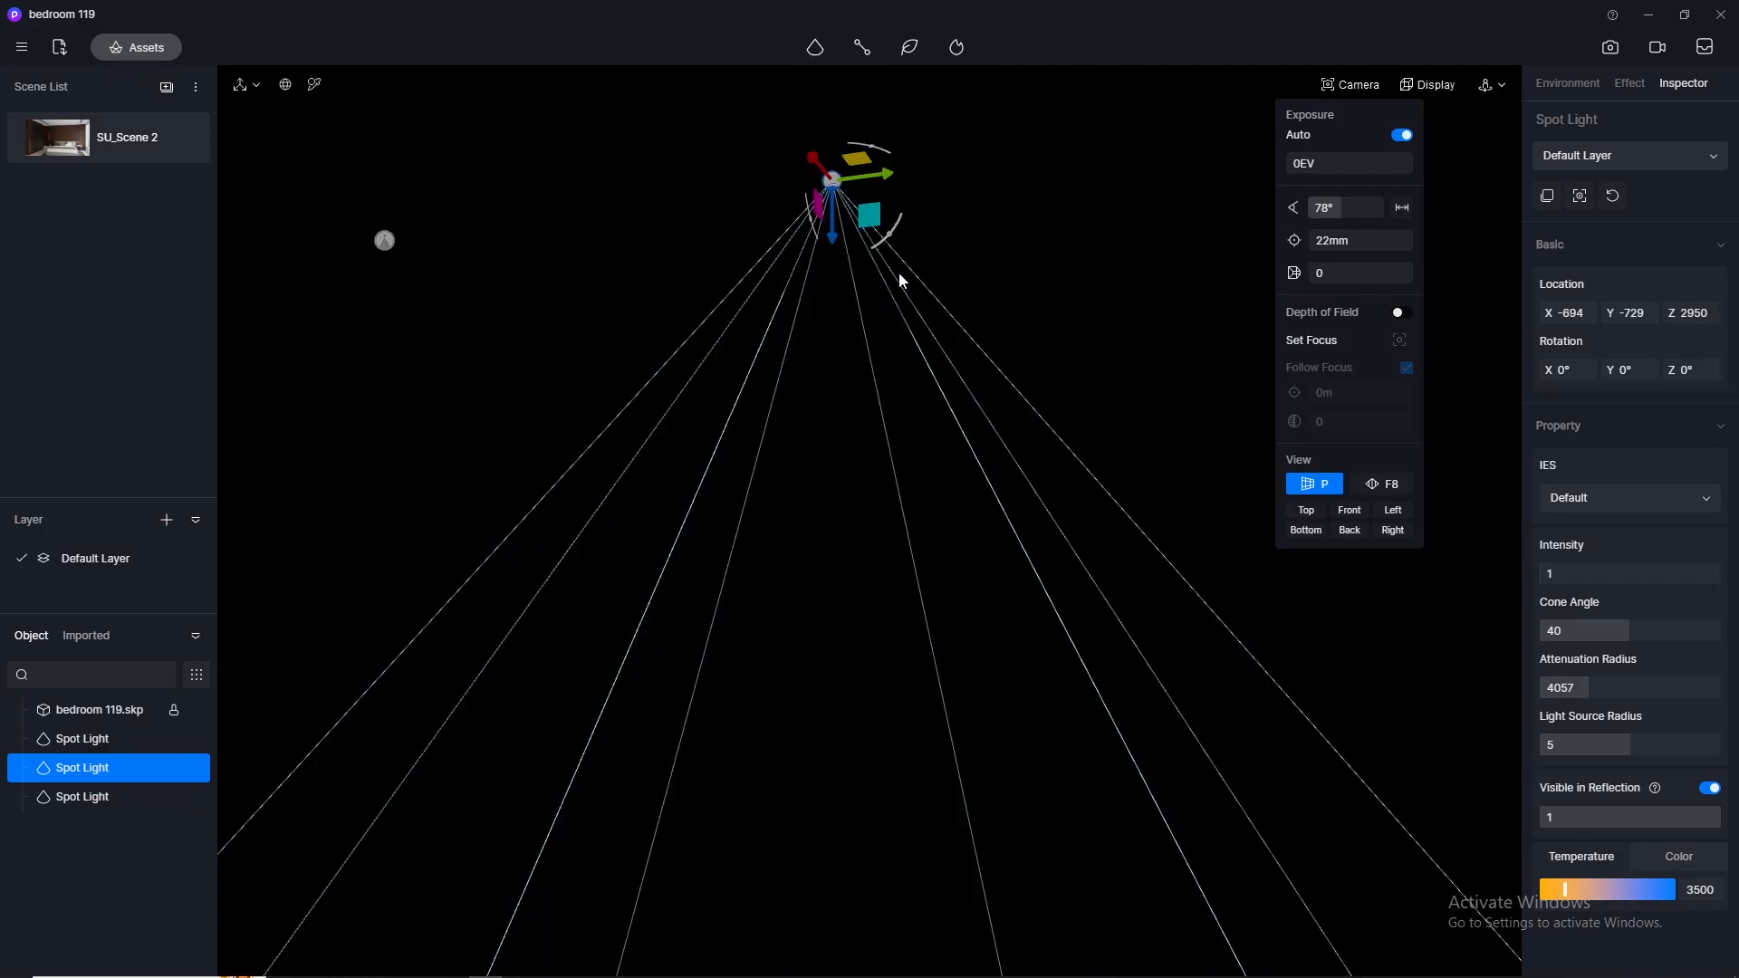
Step: Move the copied spotlight under the downlight in front of the louvred wardrobe doors, at X 307, Y -791
{"action": "scroll", "coordinate": [899, 273], "scroll_direction": "up", "scroll_amount": 1}
{"action": "middle_click_drag", "start_coordinate": [903, 325], "coordinate": [579, 230]}
{"action": "left_click_drag", "start_coordinate": [445, 116], "coordinate": [829, 265]}
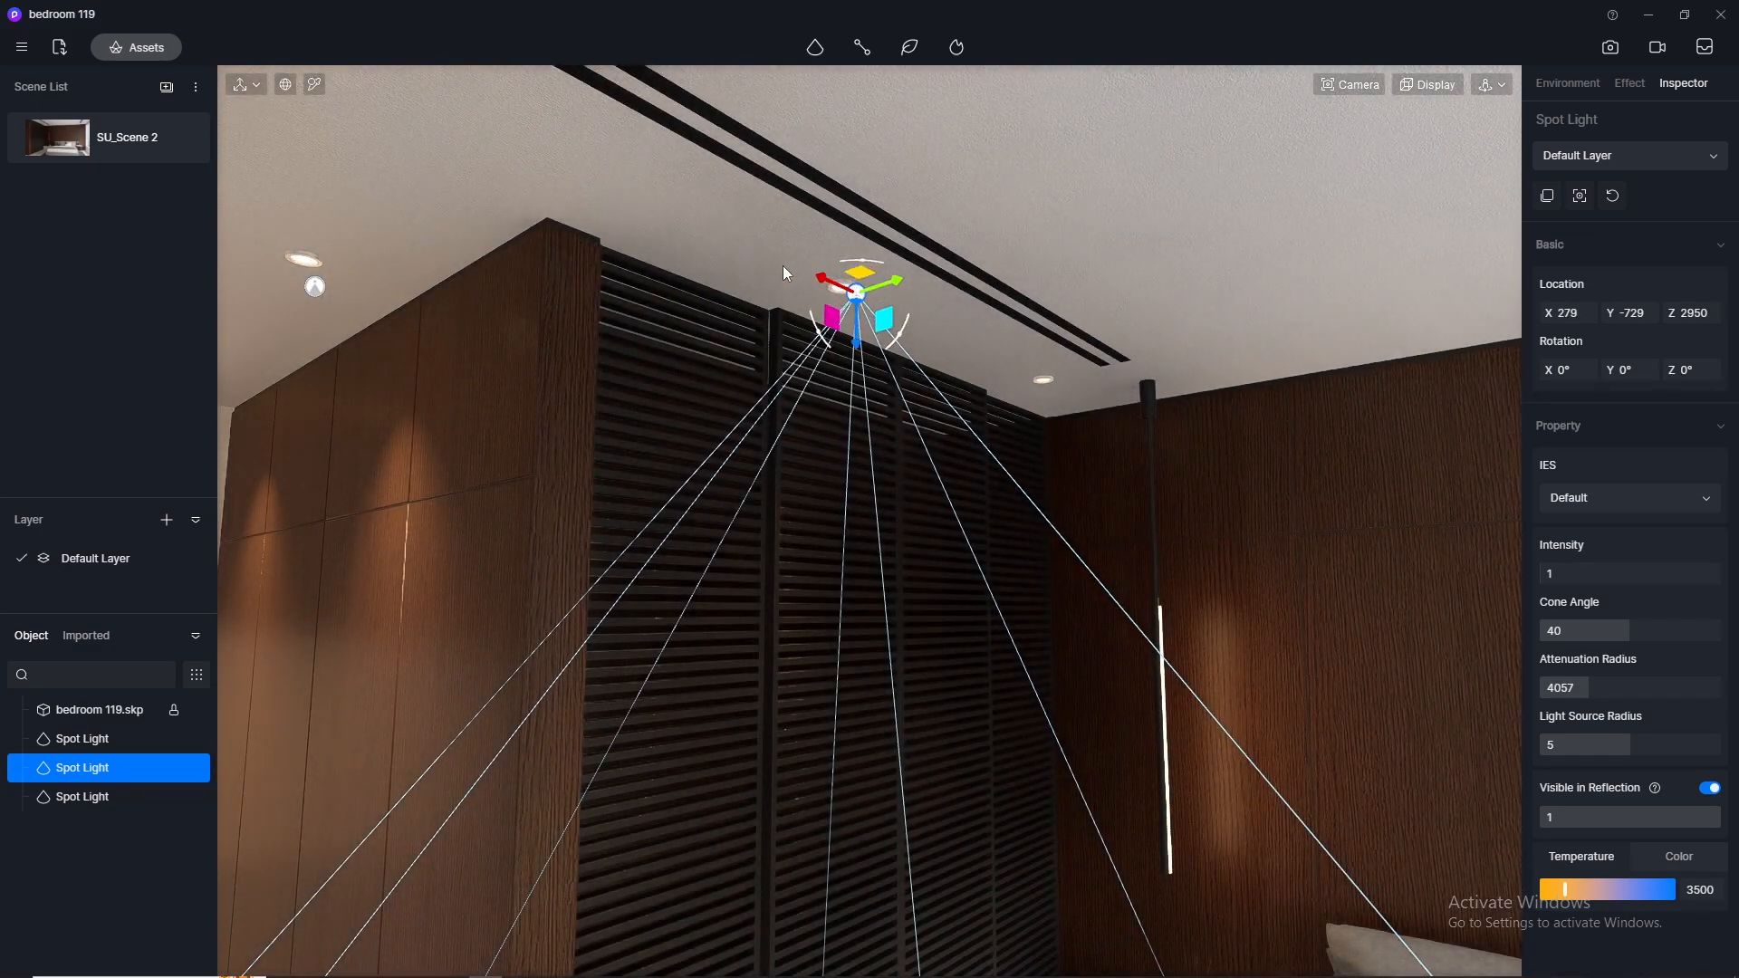
{"action": "middle_click_drag", "start_coordinate": [921, 253], "coordinate": [1100, 45]}
{"action": "left_click_drag", "start_coordinate": [943, 293], "coordinate": [926, 302]}
{"action": "middle_click_drag", "start_coordinate": [986, 280], "coordinate": [404, 489]}
{"action": "left_click_drag", "start_coordinate": [745, 322], "coordinate": [756, 325]}
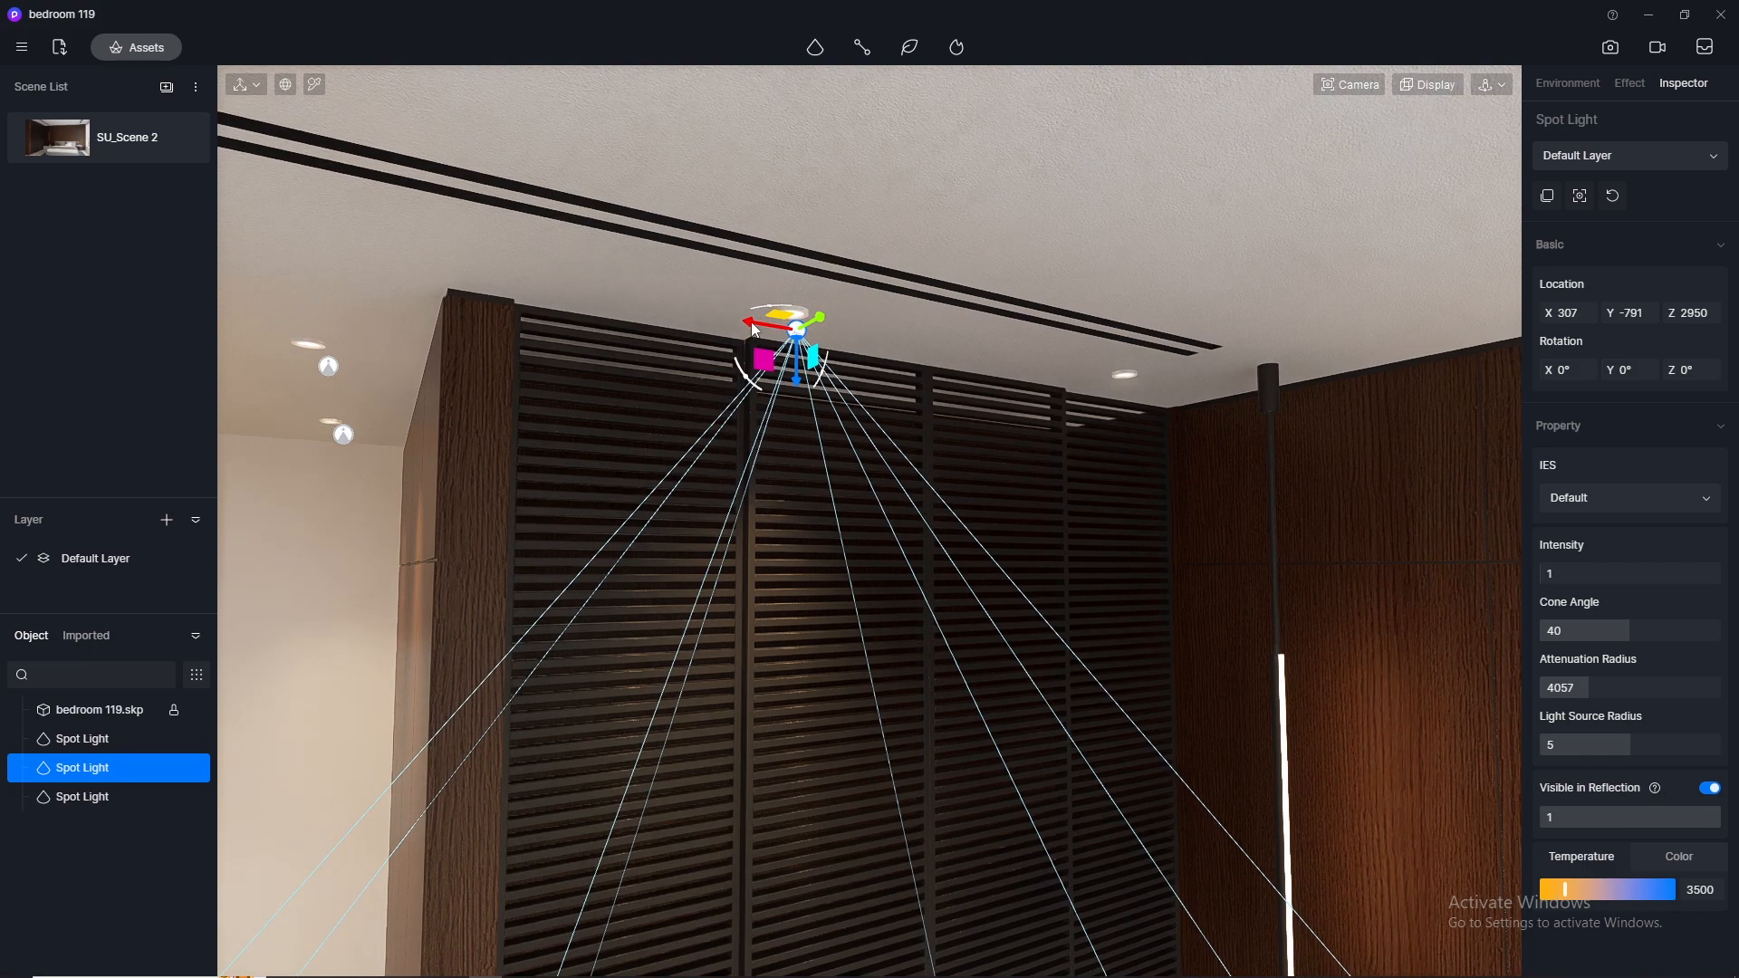
Step: Copy the louvred-door spotlight to the downlight at X 1473 and the window-side downlight at X 1226, Y 2697, finishing in the SU_Scene 2 view
{"action": "left_click_drag", "start_coordinate": [752, 324], "coordinate": [1098, 384]}
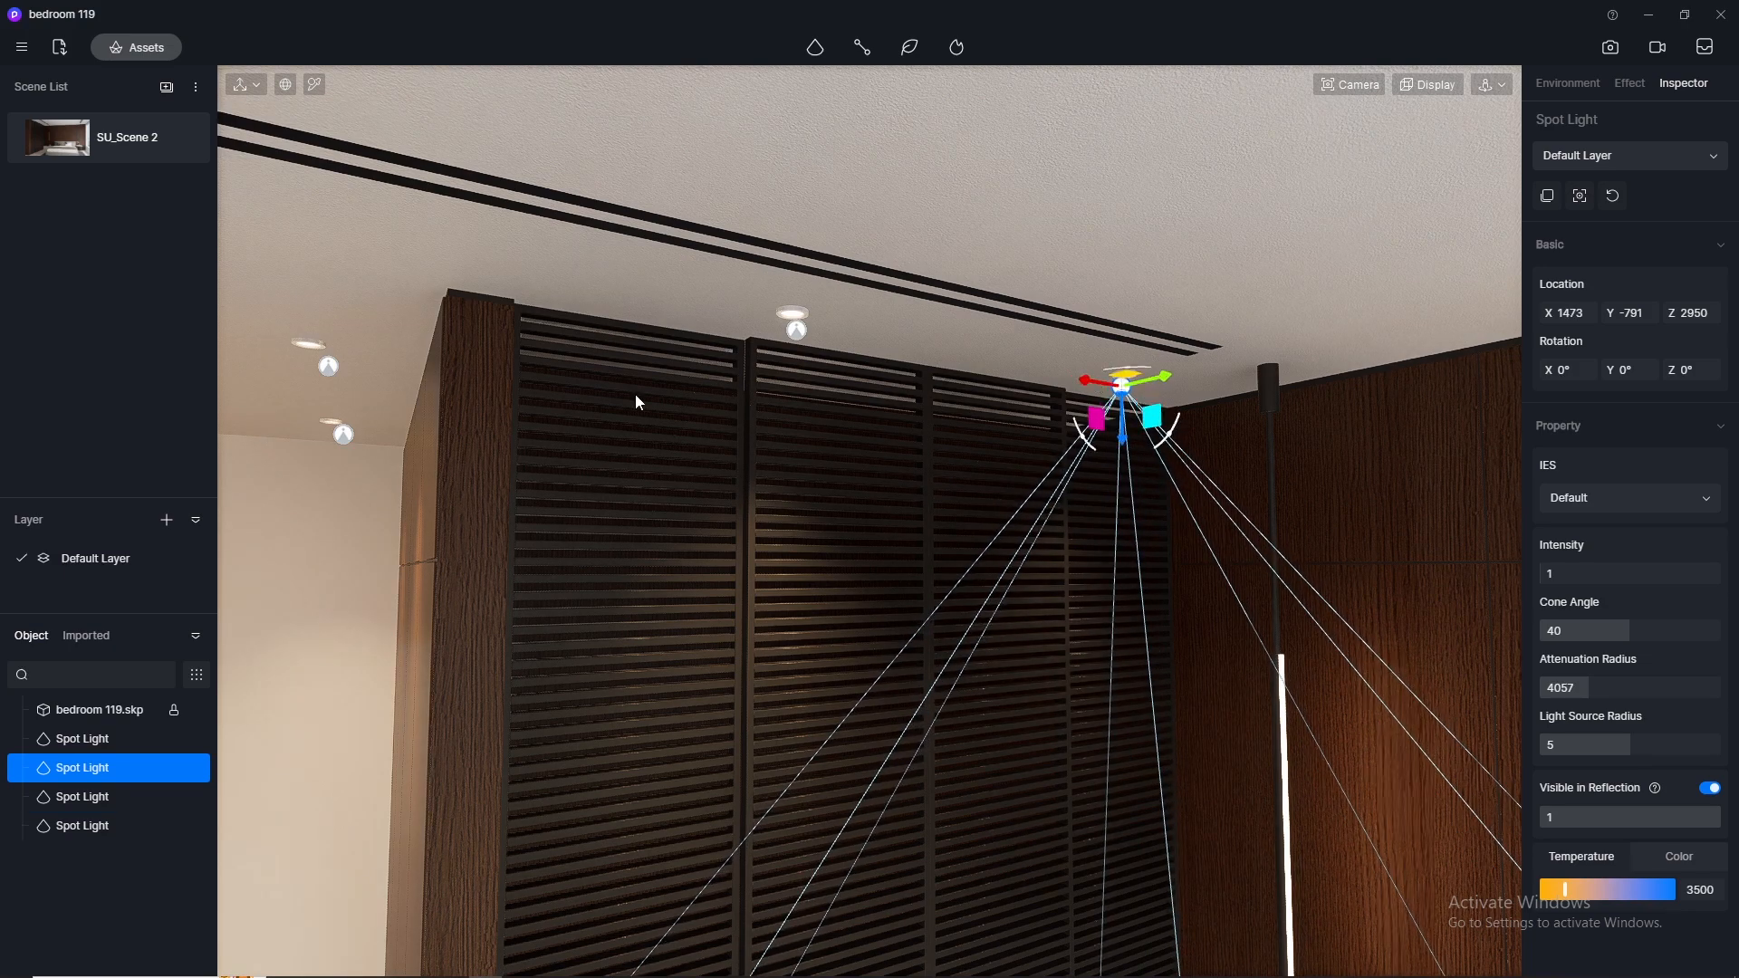
{"action": "right_click_drag", "start_coordinate": [552, 444], "coordinate": [547, 357]}
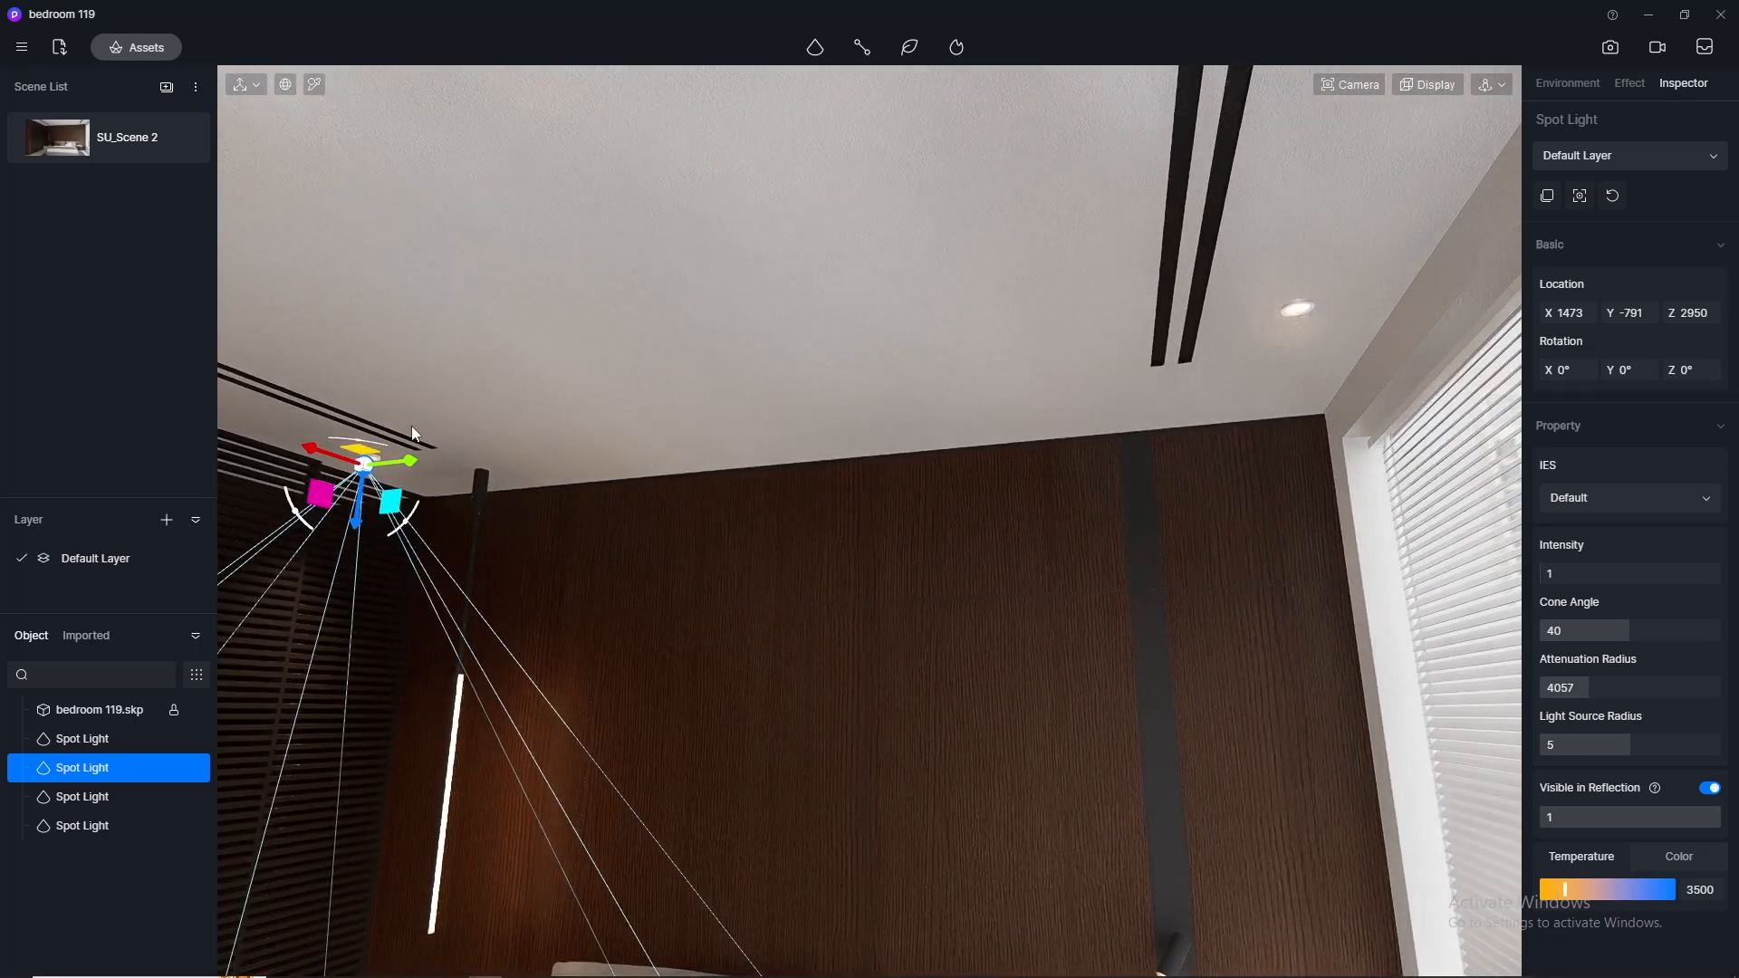
{"action": "left_click_drag", "start_coordinate": [406, 464], "coordinate": [1250, 332]}
{"action": "scroll", "coordinate": [1247, 331], "scroll_direction": "down", "scroll_amount": 1}
{"action": "middle_click_drag", "start_coordinate": [1247, 331], "coordinate": [1721, 363]}
{"action": "left_click", "coordinate": [51, 133]}
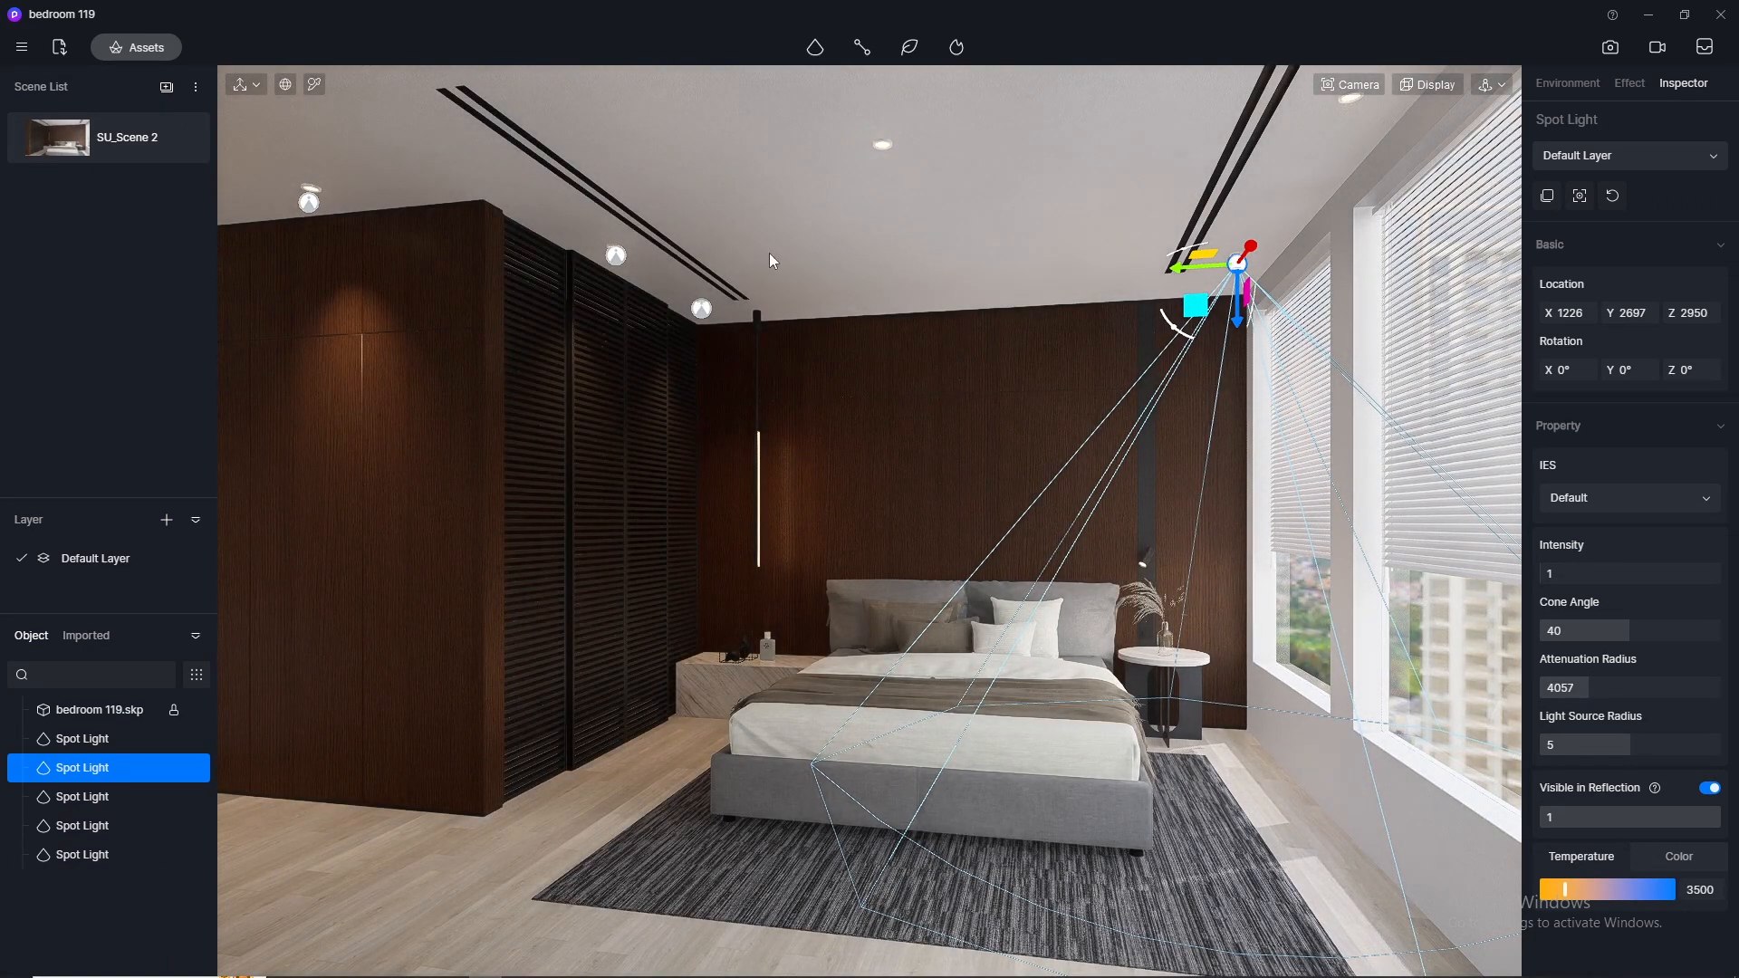
{"action": "left_click", "coordinate": [656, 784]}
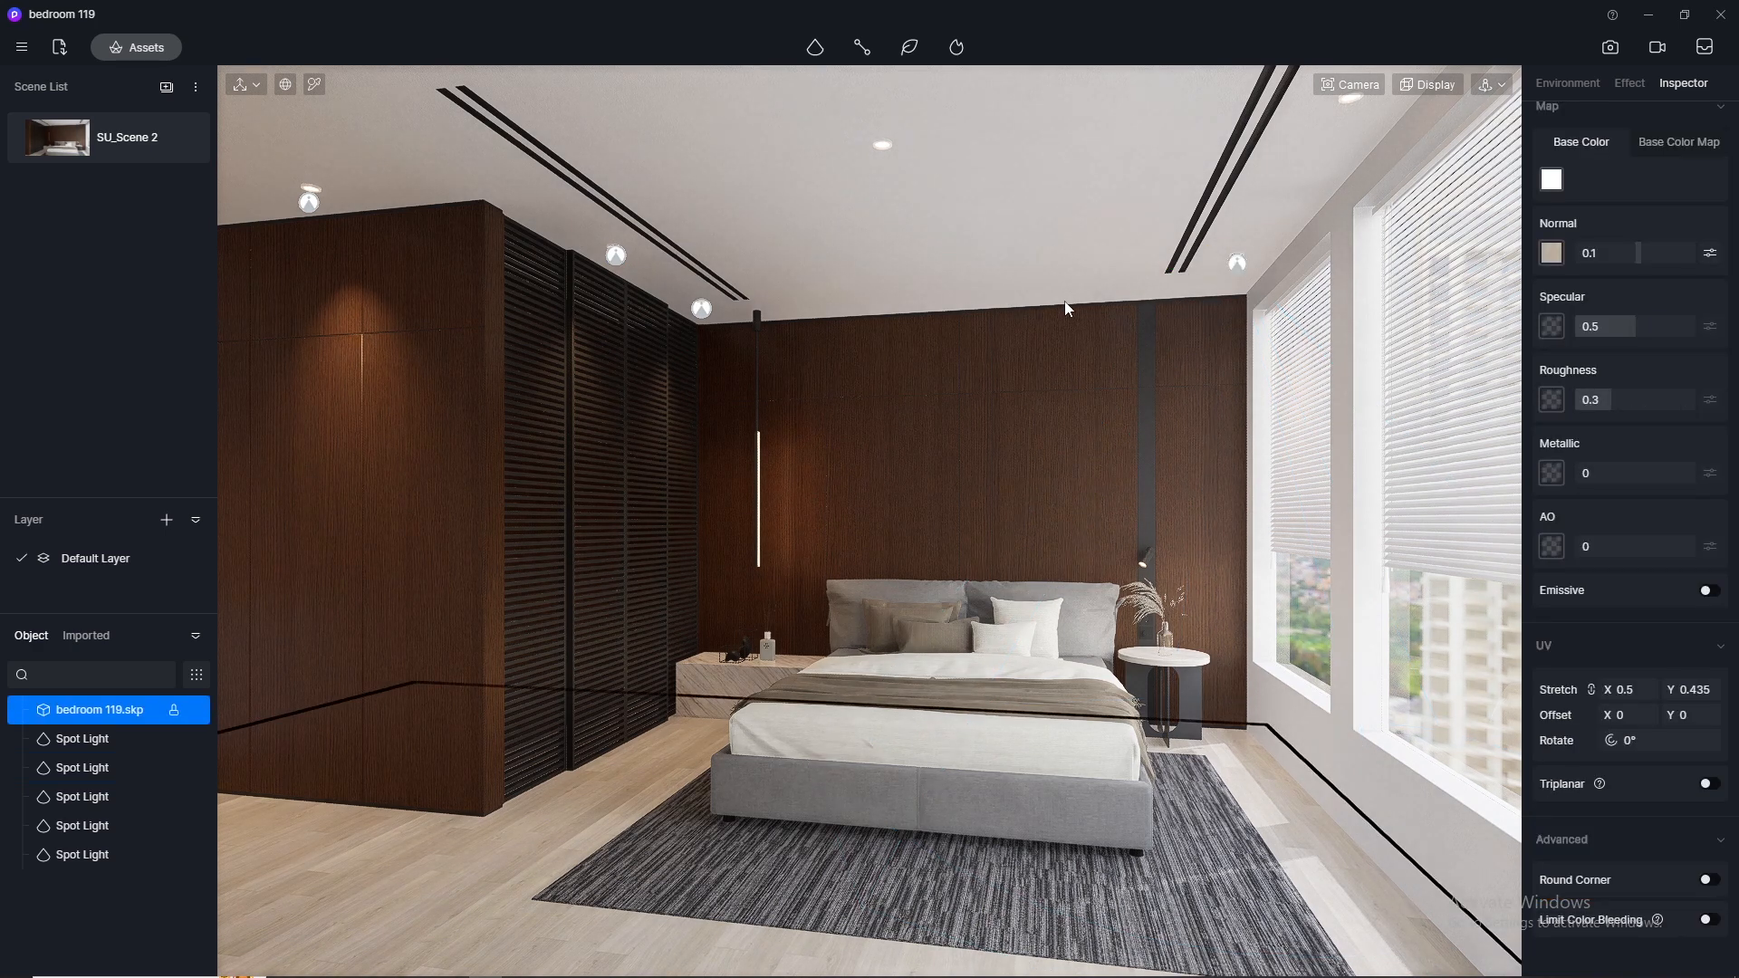
Step: Lower the window-side spotlight to Z 2913 and set its intensity to 5
{"action": "left_click", "coordinate": [1239, 266]}
{"action": "left_click_drag", "start_coordinate": [1248, 324], "coordinate": [1243, 333]}
{"action": "left_click", "coordinate": [1610, 566]}
{"action": "key", "text": "Return"}
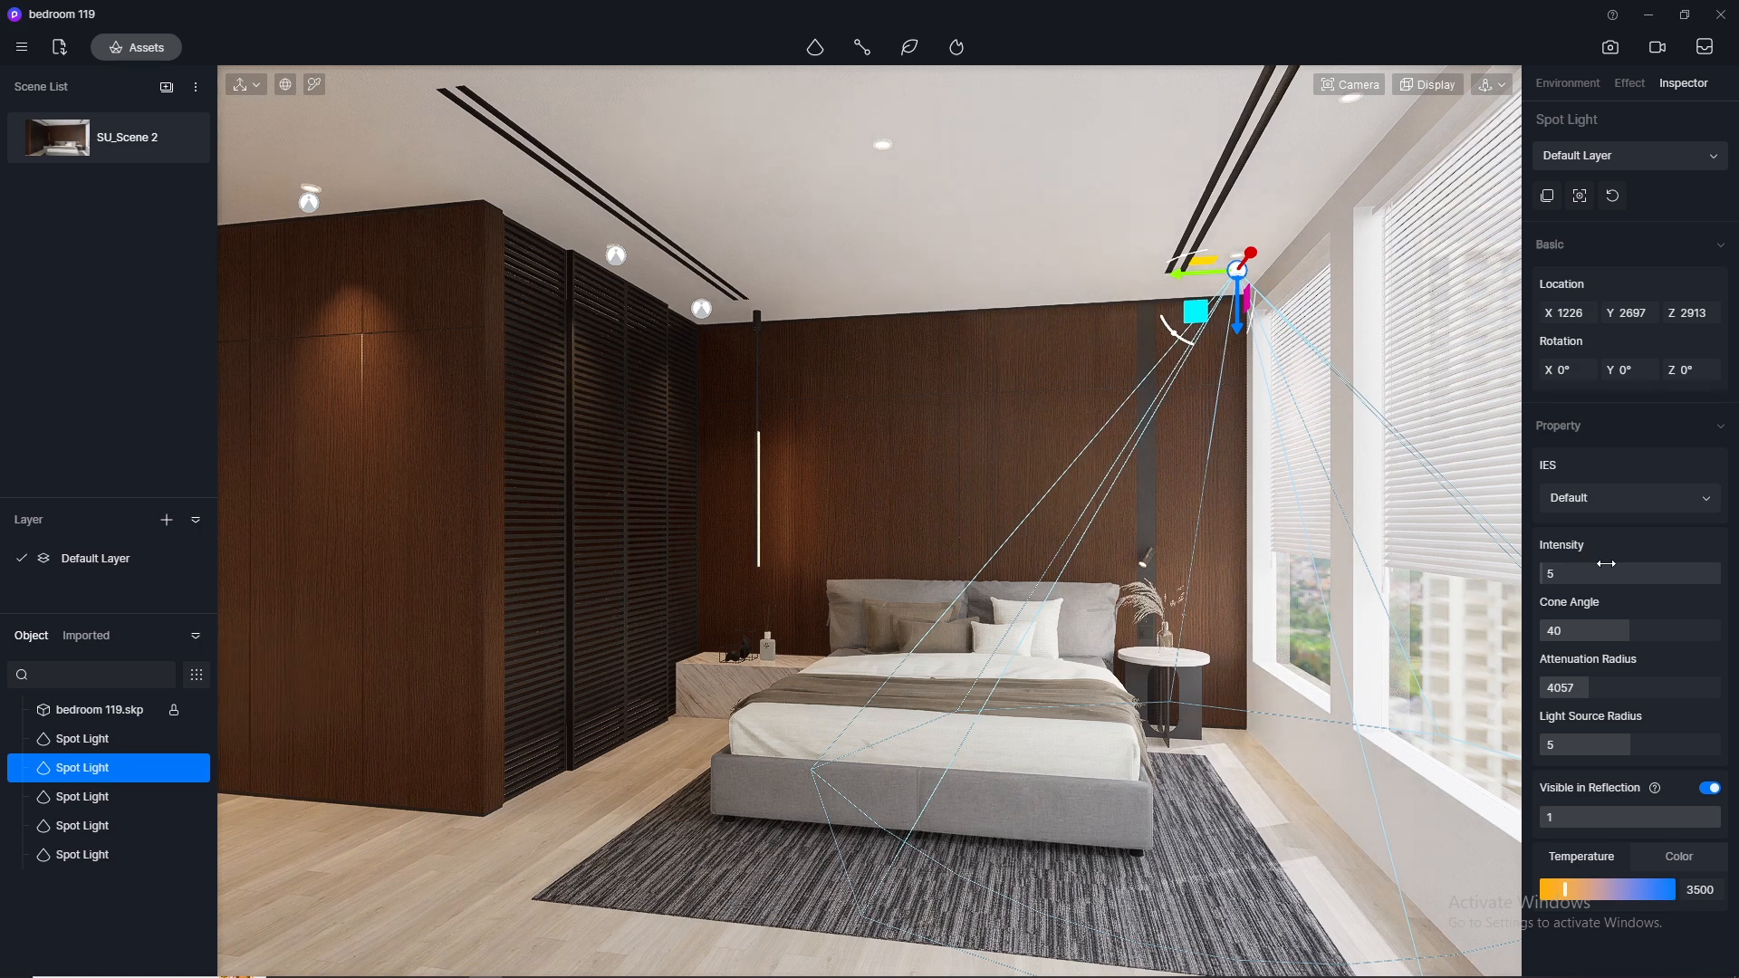
Step: Test the window-side spotlight at intensities 18 and 5, and settle on a lower intensity
{"action": "mouse_move", "coordinate": [1581, 574]}
{"action": "left_mouse_down"}
{"action": "mouse_move", "coordinate": [1605, 571]}
{"action": "mouse_move", "coordinate": [1552, 574]}
{"action": "mouse_move", "coordinate": [1556, 593]}
{"action": "left_mouse_up"}
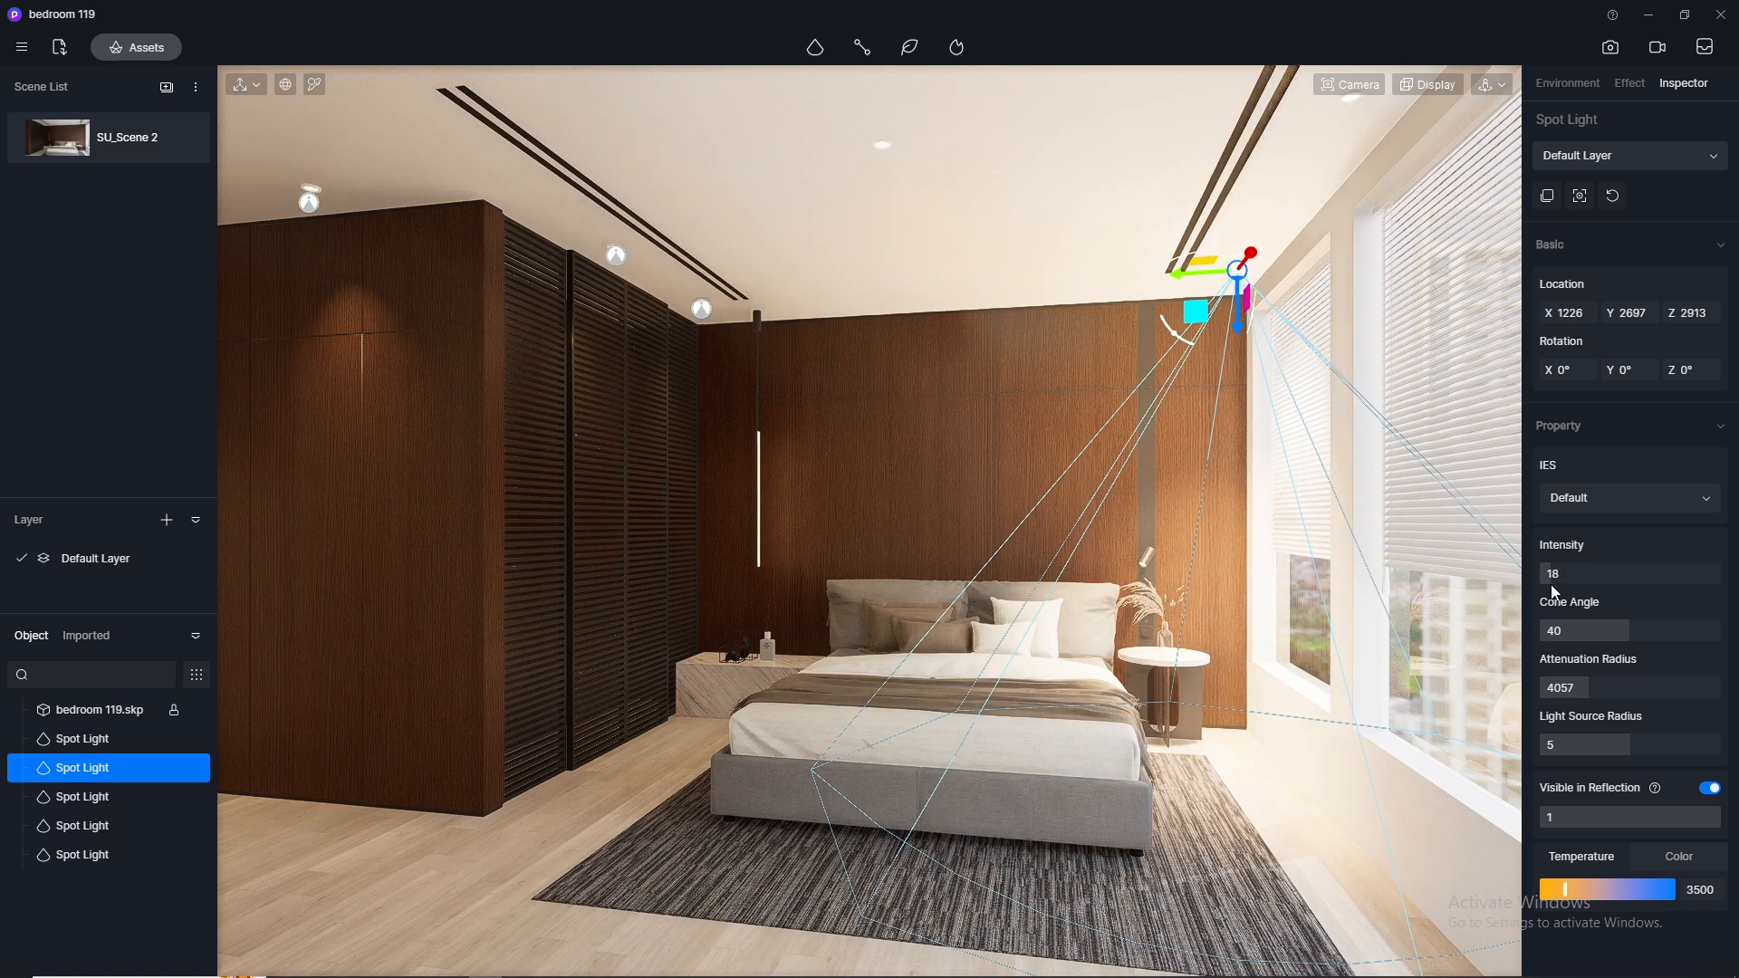
{"action": "left_click", "coordinate": [1556, 576]}
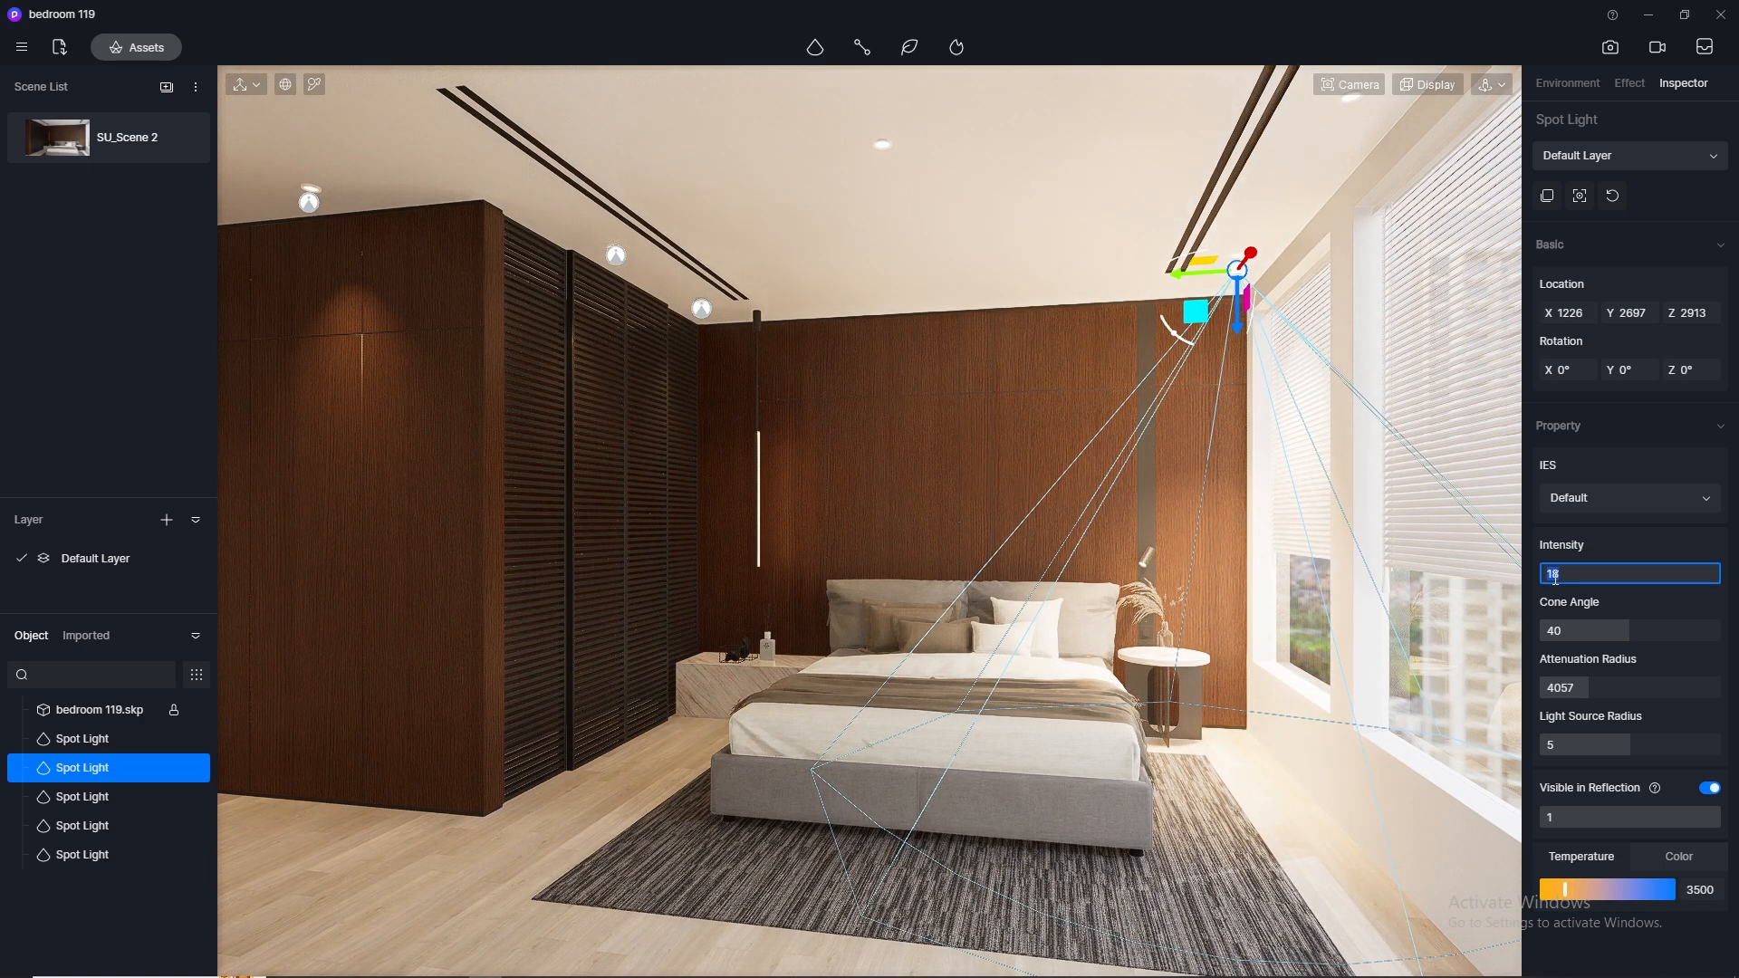
{"action": "key", "text": "Return"}
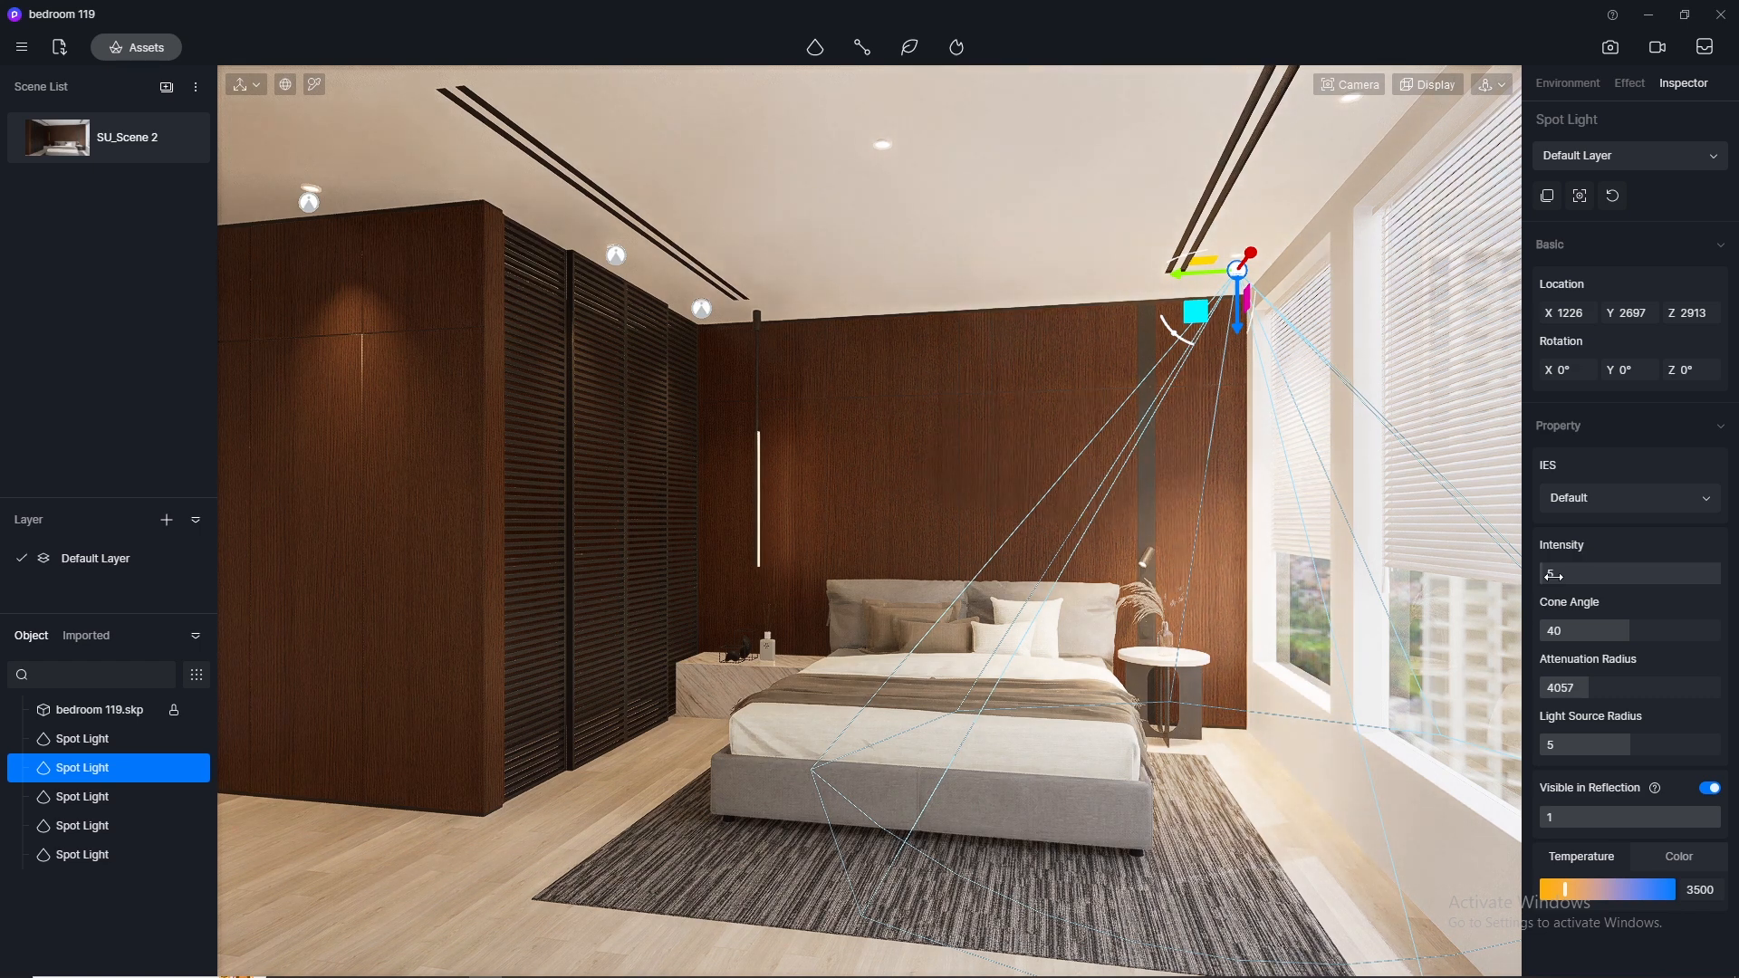
{"action": "left_click", "coordinate": [1553, 575]}
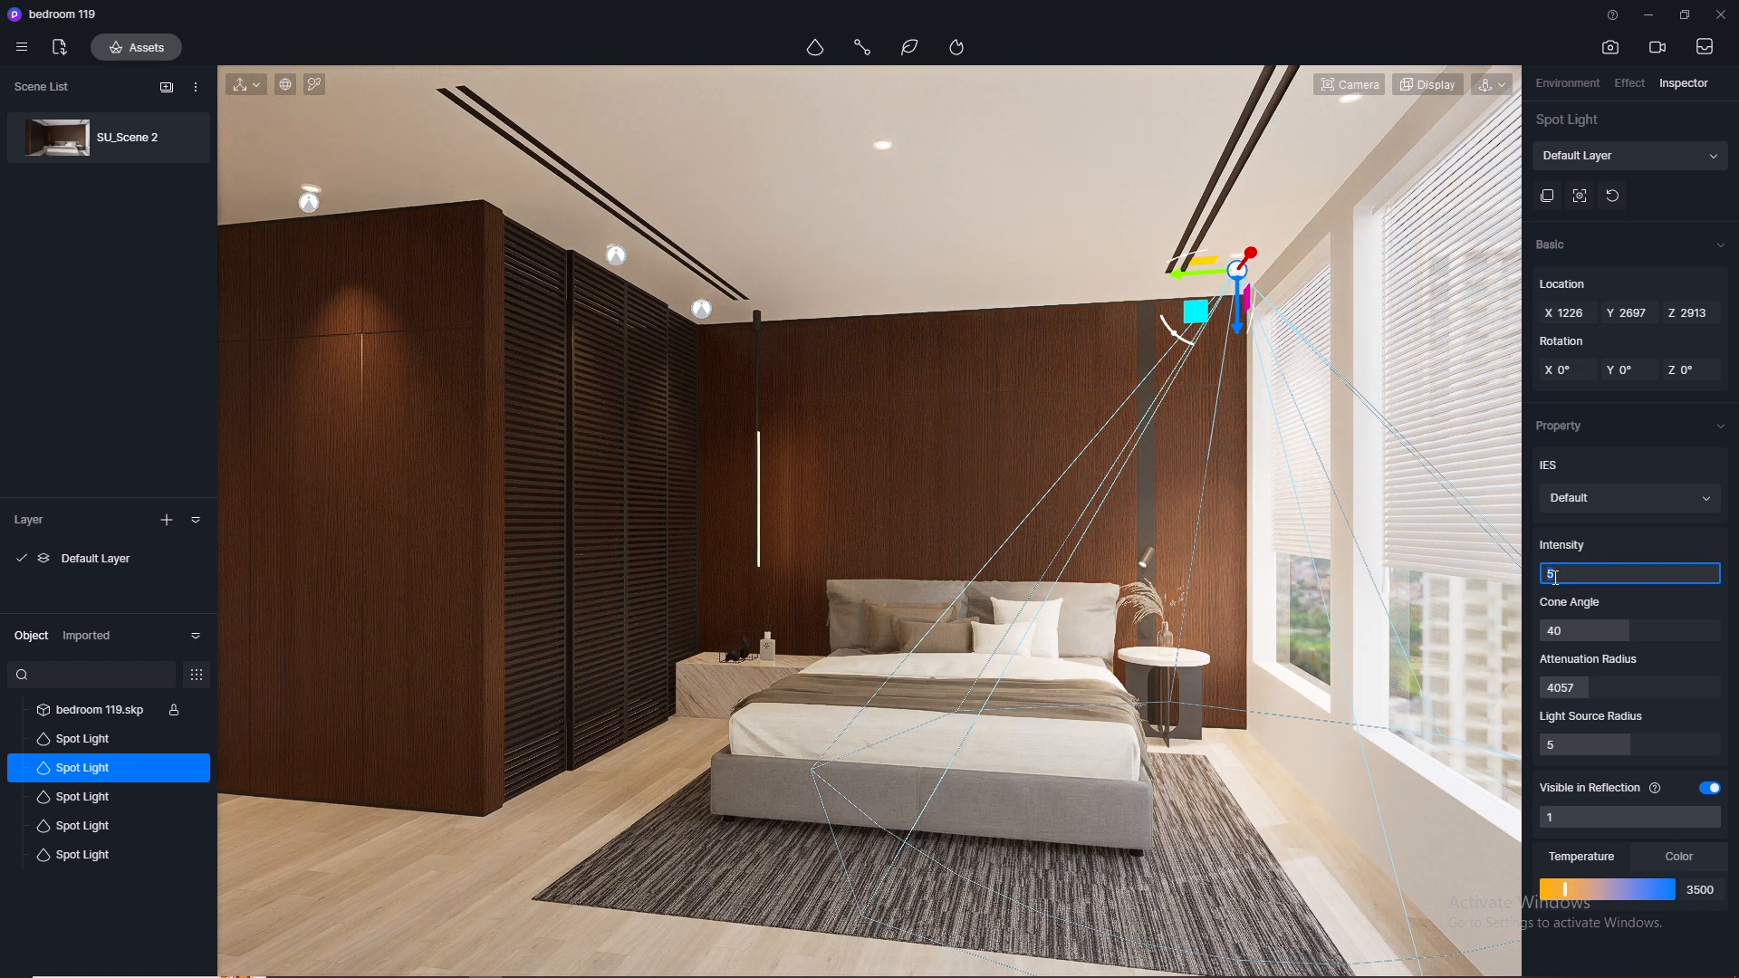
{"action": "key", "text": "Return"}
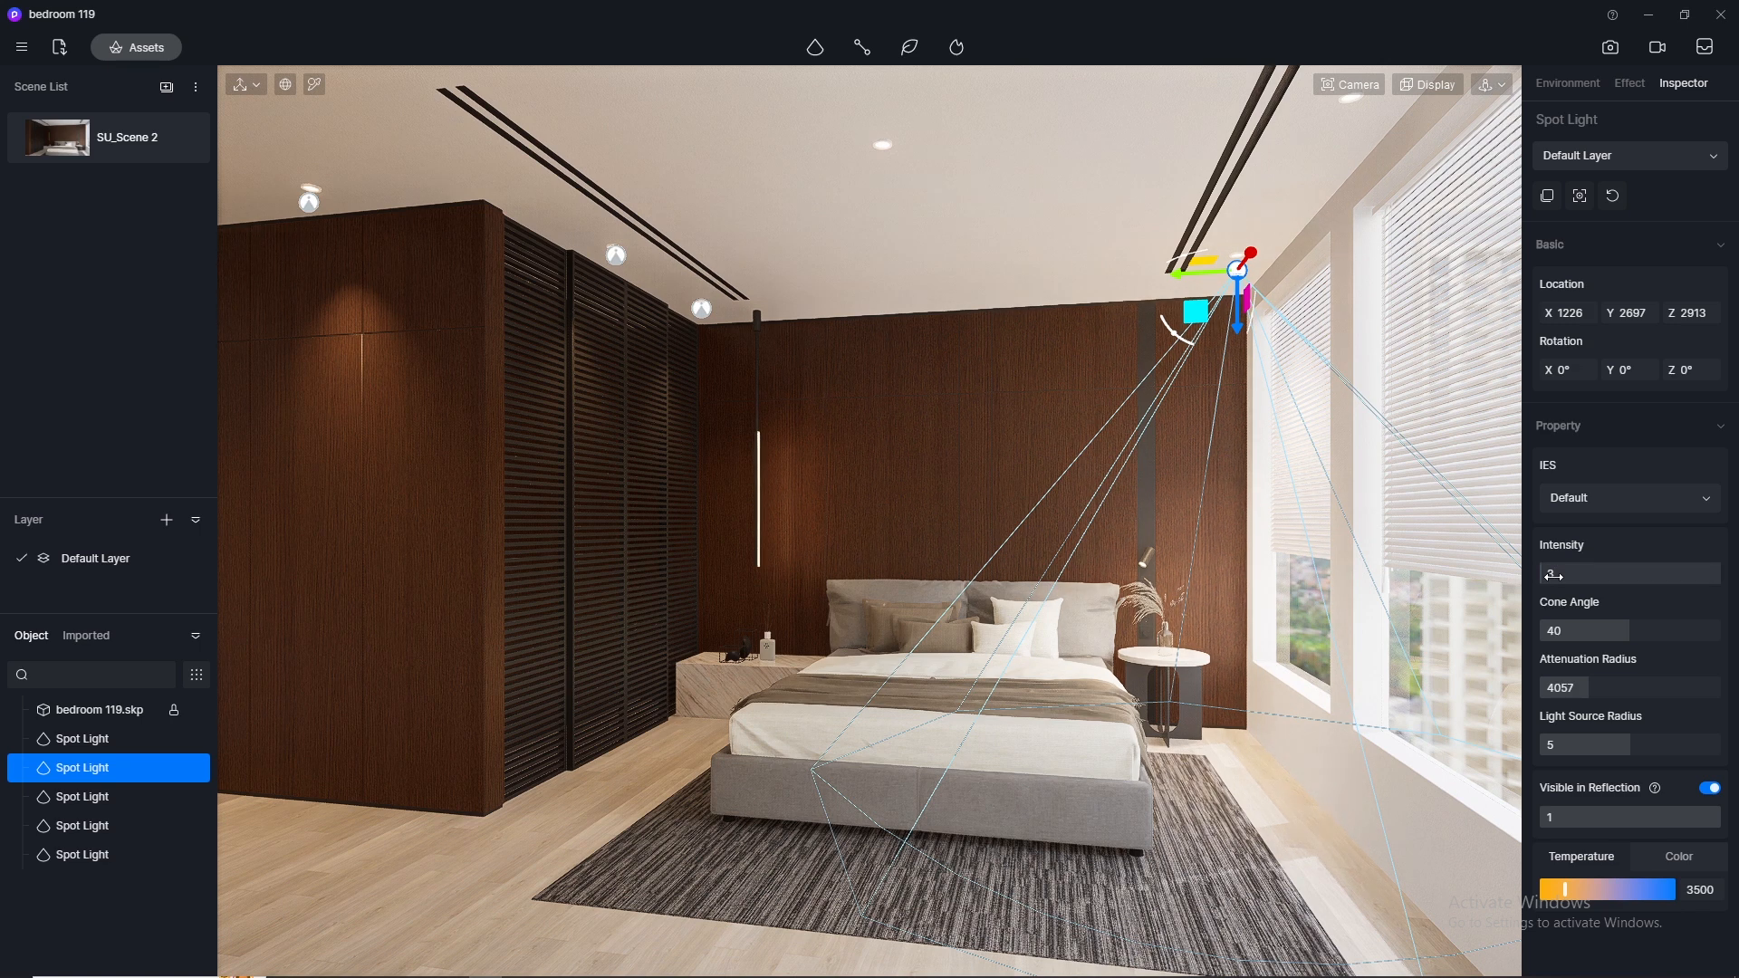
{"action": "left_click", "coordinate": [561, 874]}
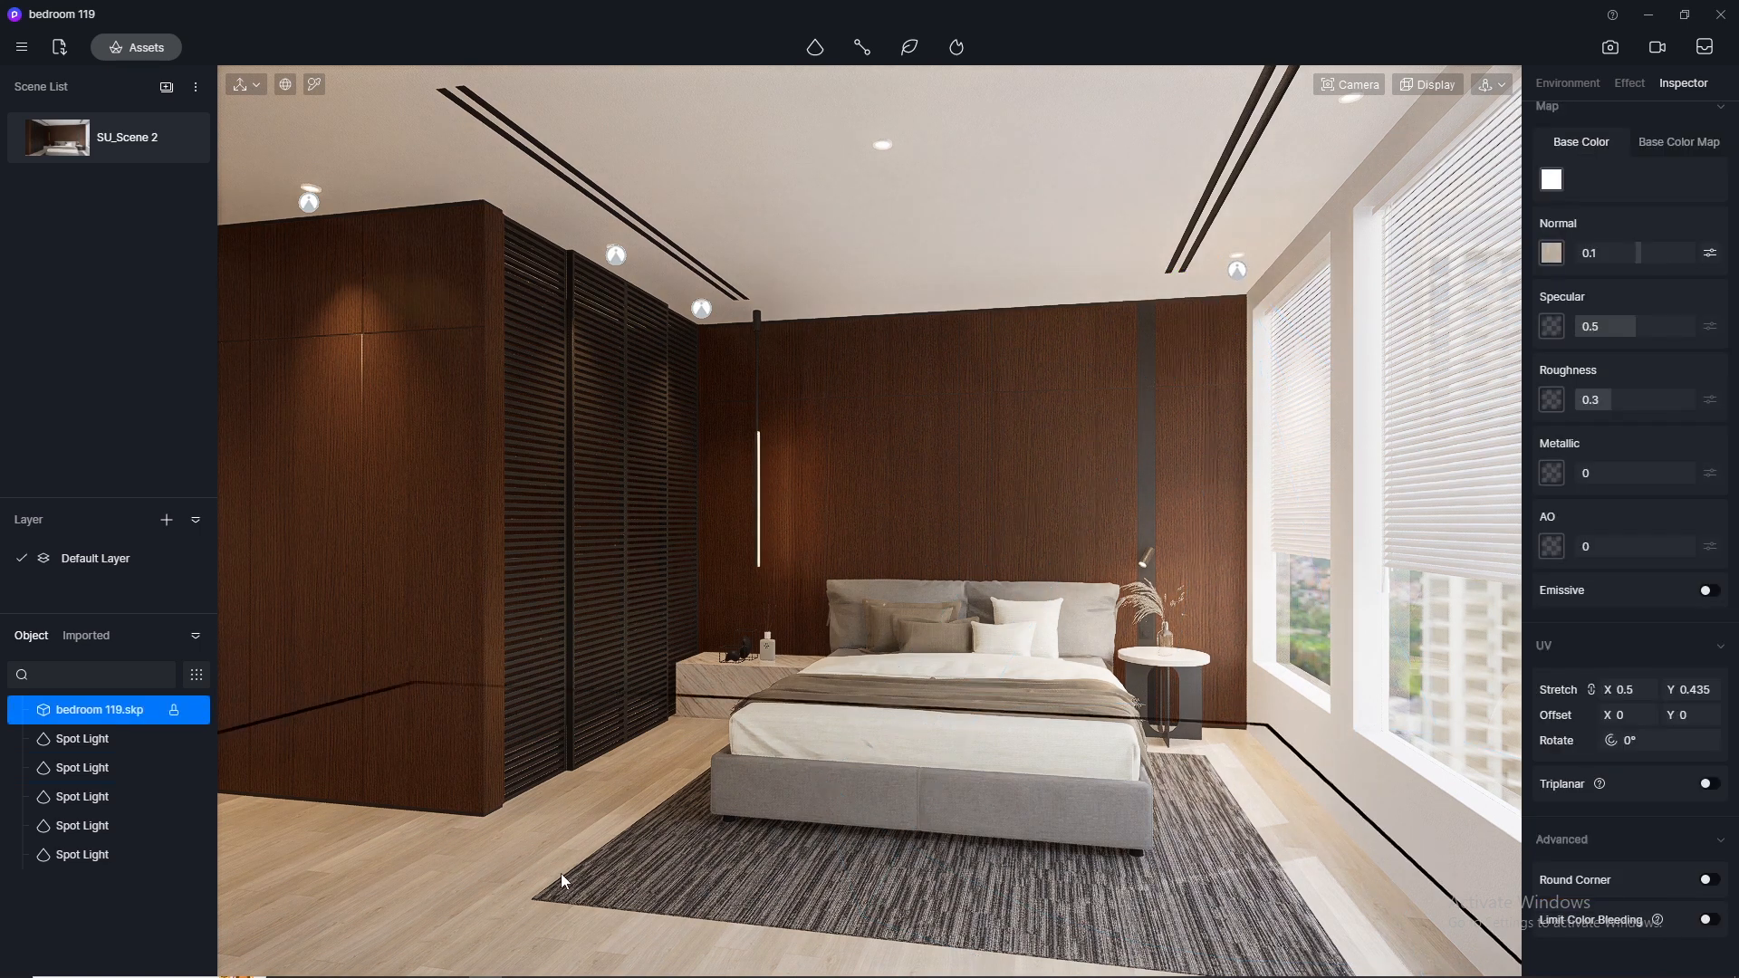
Step: Set the intensity of the spotlight at the nearer louvred-door downlight to 2
{"action": "left_click", "coordinate": [616, 258]}
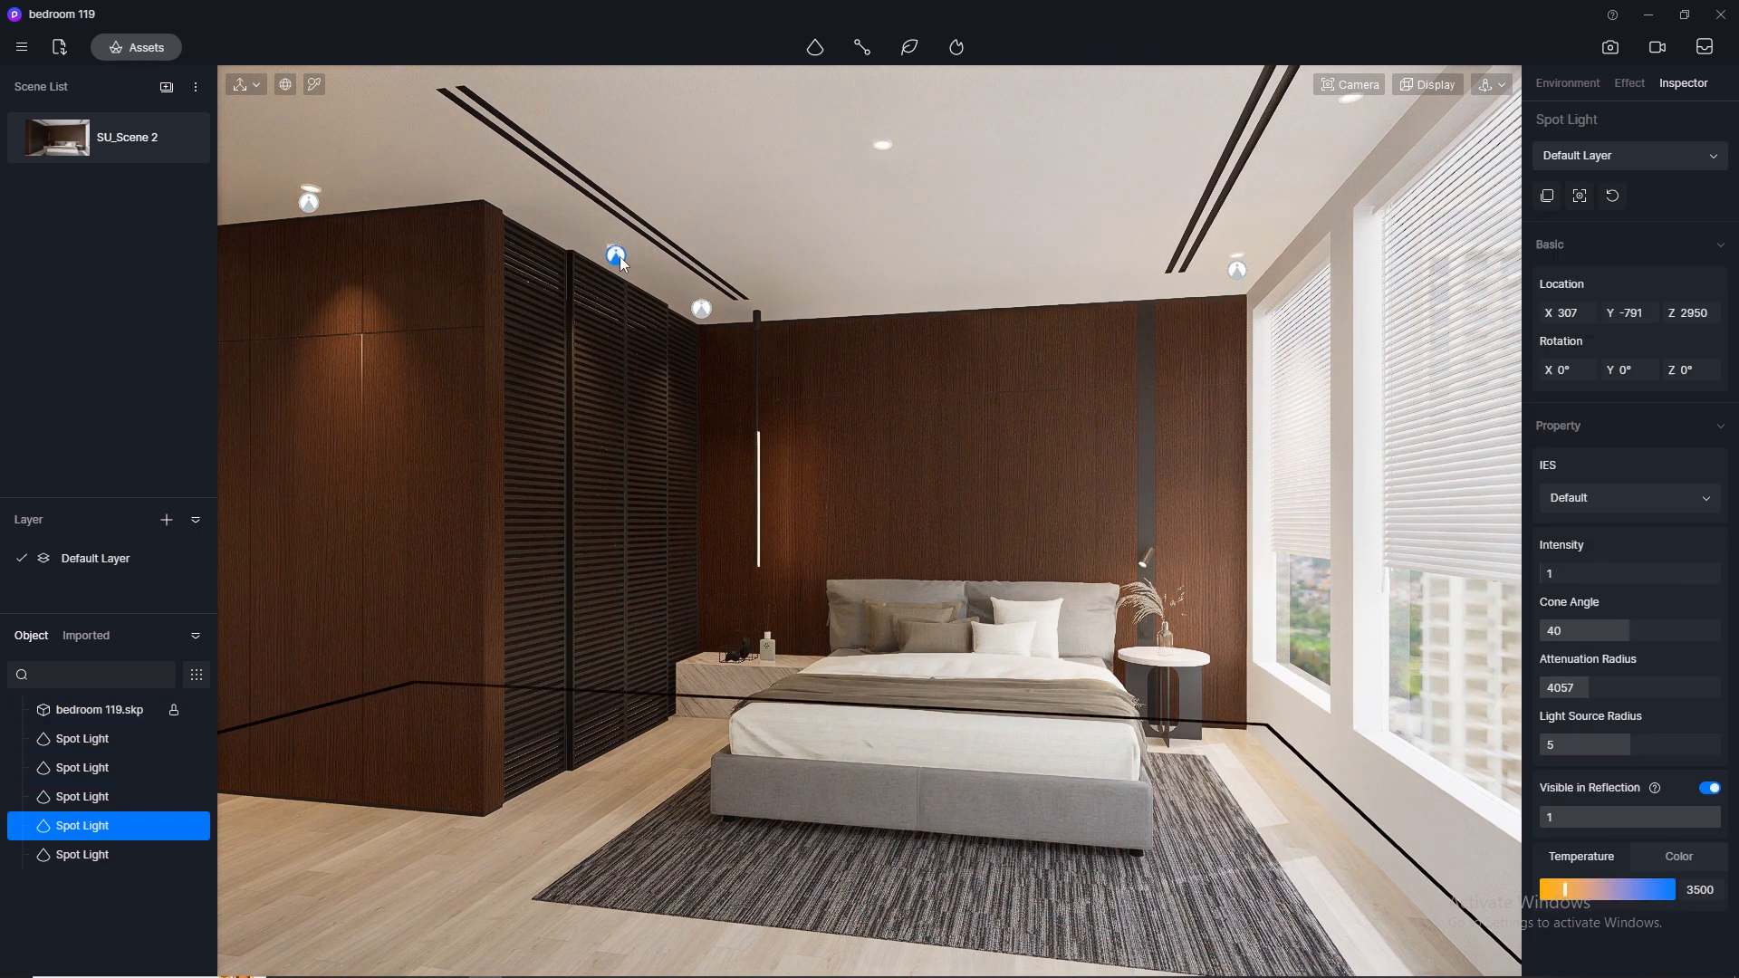
{"action": "left_click", "coordinate": [1554, 572]}
{"action": "type", "text": "2"}
{"action": "key", "text": "Return"}
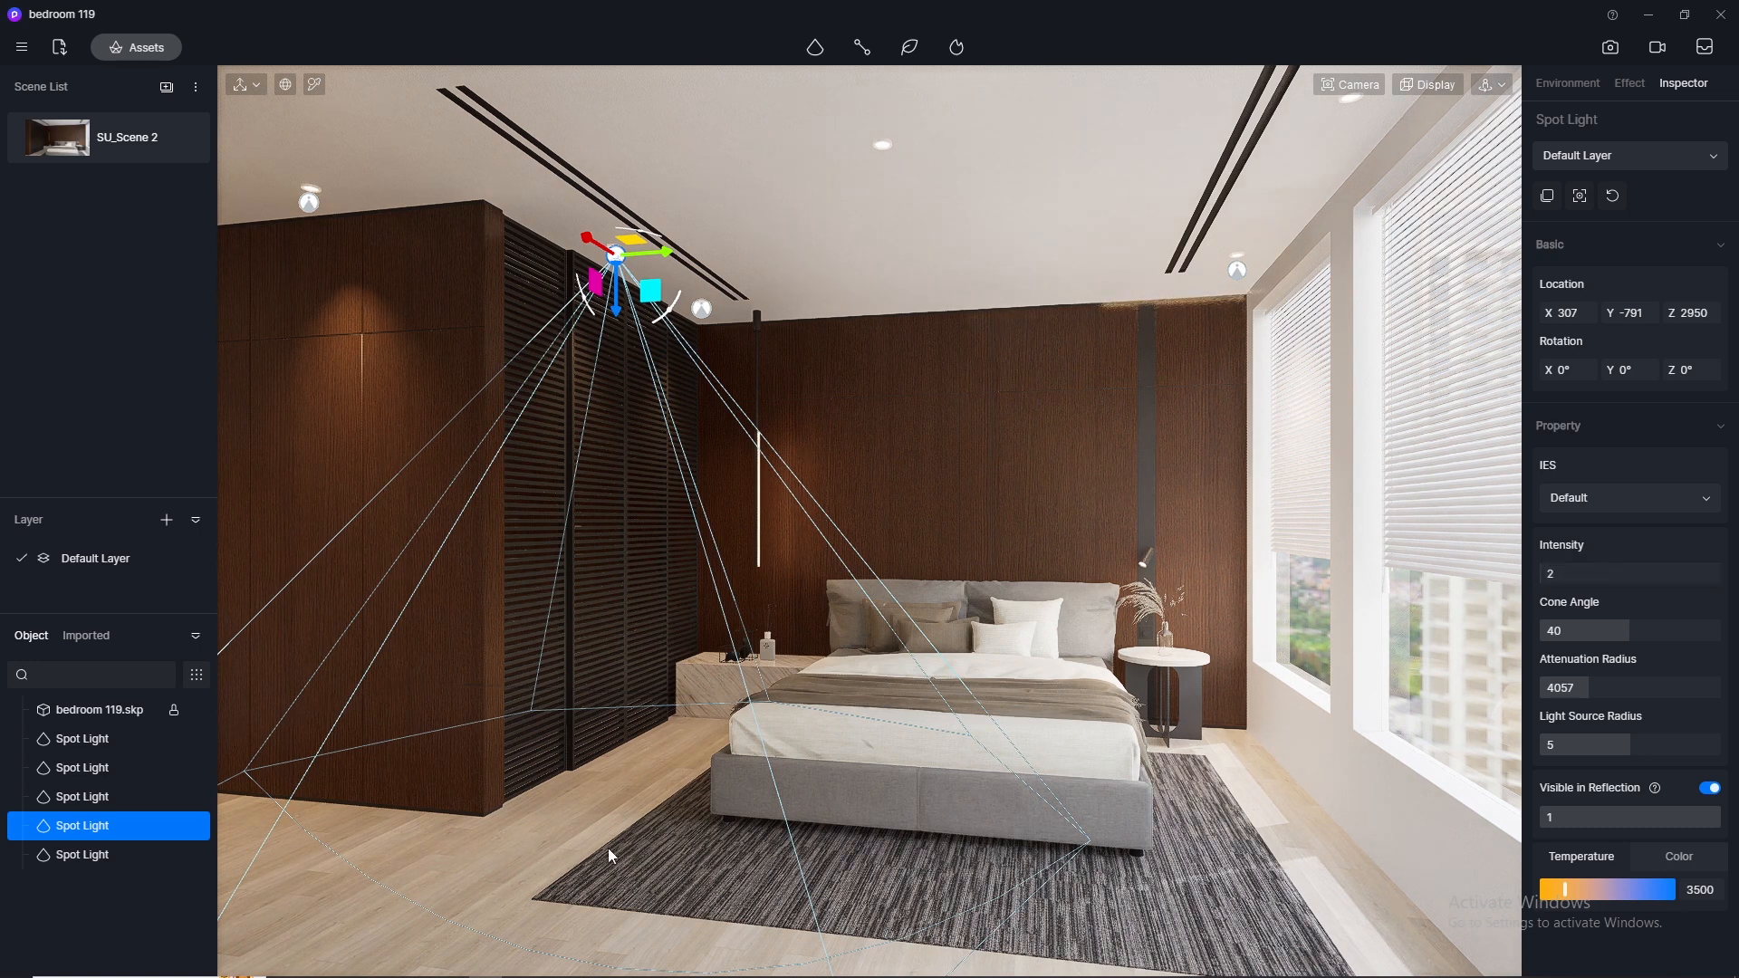
{"action": "left_click", "coordinate": [562, 846]}
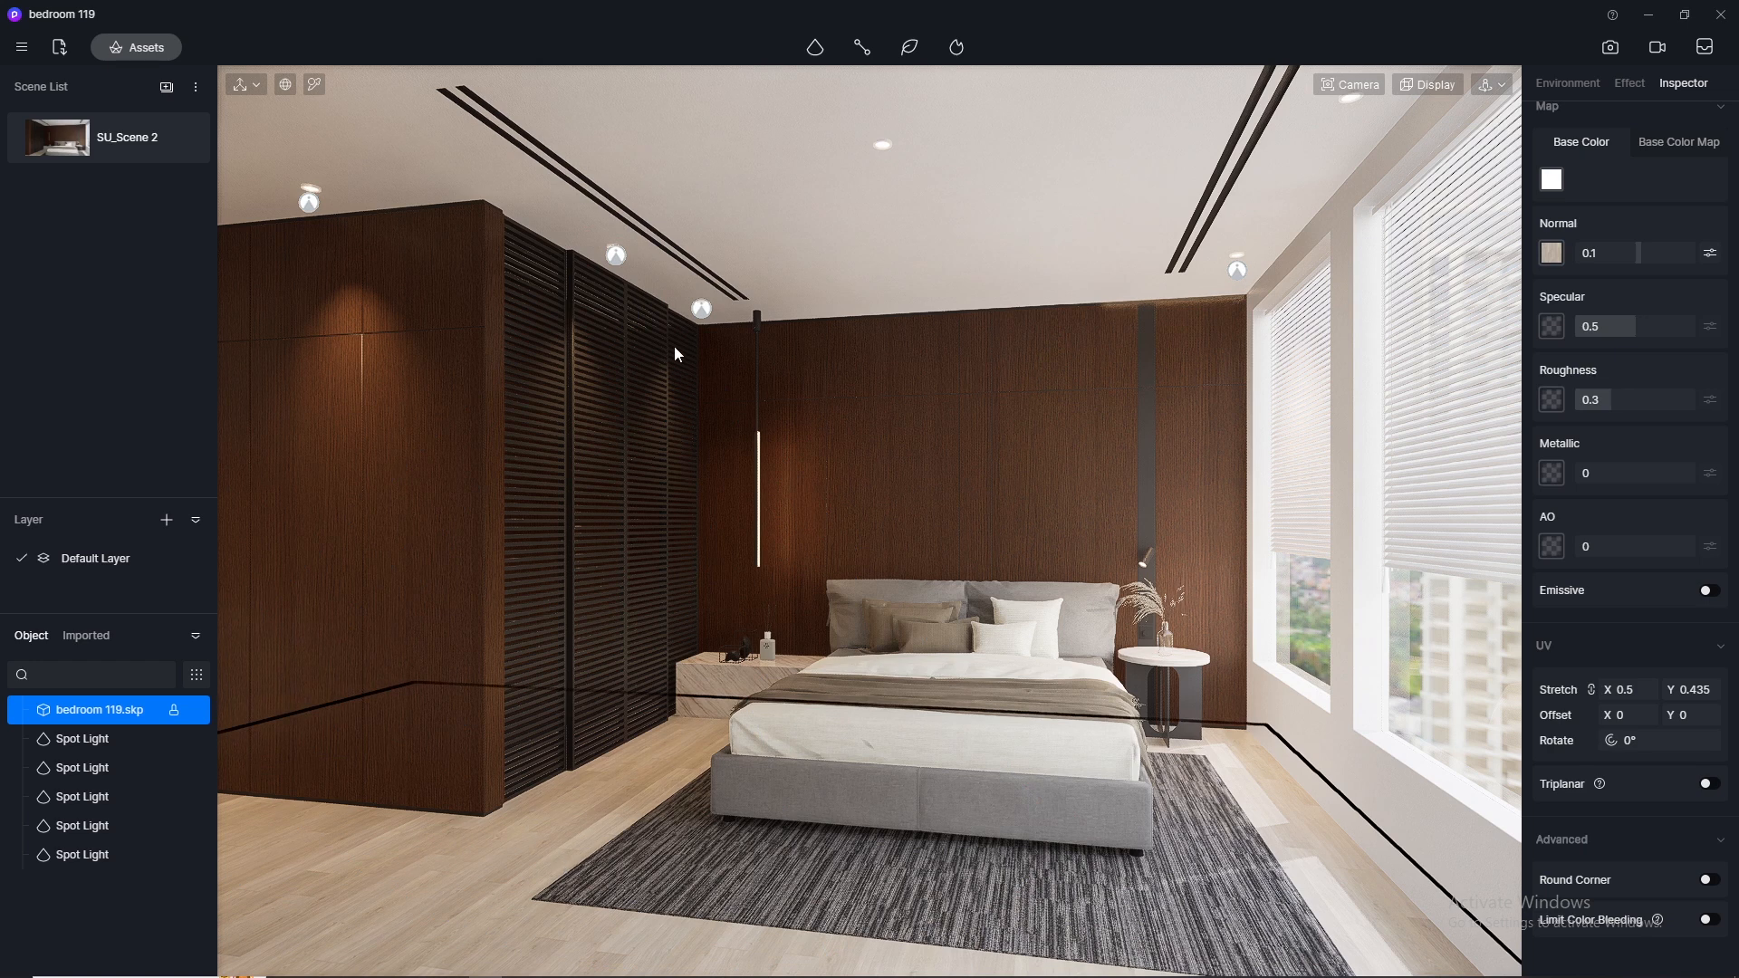
Step: Set the intensity of the spotlight at the louvred-door downlight closest to the headboard wall to 1.5
{"action": "left_click", "coordinate": [703, 310]}
{"action": "left_click", "coordinate": [1560, 571]}
{"action": "type", "text": "1.5"}
{"action": "key", "text": "Return"}
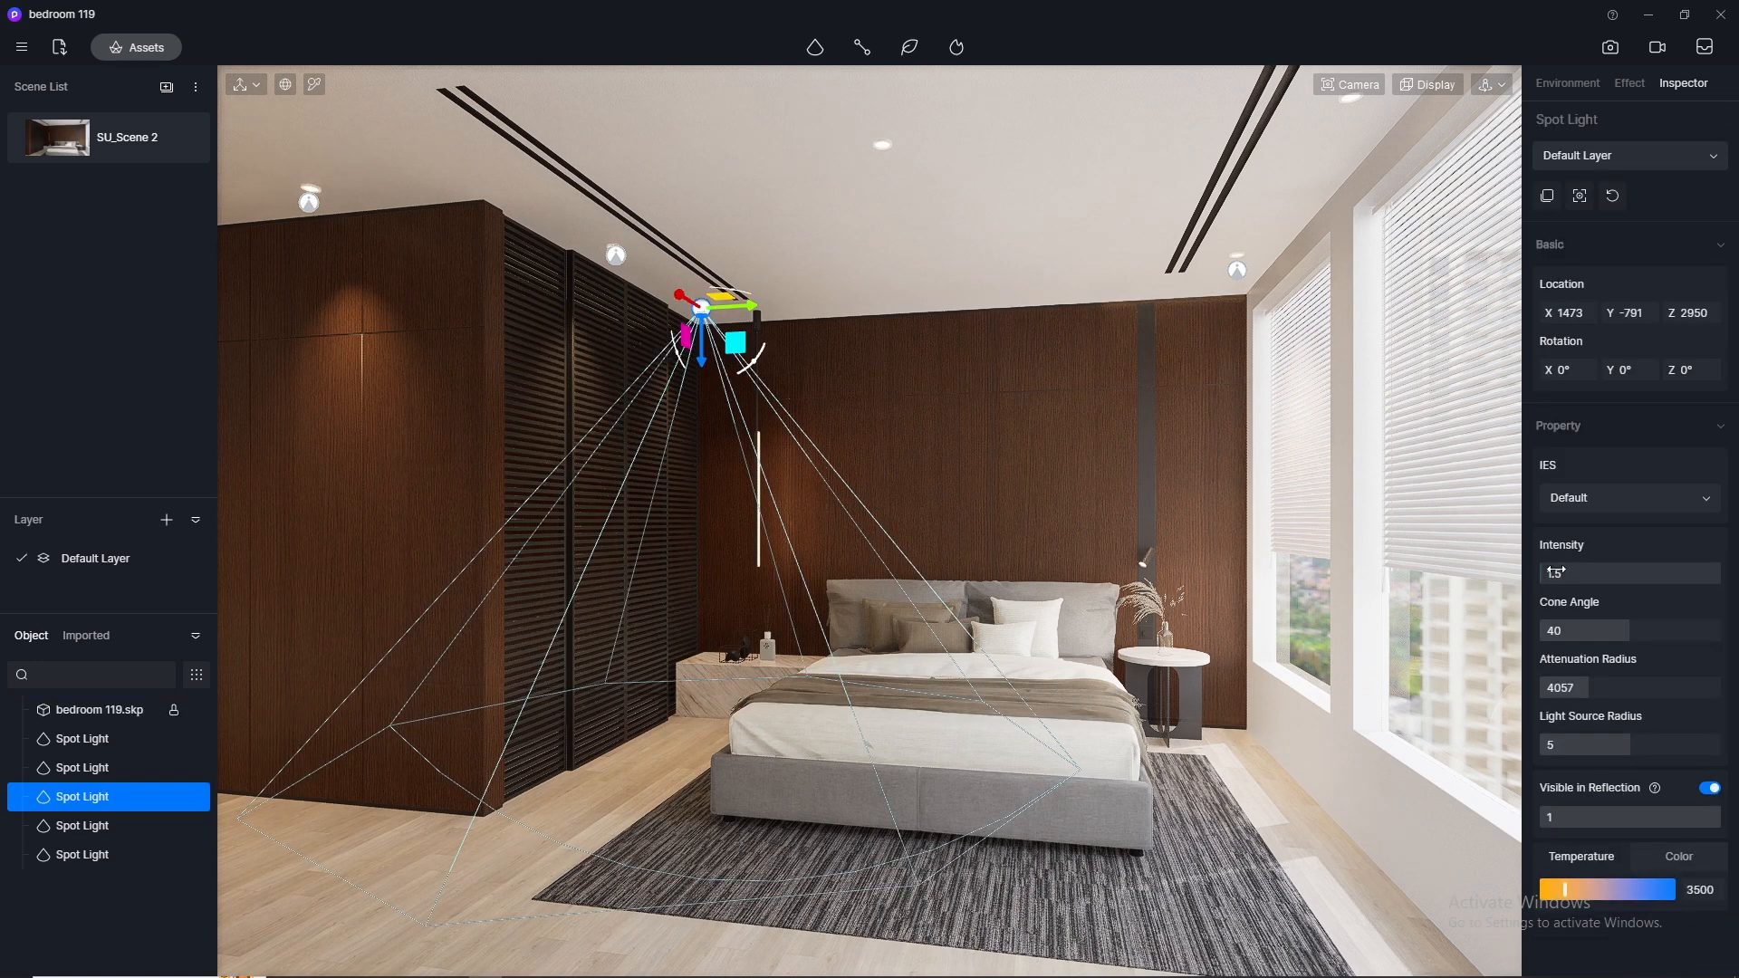
Step: Try an intensity of 58.5 on the nearer louvred-door spotlight, and settle on 1.5
{"action": "left_click", "coordinate": [616, 256]}
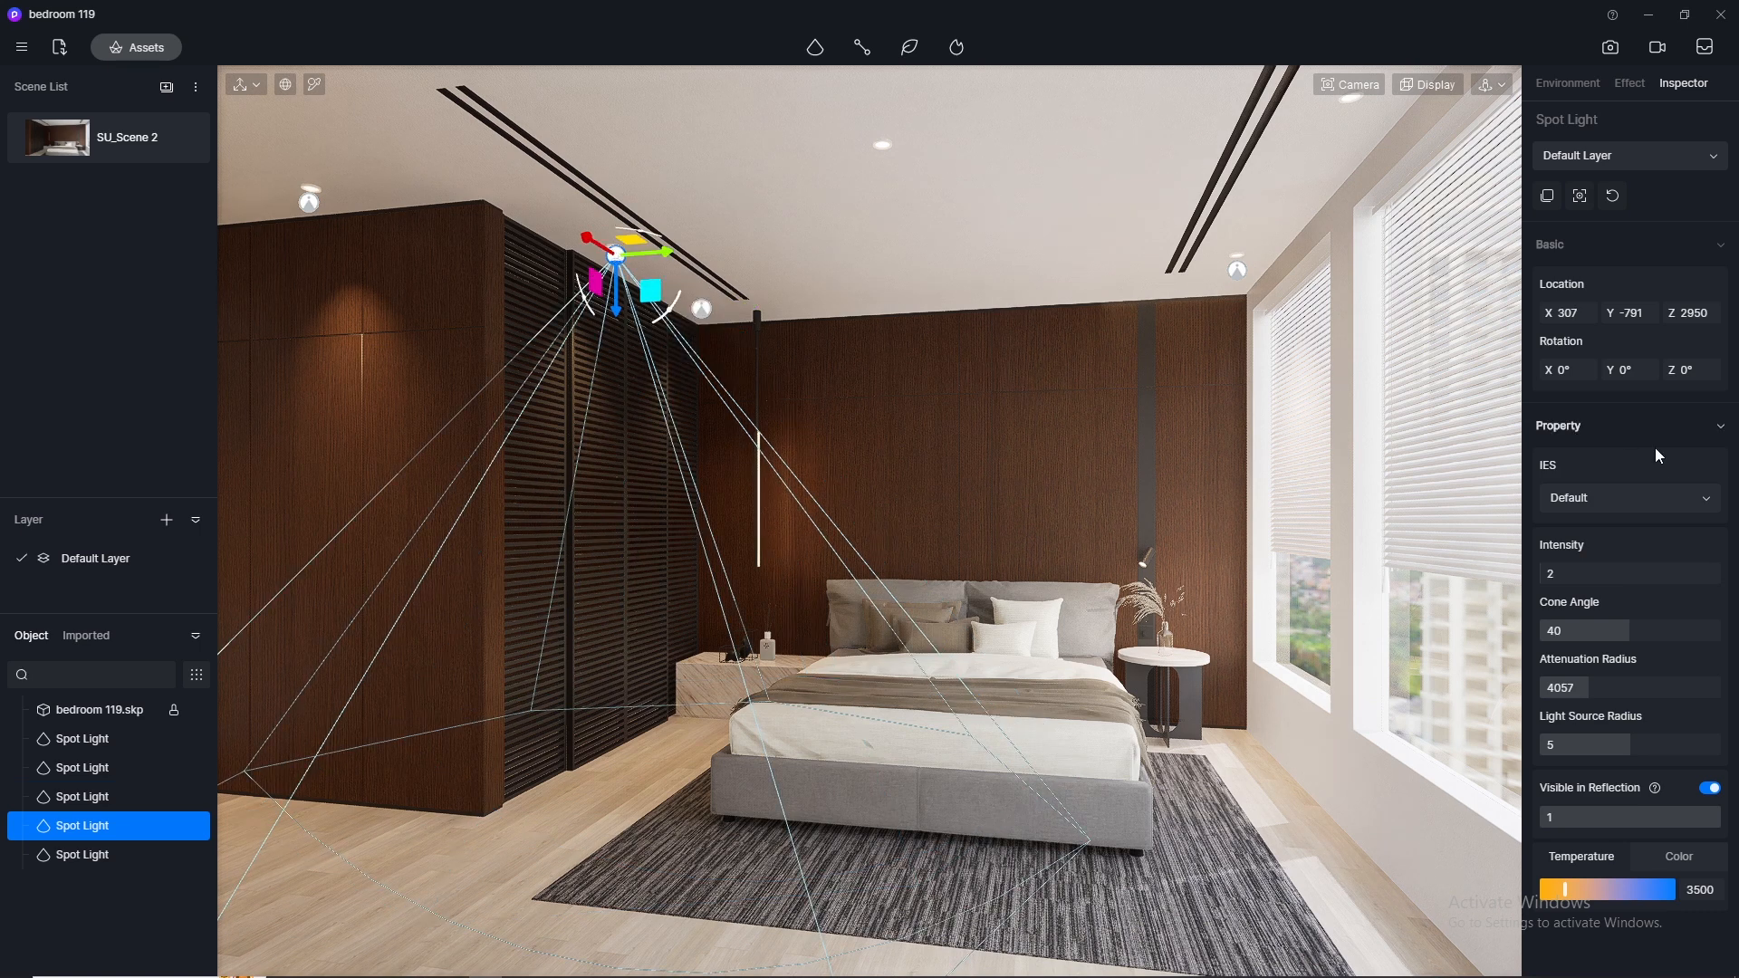
{"action": "left_click_drag", "start_coordinate": [1566, 572], "coordinate": [1578, 573]}
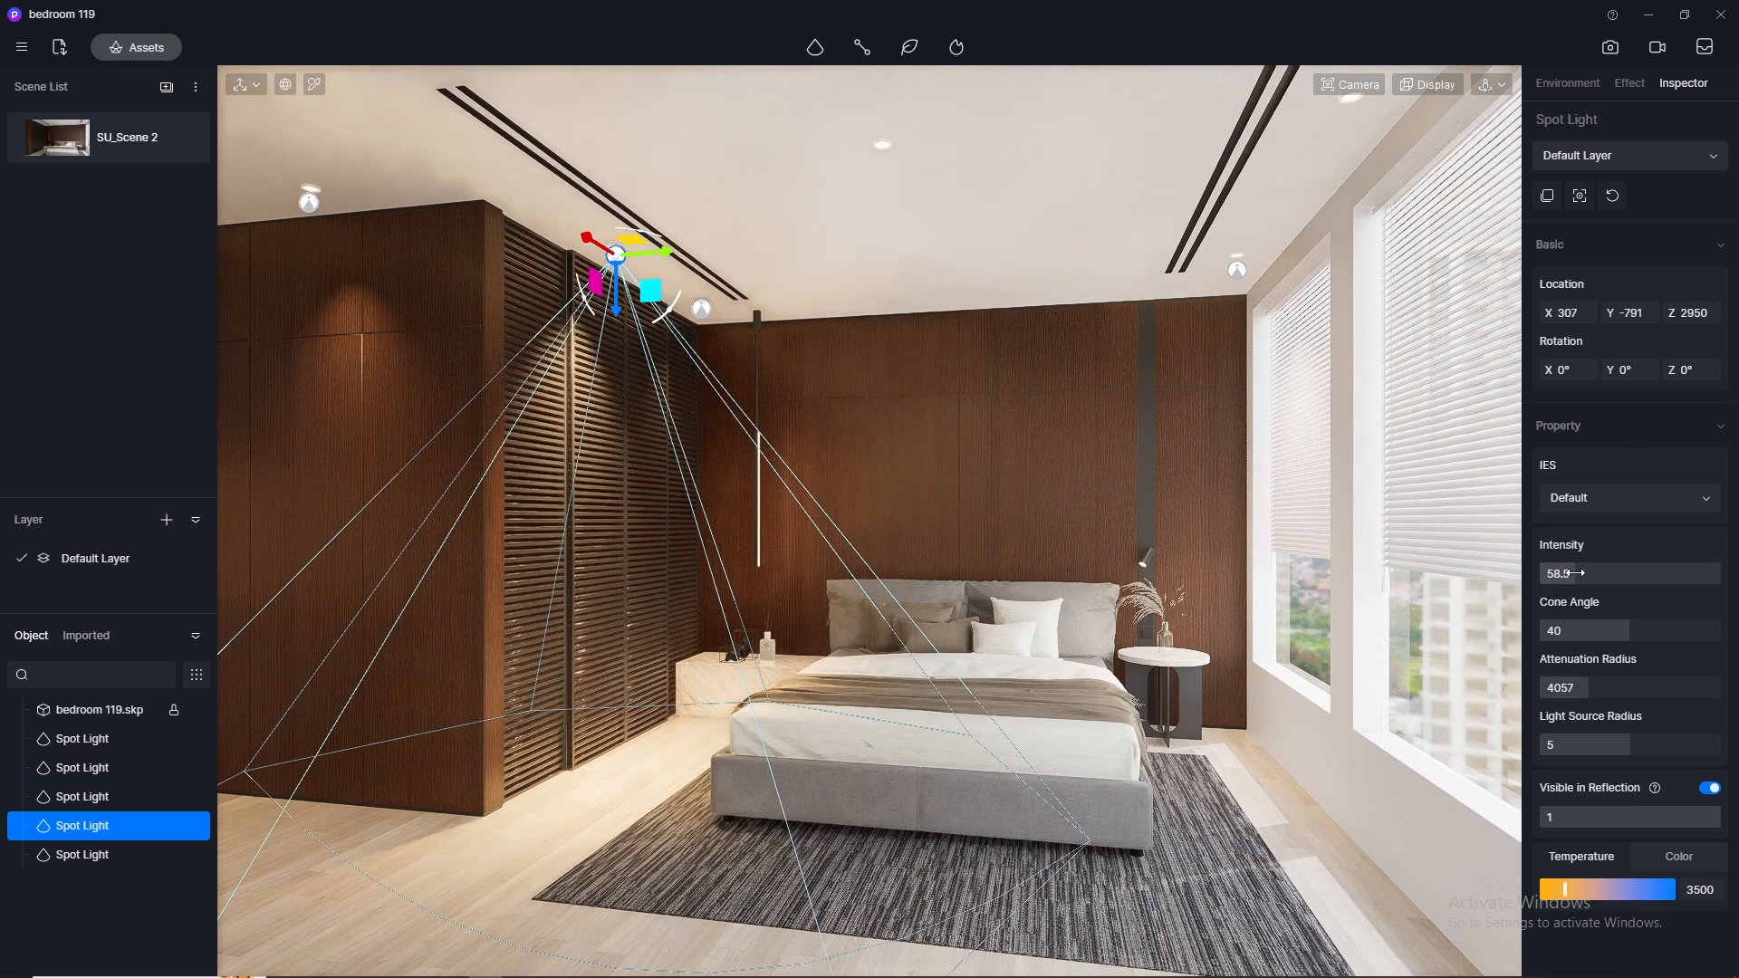
{"action": "left_click", "coordinate": [1578, 573]}
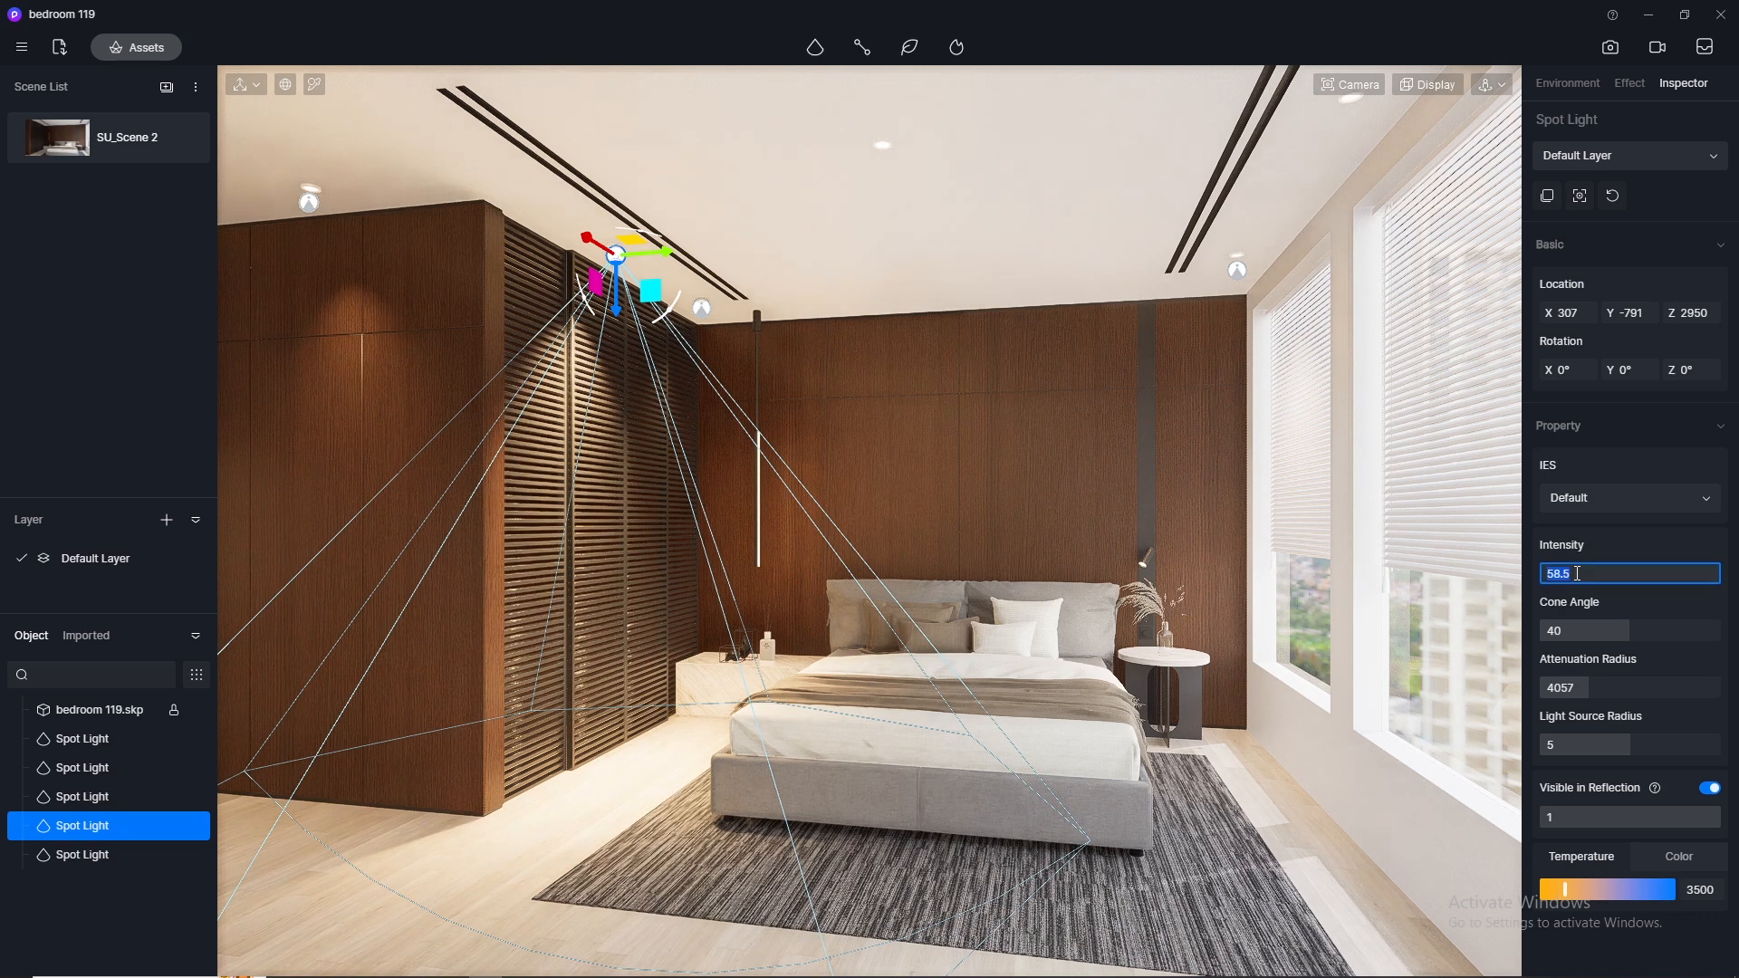
{"action": "key", "text": "Return"}
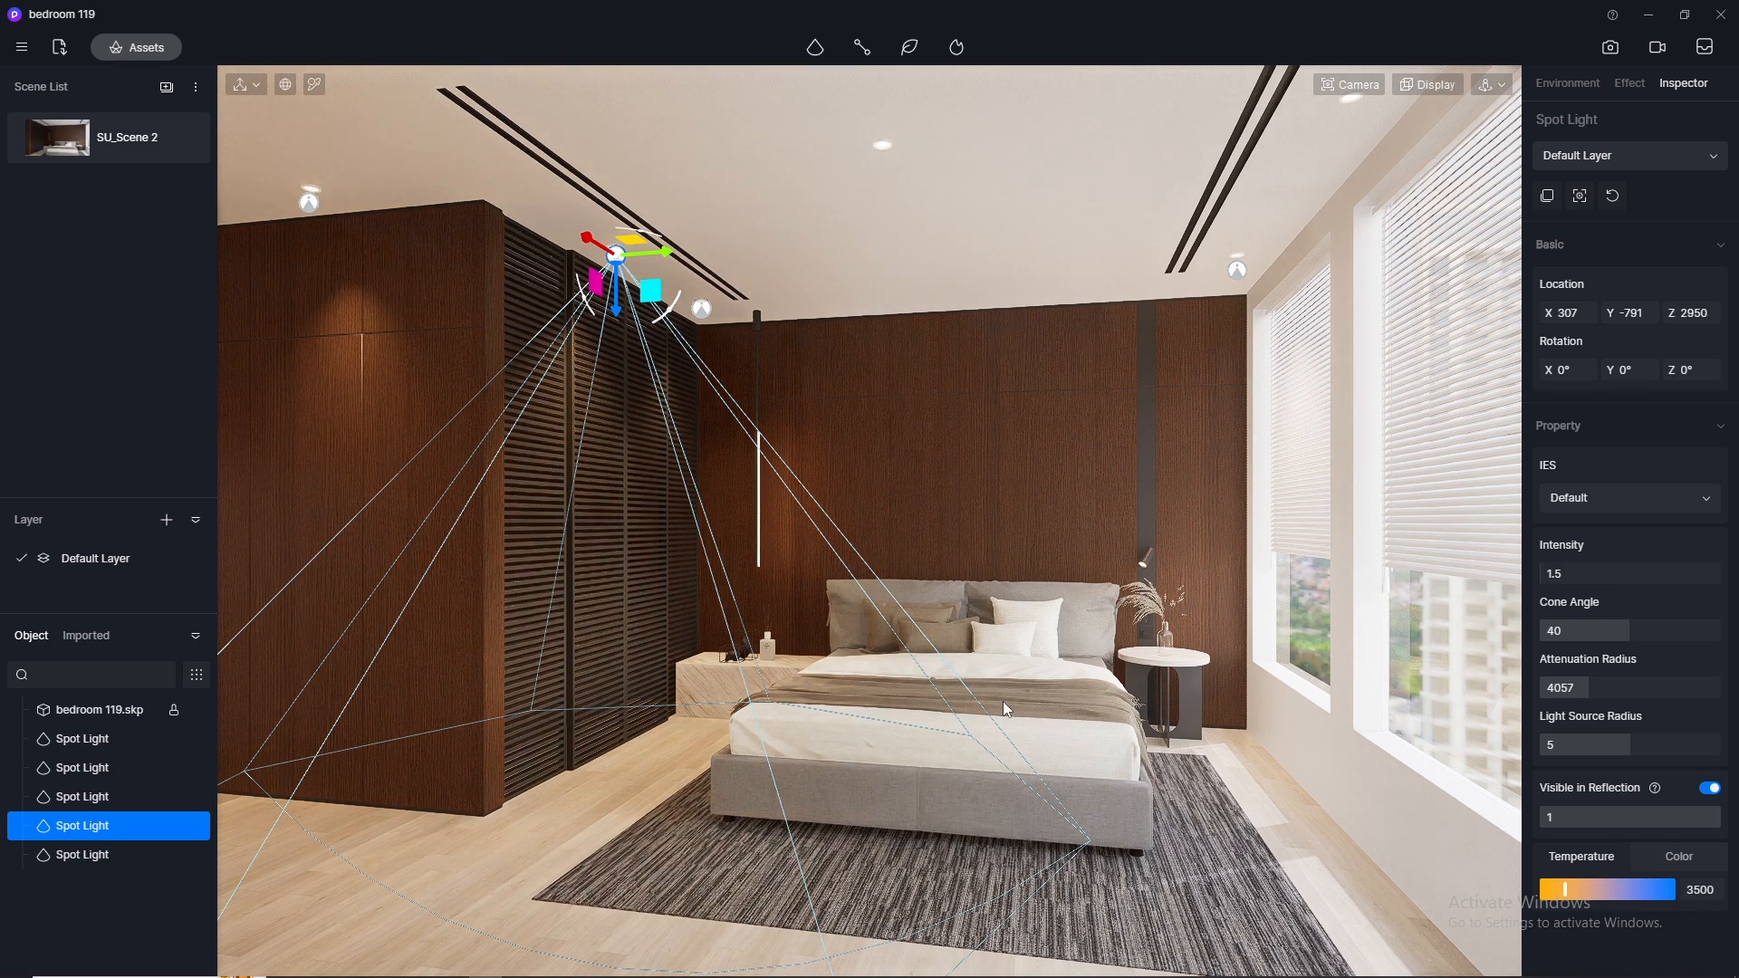
{"action": "left_click", "coordinate": [701, 827]}
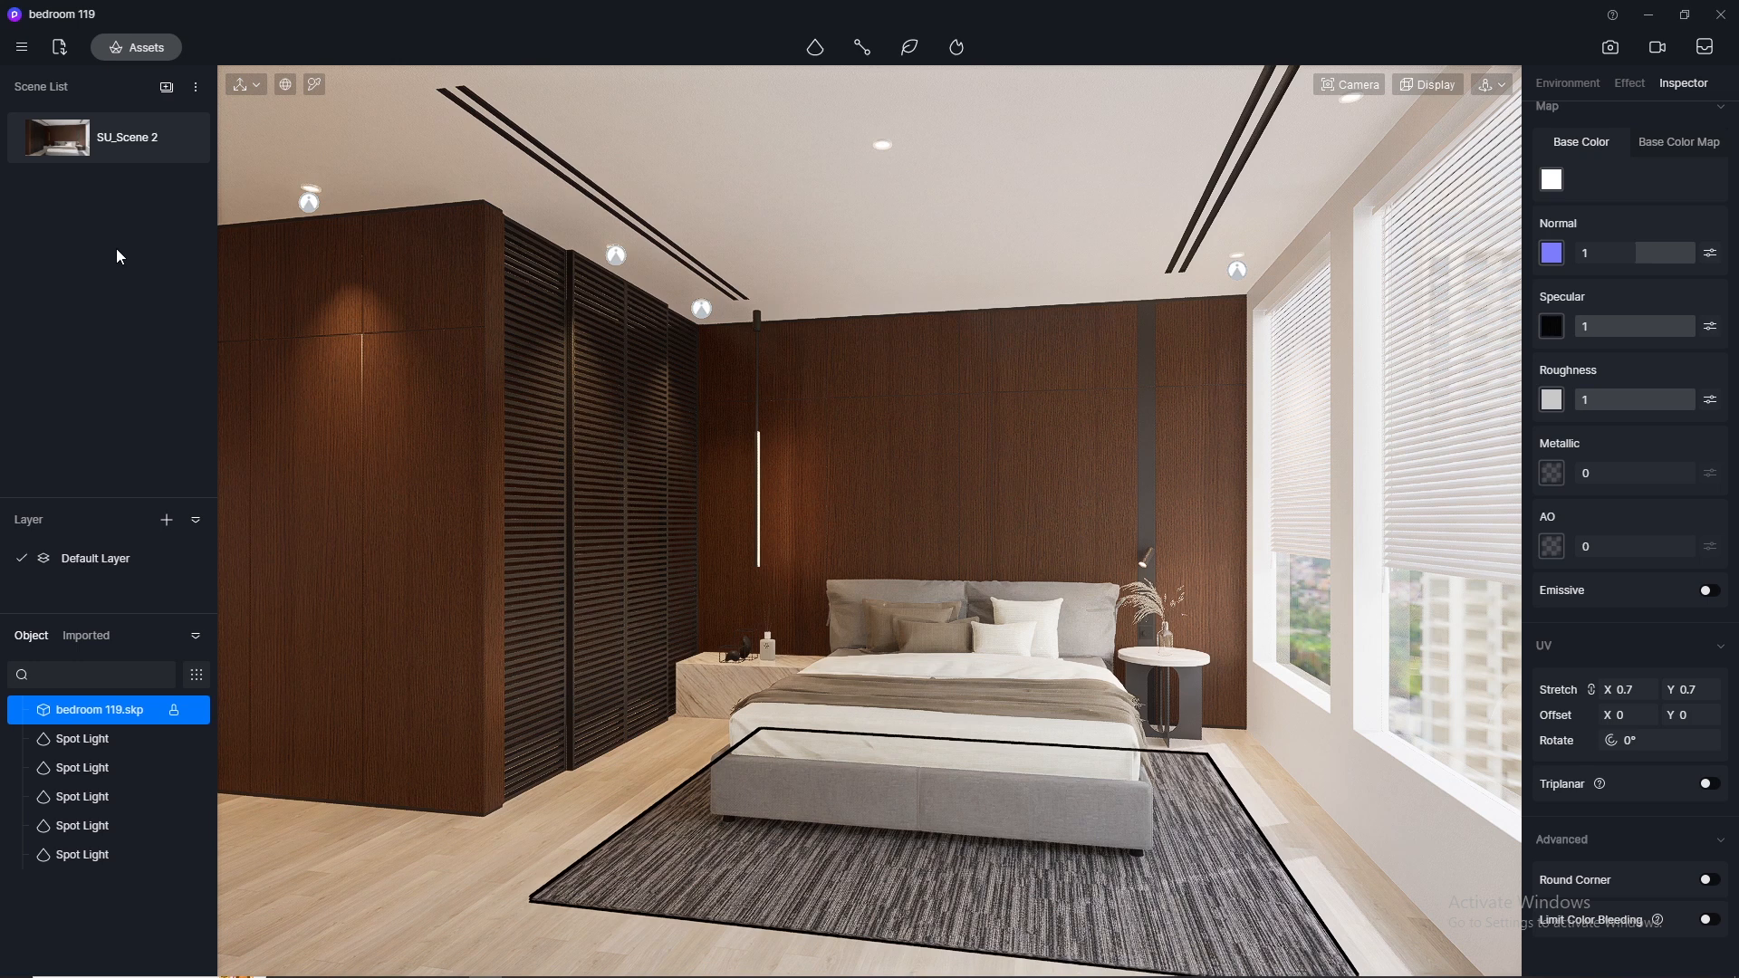
Step: Save the bedroom project
{"action": "left_click", "coordinate": [23, 48]}
{"action": "mouse_move", "coordinate": [96, 87]}
{"action": "left_click", "coordinate": [301, 190]}
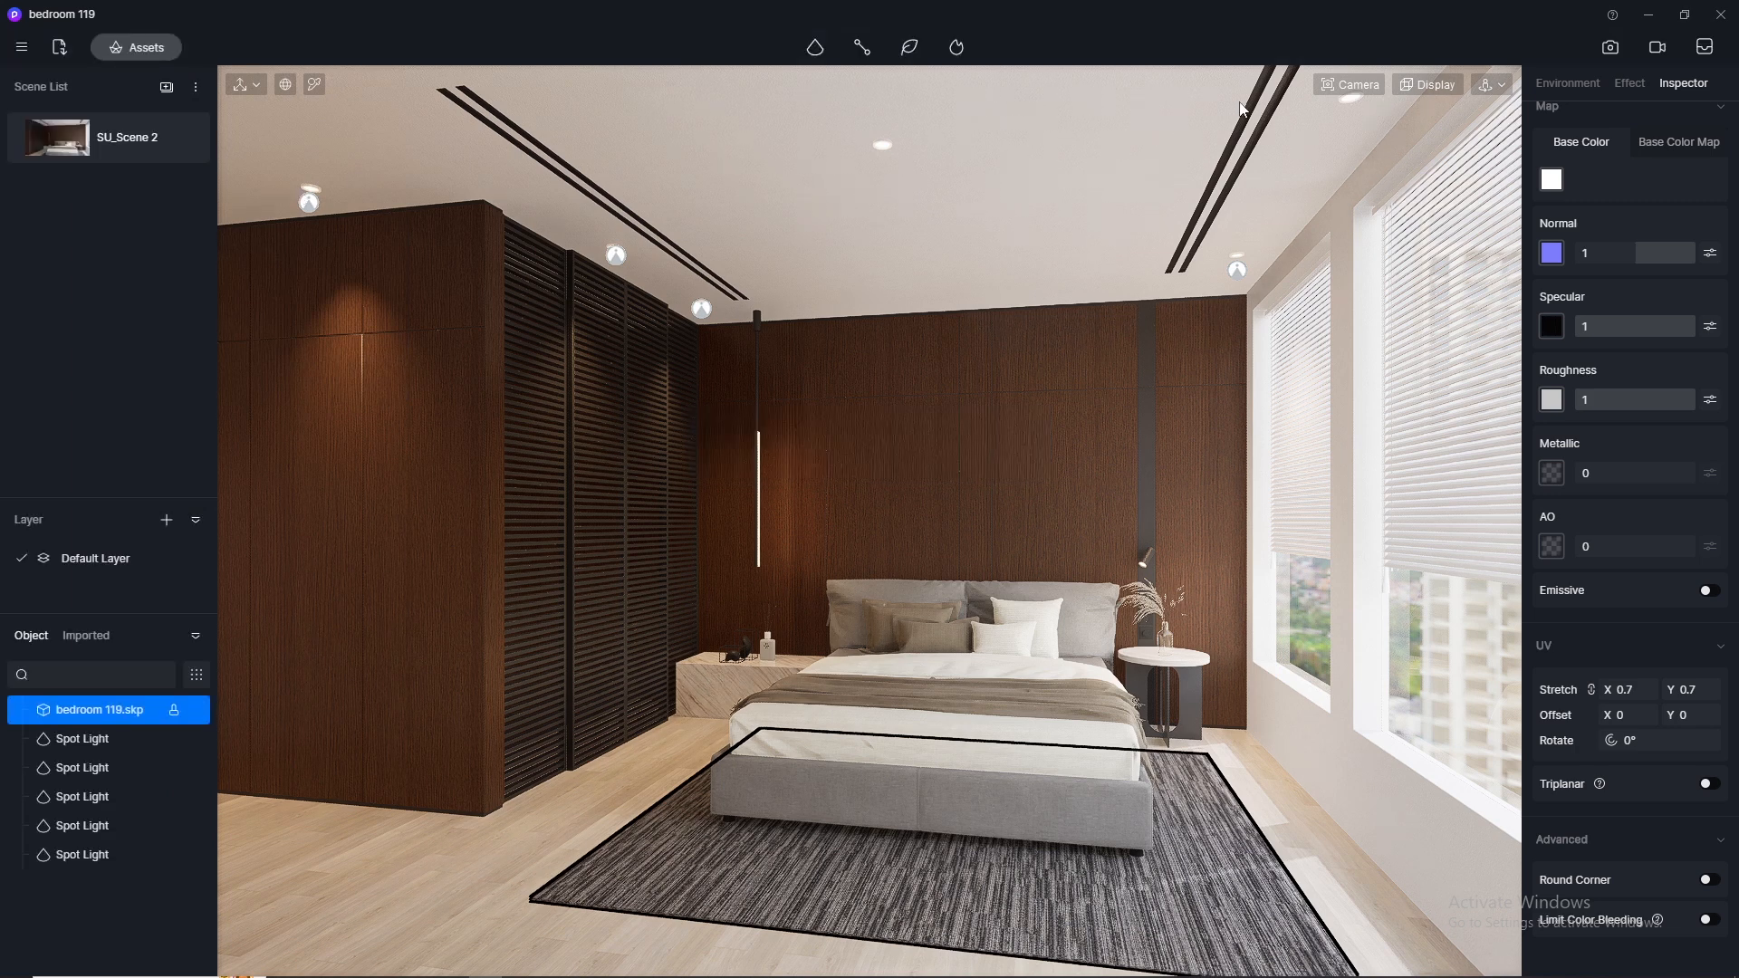
Step: Switch to image rendering mode and update SU_Scene 2 with the current view and lighting
{"action": "left_click", "coordinate": [1611, 47]}
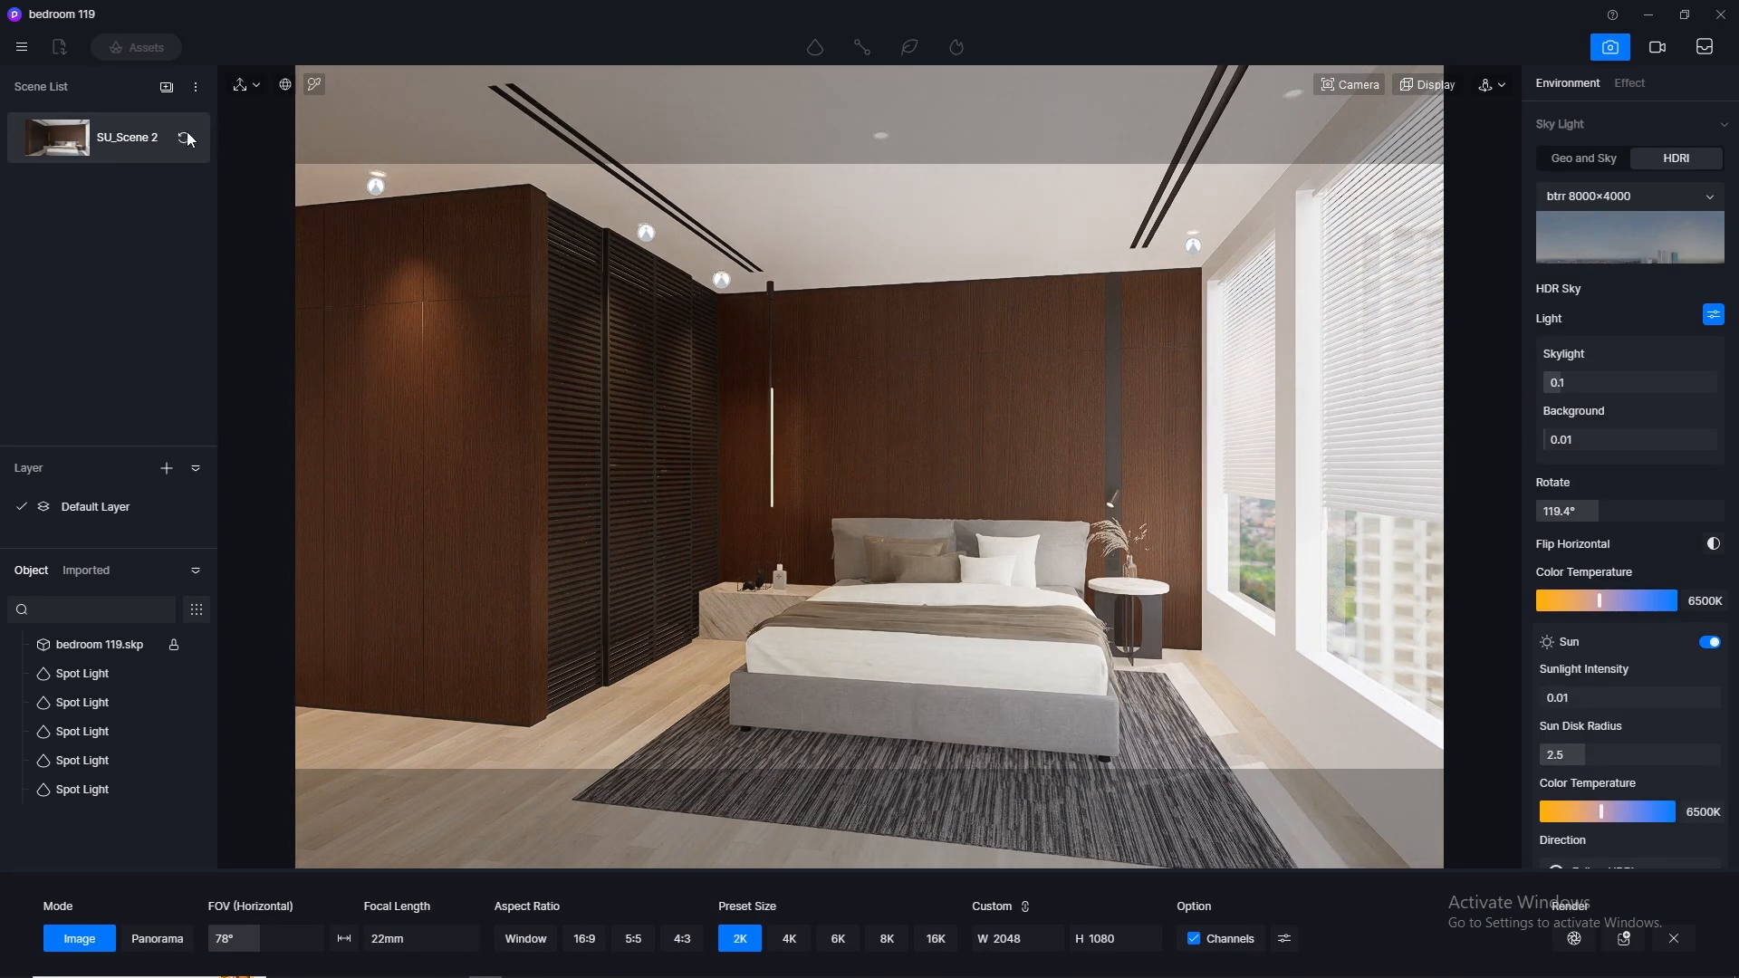
{"action": "left_click", "coordinate": [185, 137]}
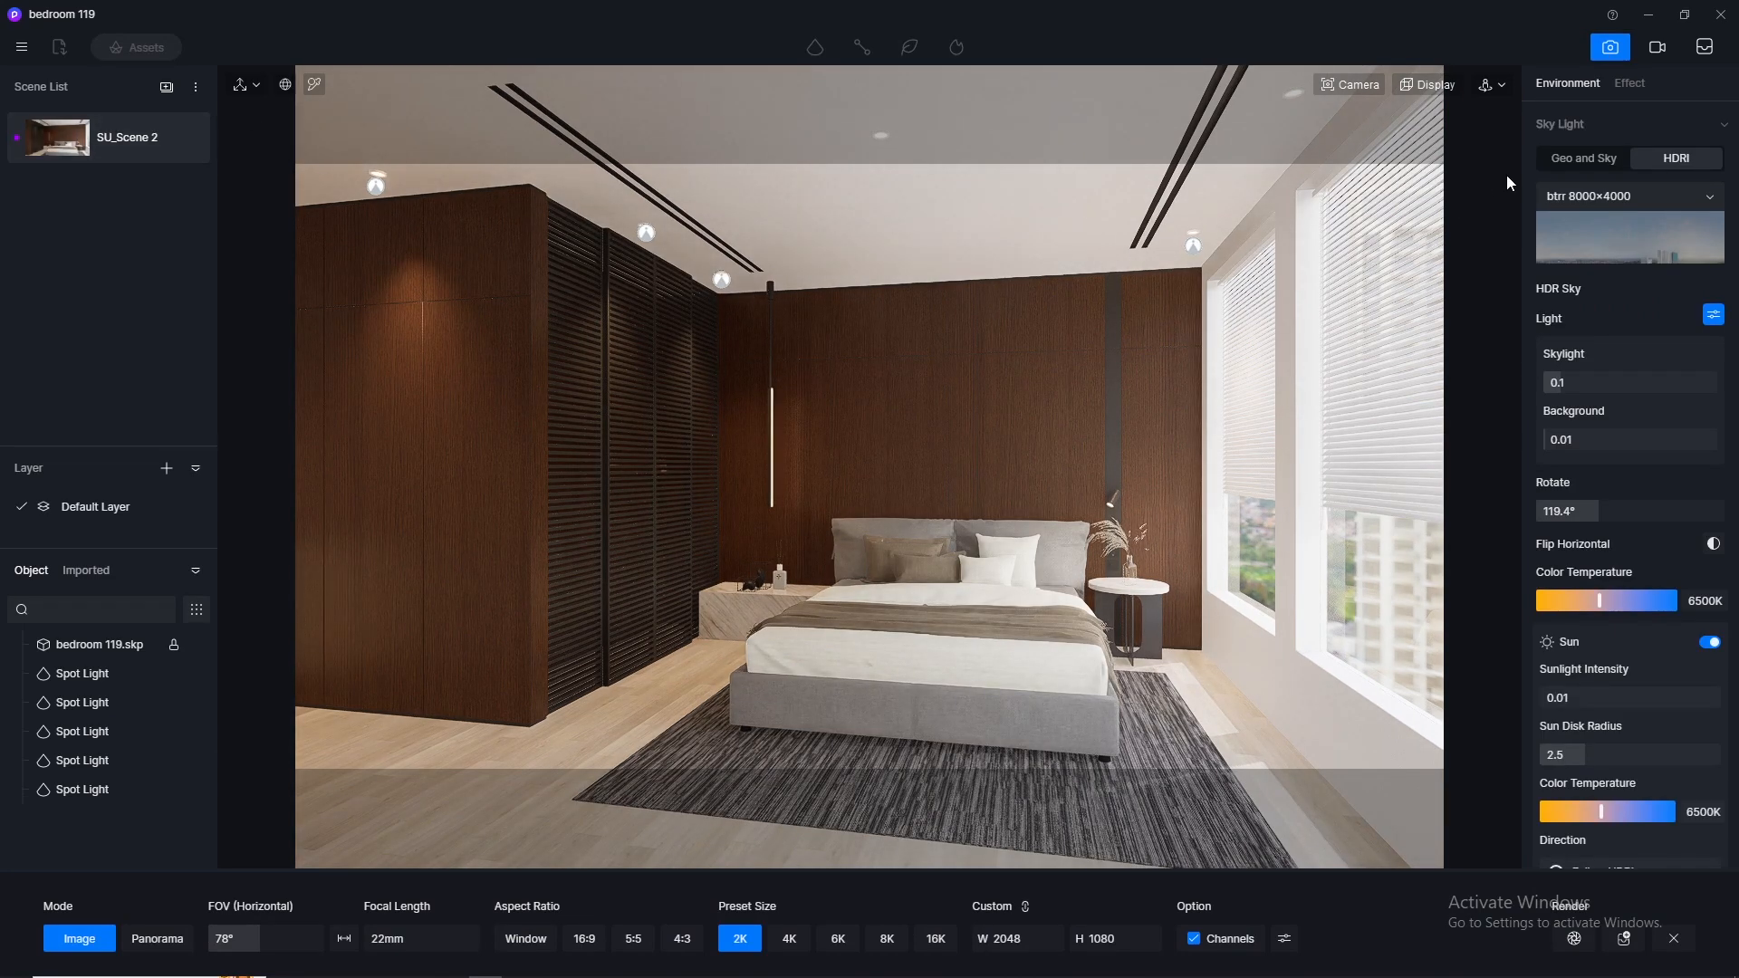
Step: Set the post-processing white balance to 6000
{"action": "left_click", "coordinate": [1631, 84]}
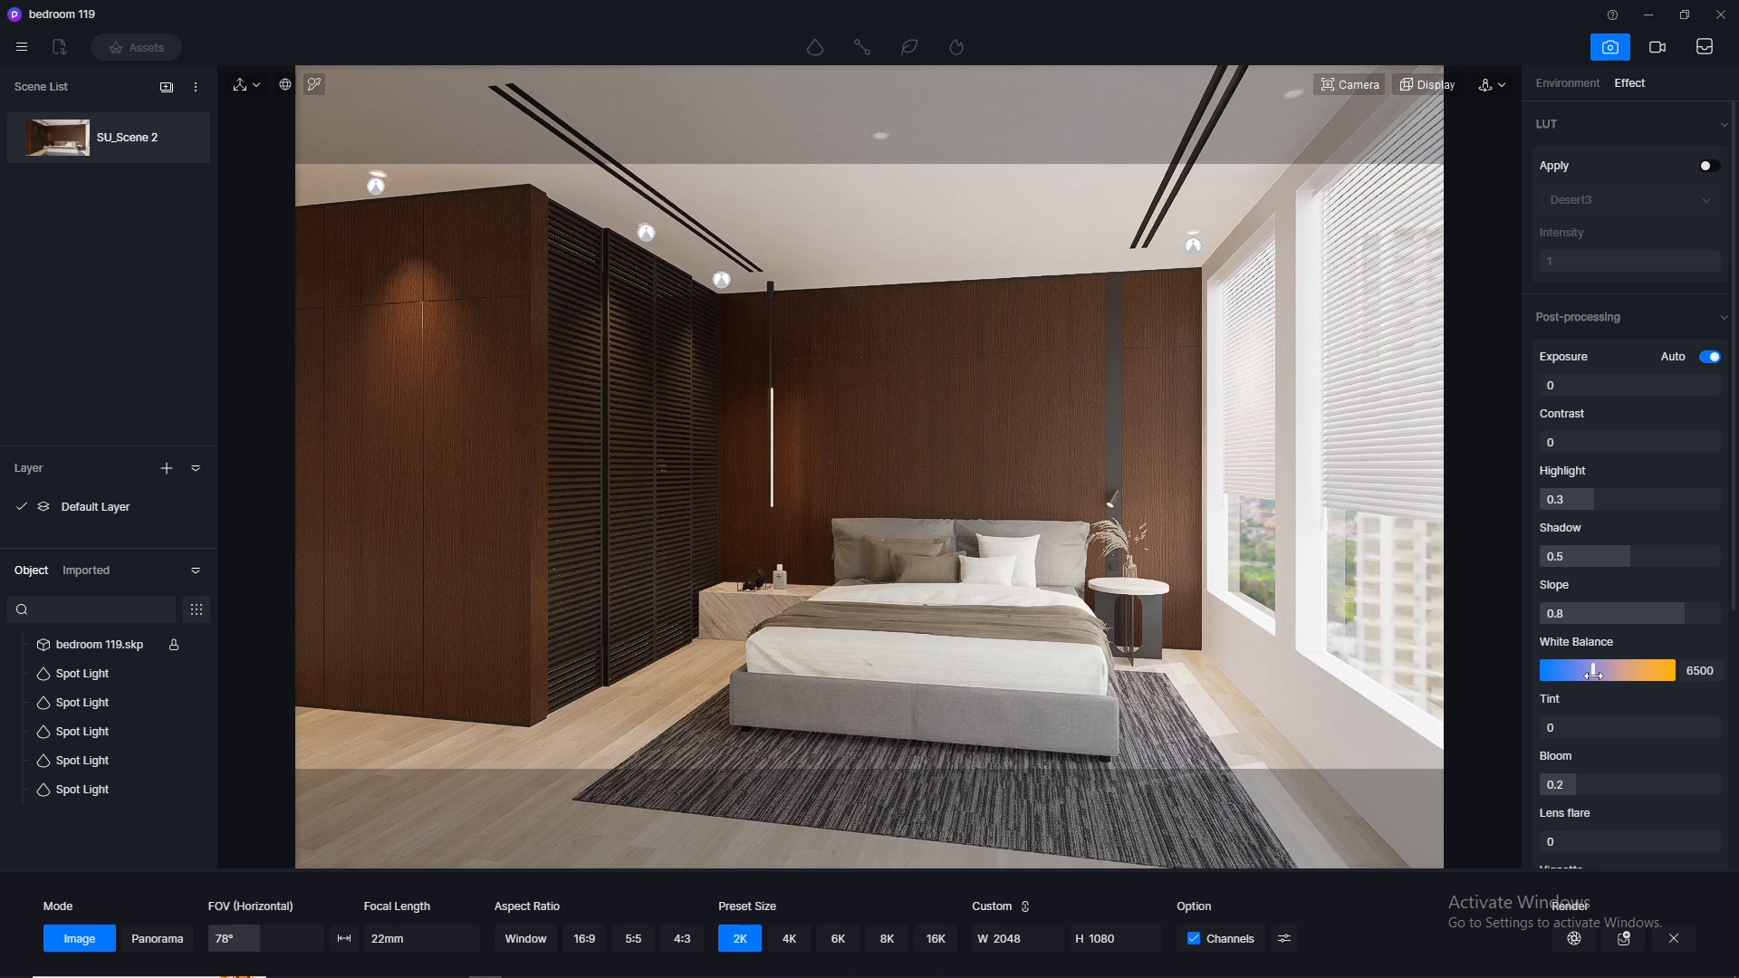
{"action": "left_click_drag", "start_coordinate": [1597, 682], "coordinate": [1580, 705]}
{"action": "mouse_move", "coordinate": [1581, 709]}
{"action": "left_mouse_down"}
{"action": "mouse_move", "coordinate": [1608, 708]}
{"action": "mouse_move", "coordinate": [1584, 710]}
{"action": "left_mouse_up"}
{"action": "left_click", "coordinate": [1700, 672]}
{"action": "type", "text": "6000"}
{"action": "key", "text": "Return"}
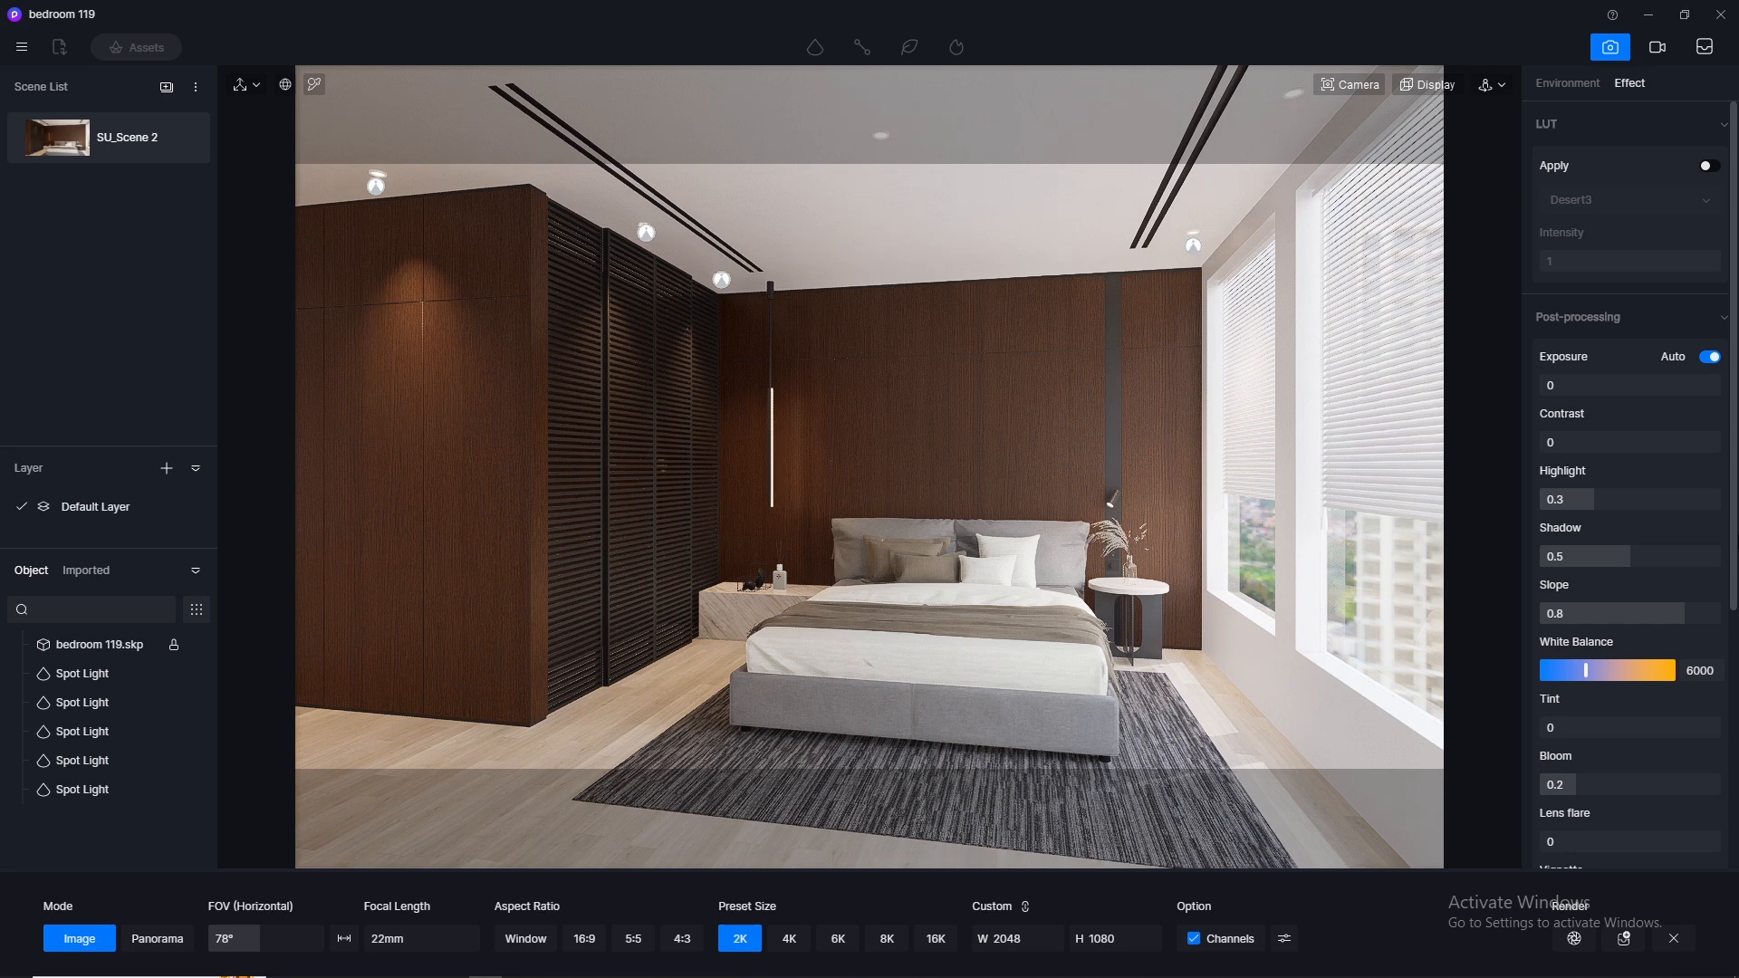
Step: Compare the white balance at 6500 and set it back to 6000
{"action": "left_click", "coordinate": [1718, 672]}
{"action": "type", "text": "6500"}
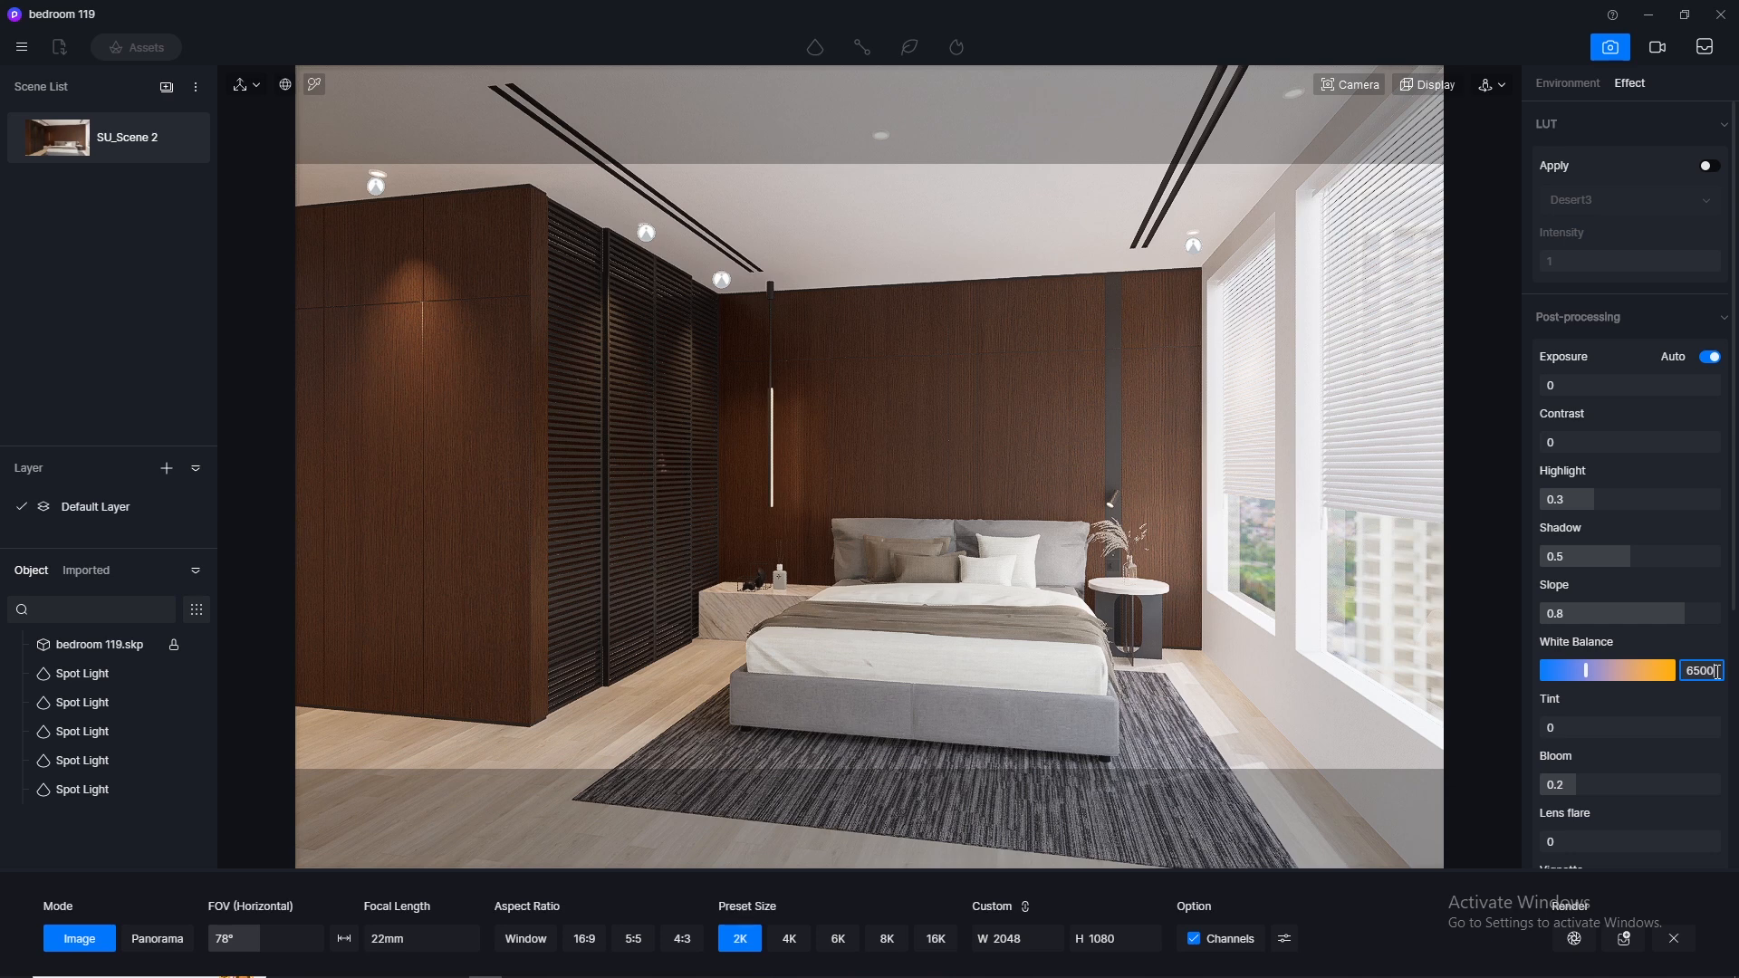
{"action": "key", "text": "Return"}
{"action": "left_click", "coordinate": [1710, 671]}
{"action": "type", "text": "6000"}
{"action": "key", "text": "Return"}
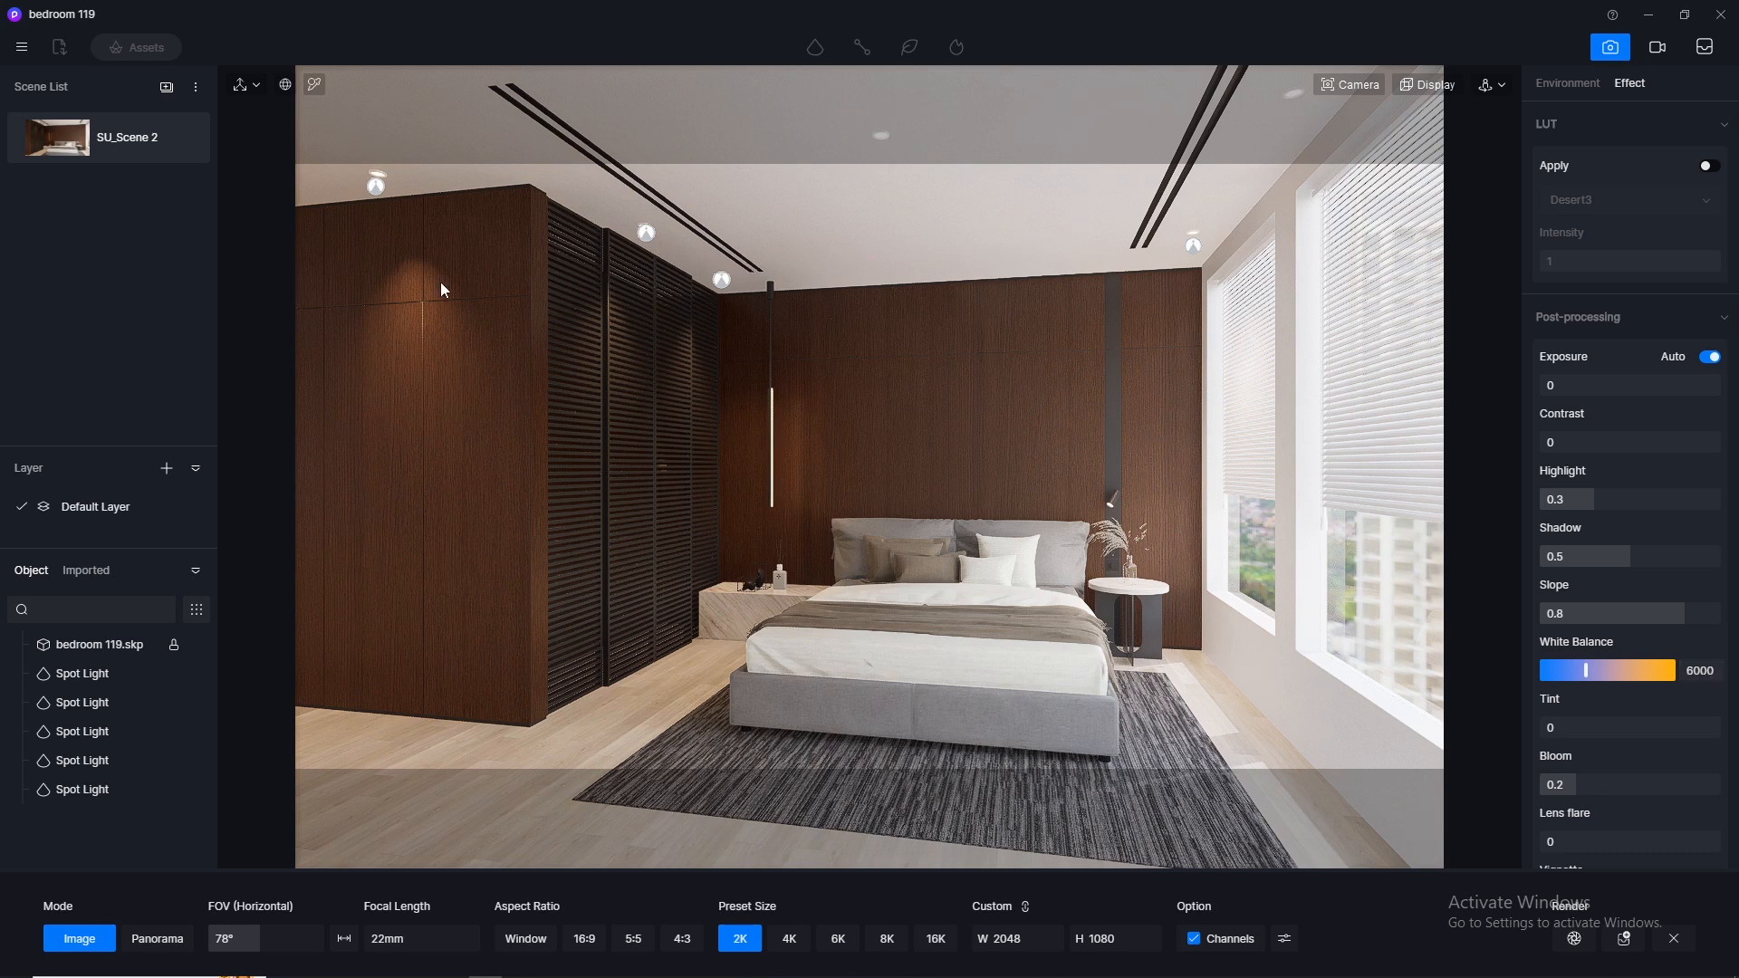
Step: Set the post-processing vignette to 0.49, updating SU_Scene 2 both before and after the change
{"action": "left_click", "coordinate": [183, 136]}
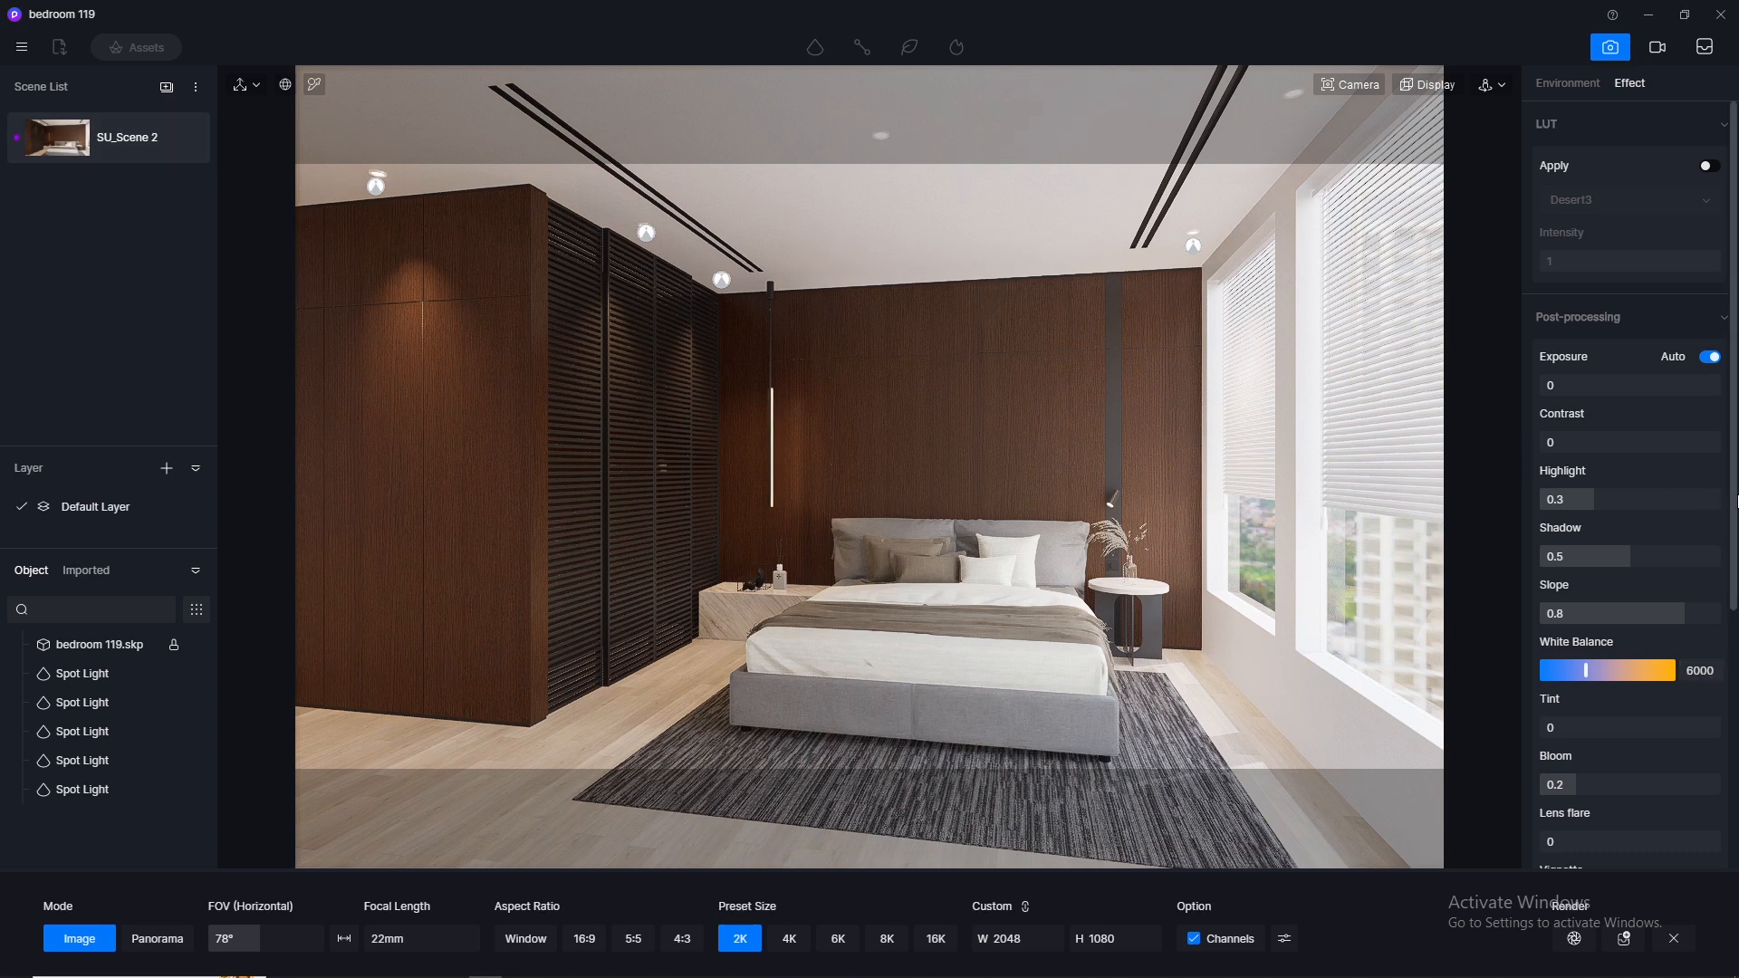
{"action": "scroll", "coordinate": [1736, 502], "scroll_direction": "down", "scroll_amount": 5}
{"action": "scroll", "coordinate": [1595, 453], "scroll_direction": "down", "scroll_amount": 2}
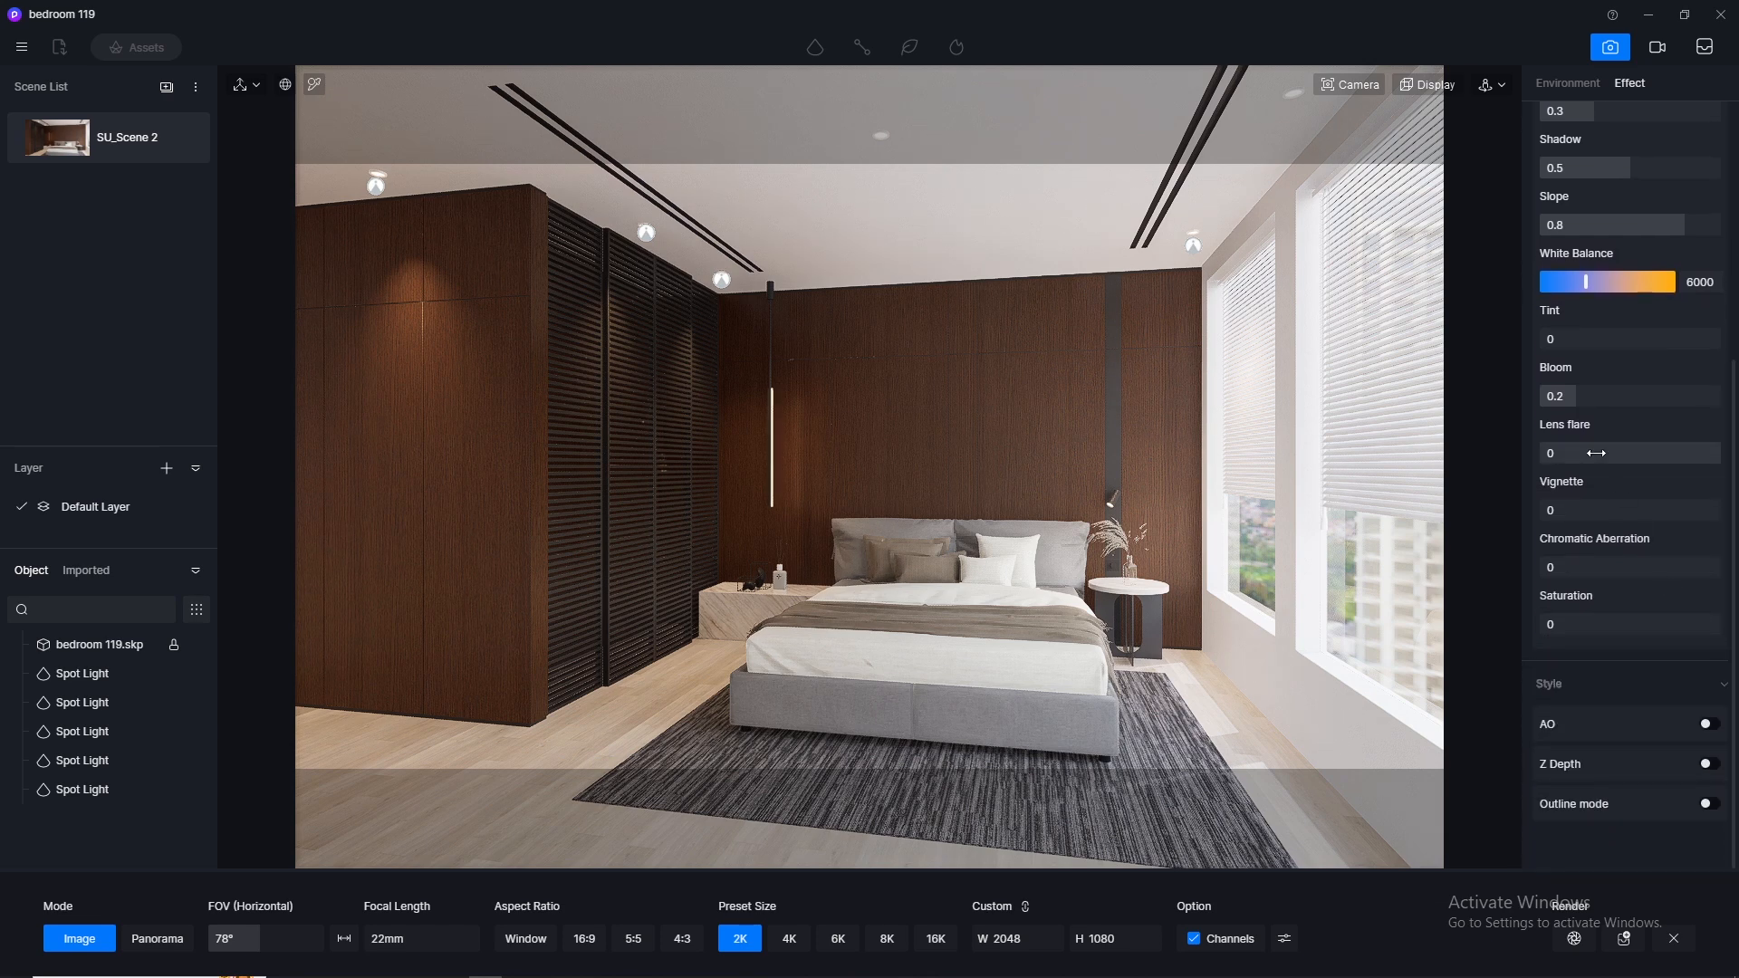
{"action": "left_click_drag", "start_coordinate": [1596, 509], "coordinate": [1561, 531]}
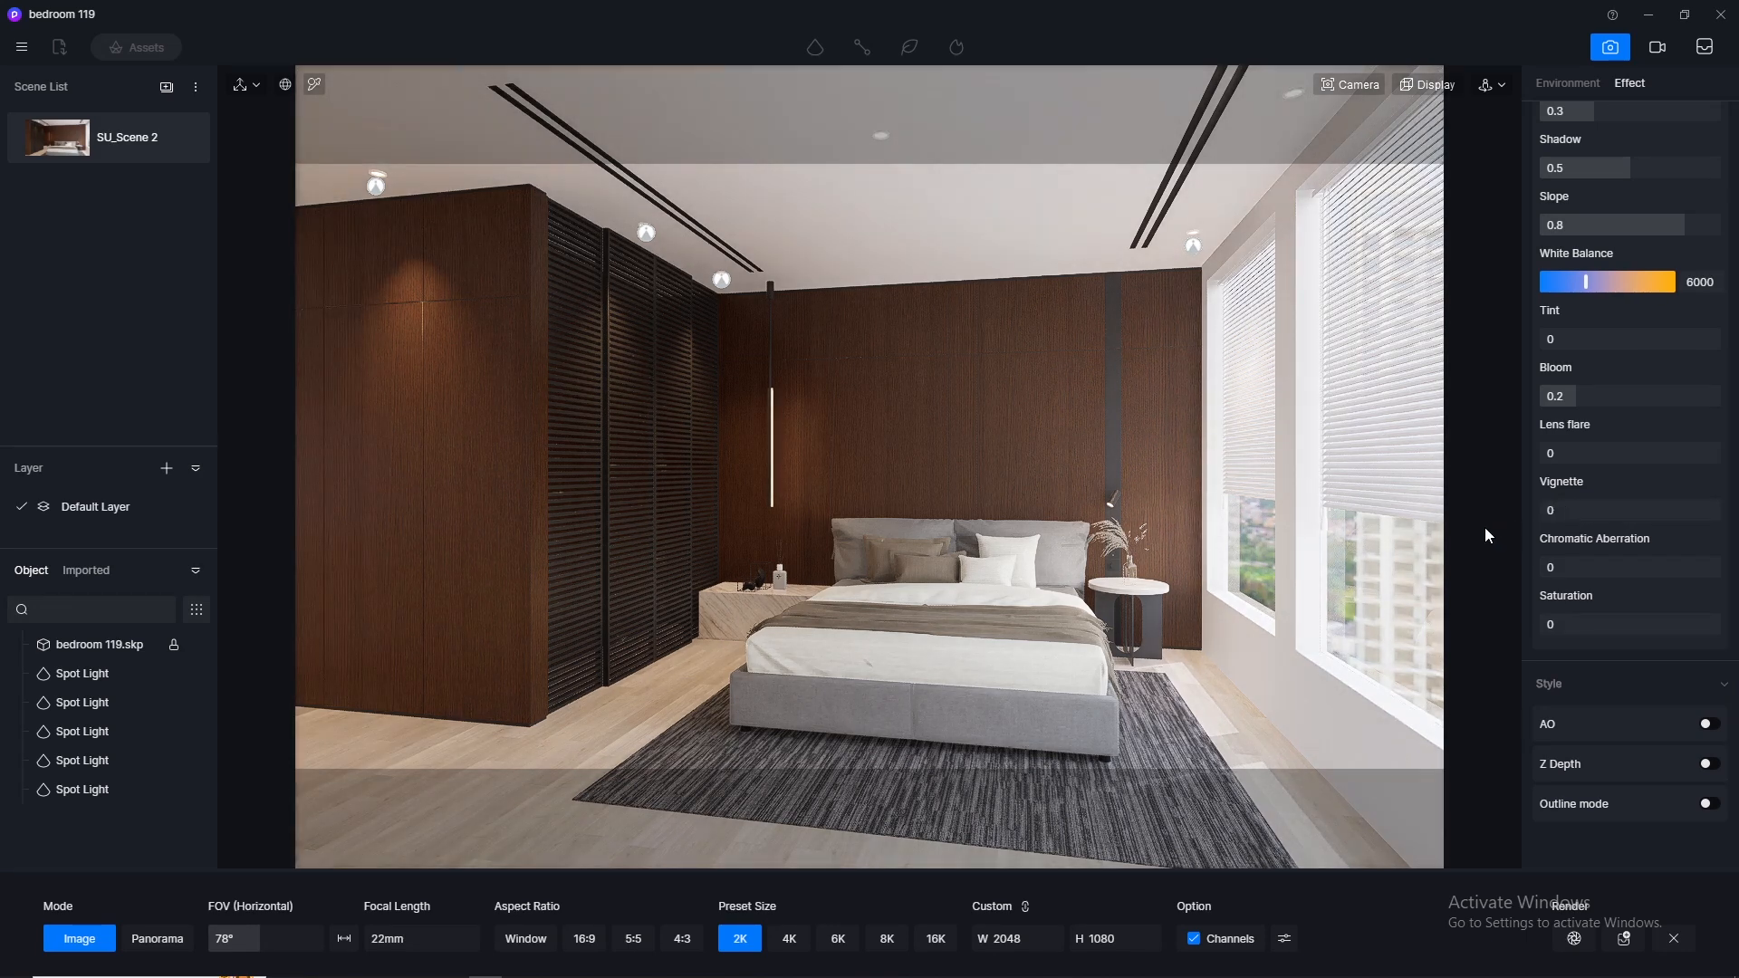
{"action": "left_click_drag", "start_coordinate": [1592, 532], "coordinate": [1631, 522]}
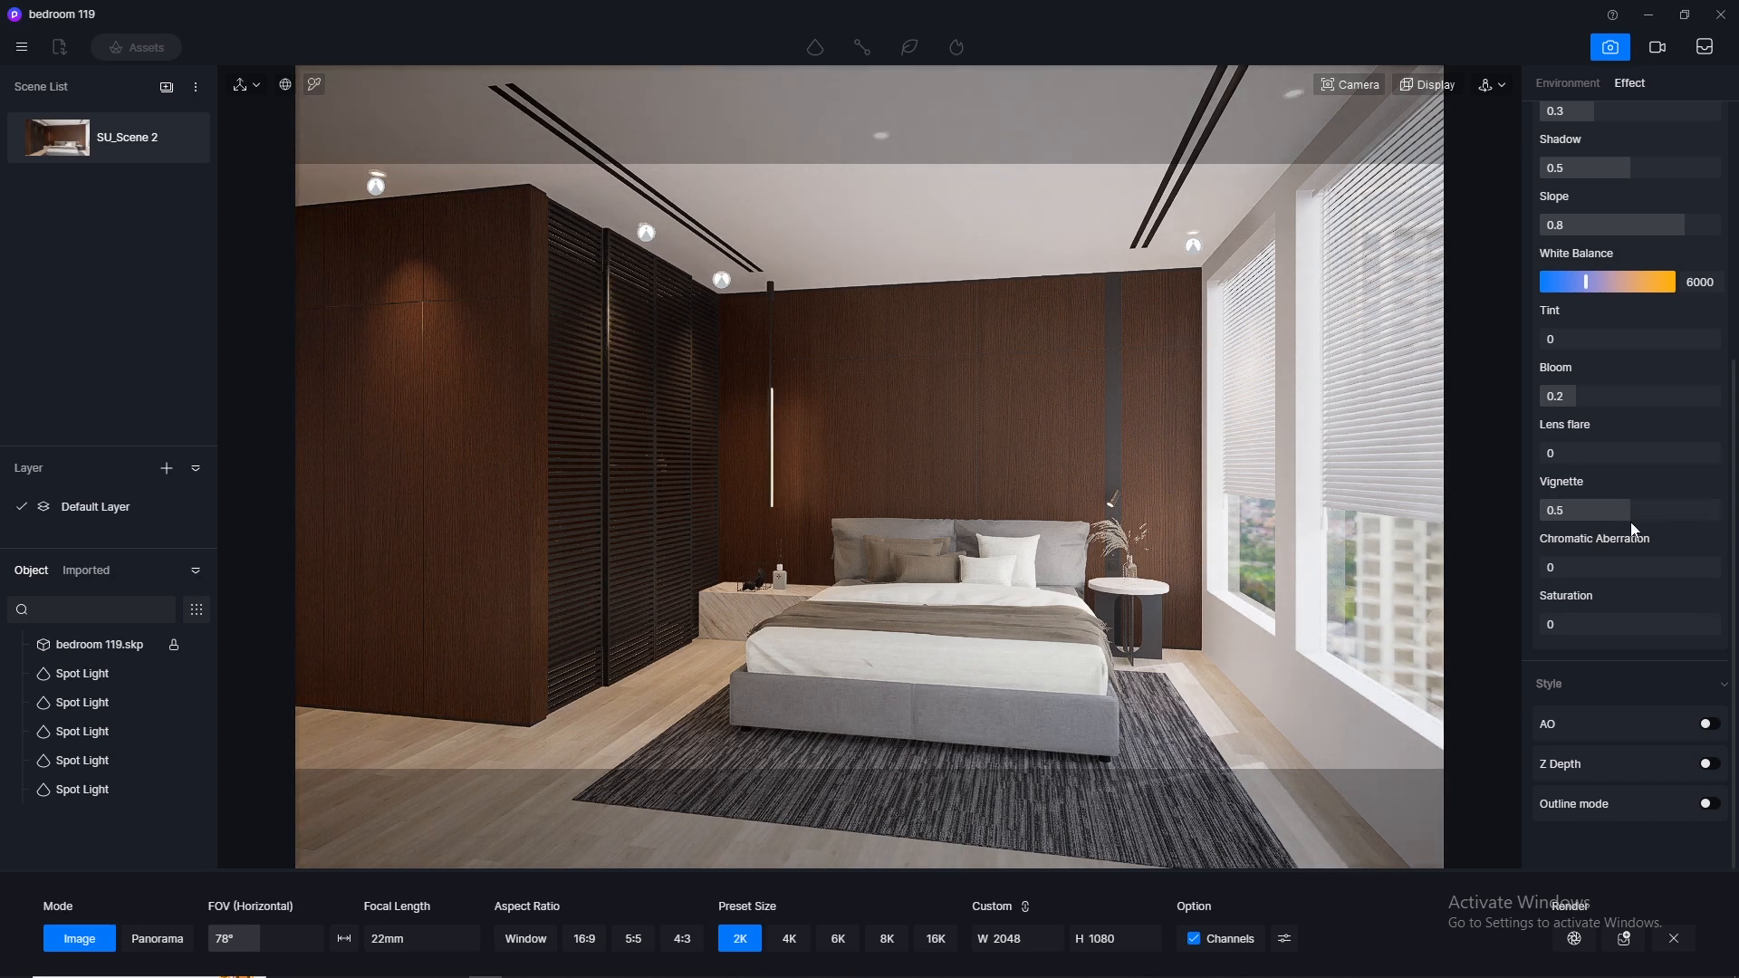
{"action": "left_click", "coordinate": [1634, 526]}
{"action": "left_click", "coordinate": [1627, 526]}
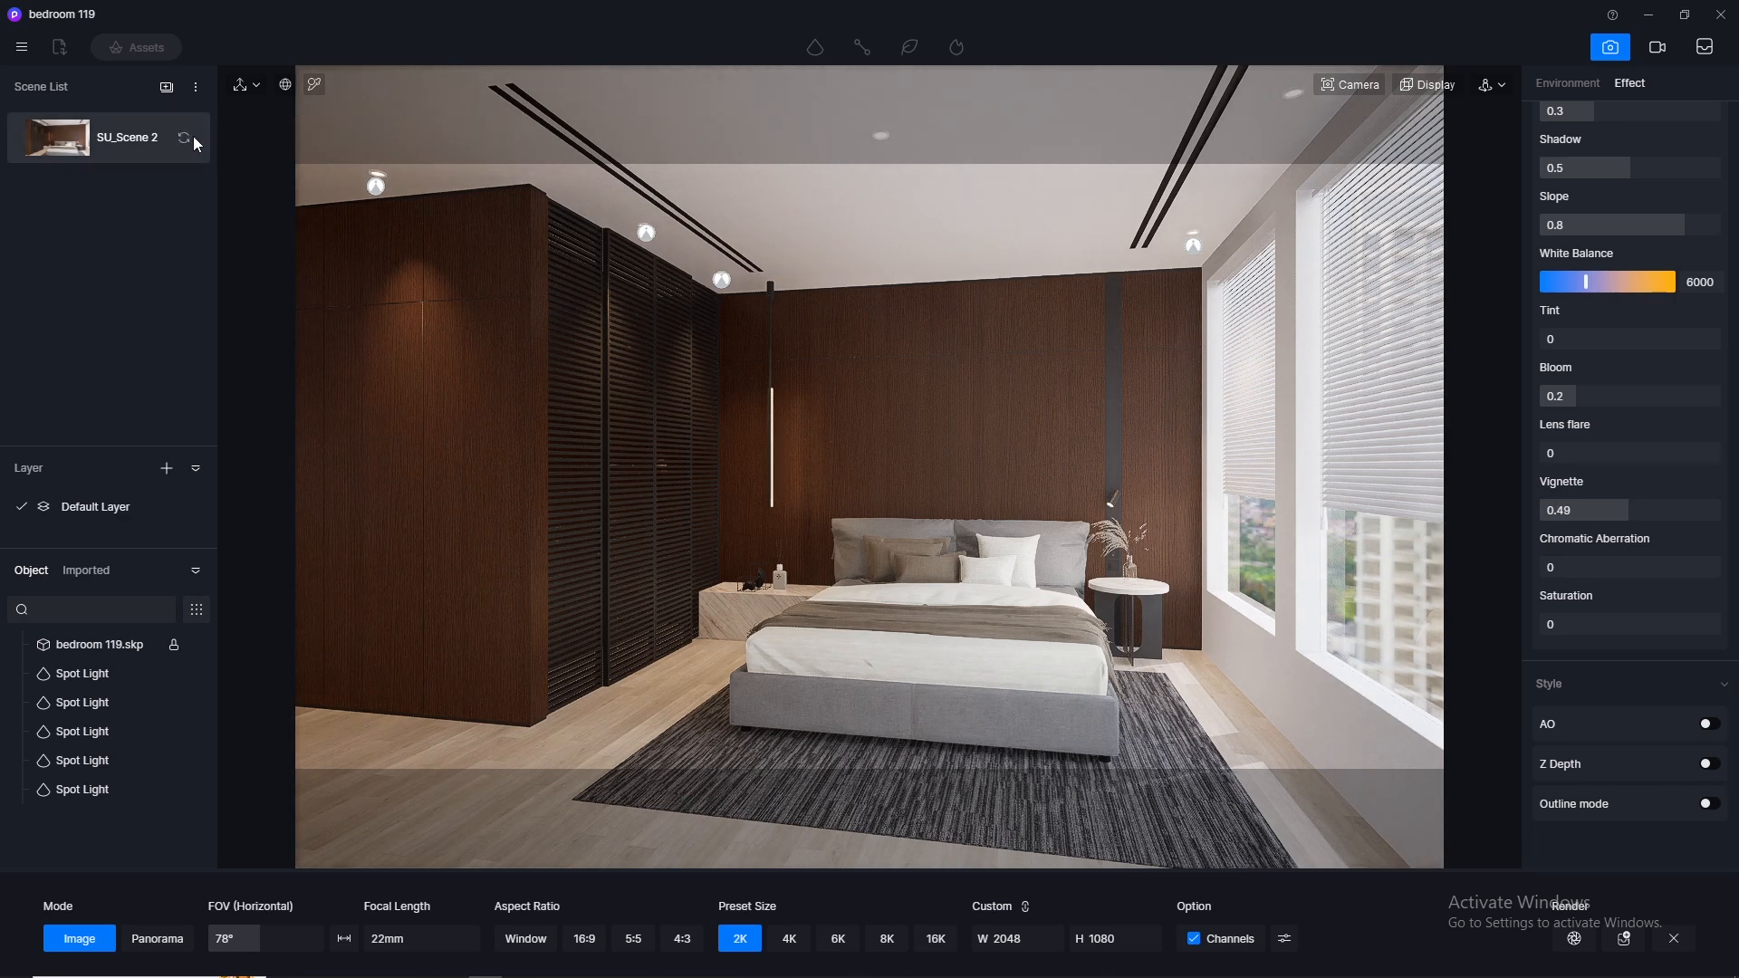
{"action": "left_click", "coordinate": [183, 140]}
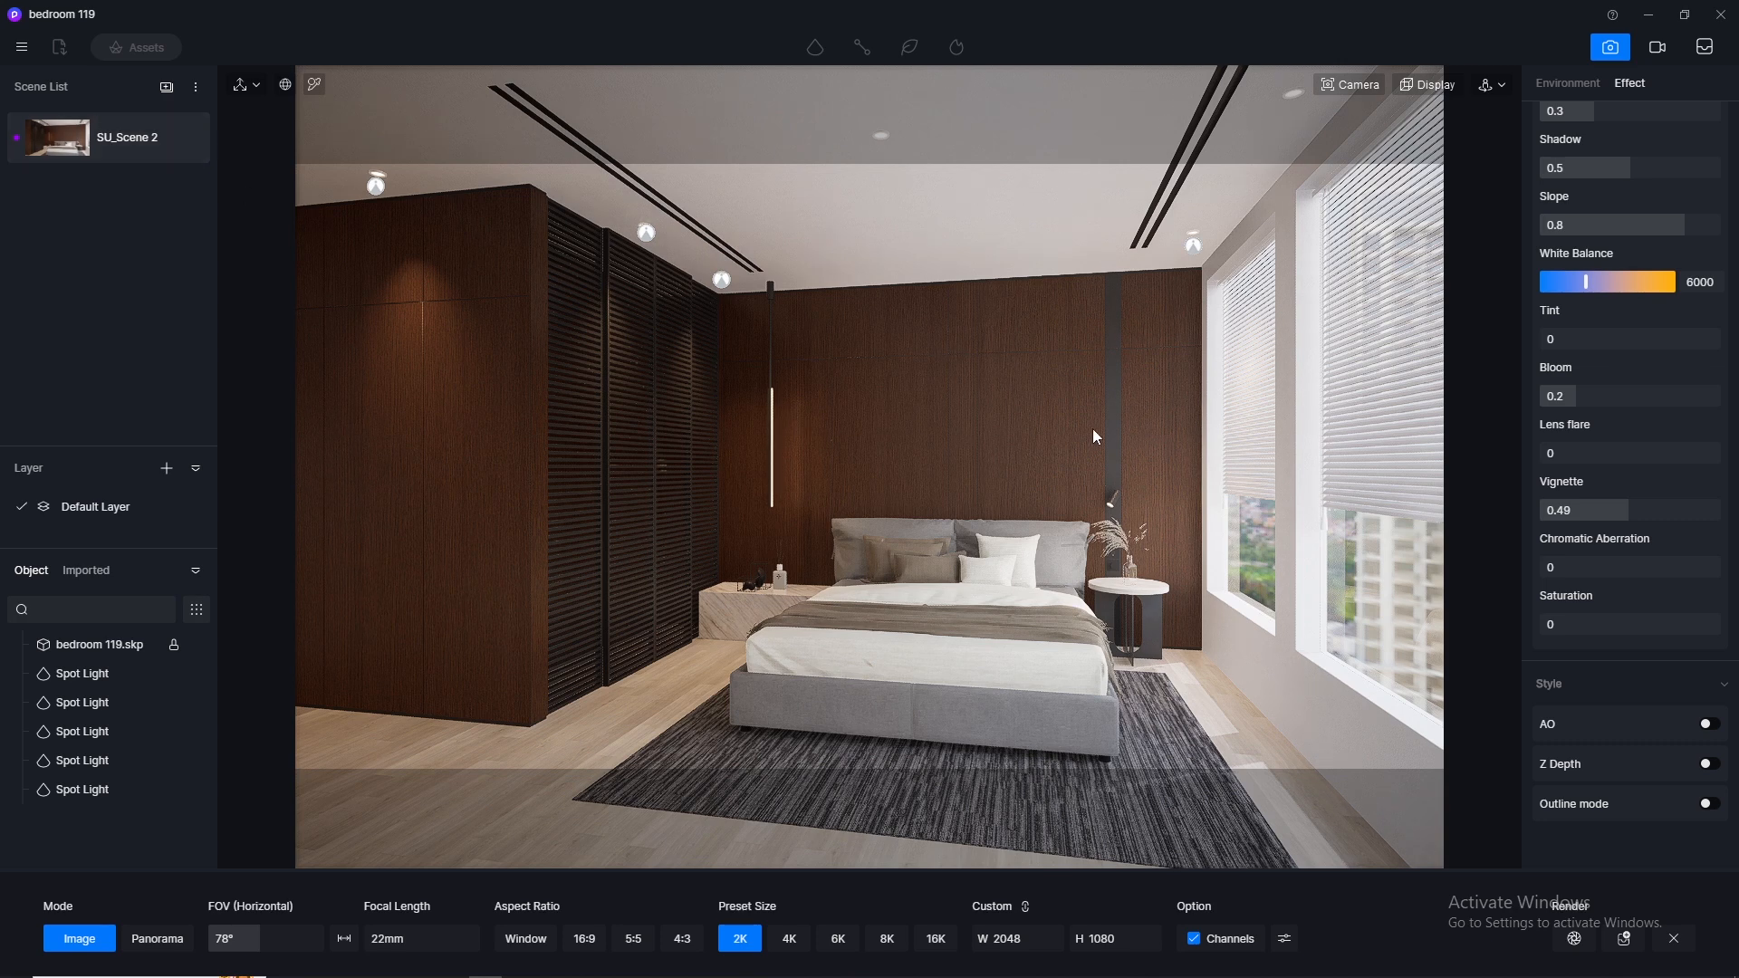
Step: Turn off channel output and render the 2K image as a PNG saved in the image folder inside bedroom 119
{"action": "left_click", "coordinate": [1194, 939]}
{"action": "left_click", "coordinate": [1575, 939]}
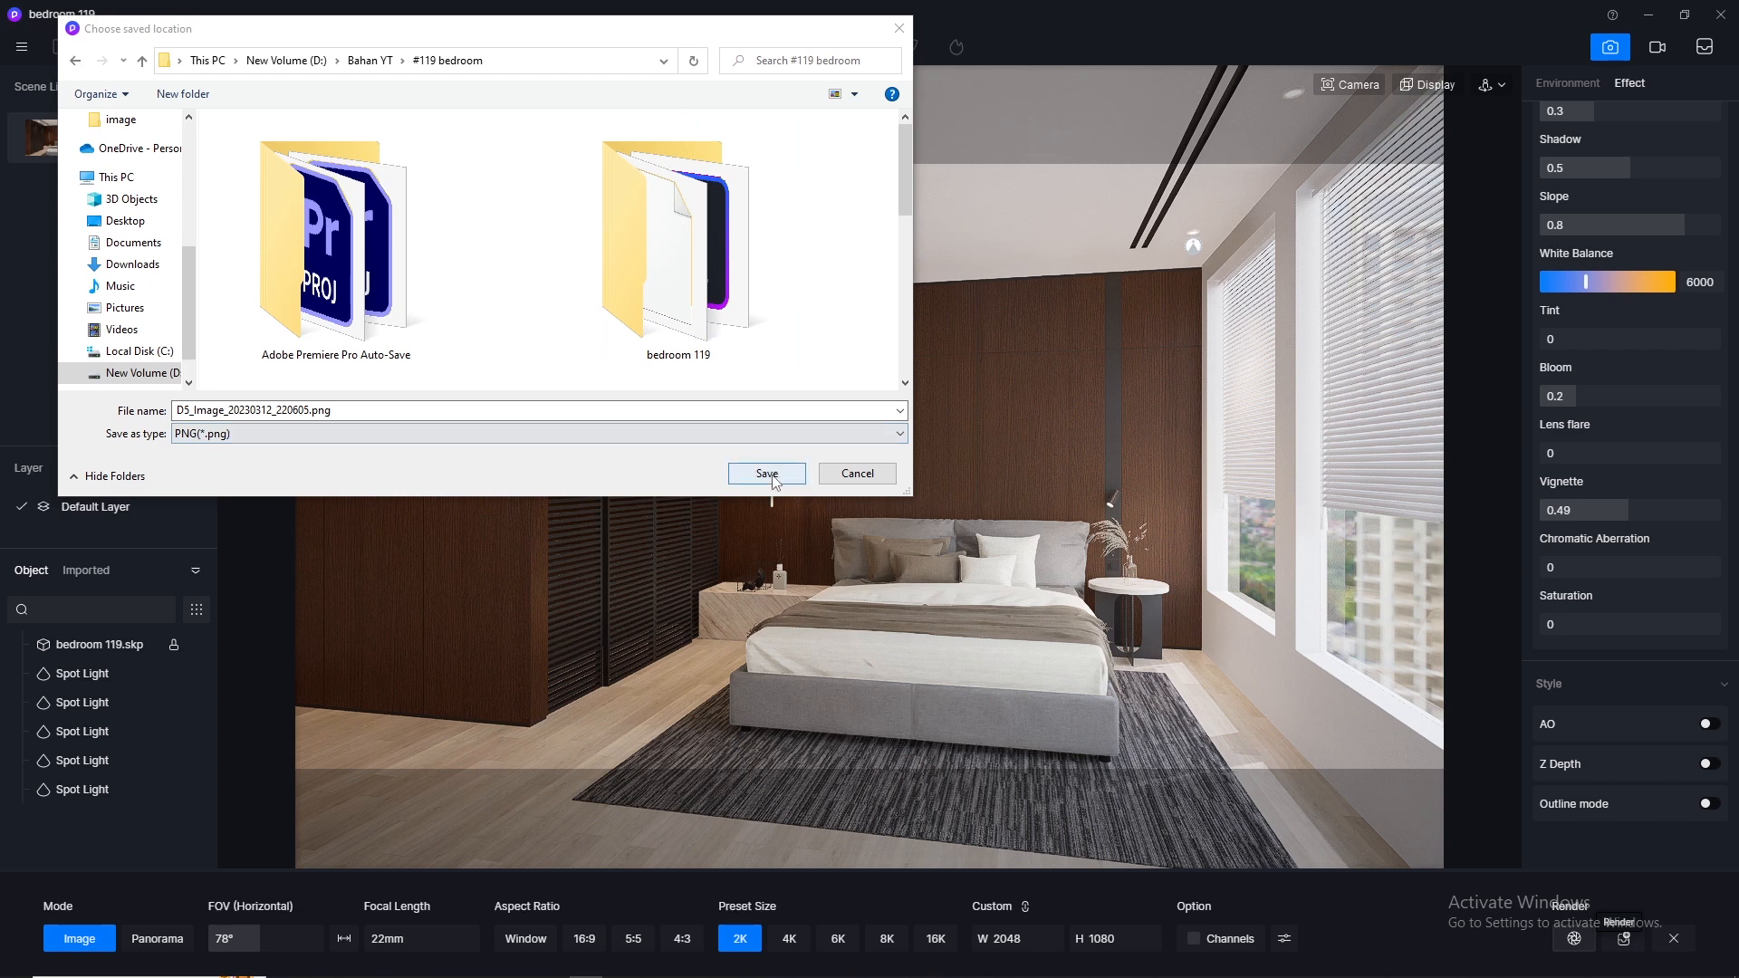
{"action": "double_click", "coordinate": [678, 243]}
{"action": "right_click", "coordinate": [325, 239]}
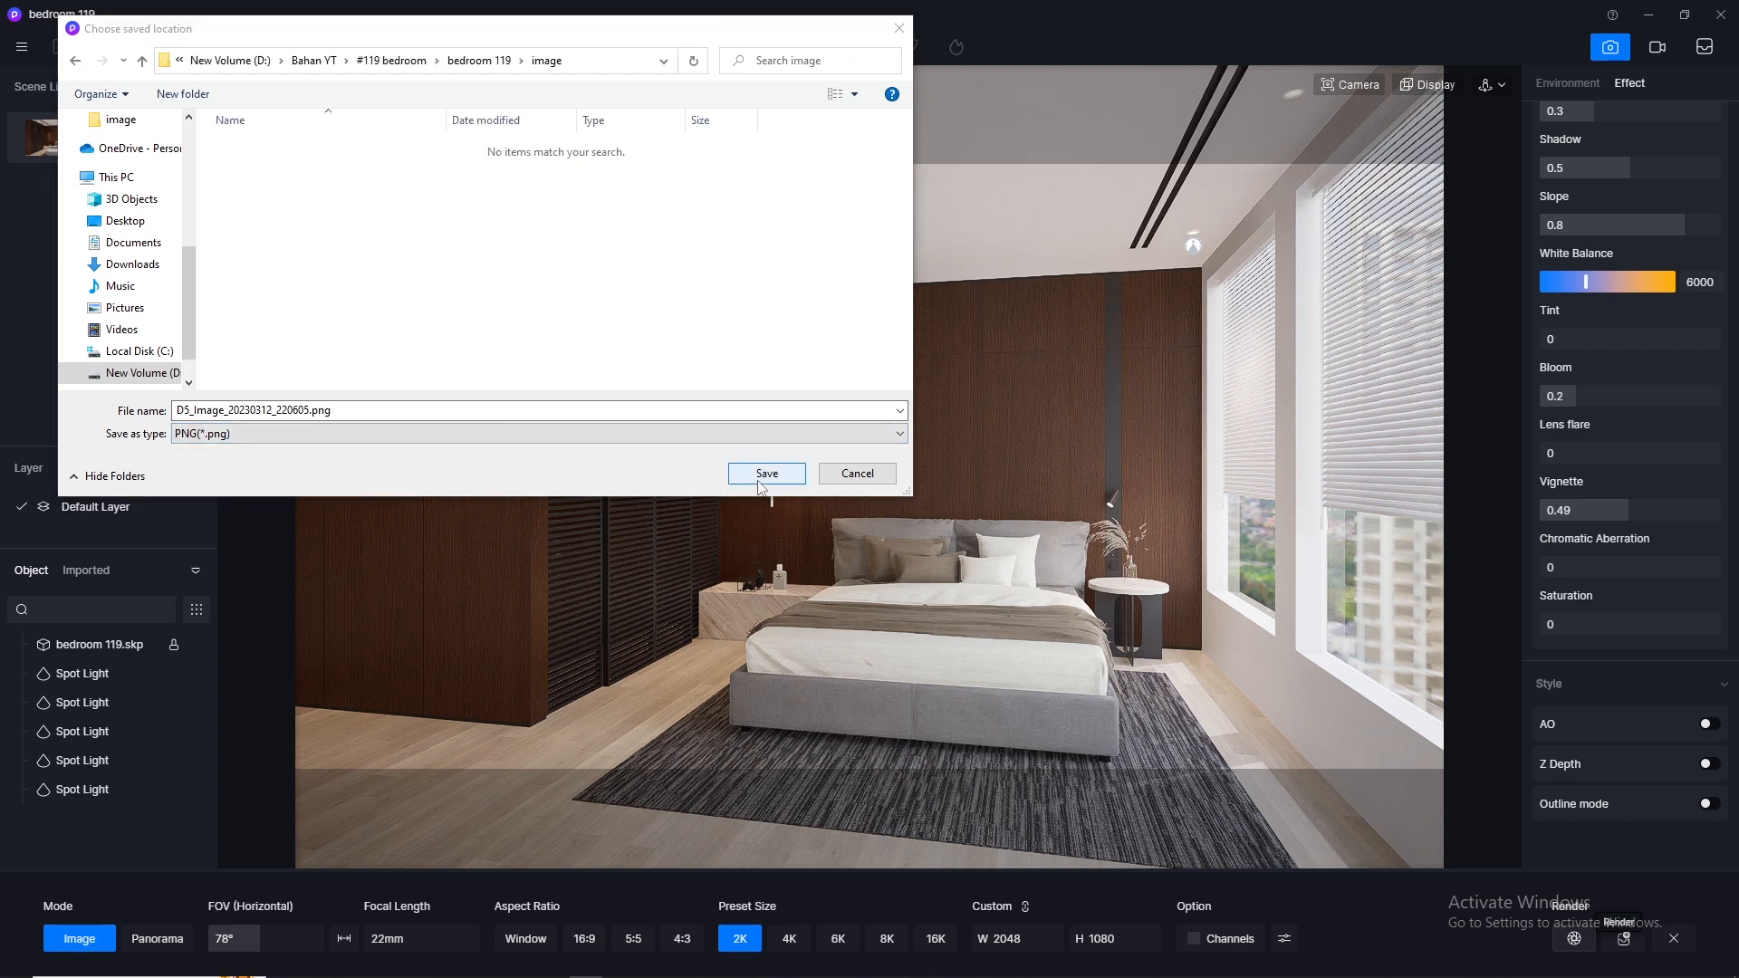
{"action": "left_click", "coordinate": [751, 481]}
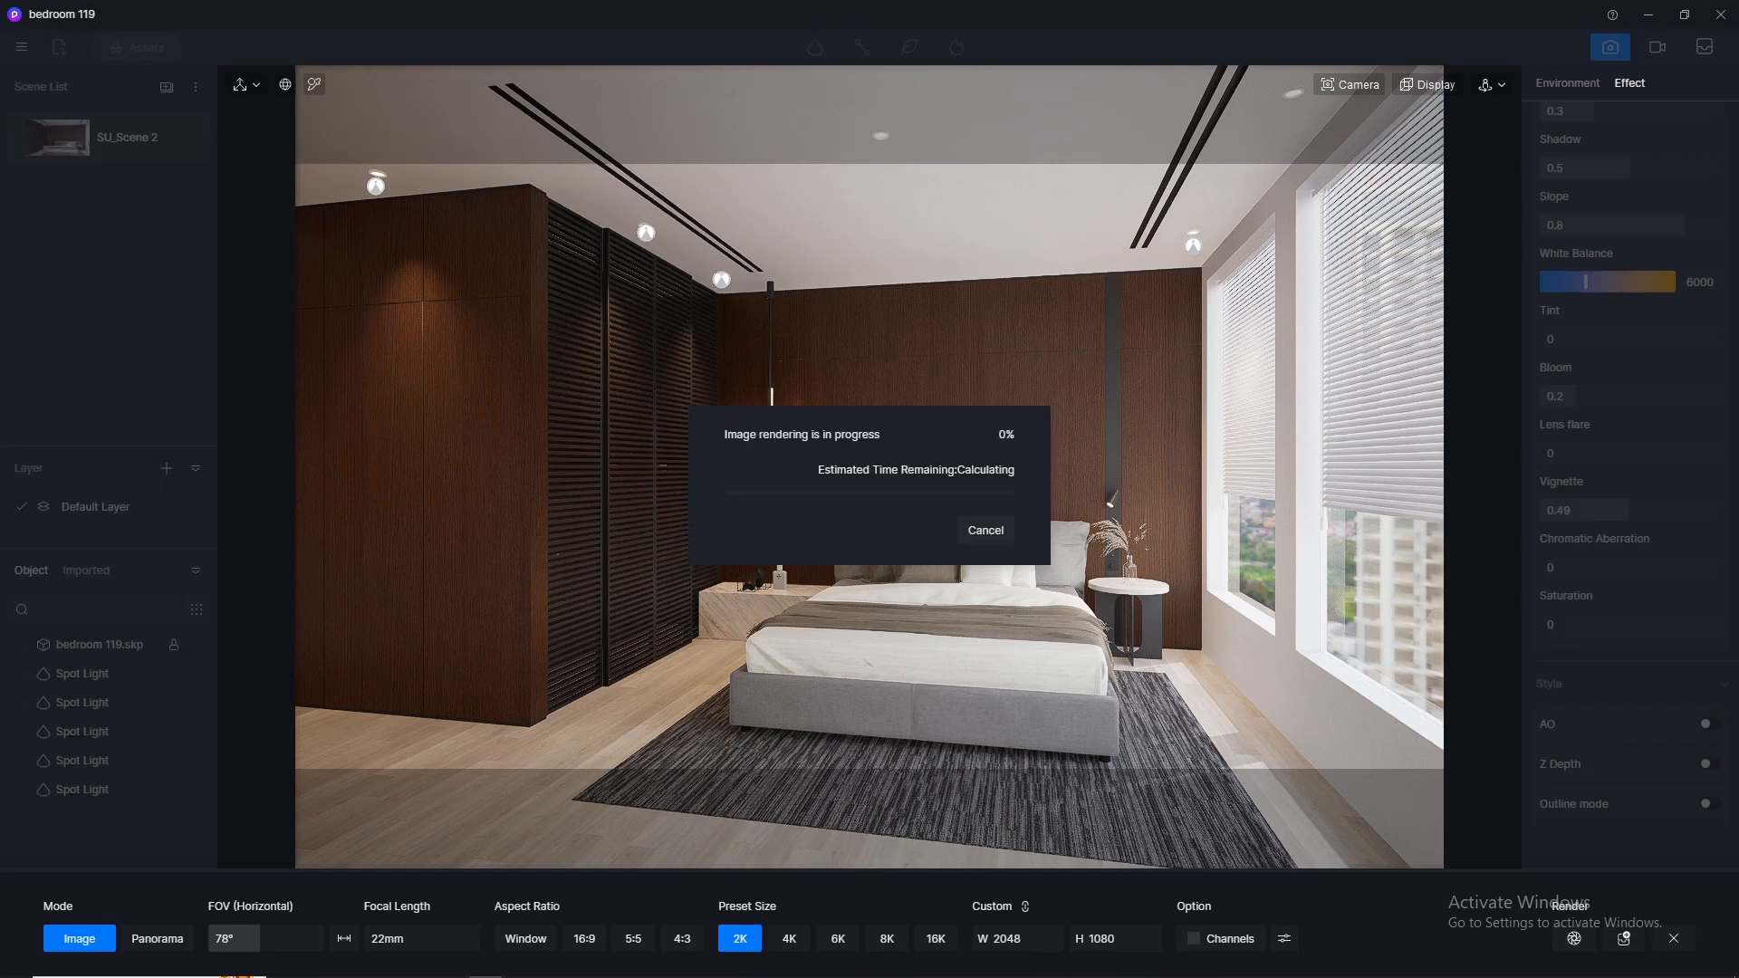